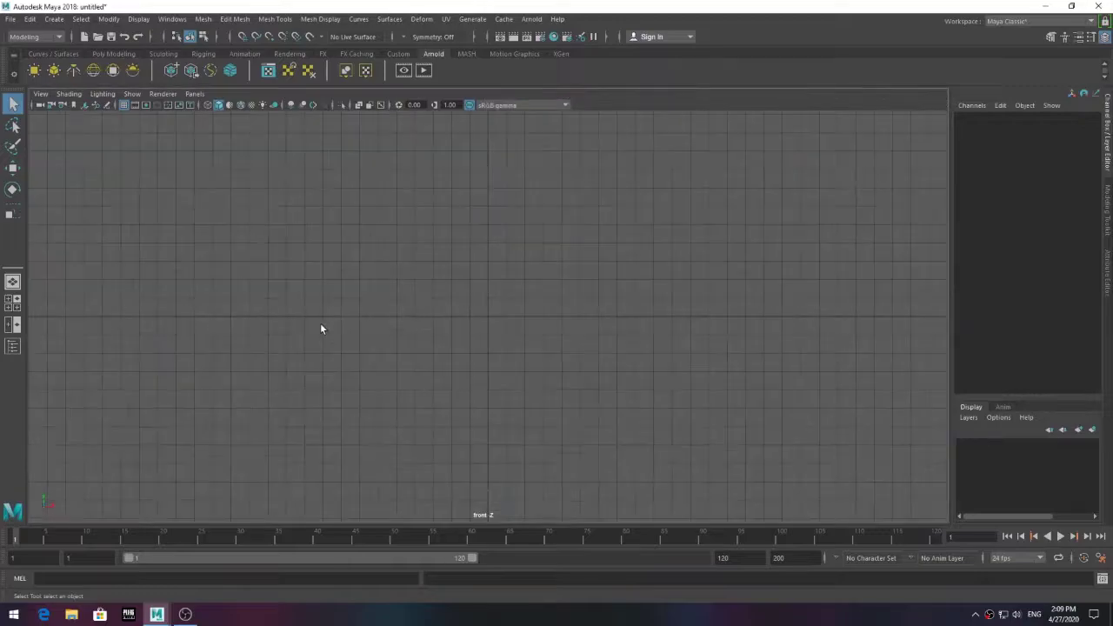
# Maximize the front view and load 25.jpg into it as an image plane
pyautogui.click(10, 18)
pyautogui.click(36, 98)
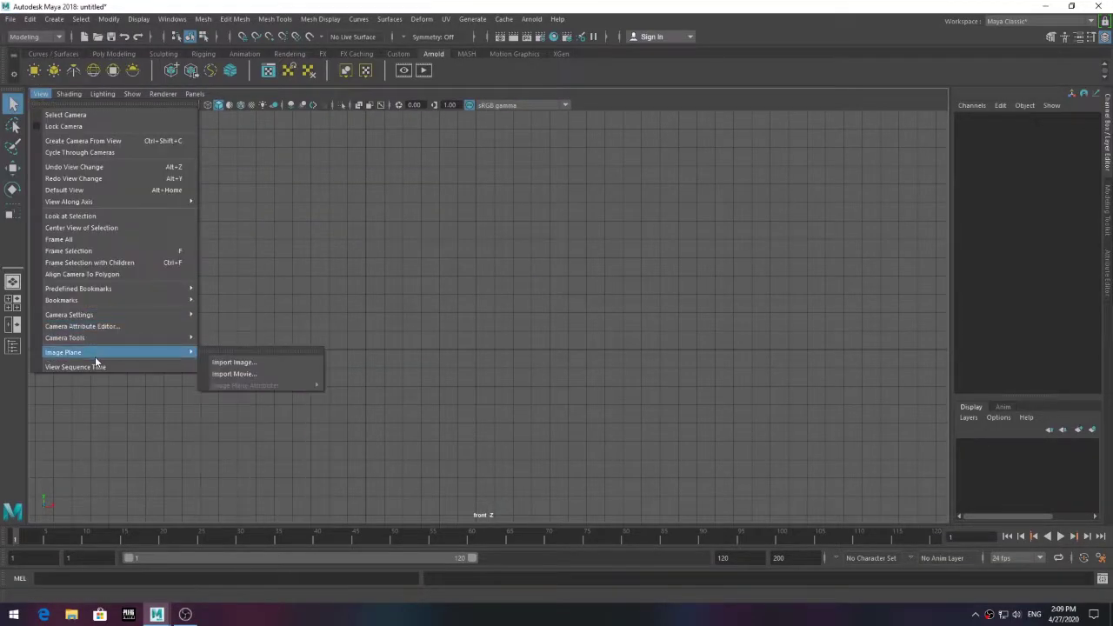
pyautogui.click(235, 362)
pyautogui.click(228, 362)
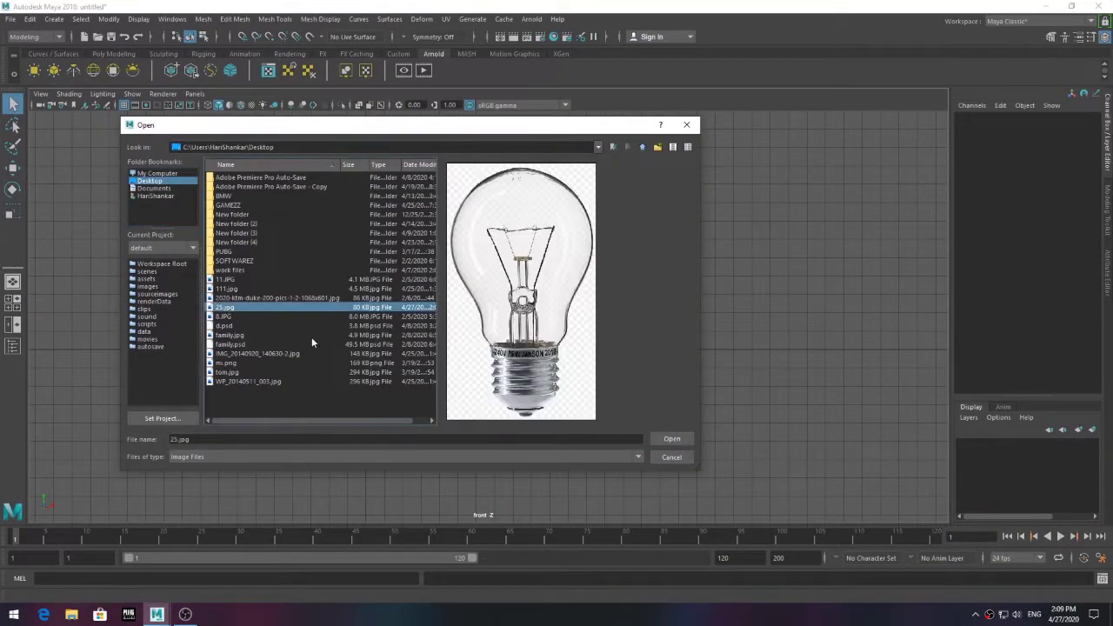
pyautogui.click(671, 439)
# Zoom and pan the front view onto the bulb's screw base
pyautogui.press('r')
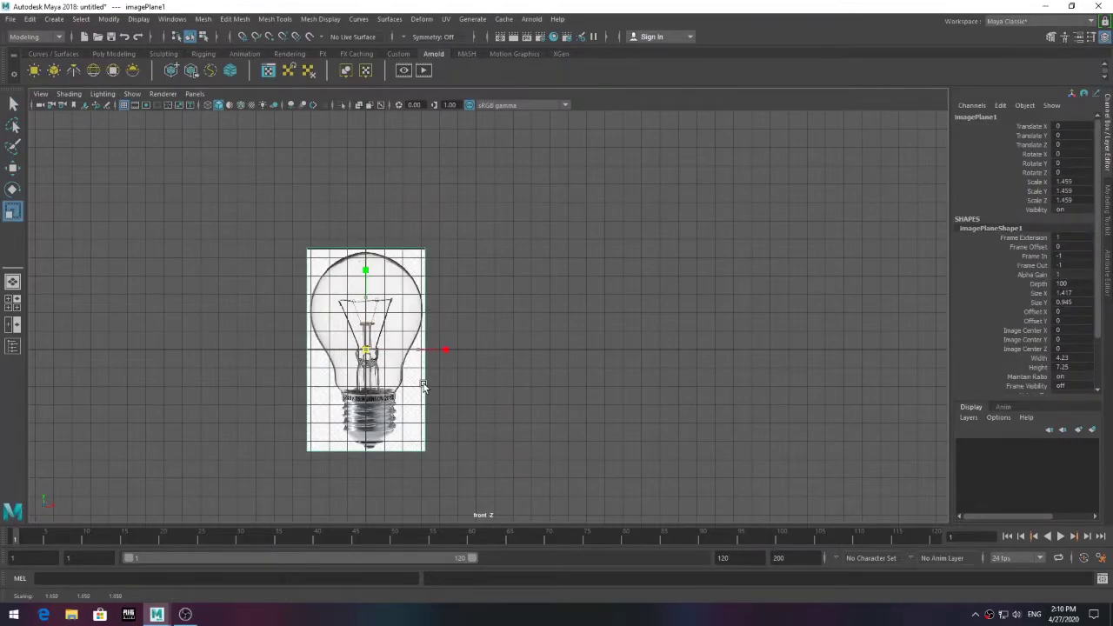
pyautogui.scroll(8, 488, 348)
pyautogui.scroll(2, 488, 348)
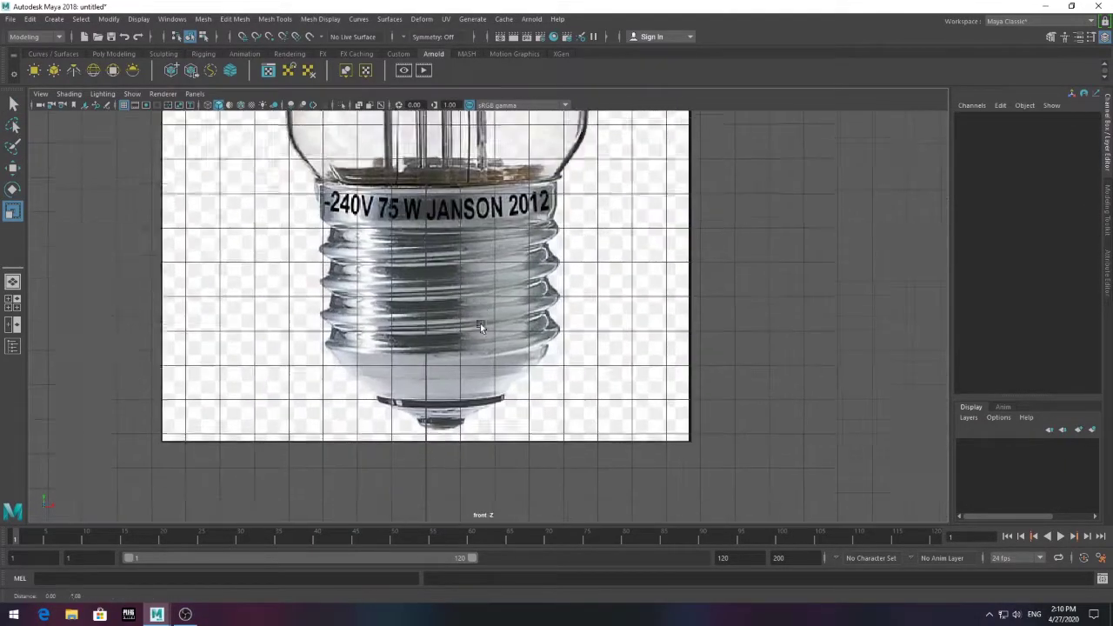
pyautogui.keyDown('alt'); pyautogui.moveTo(480, 324); pyautogui.dragTo(480, 393, button='middle'); pyautogui.keyUp('alt')
pyautogui.click(113, 54)
# Create a polygon cylinder and move it down onto the bulb's screw base
pyautogui.click(73, 71)
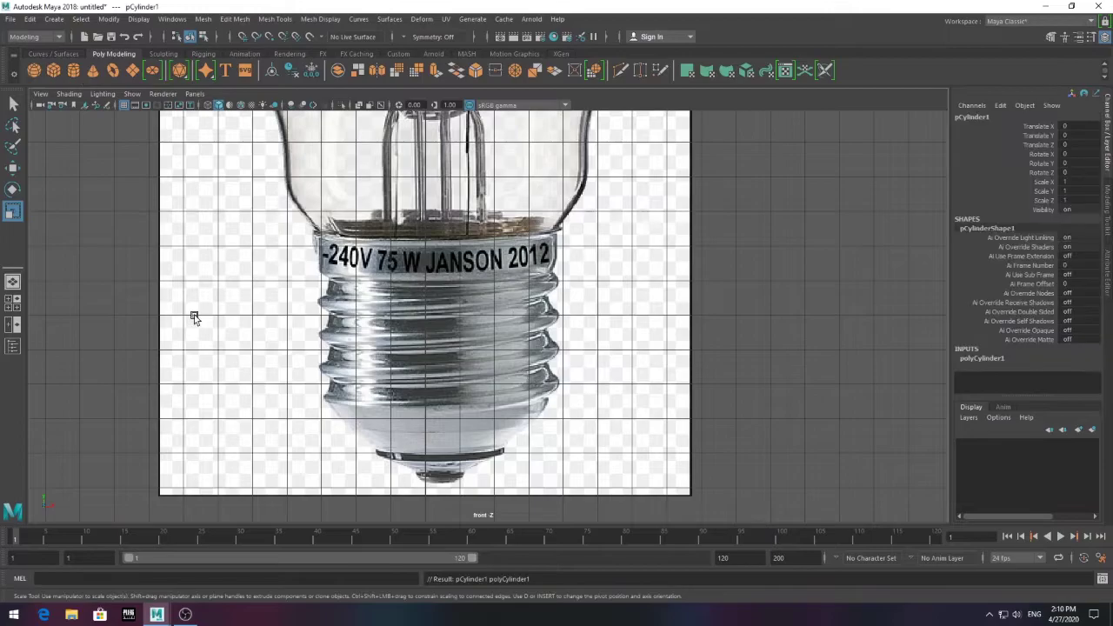
pyautogui.scroll(2, 433, 433)
pyautogui.scroll(-4, 449, 329)
pyautogui.press('w')
pyautogui.moveTo(467, 261); pyautogui.dragTo(467, 366)
pyautogui.scroll(3, 485, 257)
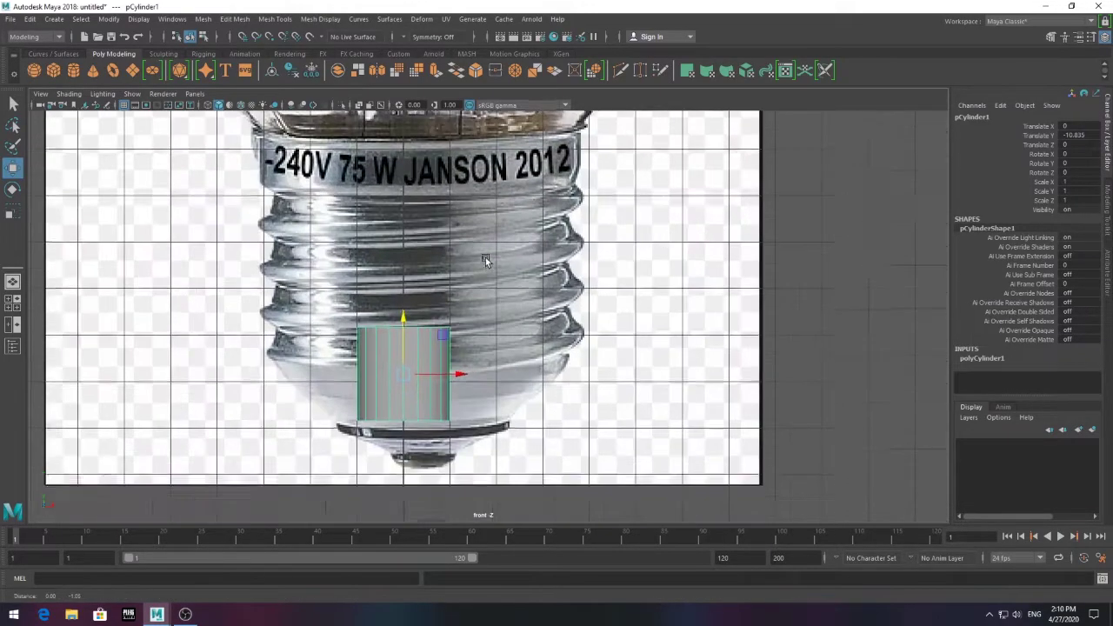
pyautogui.scroll(3, 485, 258)
pyautogui.scroll(2, 396, 236)
pyautogui.moveTo(395, 330)
pyautogui.mouseDown()
pyautogui.moveTo(396, 236)
pyautogui.moveTo(366, 139)
pyautogui.mouseUp()
pyautogui.scroll(-3, 442, 167)
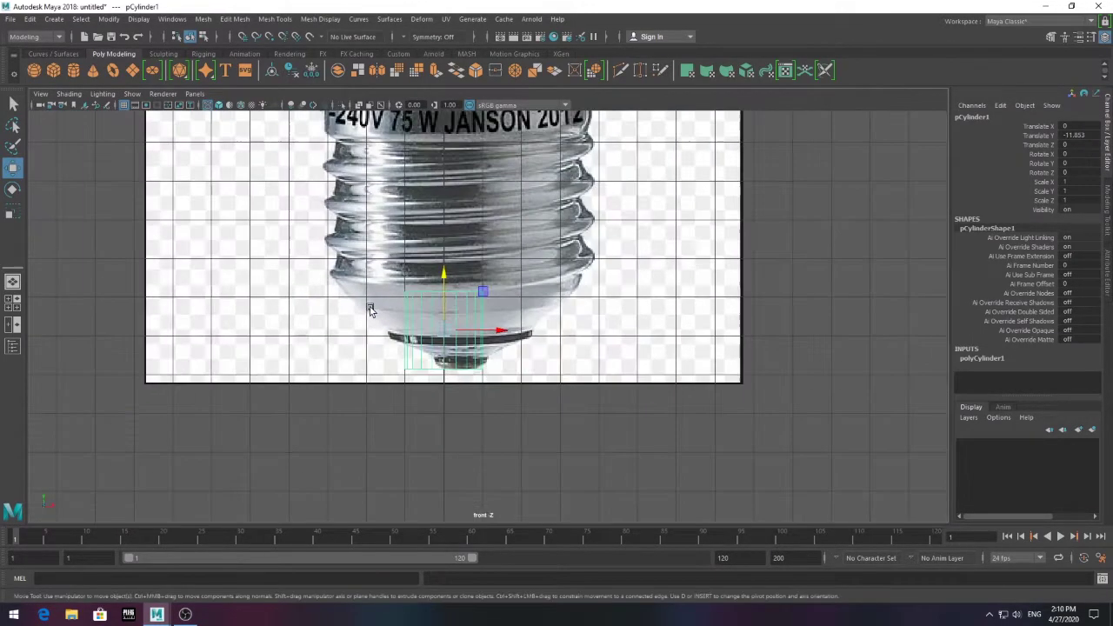
pyautogui.scroll(-1, 442, 168)
# Scale the cylinder up to match the screw base's width
pyautogui.press('r')
pyautogui.moveTo(431, 189)
pyautogui.mouseDown()
pyautogui.moveTo(515, 193)
pyautogui.moveTo(461, 197)
pyautogui.moveTo(441, 244)
pyautogui.mouseUp()
pyautogui.press('w')
pyautogui.press('r')
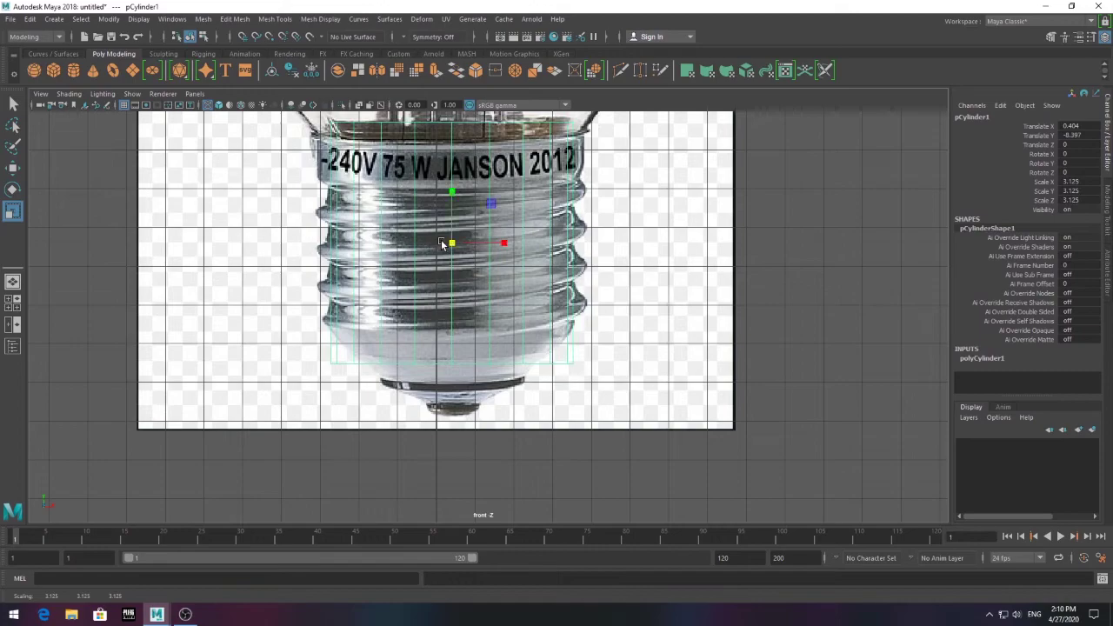
# Fit the cylinder's bottom vertex ring to the base outline and widen the cylinder slightly
pyautogui.moveTo(407, 283); pyautogui.dragTo(361, 280, button='right')
pyautogui.moveTo(313, 422); pyautogui.dragTo(597, 386)
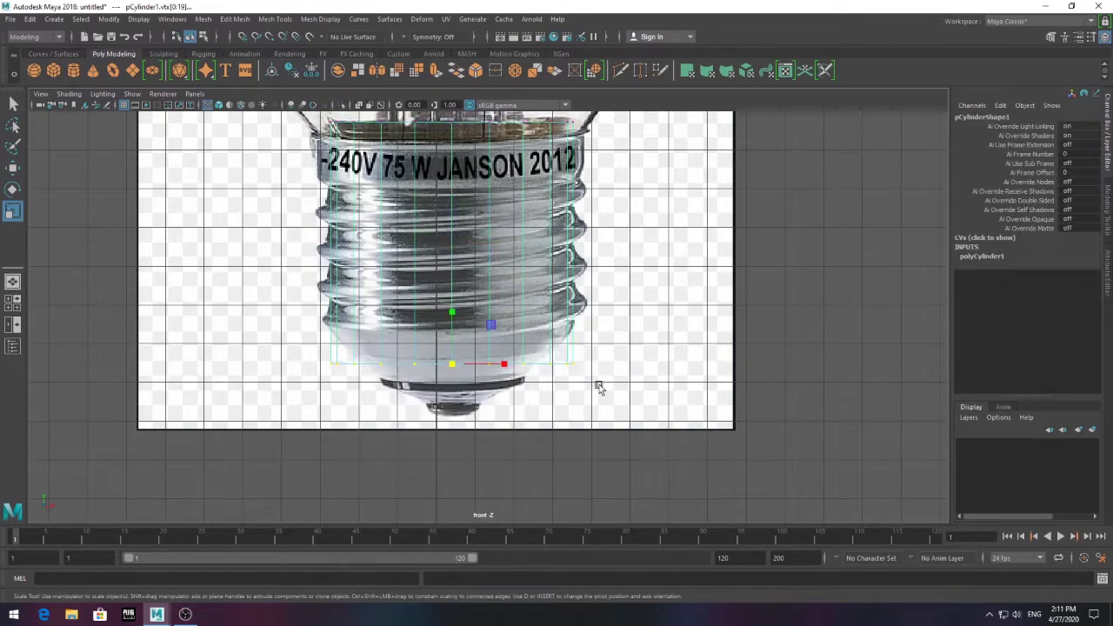
pyautogui.press('w')
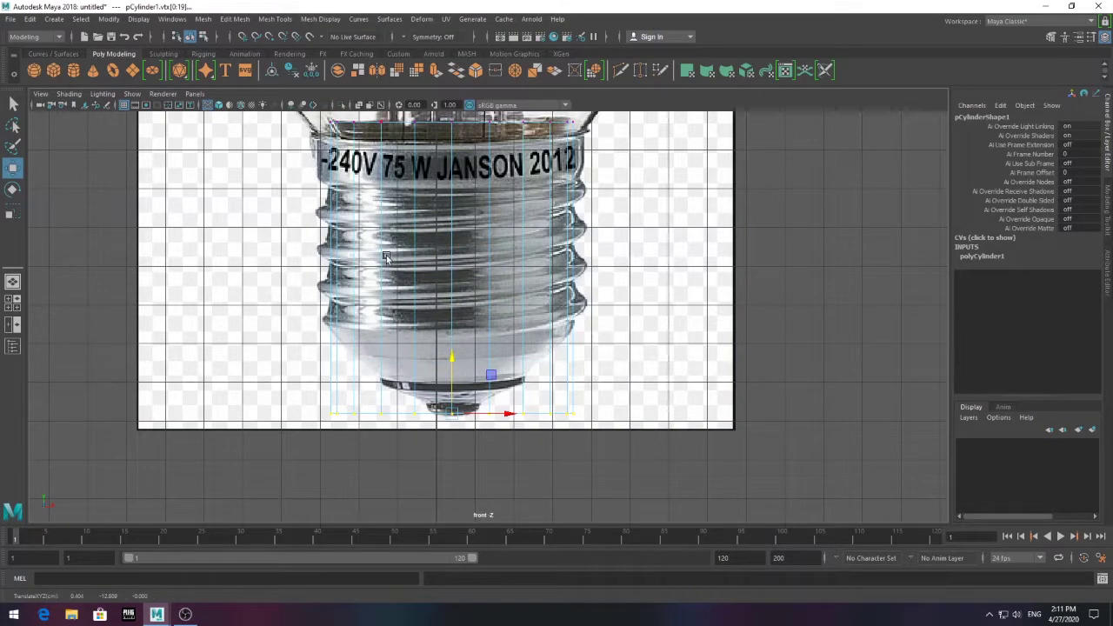
pyautogui.scroll(2, 386, 256)
pyautogui.moveTo(374, 250); pyautogui.dragTo(391, 250, button='right')
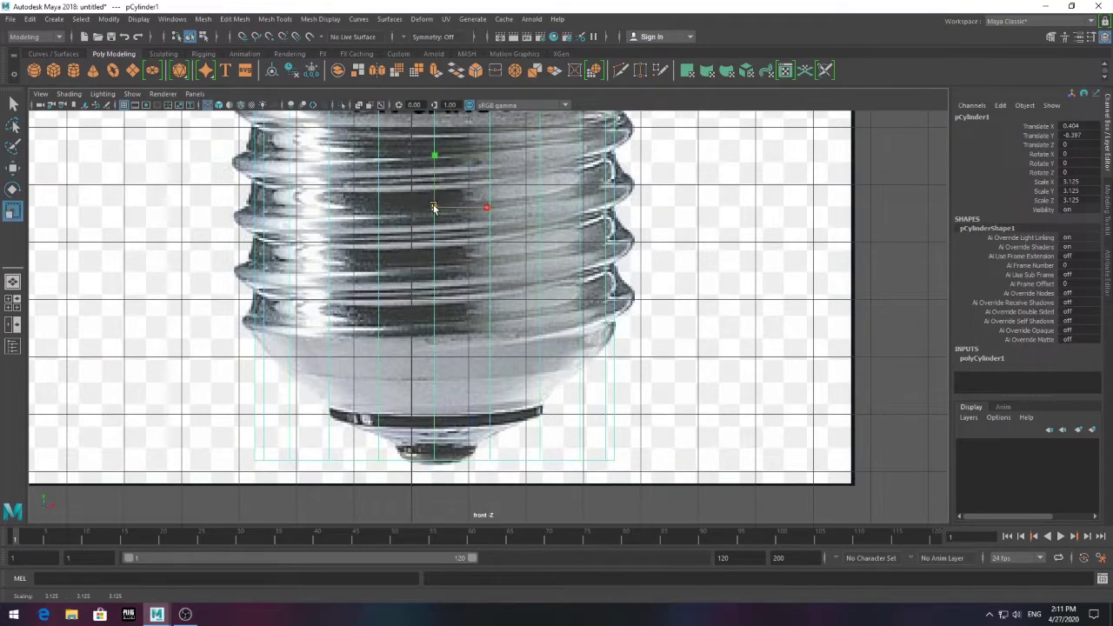
pyautogui.moveTo(434, 208); pyautogui.dragTo(439, 208)
# Lower the cylinder's top vertex ring onto the bulb's rim
pyautogui.scroll(-2, 434, 208)
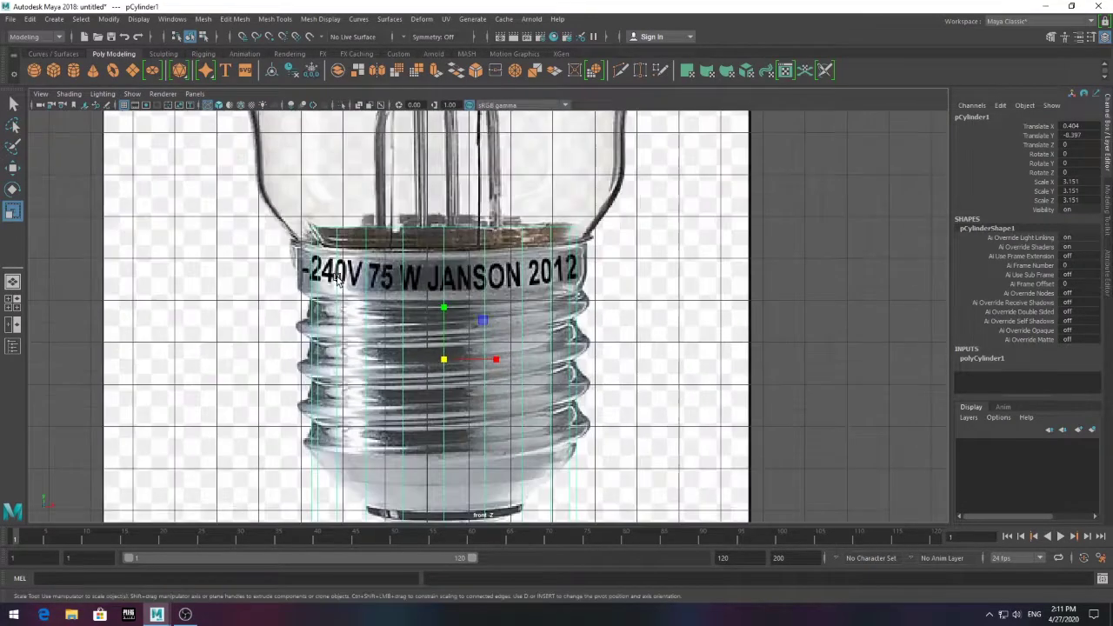
pyautogui.scroll(2, 338, 278)
pyautogui.moveTo(303, 215); pyautogui.dragTo(261, 217, button='right')
pyautogui.moveTo(139, 139); pyautogui.dragTo(633, 207)
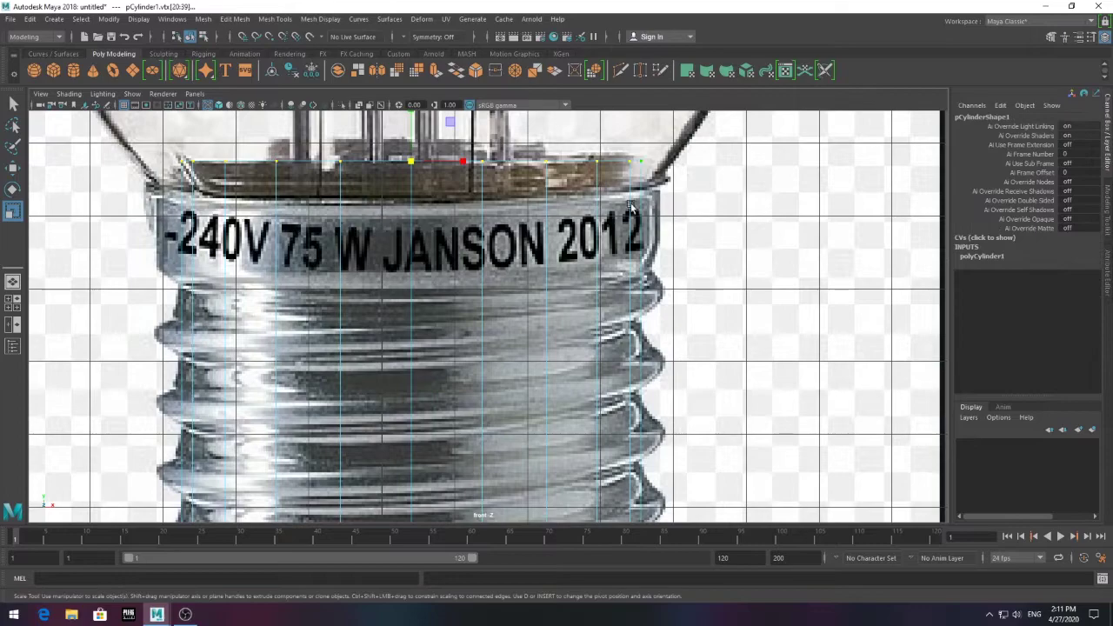
pyautogui.moveTo(417, 133); pyautogui.dragTo(416, 151)
pyautogui.scroll(1, 346, 278)
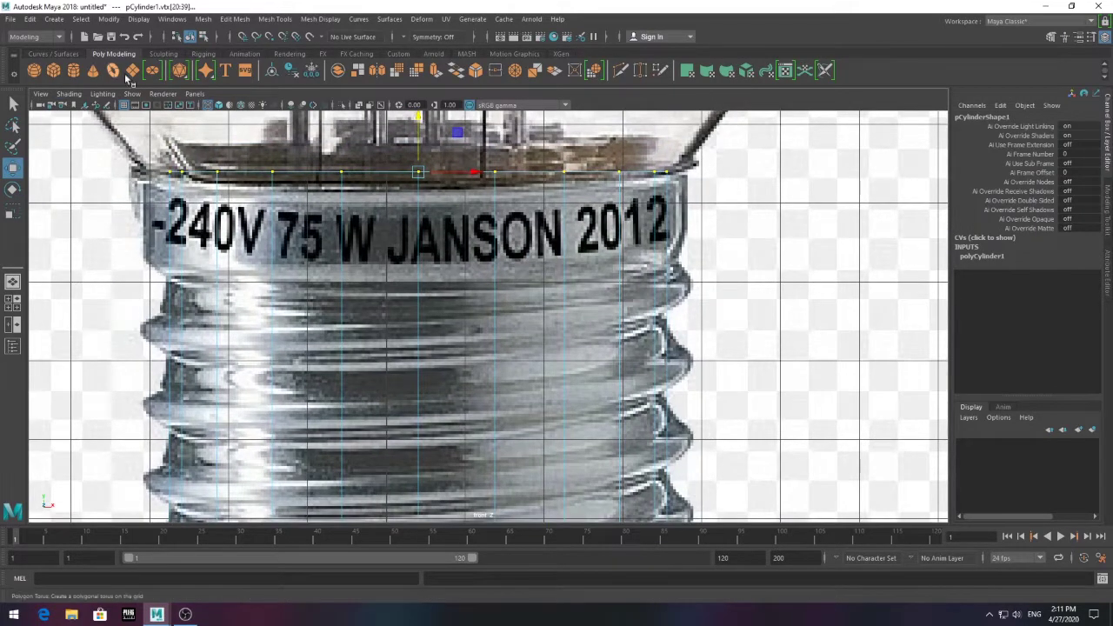
# Insert a series of horizontal edge loops along the cylinder's screw base
pyautogui.click(235, 18)
pyautogui.click(295, 106)
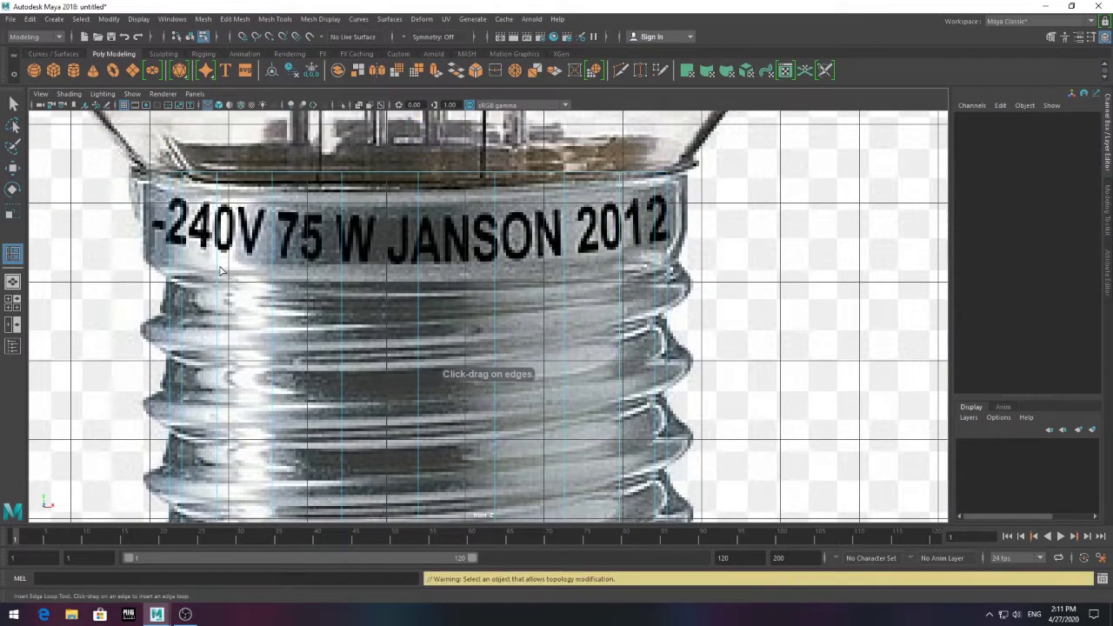
pyautogui.click(217, 276)
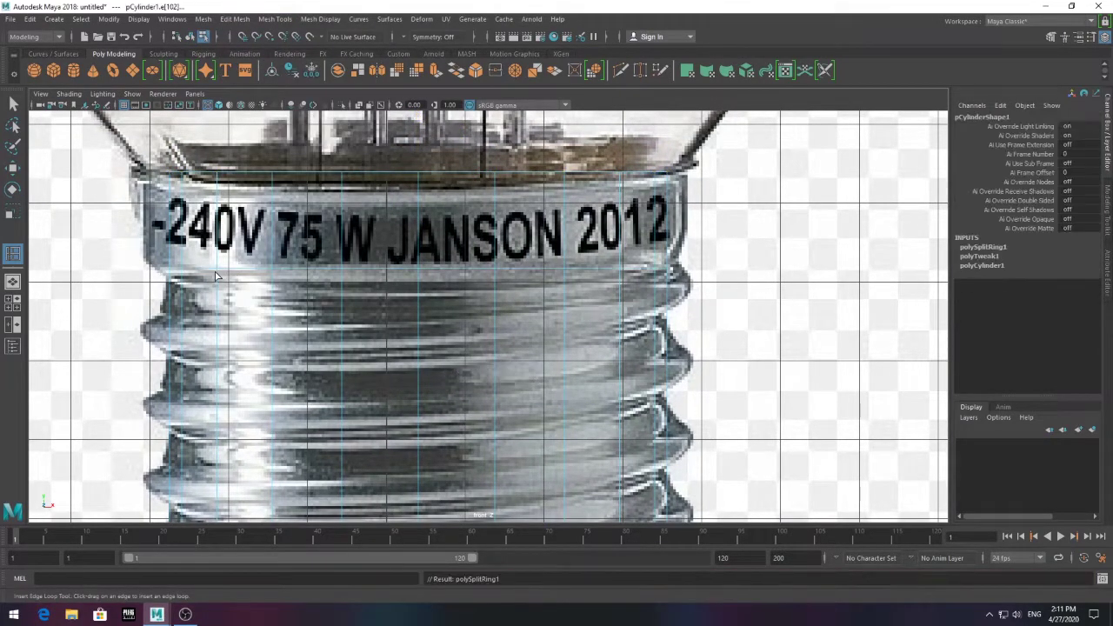
pyautogui.click(272, 370)
pyautogui.keyDown('alt'); pyautogui.moveTo(261, 409); pyautogui.dragTo(261, 304, button='middle'); pyautogui.keyUp('alt')
pyautogui.click(233, 363)
pyautogui.click(226, 398)
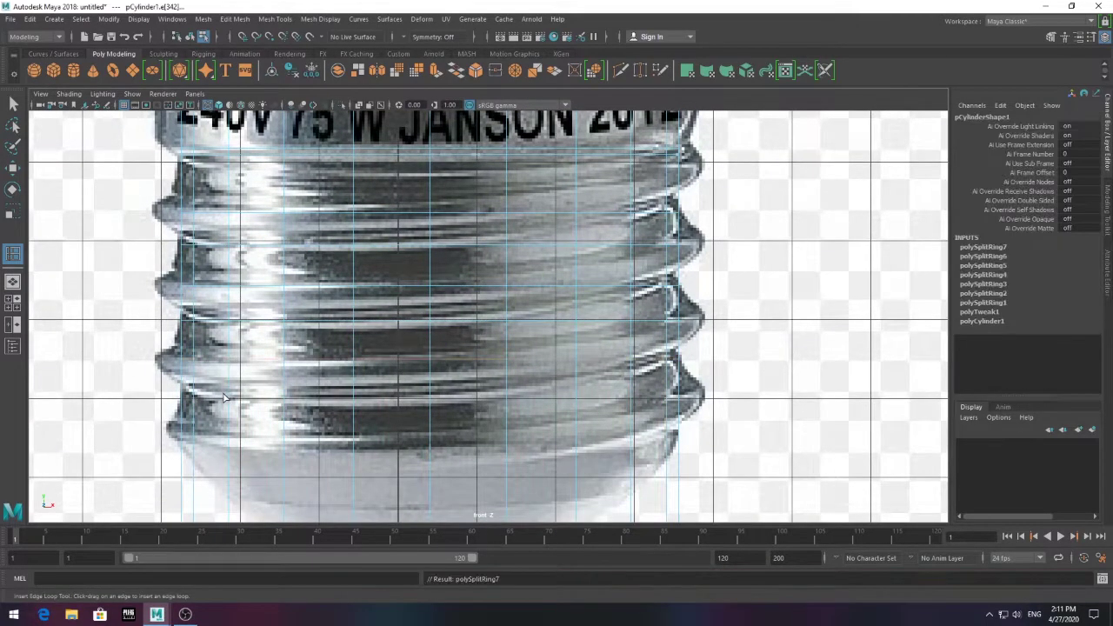
pyautogui.keyDown('alt'); pyautogui.moveTo(224, 397); pyautogui.dragTo(258, 300, button='middle'); pyautogui.keyUp('alt')
pyautogui.click(258, 300)
pyautogui.click(258, 305)
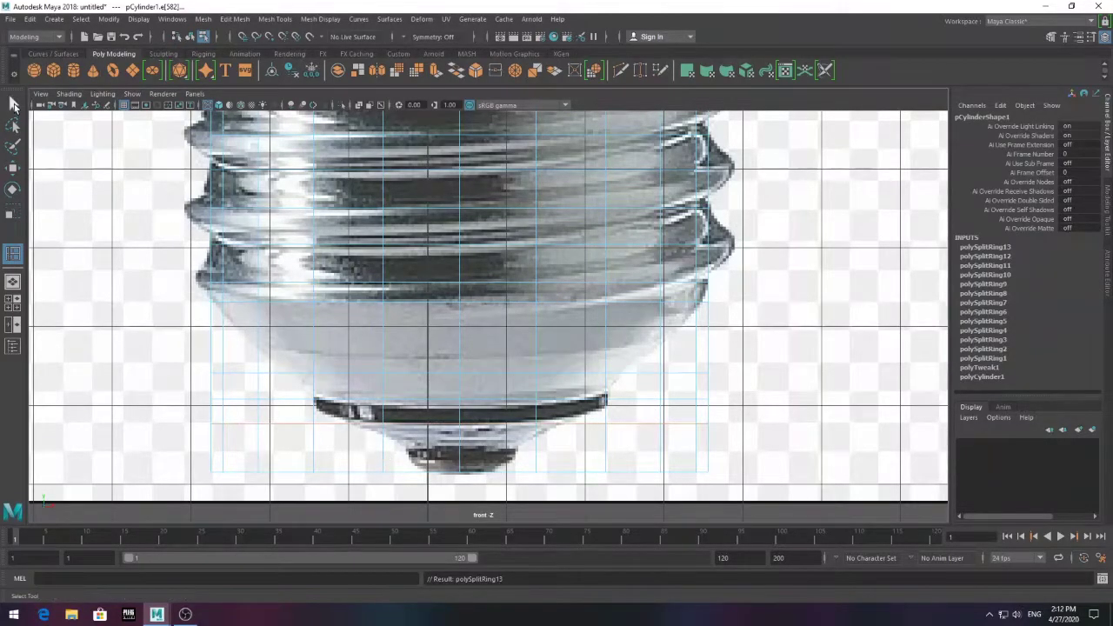
# Scale the cylinder's bottom vertex ring inward to follow the tapered tip
pyautogui.moveTo(343, 256); pyautogui.dragTo(398, 240, button='right')
pyautogui.scroll(5, 392, 261)
pyautogui.rightClick(297, 237)
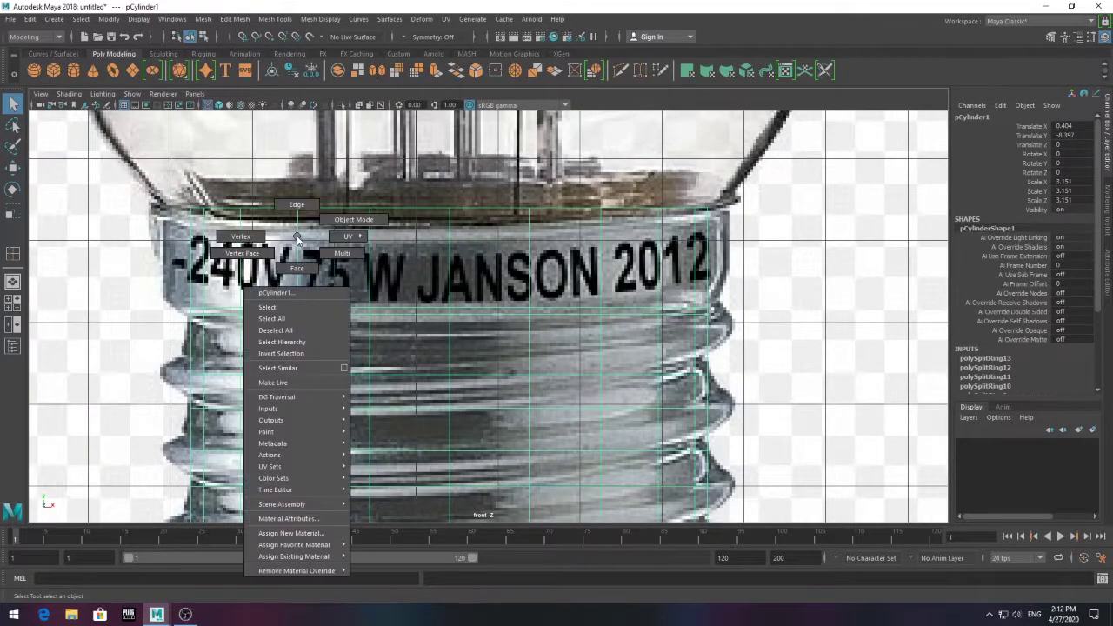
pyautogui.click(240, 236)
pyautogui.keyDown('alt'); pyautogui.moveTo(609, 609); pyautogui.dragTo(644, 509, button='middle'); pyautogui.keyUp('alt')
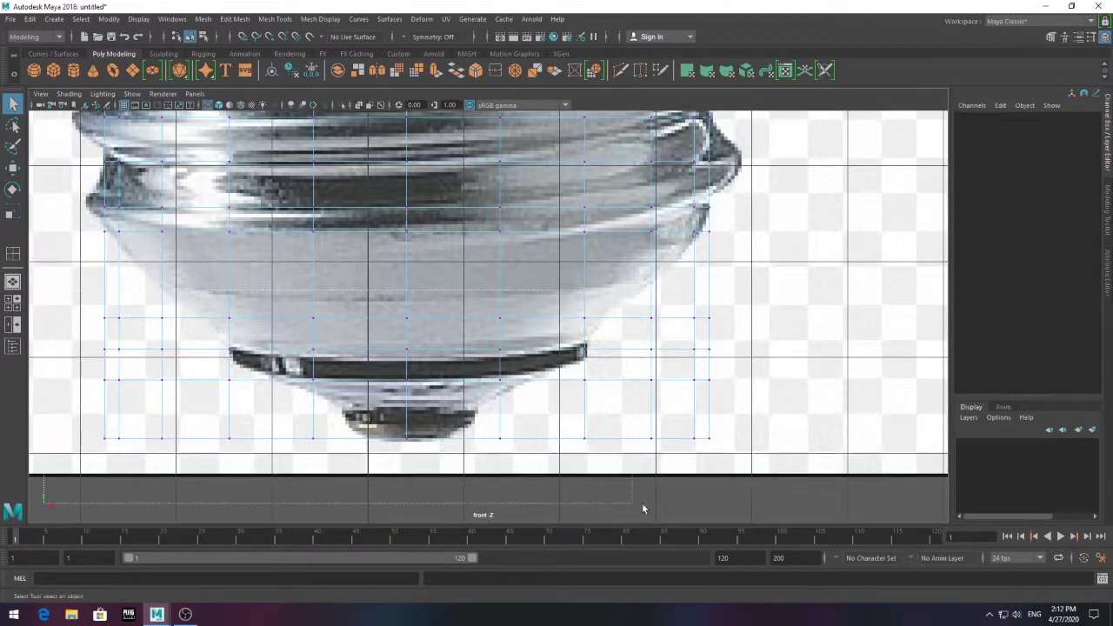
pyautogui.moveTo(644, 509); pyautogui.dragTo(680, 435)
pyautogui.moveTo(416, 396); pyautogui.dragTo(233, 383)
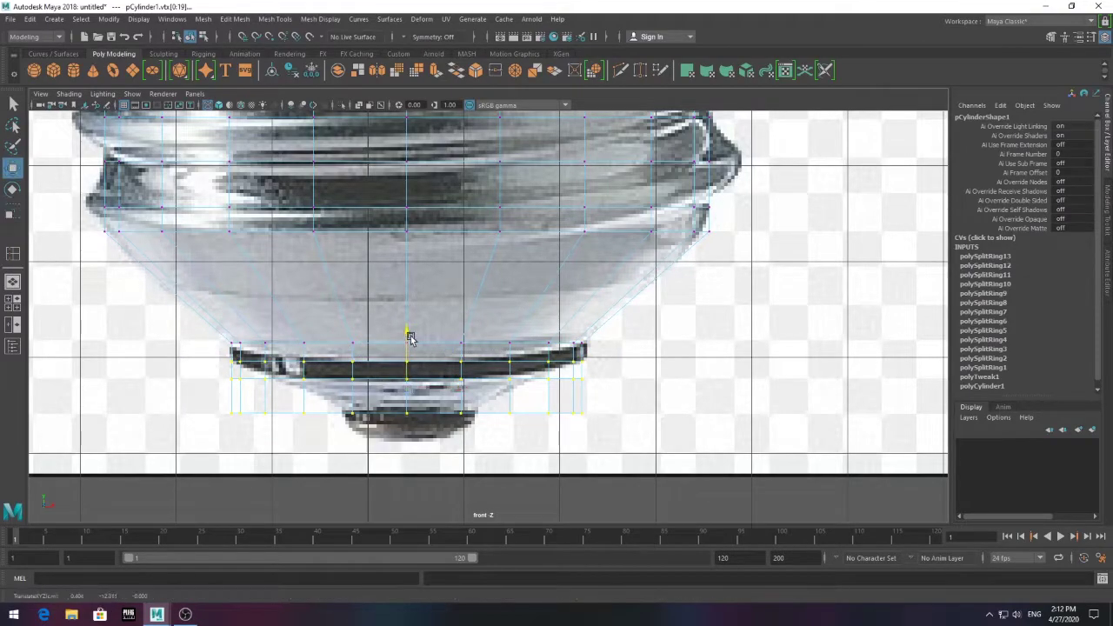
pyautogui.moveTo(405, 402); pyautogui.dragTo(336, 396)
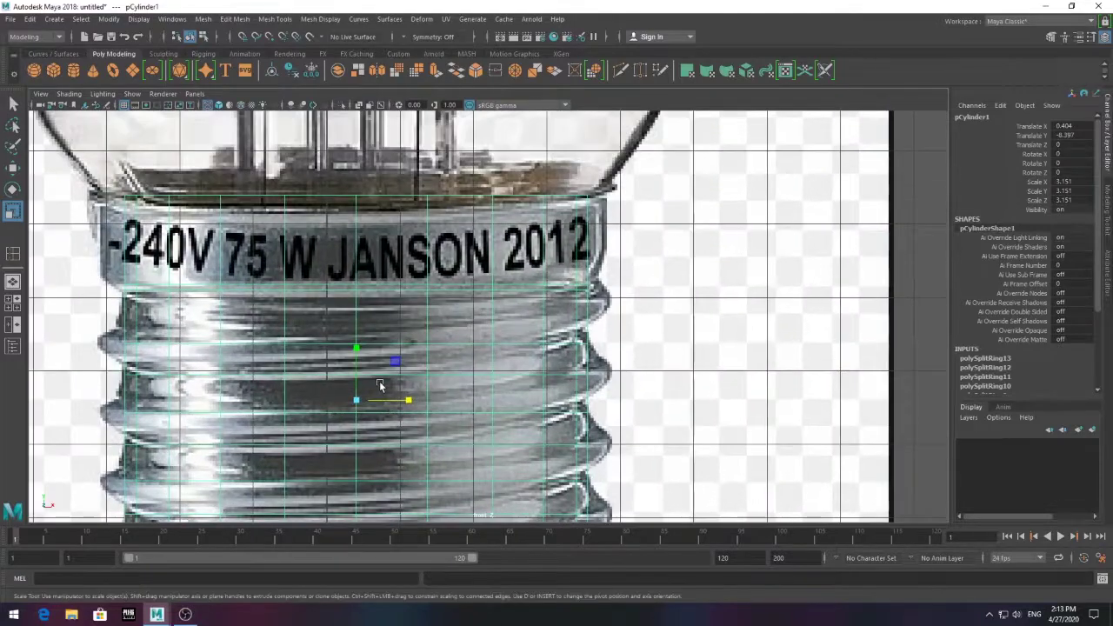
# Extrude the selected screw-groove faces on the cylinder base
pyautogui.rightClick(471, 276)
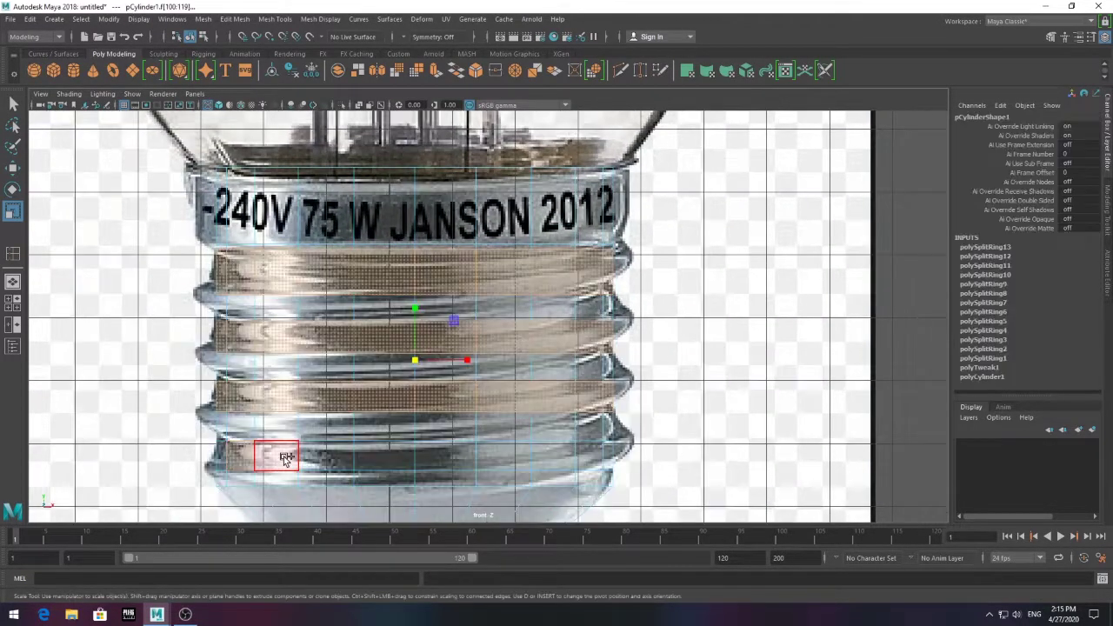
pyautogui.click(437, 70)
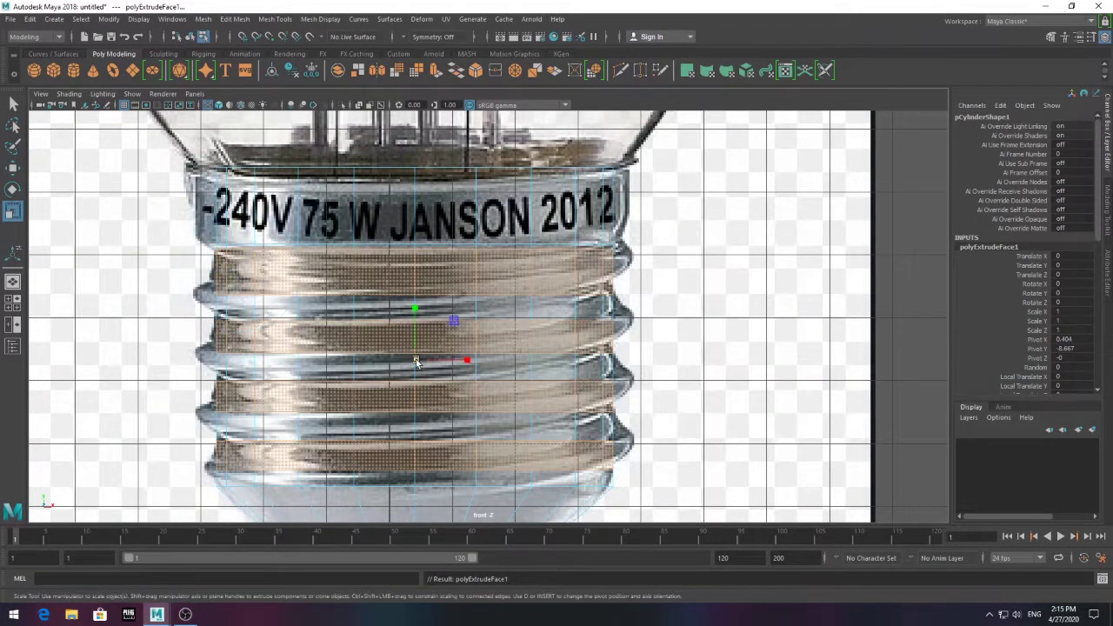
pyautogui.press('e')
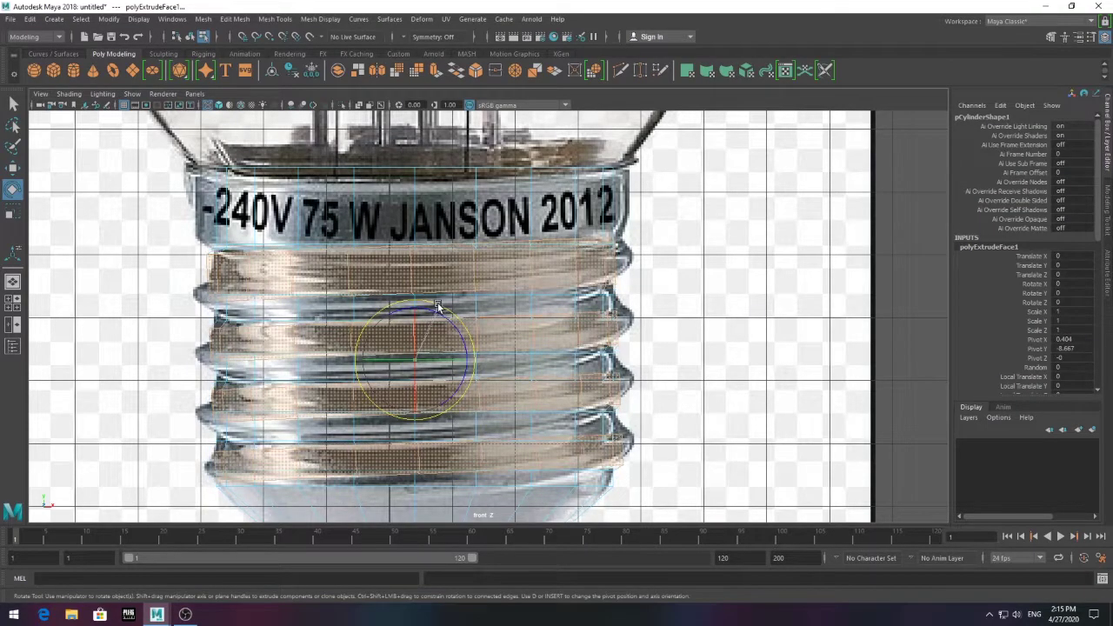
pyautogui.press('space')
pyautogui.click(469, 311)
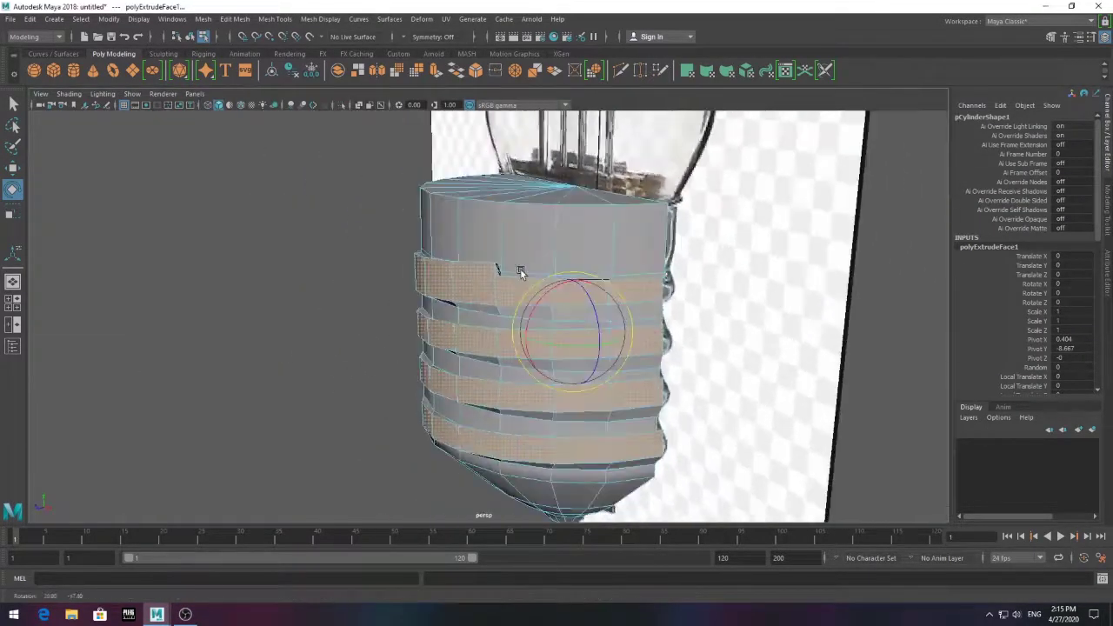
pyautogui.scroll(3, 496, 302)
pyautogui.scroll(-3, 625, 316)
# Orbit around the base in perspective to inspect the extruded grooves
pyautogui.moveTo(521, 298)
pyautogui.keyDown('alt'); pyautogui.mouseDown()
pyautogui.moveTo(578, 316)
pyautogui.moveTo(579, 267)
pyautogui.mouseUp(); pyautogui.keyUp('alt')
pyautogui.moveTo(579, 266); pyautogui.dragTo(643, 273, button='right')
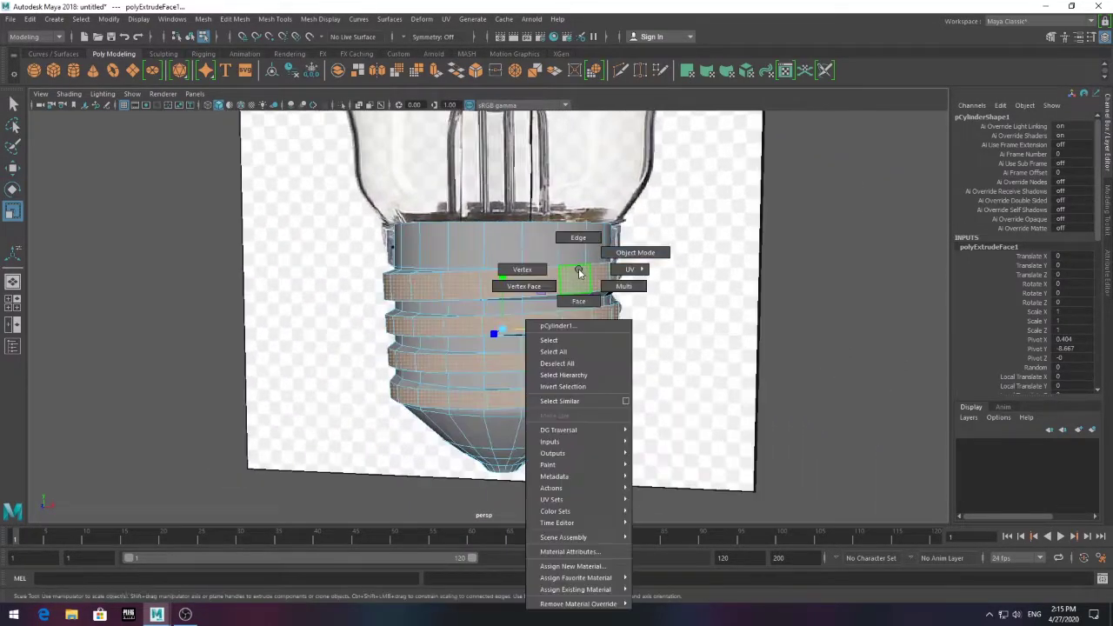
pyautogui.moveTo(643, 273)
pyautogui.keyDown('alt'); pyautogui.mouseDown()
pyautogui.moveTo(626, 305)
pyautogui.moveTo(522, 286)
pyautogui.mouseUp(); pyautogui.keyUp('alt')
pyautogui.click(522, 286)
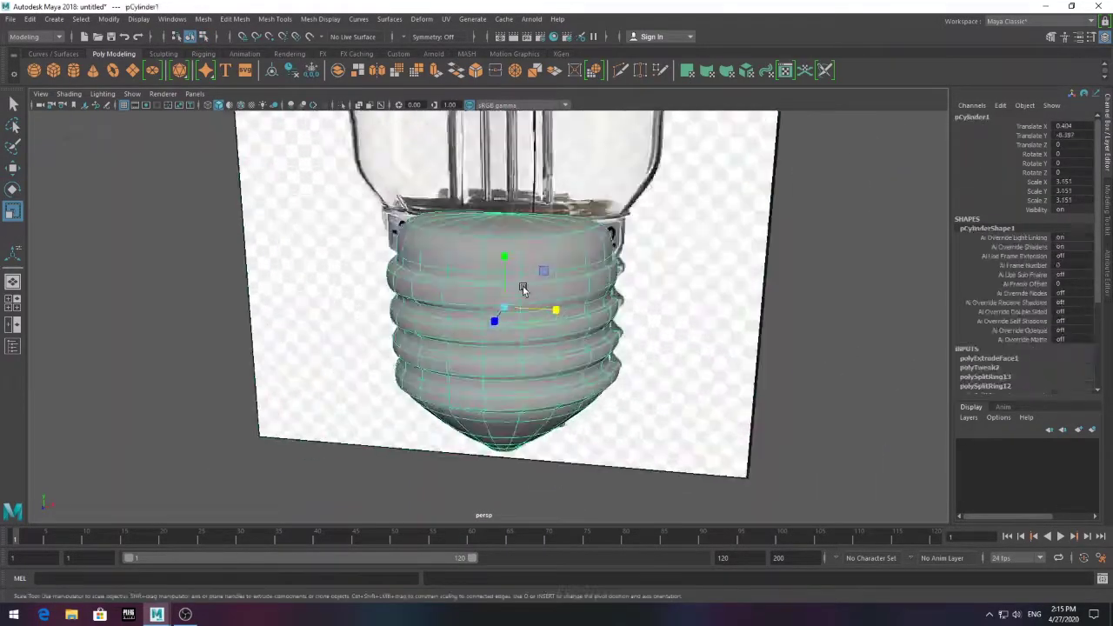
pyautogui.press('space')
pyautogui.press('space')
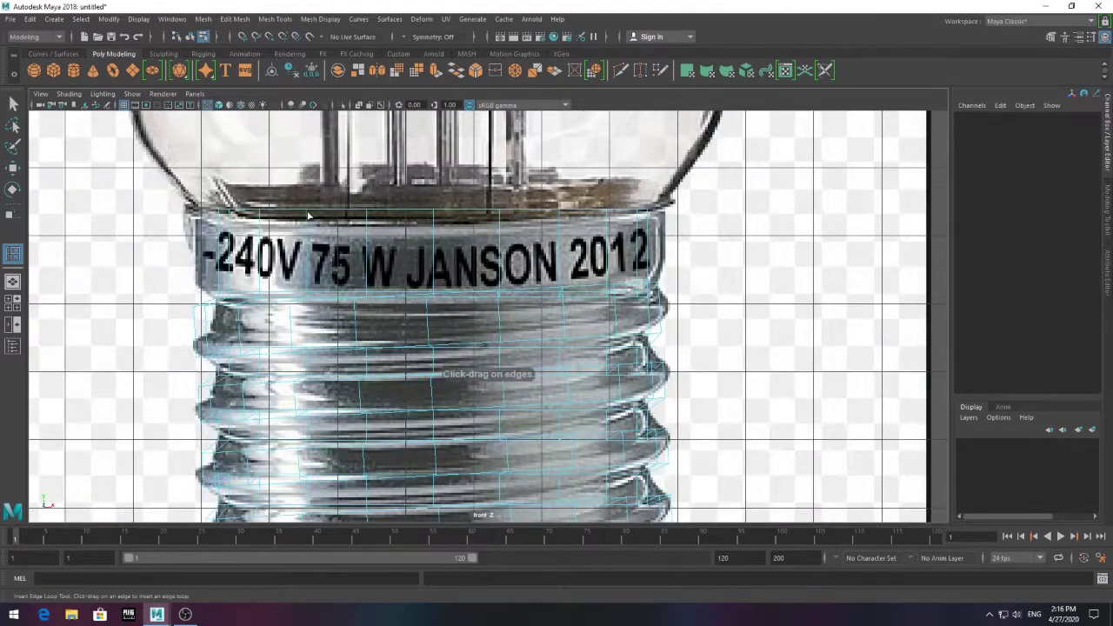
pyautogui.press('space')
pyautogui.press('space')
pyautogui.moveTo(532, 351)
pyautogui.keyDown('alt'); pyautogui.mouseDown()
pyautogui.moveTo(467, 354)
pyautogui.moveTo(557, 304)
pyautogui.mouseUp(); pyautogui.keyUp('alt')
pyautogui.scroll(3, 517, 393)
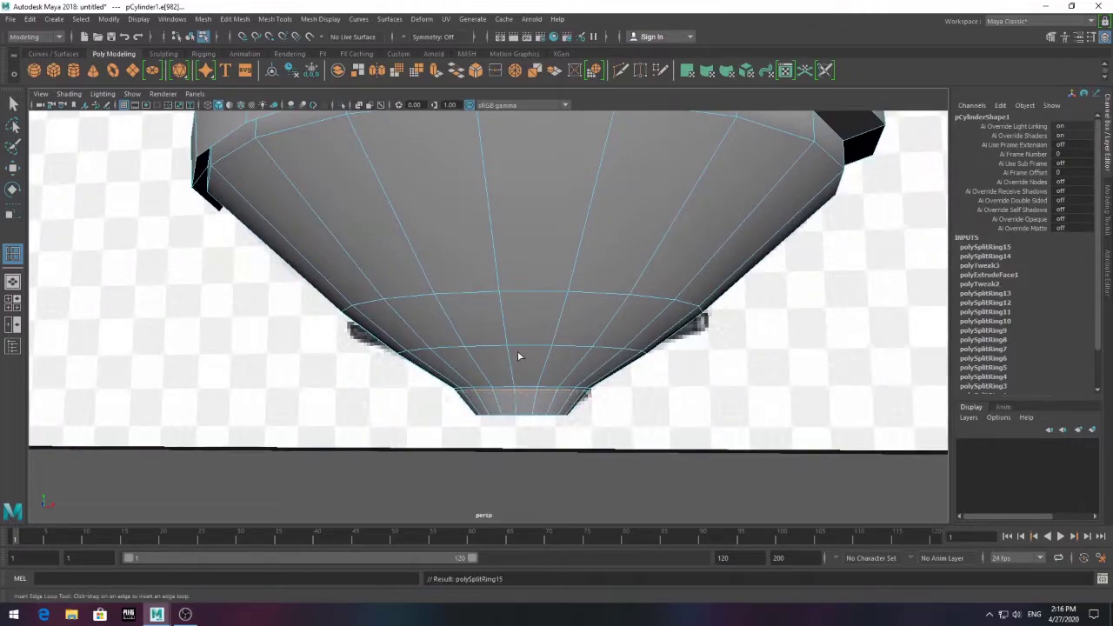
pyautogui.keyDown('alt'); pyautogui.moveTo(518, 350); pyautogui.dragTo(520, 302); pyautogui.keyUp('alt')
pyautogui.scroll(-5, 520, 301)
# Extrude the label-band faces and scale them outward into a wider ring
pyautogui.press('q')
pyautogui.rightClick(524, 280)
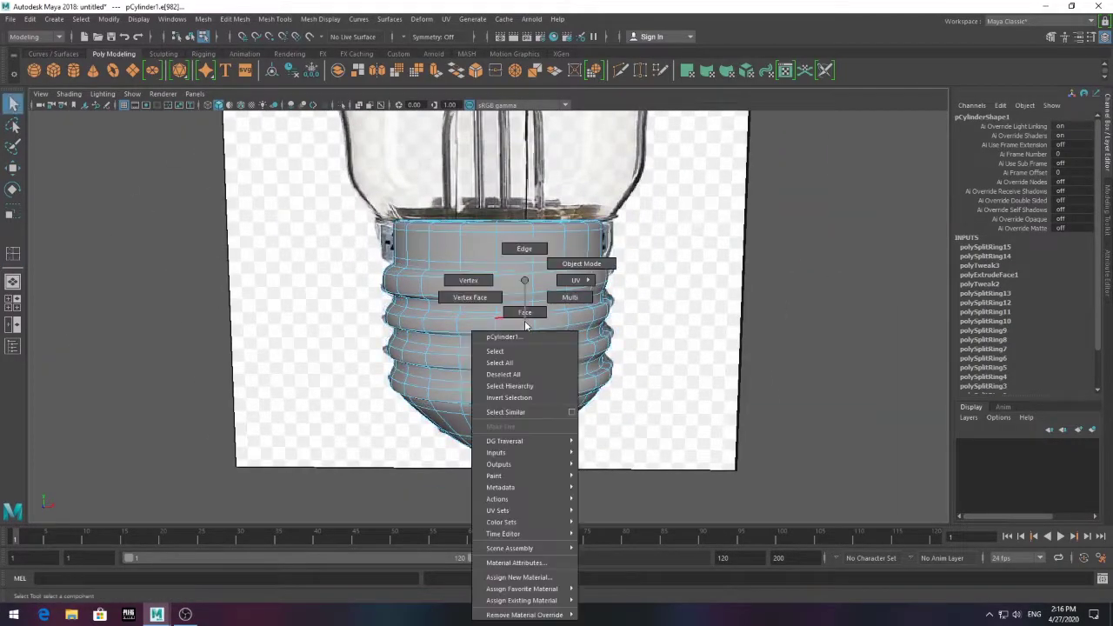
pyautogui.click(526, 324)
pyautogui.press('space')
pyautogui.press('space')
pyautogui.scroll(-1, 302, 280)
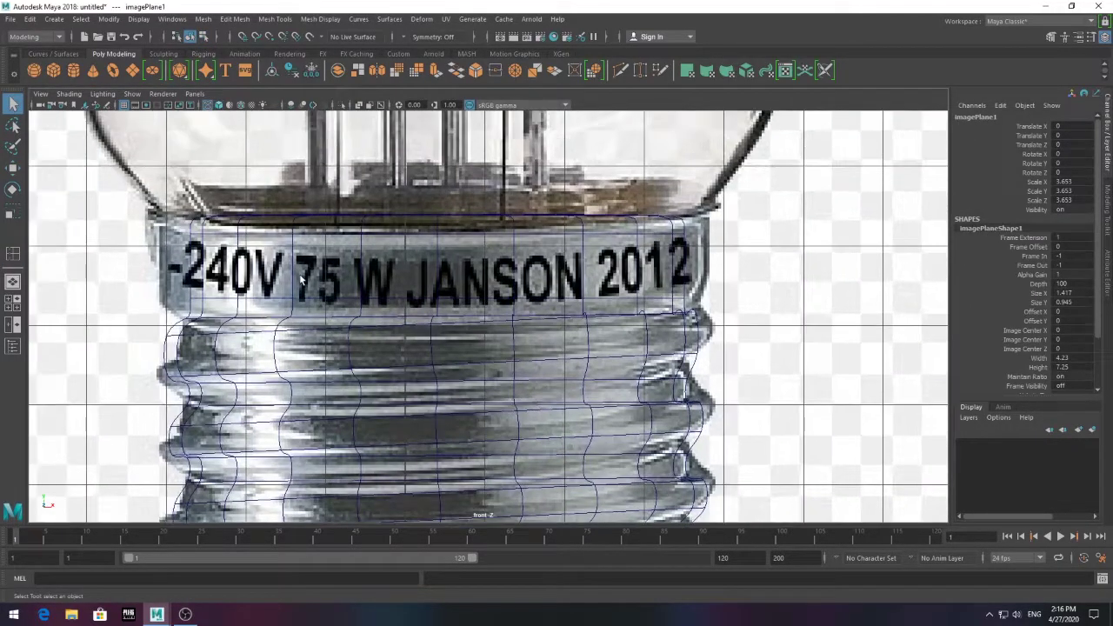
pyautogui.click(436, 71)
pyautogui.moveTo(533, 295); pyautogui.dragTo(574, 294)
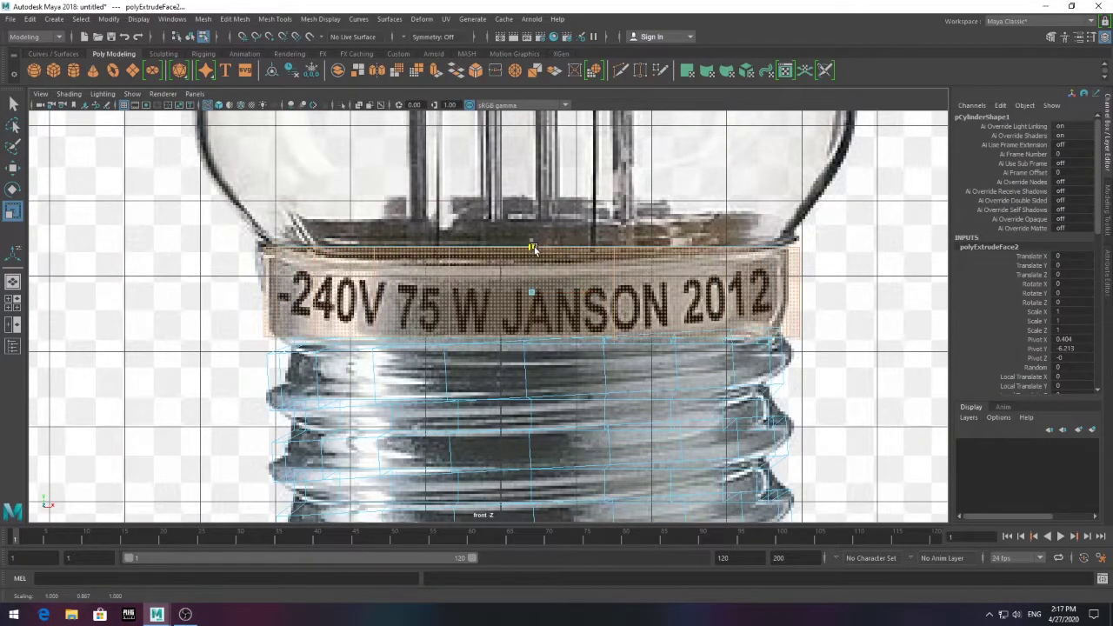
# Check the widened band in perspective, deselect the base, and return to the front view
pyautogui.press('space')
pyautogui.press('space')
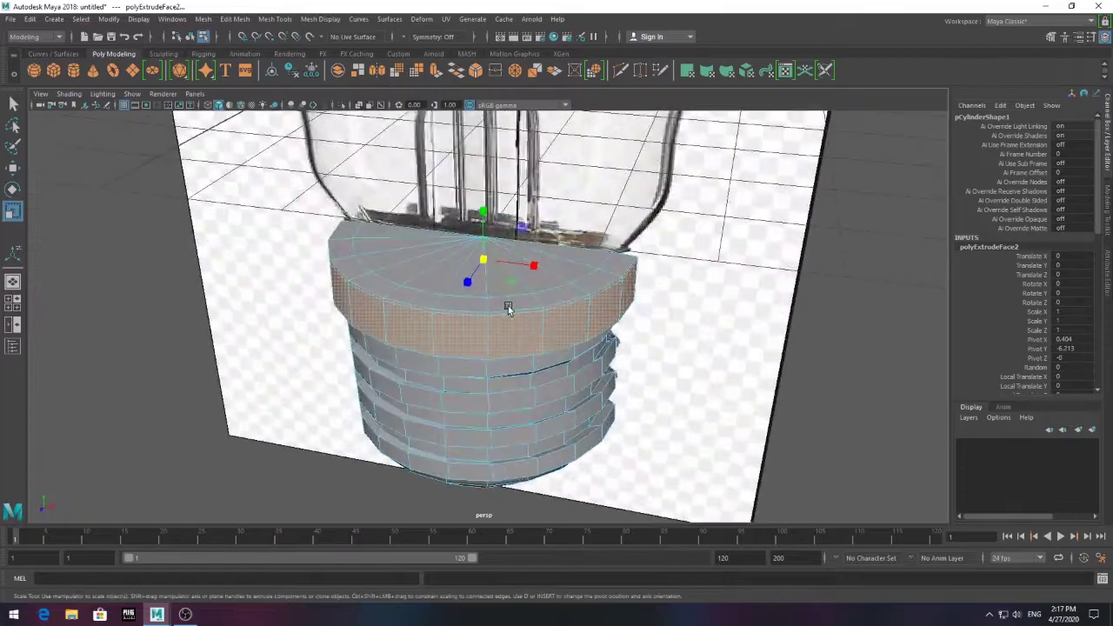
pyautogui.press('F8')
pyautogui.click(542, 318)
pyautogui.click(569, 282)
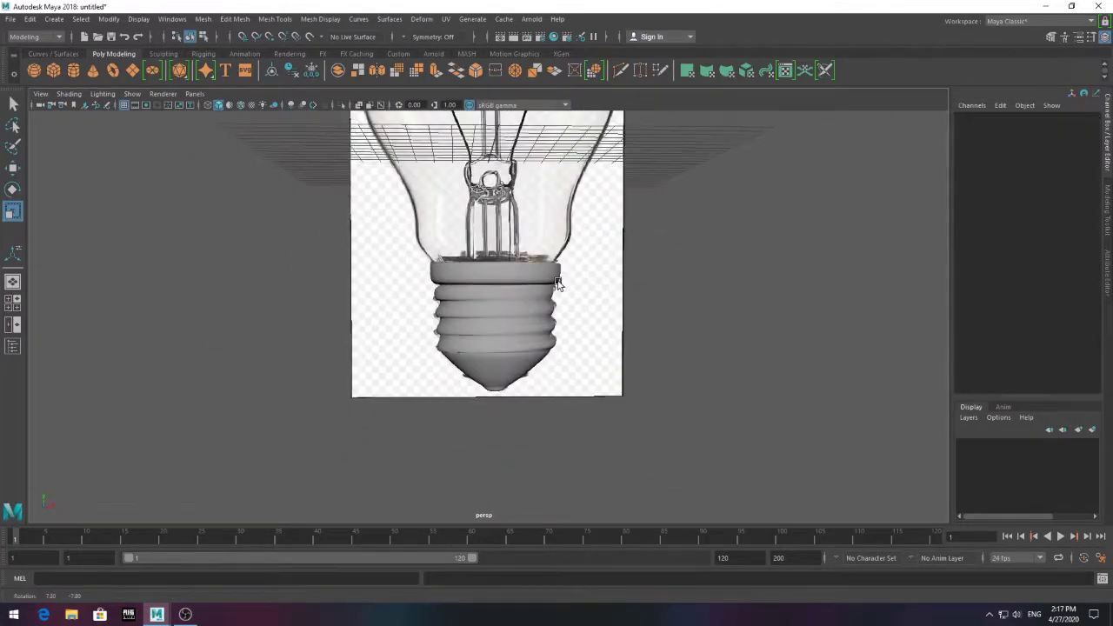
pyautogui.press('space')
pyautogui.press('space')
# Create a polygon sphere and move it up into the bulb's glass dome
pyautogui.click(35, 71)
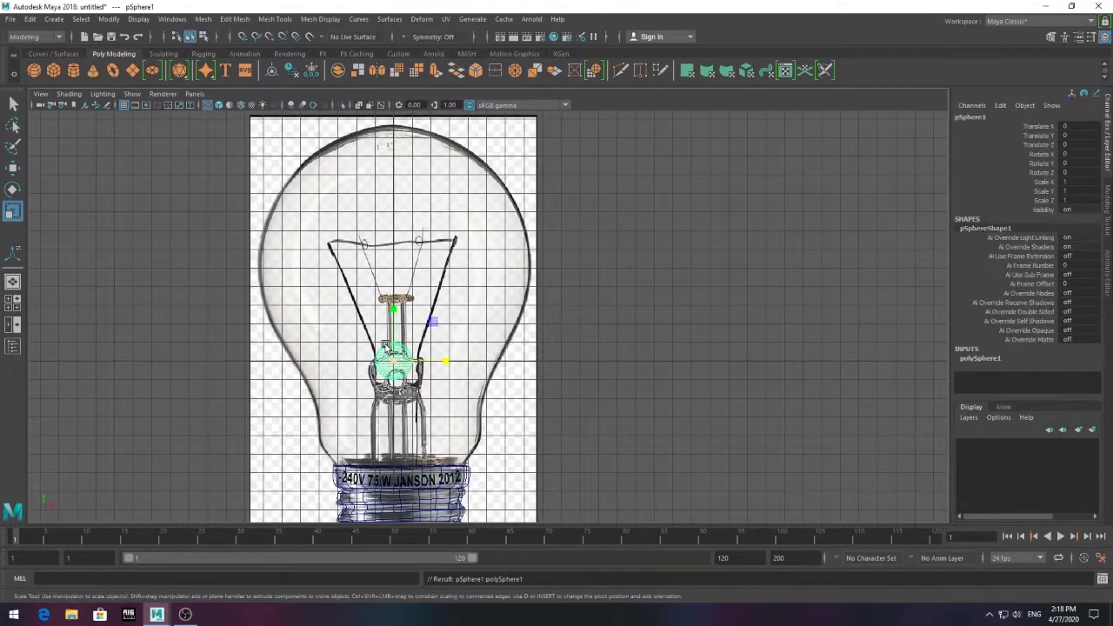
pyautogui.press('w')
pyautogui.moveTo(396, 348); pyautogui.dragTo(384, 224)
pyautogui.scroll(2, 422, 174)
pyautogui.scroll(-2, 1028, 374)
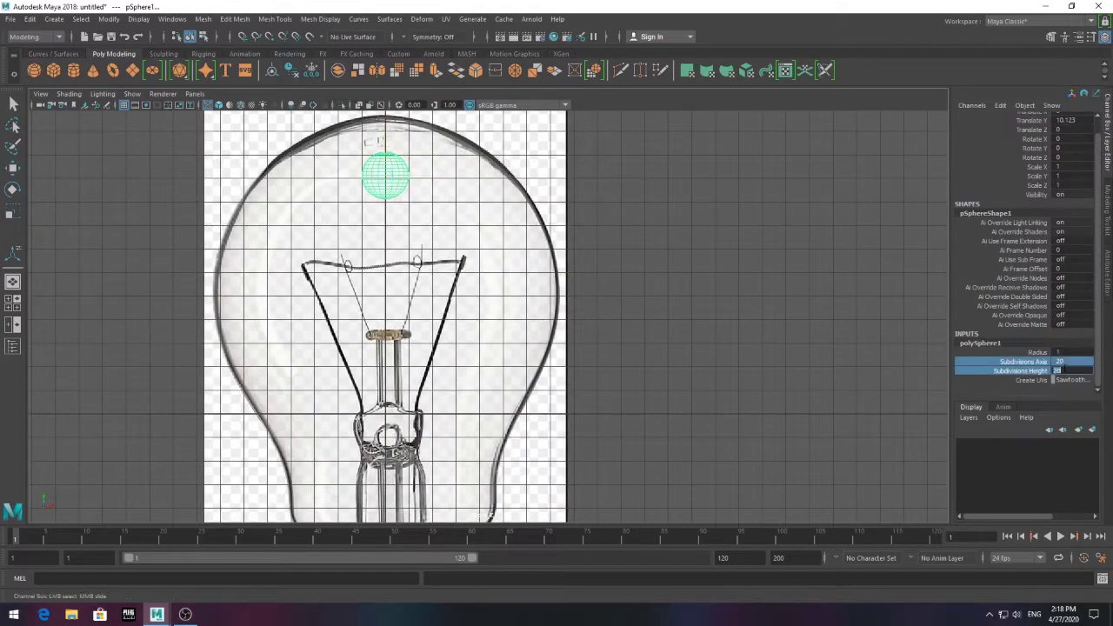
pyautogui.scroll(5, 507, 281)
pyautogui.scroll(-3, 447, 190)
pyautogui.click(447, 191)
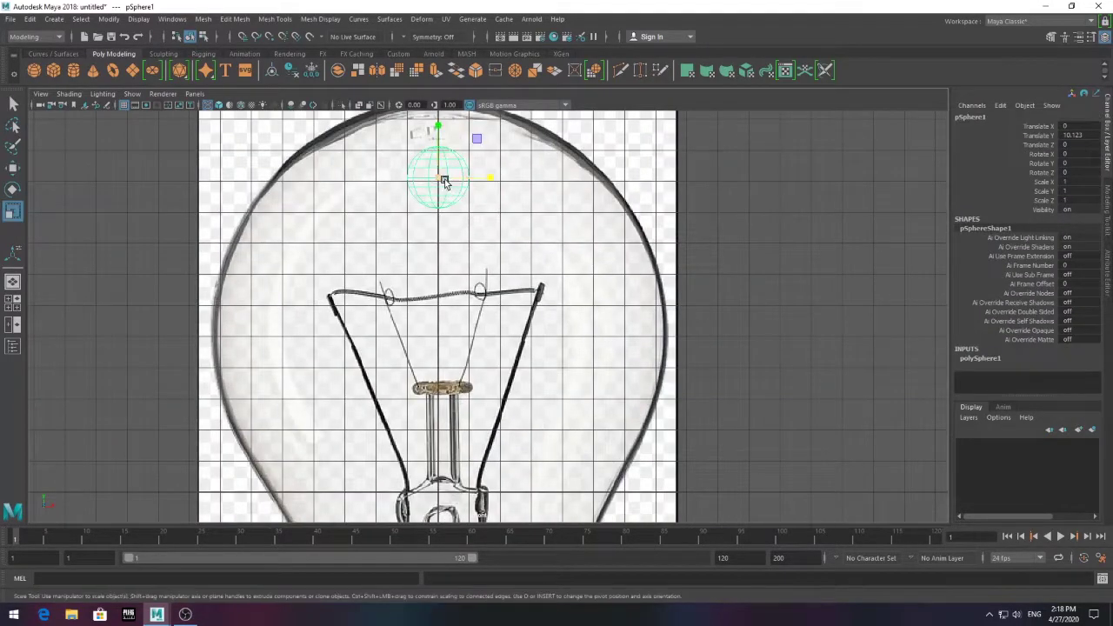
pyautogui.scroll(-3, 496, 184)
# Scale the sphere to about 7.417 and set it at Translate Y 5.122 to fill the glass
pyautogui.moveTo(444, 181)
pyautogui.mouseDown()
pyautogui.moveTo(496, 184)
pyautogui.moveTo(453, 261)
pyautogui.mouseUp()
pyautogui.press('w')
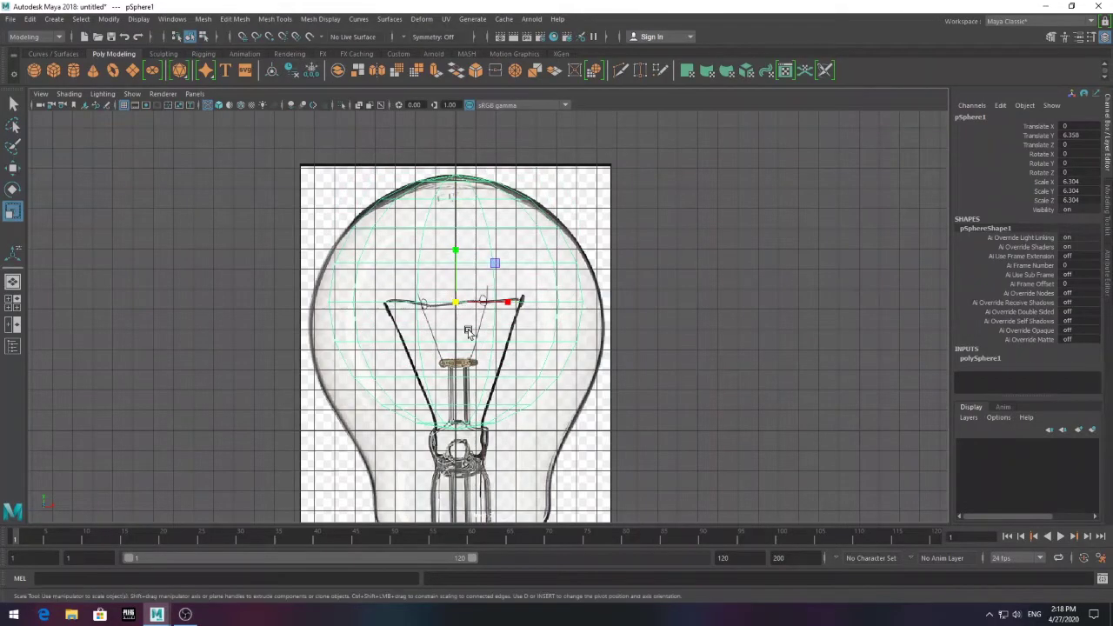
pyautogui.press('w')
pyautogui.press('r')
pyautogui.moveTo(455, 303)
pyautogui.mouseDown()
pyautogui.moveTo(455, 317)
pyautogui.moveTo(475, 319)
pyautogui.mouseUp()
pyautogui.press('w')
pyautogui.moveTo(456, 273); pyautogui.dragTo(459, 284)
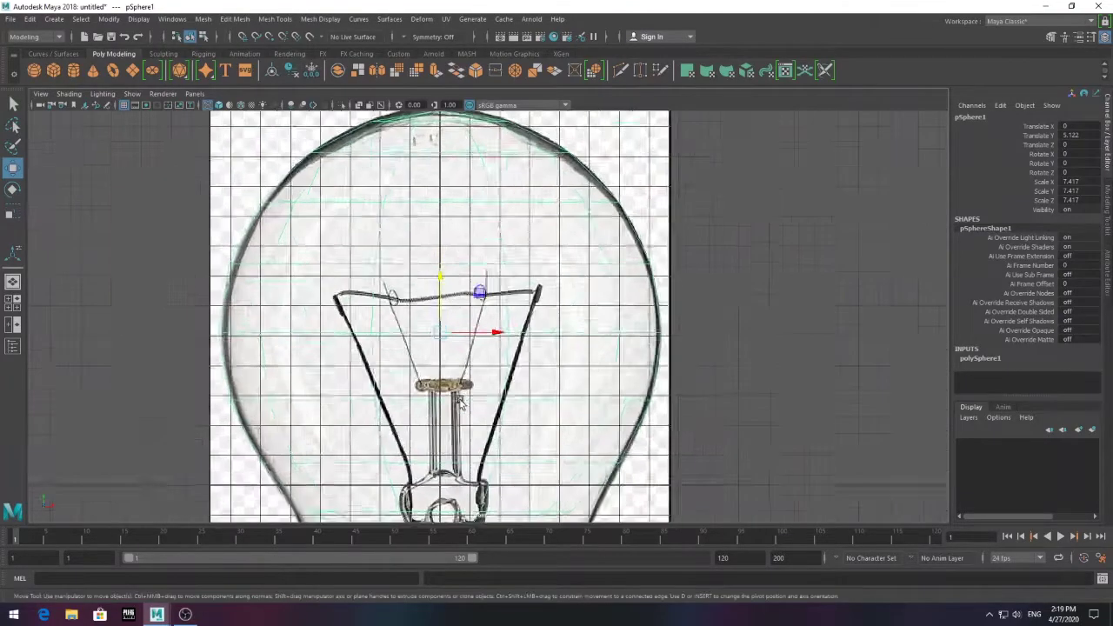
# Select the sphere's bottom ring of faces and pull them down toward the base
pyautogui.scroll(3, 370, 268)
pyautogui.moveTo(370, 268); pyautogui.dragTo(332, 245)
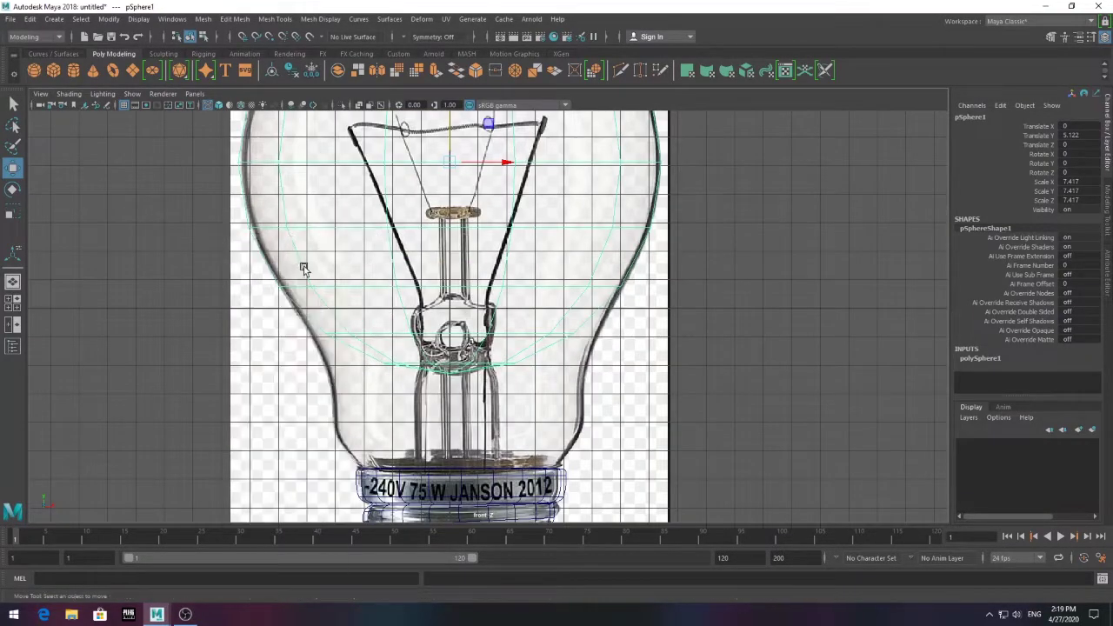
pyautogui.moveTo(304, 268); pyautogui.dragTo(311, 310, button='right')
pyautogui.moveTo(311, 310); pyautogui.dragTo(613, 365)
pyautogui.moveTo(449, 278); pyautogui.dragTo(452, 370)
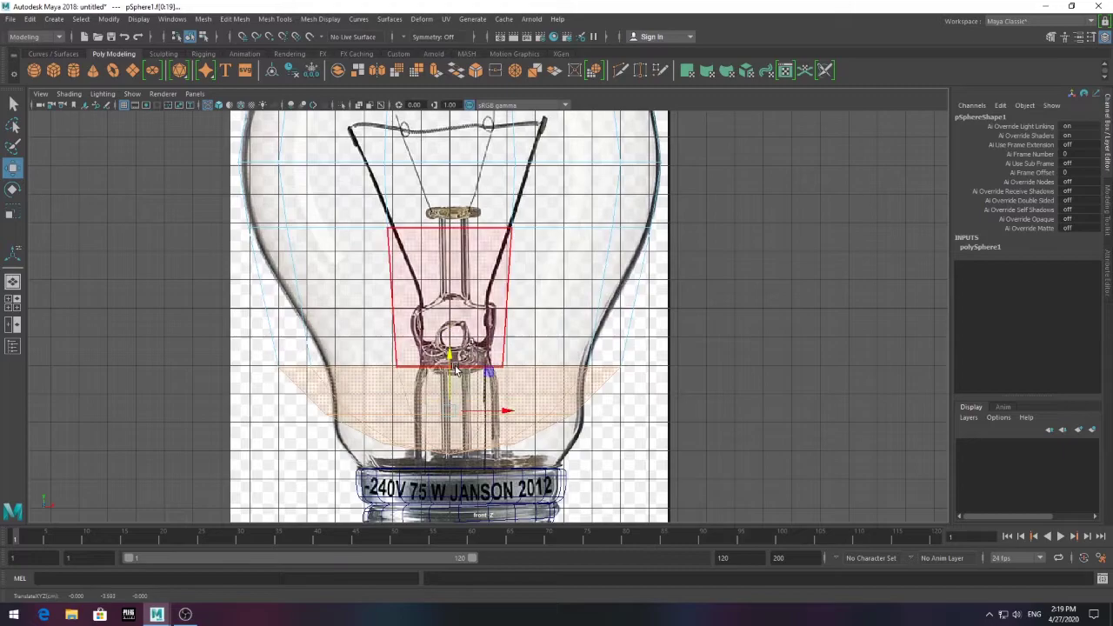
pyautogui.rightClick(393, 317)
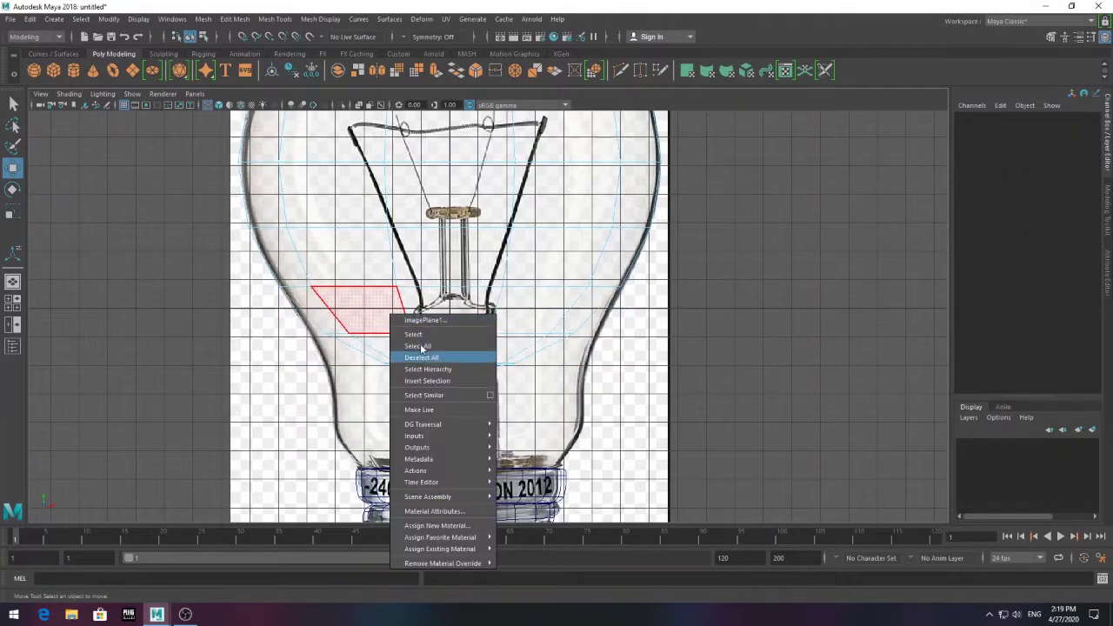
pyautogui.click(421, 346)
pyautogui.rightClick(384, 236)
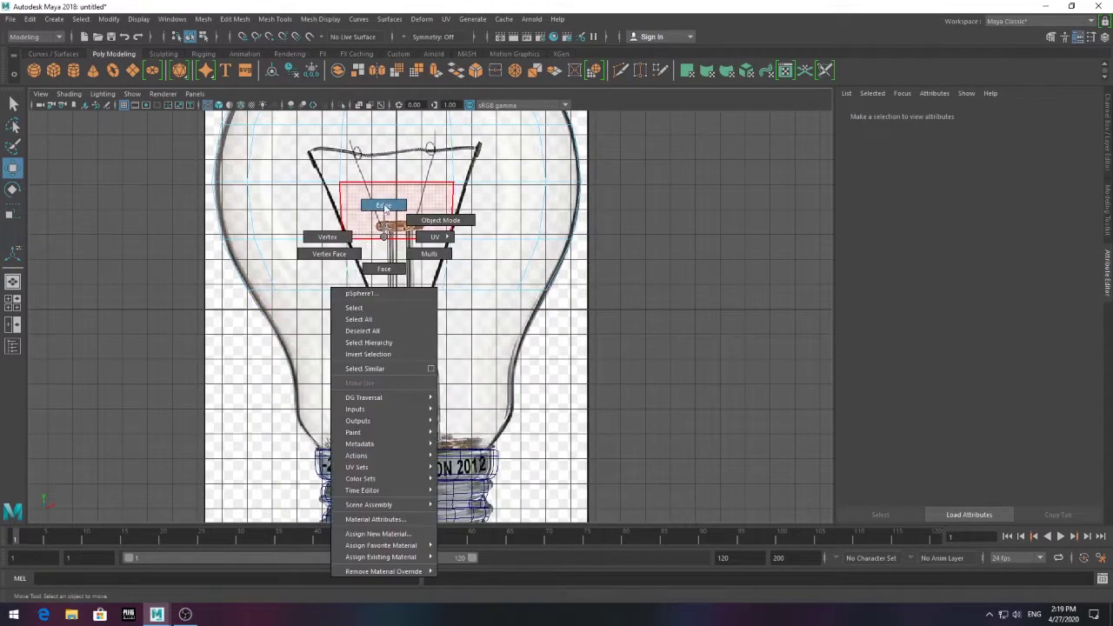
# Extrude the sphere's open bottom edge loop twice, pulling it down the bulb neck
pyautogui.doubleClick(398, 295)
pyautogui.click(436, 72)
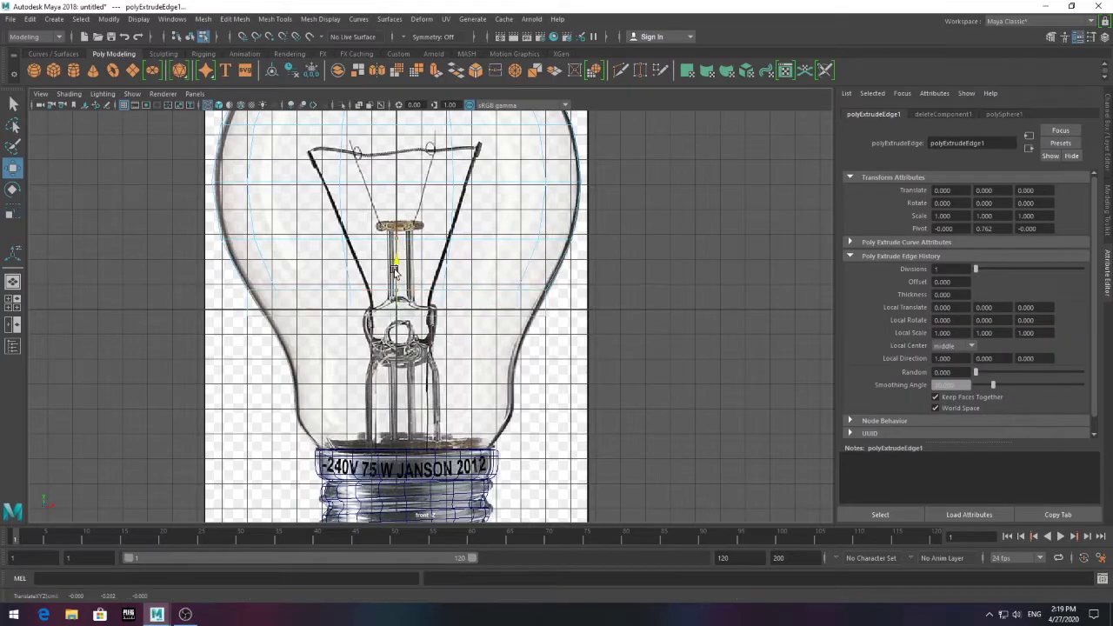
pyautogui.press('w')
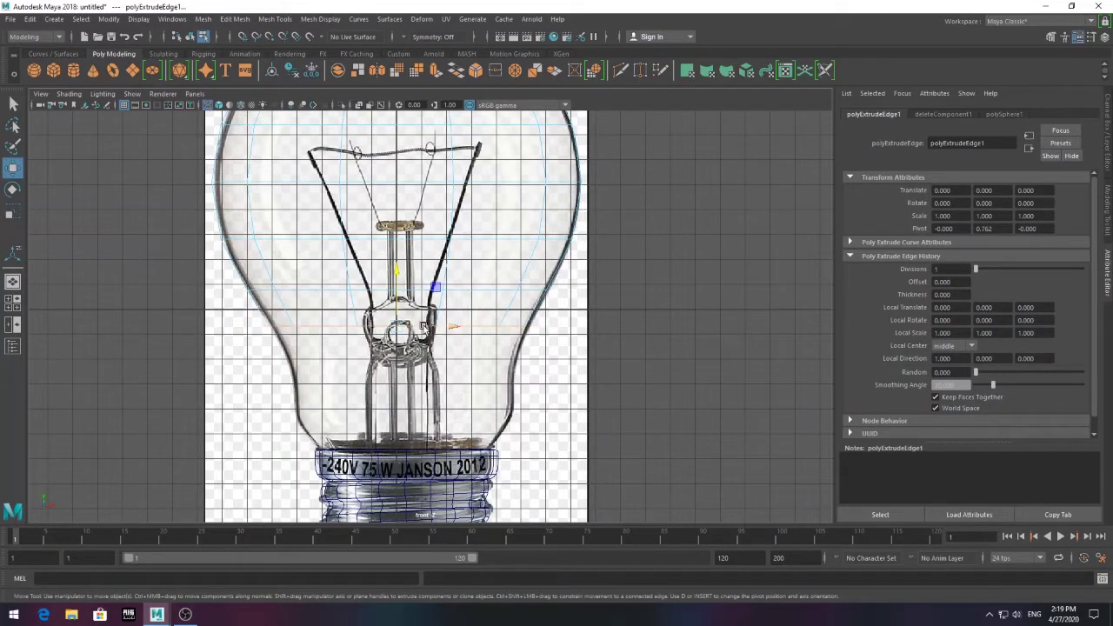
pyautogui.moveTo(408, 290); pyautogui.dragTo(399, 331)
pyautogui.press('w')
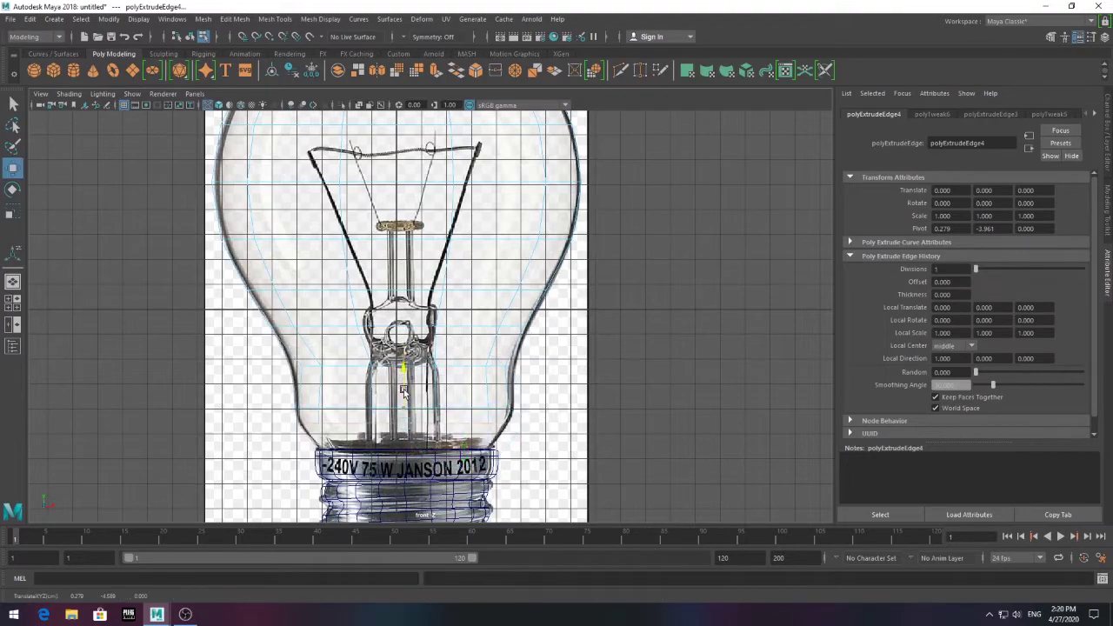
pyautogui.hotkey('ctrl', 'e')
pyautogui.press('w')
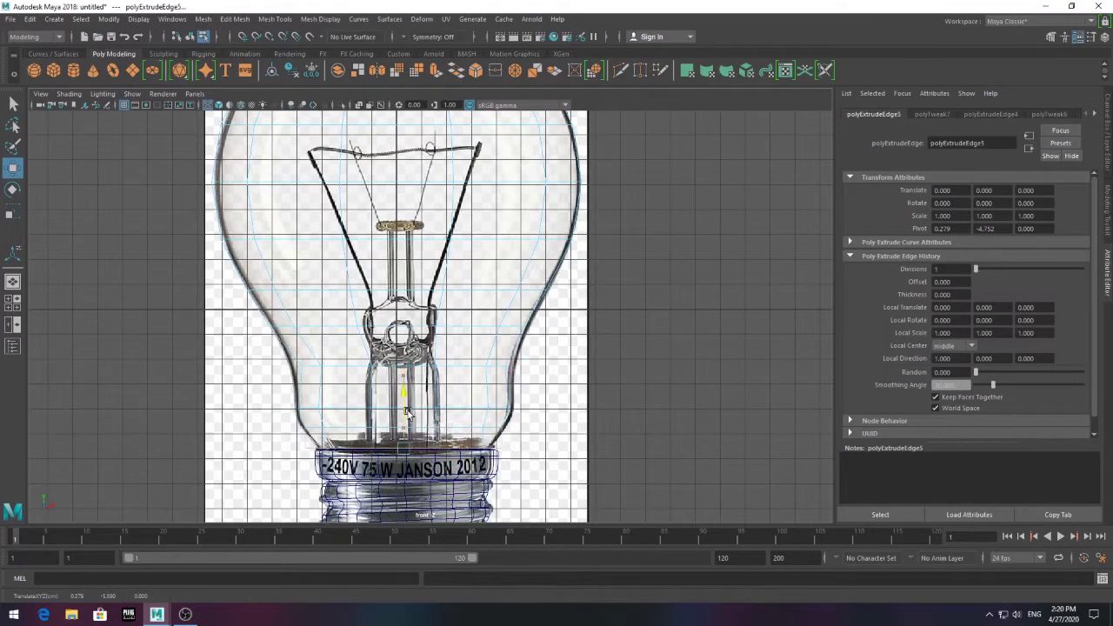
# Scale a neck vertex ring slightly outward, then frame and orbit the whole bulb
pyautogui.scroll(3, 383, 467)
pyautogui.moveTo(324, 310); pyautogui.dragTo(247, 361, button='right')
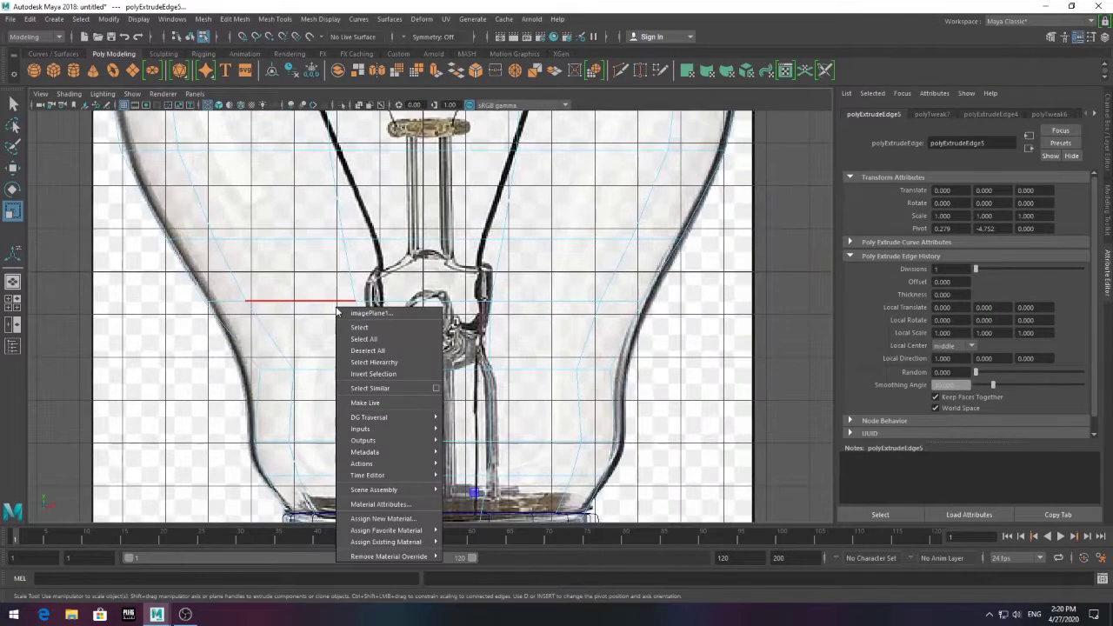
pyautogui.moveTo(436, 371); pyautogui.dragTo(449, 374)
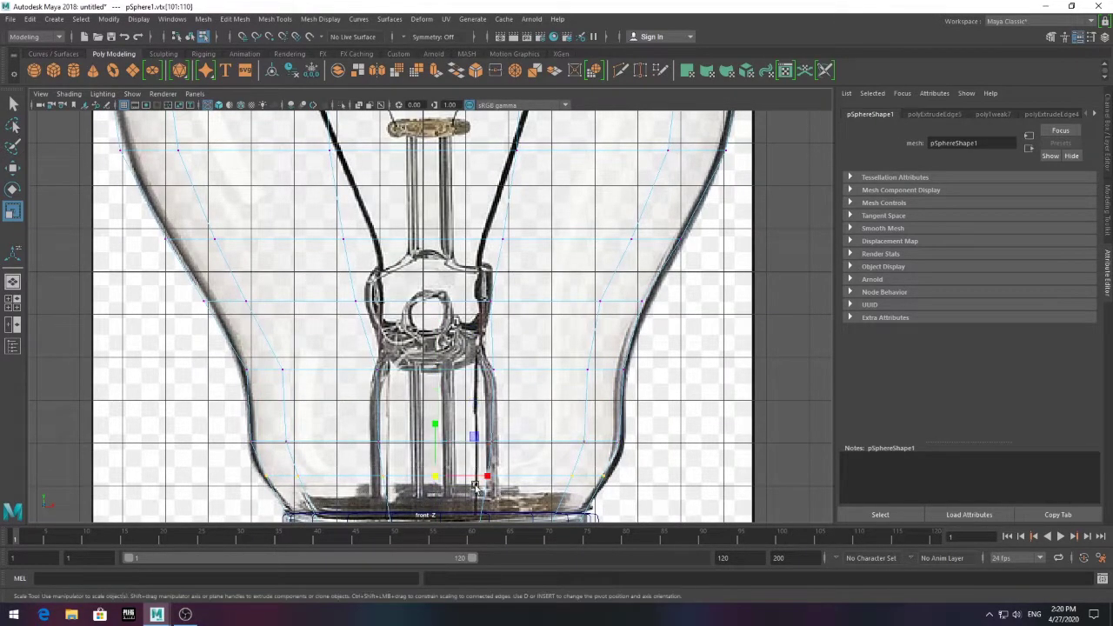
pyautogui.keyDown('alt'); pyautogui.moveTo(474, 435); pyautogui.dragTo(397, 240, button='middle'); pyautogui.keyUp('alt')
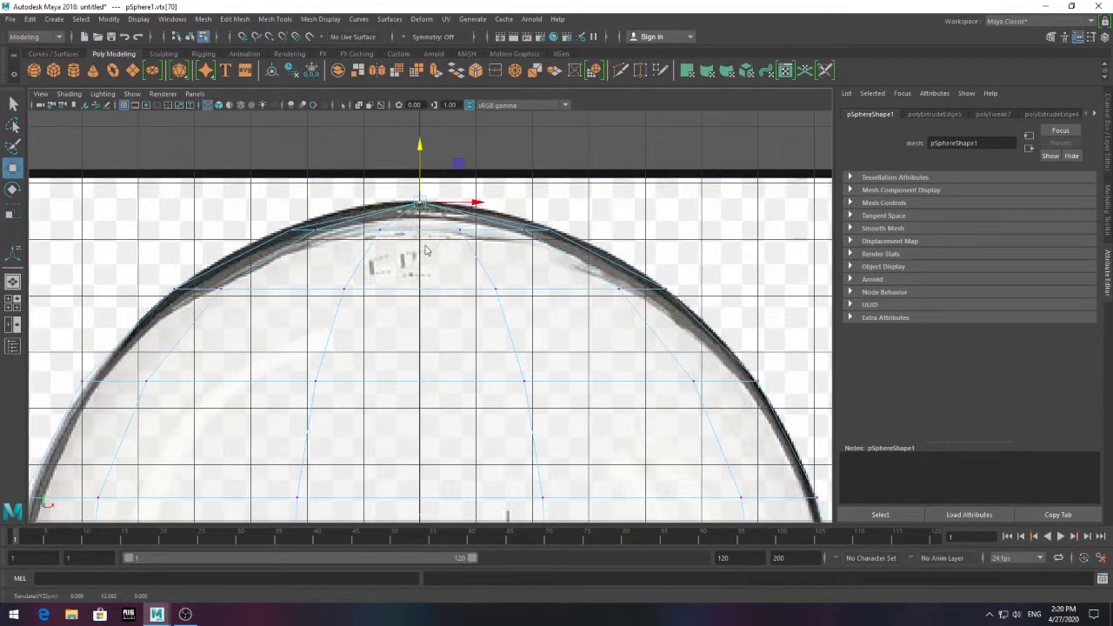
pyautogui.moveTo(455, 217); pyautogui.dragTo(520, 213, button='right')
pyautogui.press('f')
pyautogui.keyDown('alt'); pyautogui.moveTo(525, 253); pyautogui.dragTo(576, 348); pyautogui.keyUp('alt')
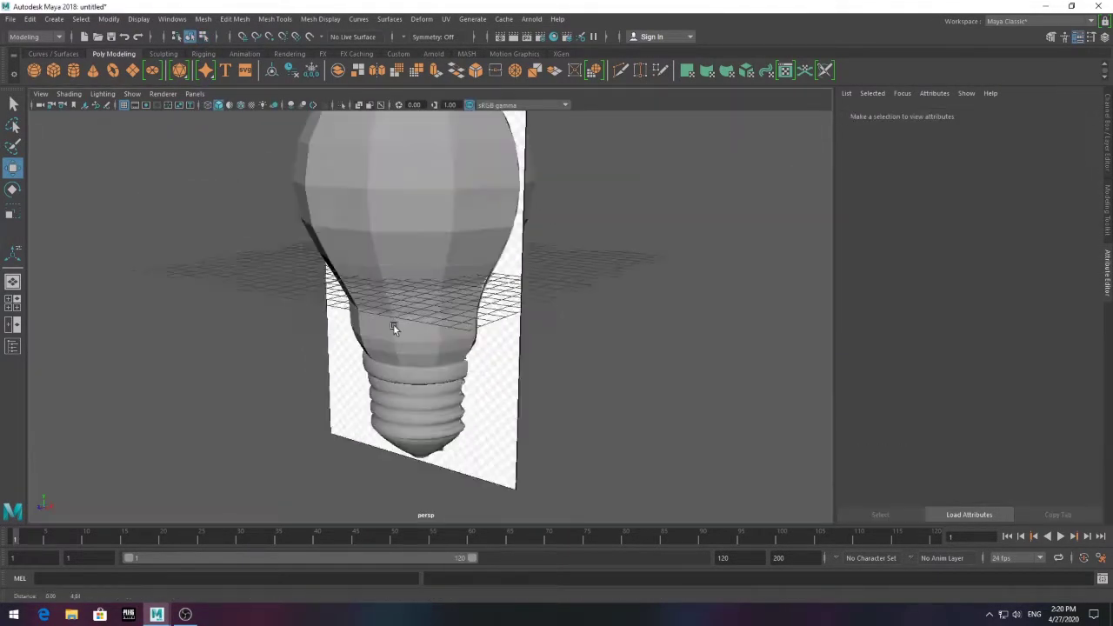
# Preview the sphere smoothed, then widen another neck vertex ring to match the outline
pyautogui.press('3')
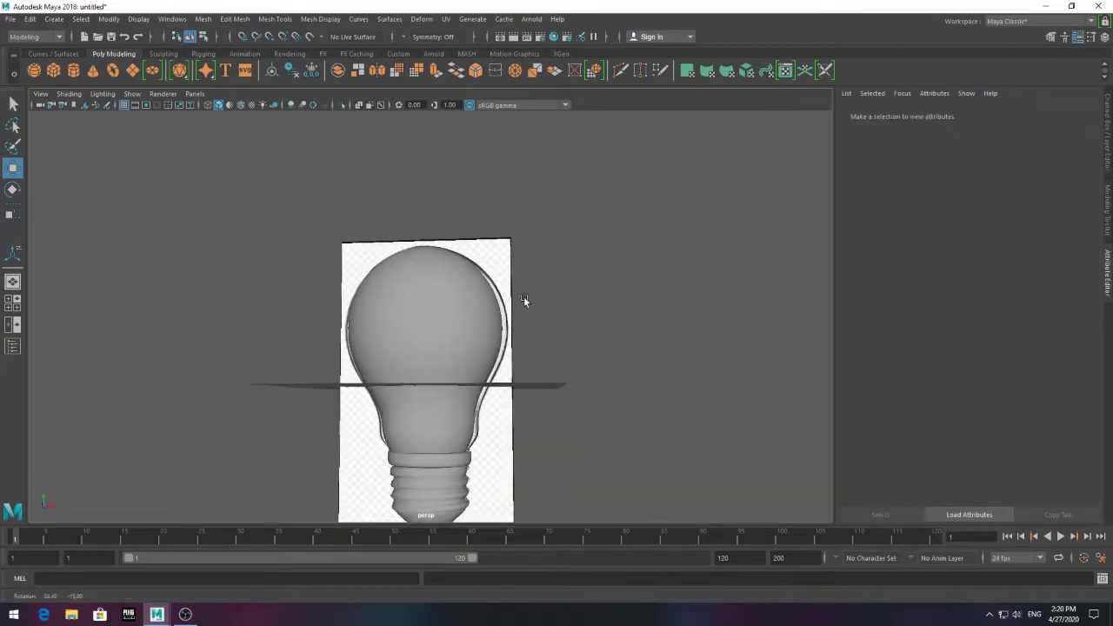
pyautogui.press('4')
pyautogui.scroll(5, 524, 301)
pyautogui.scroll(-3, 435, 322)
pyautogui.scroll(5, 355, 331)
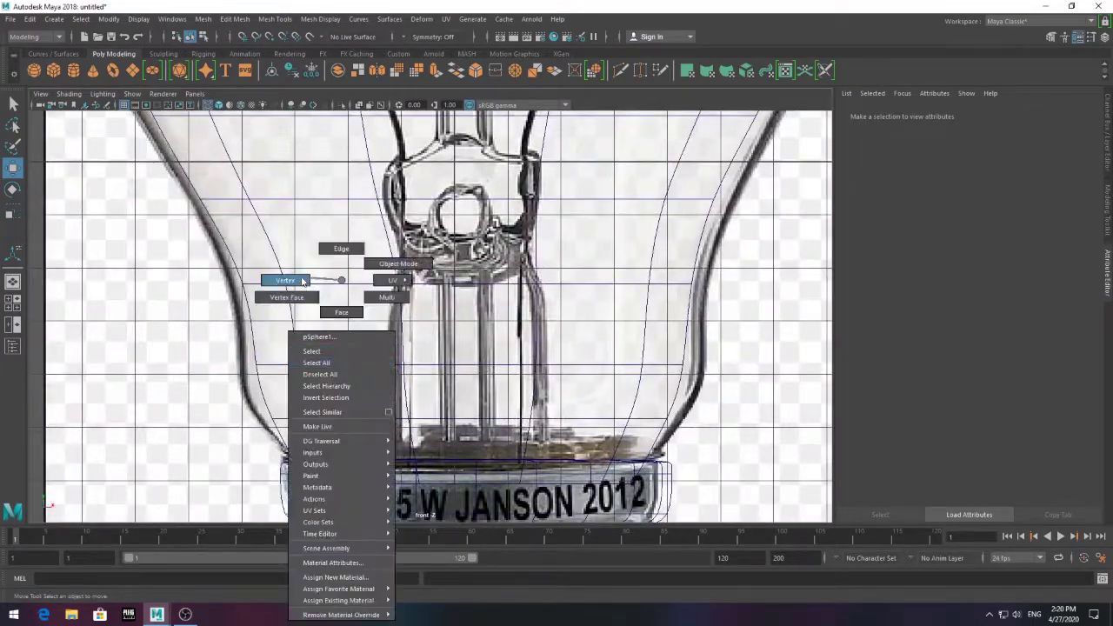
pyautogui.moveTo(355, 332); pyautogui.dragTo(354, 261, button='right')
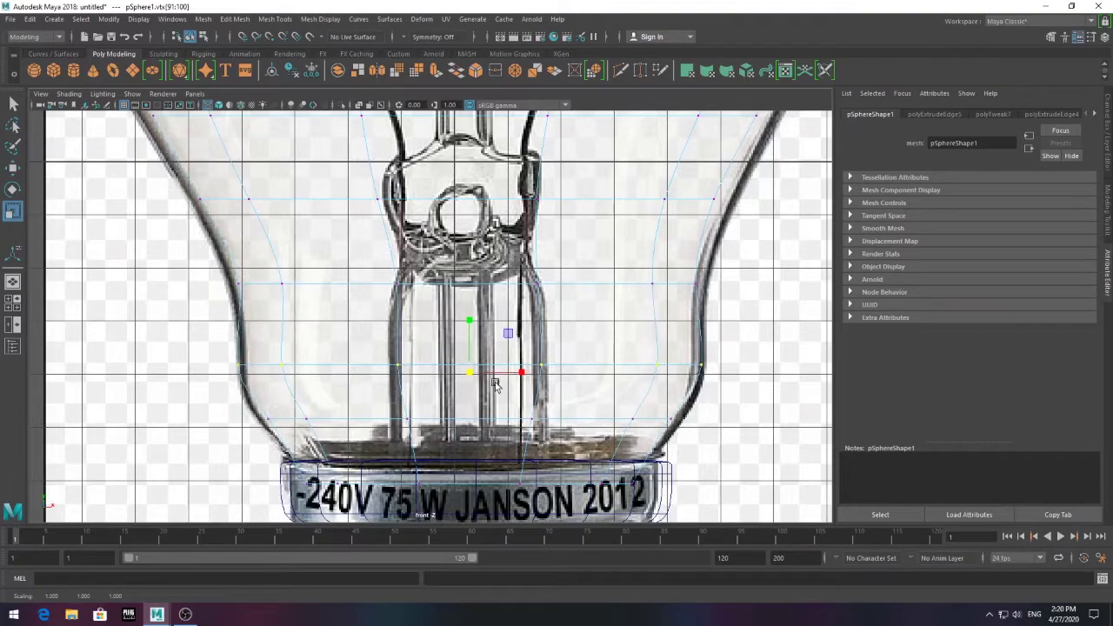
pyautogui.moveTo(470, 415); pyautogui.dragTo(483, 421)
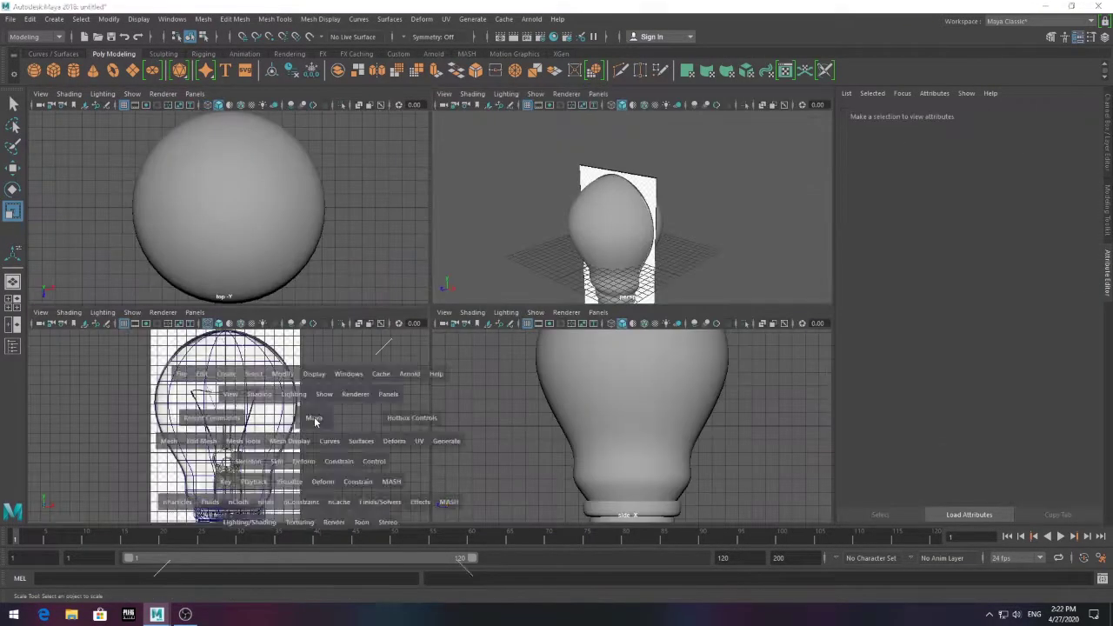
# Select the glass sphere in the front view and show its channel values
pyautogui.press('space')
pyautogui.scroll(5, 374, 330)
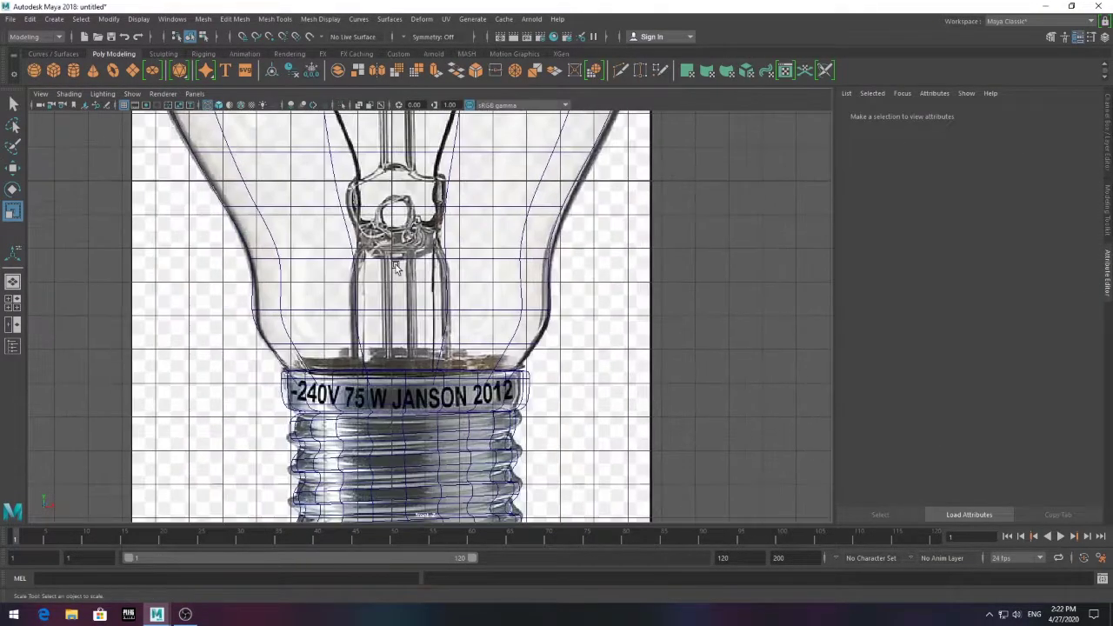
pyautogui.scroll(5, 425, 271)
pyautogui.scroll(-5, 426, 272)
pyautogui.scroll(5, 374, 295)
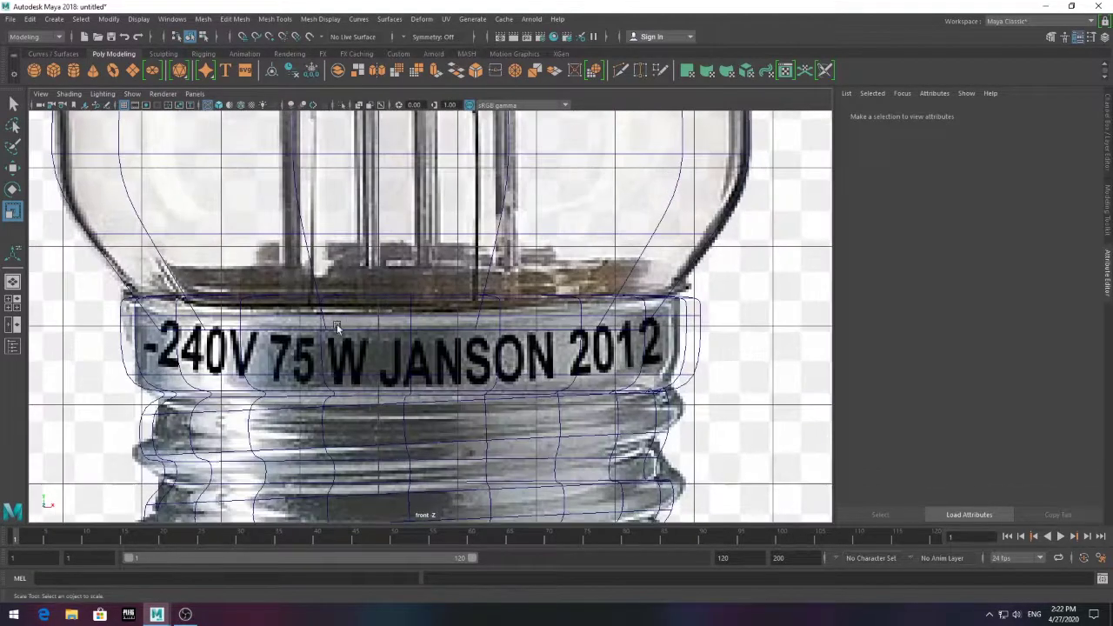
pyautogui.scroll(-5, 337, 323)
pyautogui.click(337, 260)
pyautogui.hotkey('ctrl', 'a')
pyautogui.scroll(3, 417, 339)
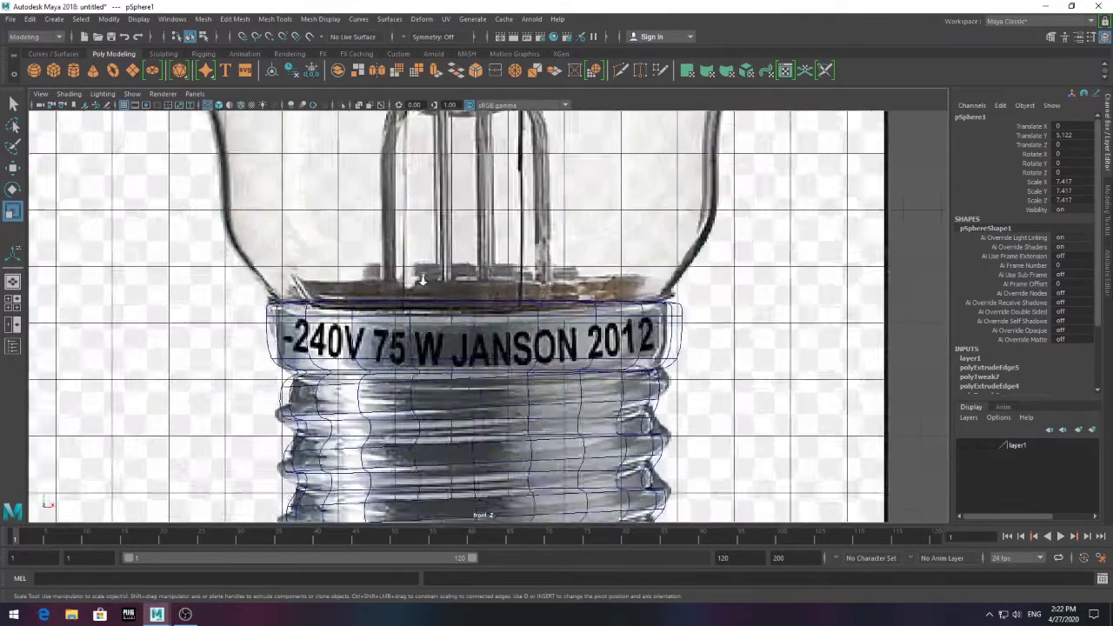
pyautogui.scroll(3, 418, 339)
# Select the top faces of the screw base cylinder in face mode
pyautogui.keyDown('alt'); pyautogui.moveTo(622, 235); pyautogui.dragTo(435, 340); pyautogui.keyUp('alt')
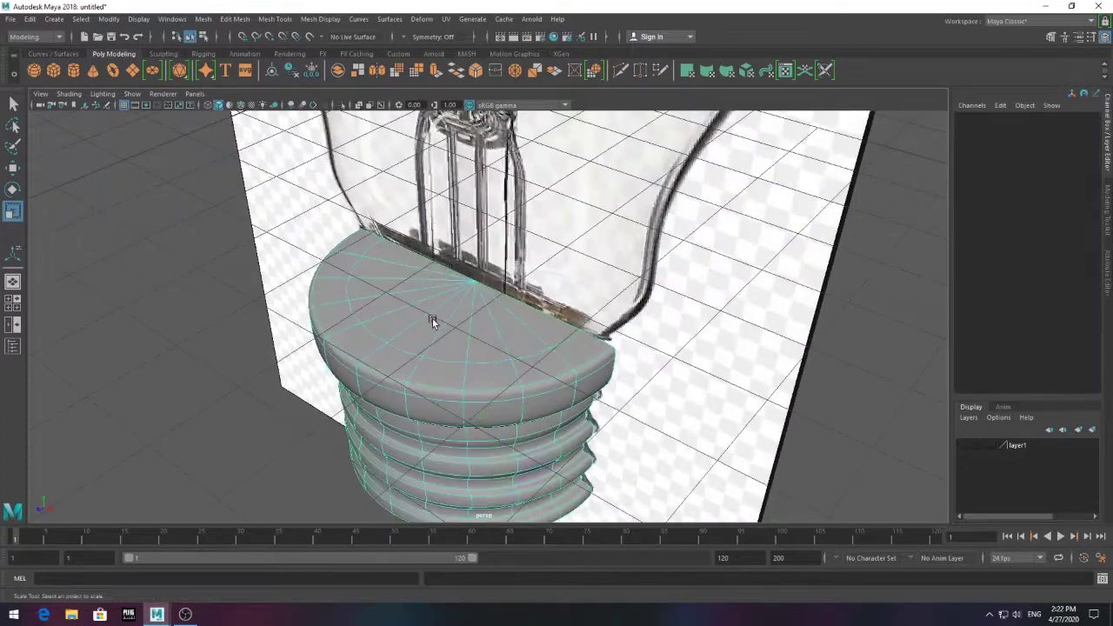
pyautogui.click(435, 315)
pyautogui.rightClick(448, 337)
pyautogui.scroll(3, 460, 341)
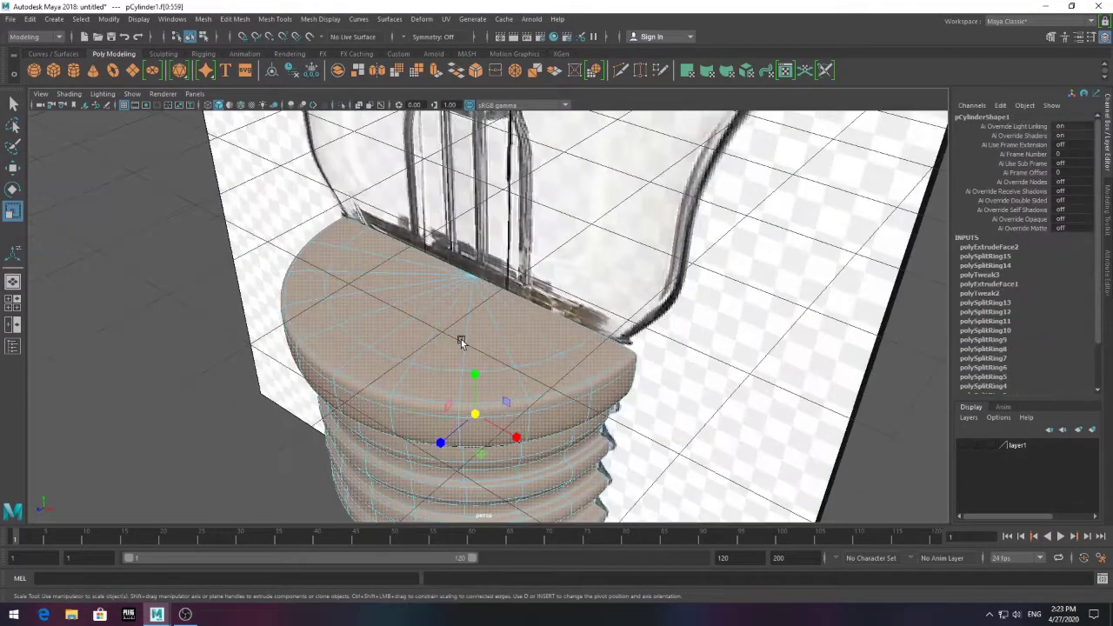
pyautogui.click(490, 327)
pyautogui.scroll(-5, 463, 278)
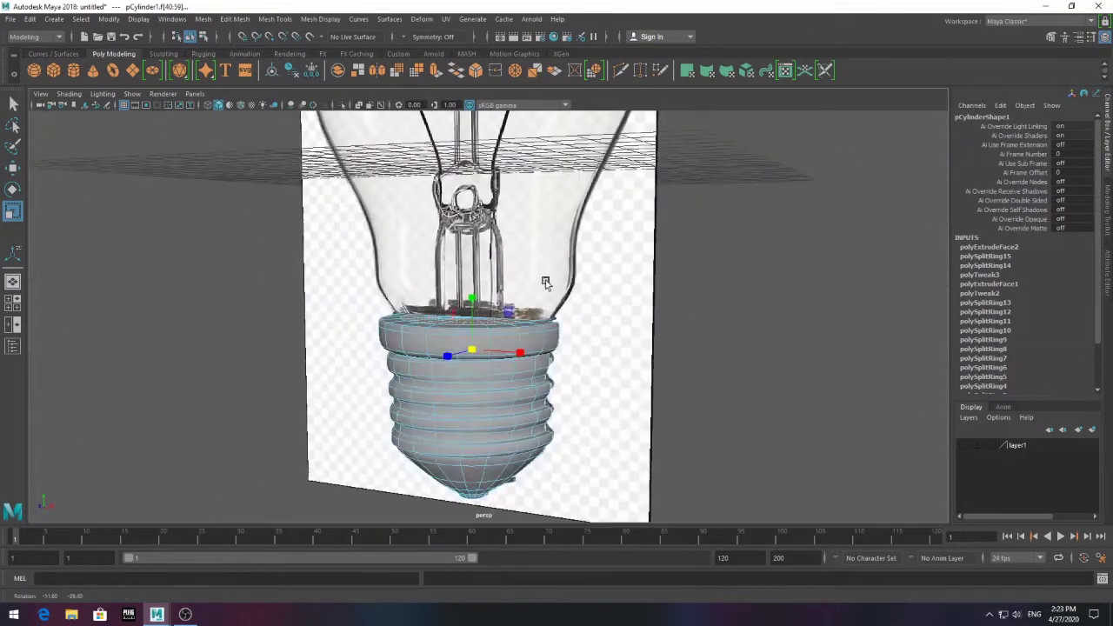
pyautogui.moveTo(462, 278)
pyautogui.keyDown('alt'); pyautogui.mouseDown()
pyautogui.moveTo(348, 349)
pyautogui.moveTo(522, 347)
pyautogui.moveTo(465, 395)
pyautogui.mouseUp(); pyautogui.keyUp('alt')
pyautogui.scroll(5, 555, 366)
pyautogui.scroll(-5, 555, 365)
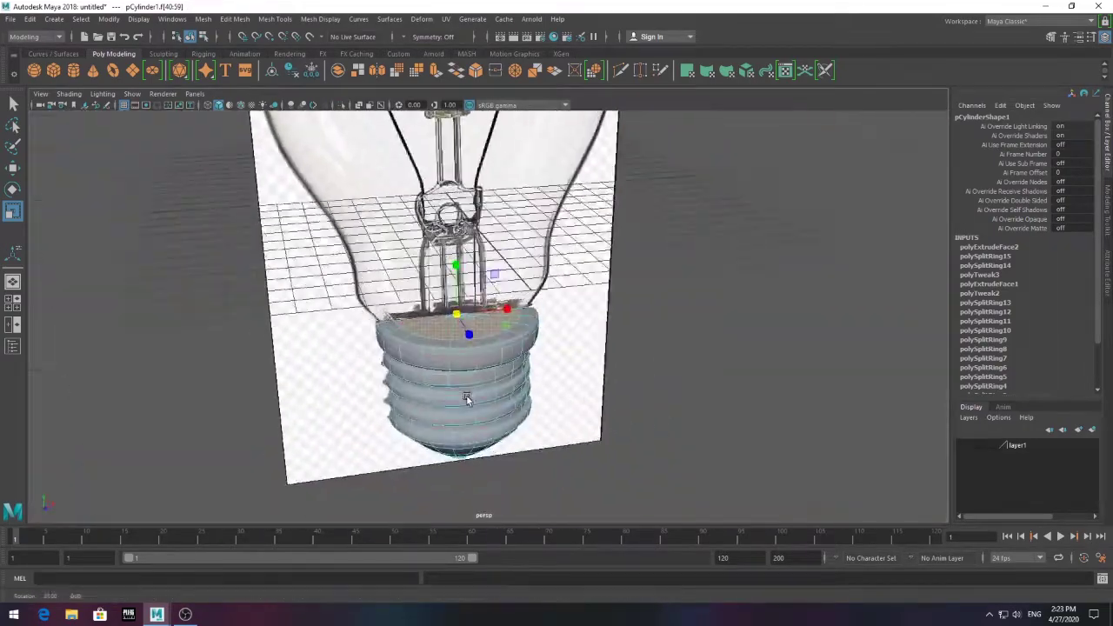
pyautogui.scroll(3, 520, 293)
# Extrude the base's top faces up toward the glass neck and check the result
pyautogui.click(437, 72)
pyautogui.press('space')
pyautogui.press('space')
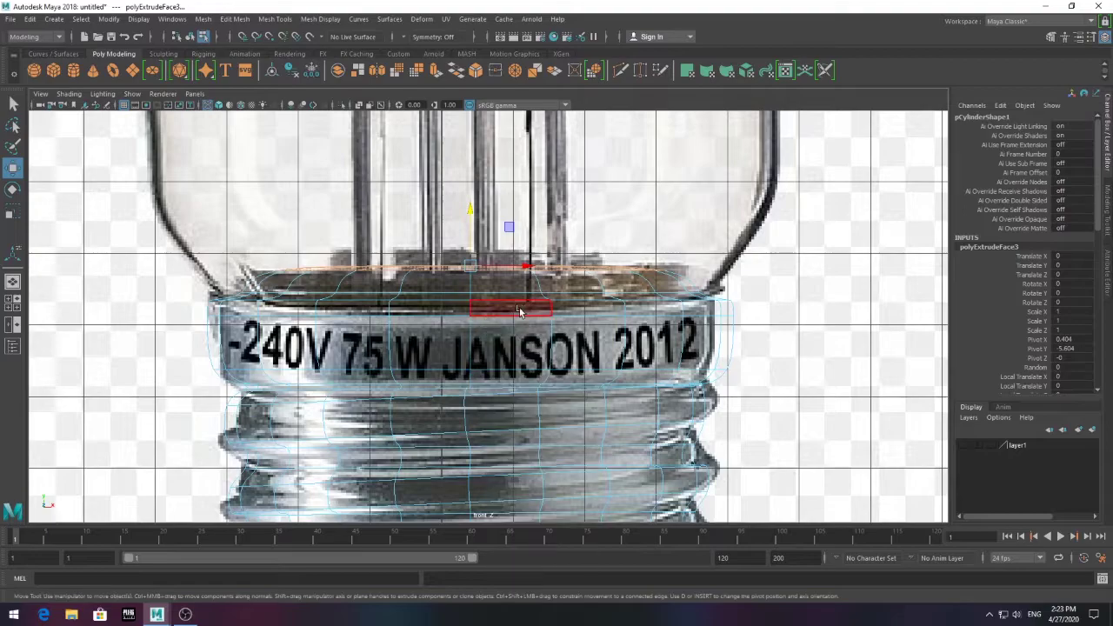
pyautogui.scroll(-3, 470, 235)
pyautogui.press('space')
pyautogui.press('space')
pyautogui.moveTo(479, 348)
pyautogui.keyDown('alt'); pyautogui.mouseDown()
pyautogui.moveTo(960, 447)
pyautogui.moveTo(554, 308)
pyautogui.mouseUp(); pyautogui.keyUp('alt')
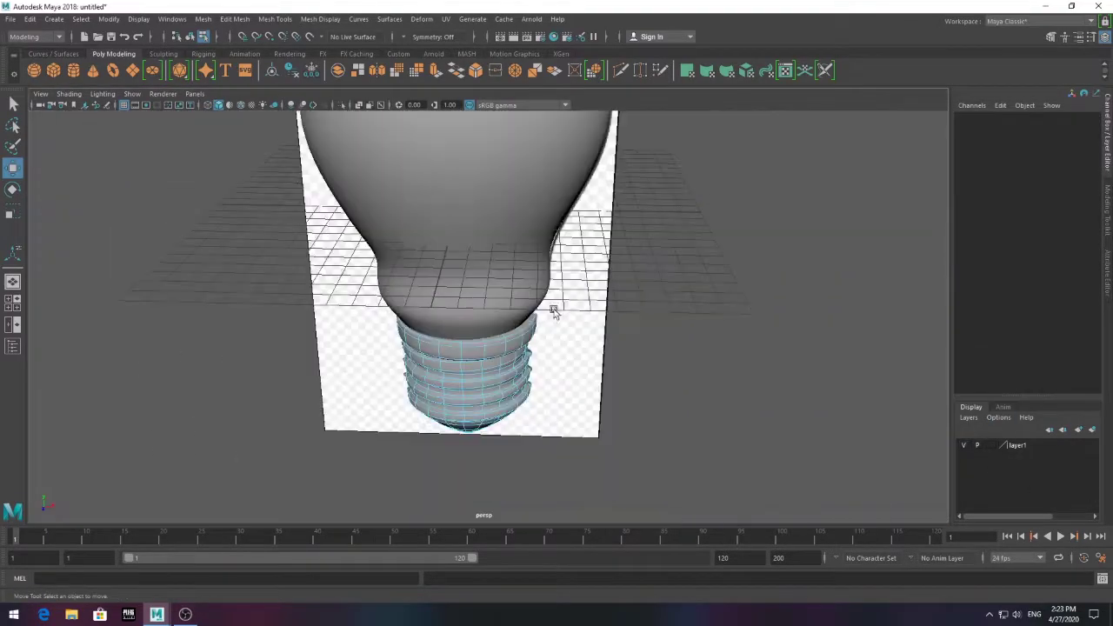
pyautogui.scroll(3, 887, 449)
pyautogui.keyDown('alt'); pyautogui.moveTo(934, 445); pyautogui.dragTo(453, 374); pyautogui.keyUp('alt')
pyautogui.press('space')
pyautogui.press('space')
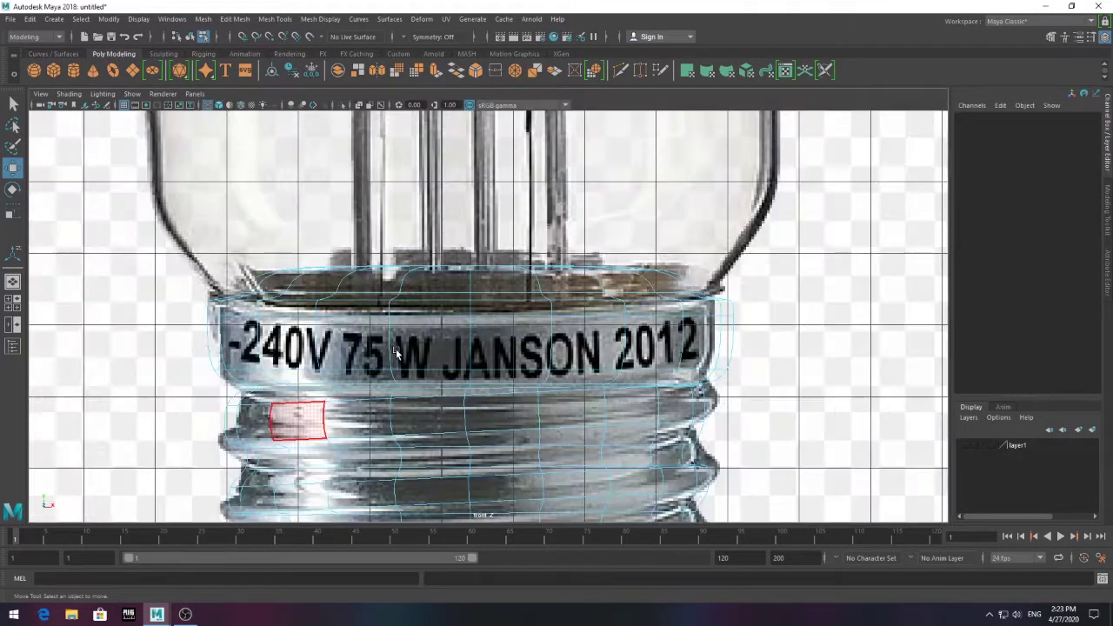
pyautogui.scroll(-5, 310, 427)
pyautogui.scroll(2, 323, 447)
pyautogui.scroll(2, 351, 436)
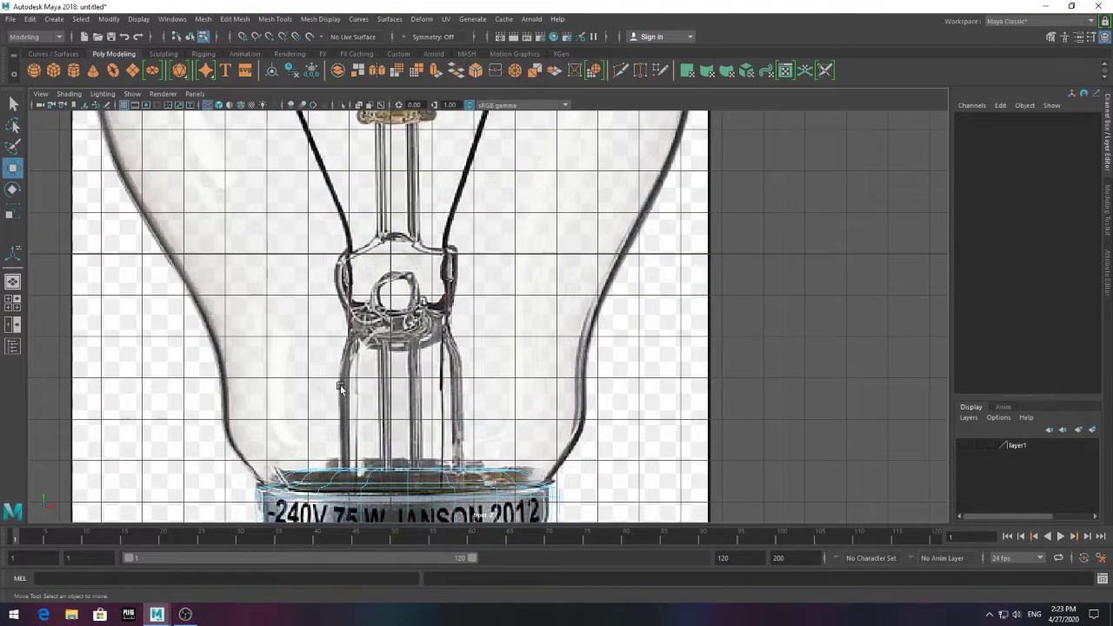
# Create a cube over the filament's glass stem and scale it wider in X
pyautogui.click(54, 73)
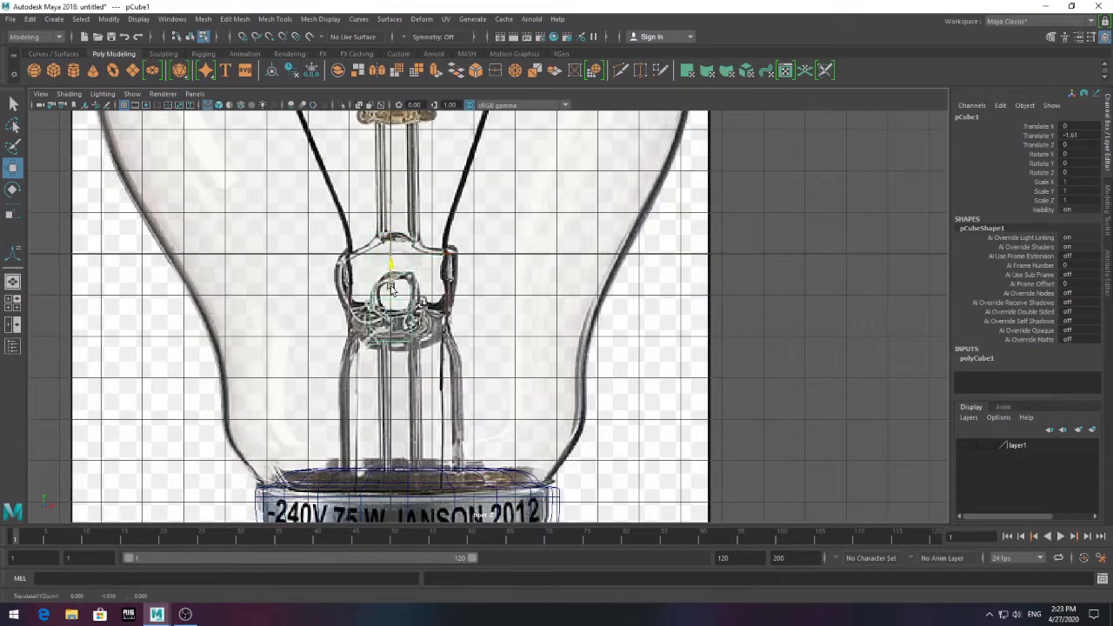
pyautogui.moveTo(391, 290); pyautogui.dragTo(409, 296)
pyautogui.scroll(2, 426, 309)
pyautogui.scroll(2, 415, 327)
pyautogui.press('r')
pyautogui.moveTo(421, 333); pyautogui.dragTo(455, 335)
pyautogui.press('w')
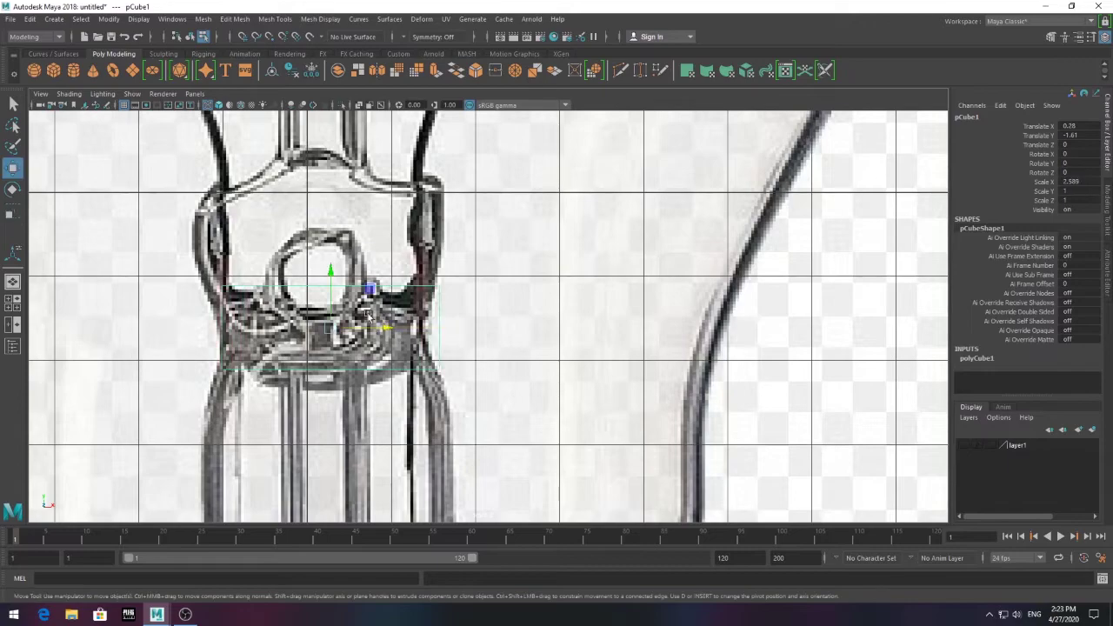
# Insert edge loops on the cube and tweak a corner vertex in vertex mode
pyautogui.click(275, 19)
pyautogui.click(306, 92)
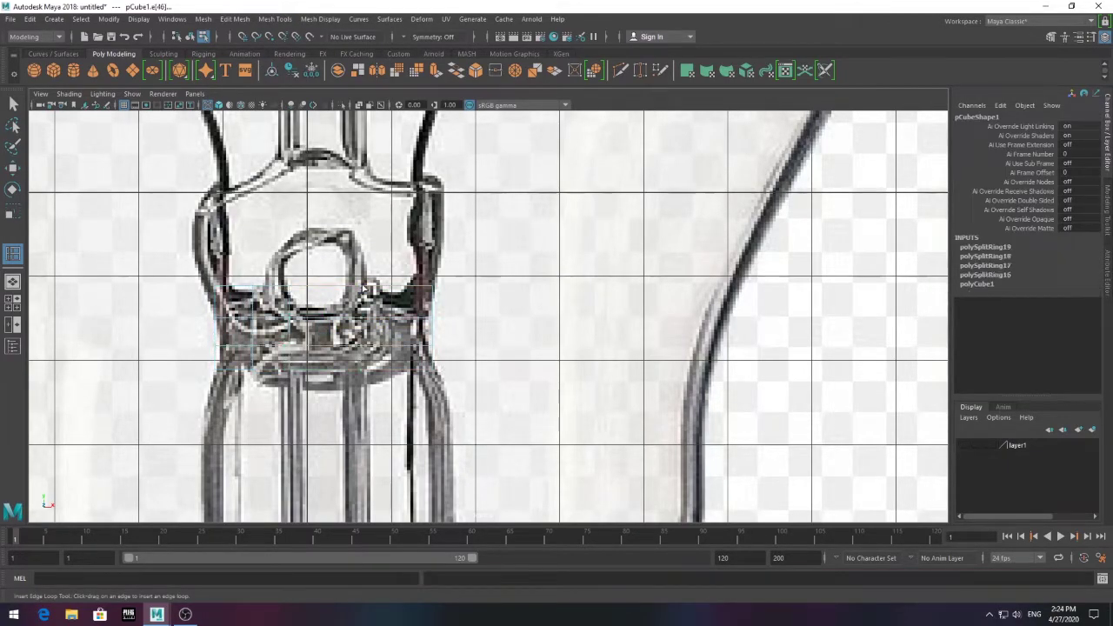
pyautogui.click(13, 103)
pyautogui.rightClick(218, 295)
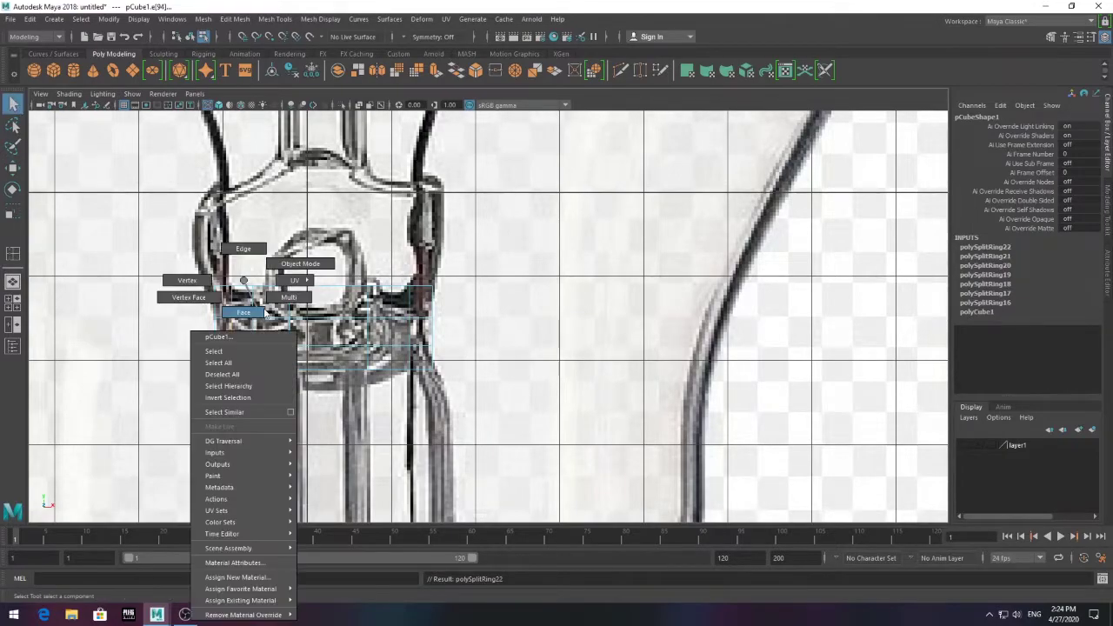
pyautogui.rightClick(261, 306)
pyautogui.rightClick(217, 296)
pyautogui.click(400, 289)
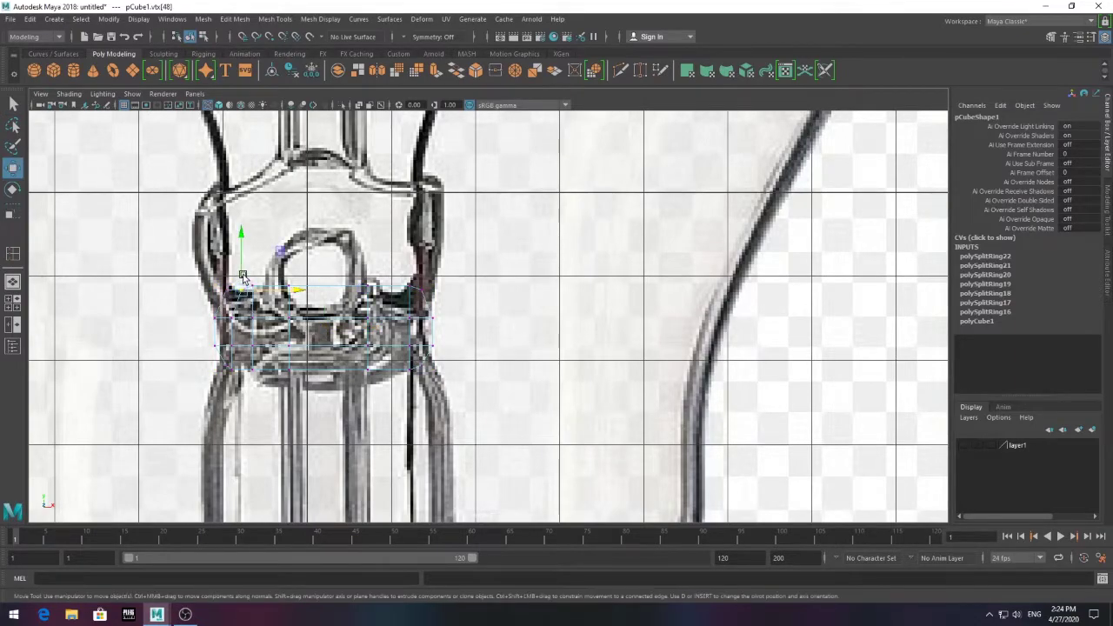
# Add another edge loop around the cube from the perspective view
pyautogui.scroll(3, 284, 376)
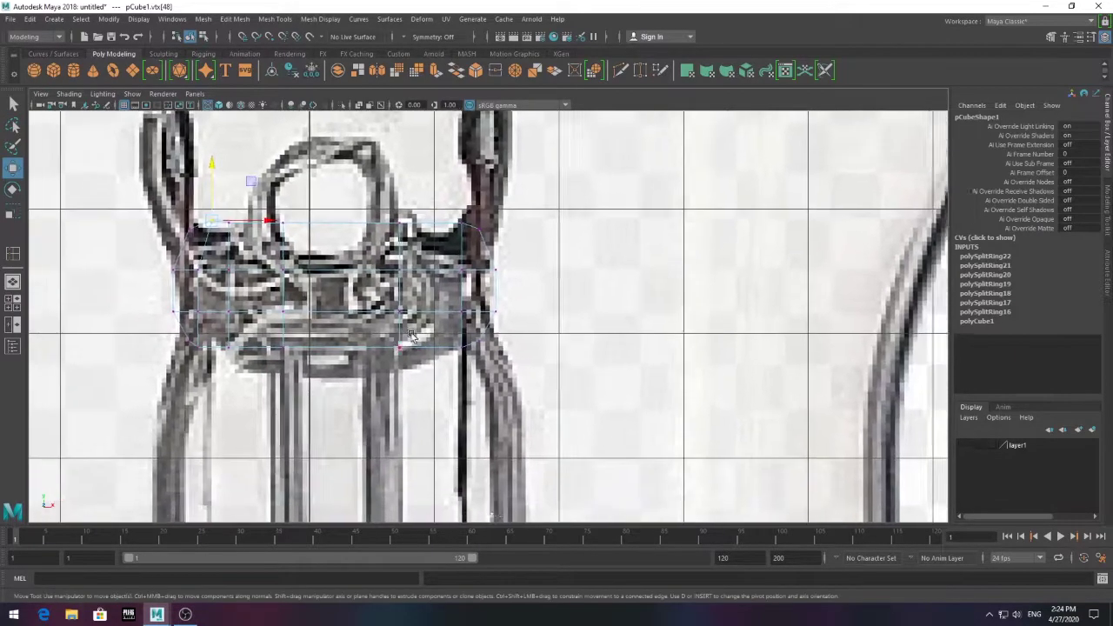
pyautogui.scroll(3, 277, 306)
pyautogui.press('space')
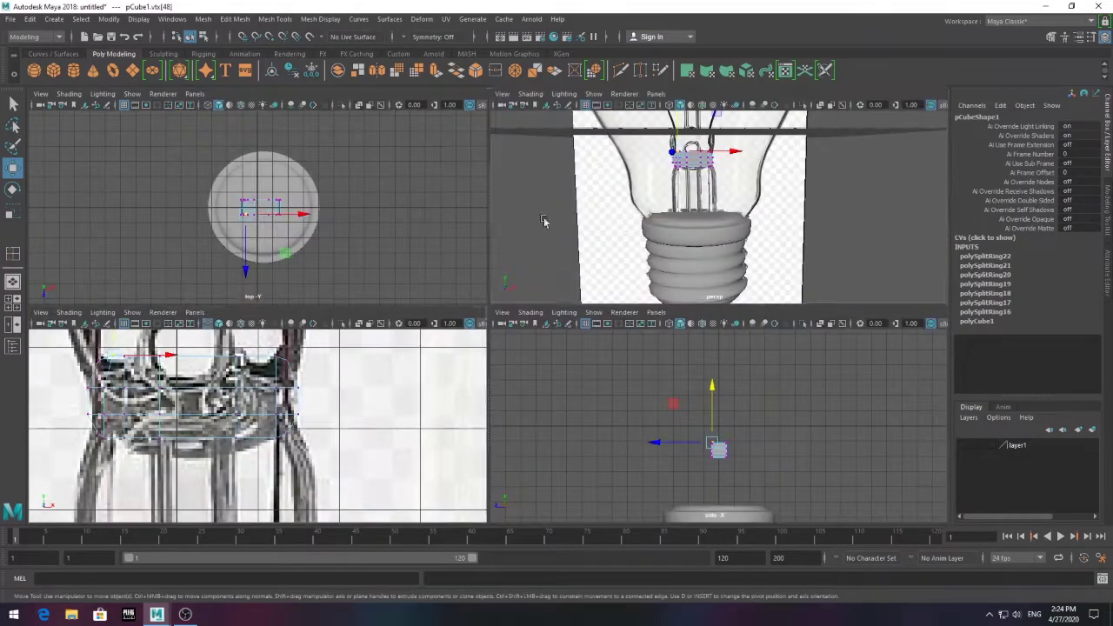
pyautogui.press('space')
pyautogui.moveTo(398, 423)
pyautogui.keyDown('alt'); pyautogui.mouseDown()
pyautogui.moveTo(488, 368)
pyautogui.moveTo(380, 267)
pyautogui.mouseUp(); pyautogui.keyUp('alt')
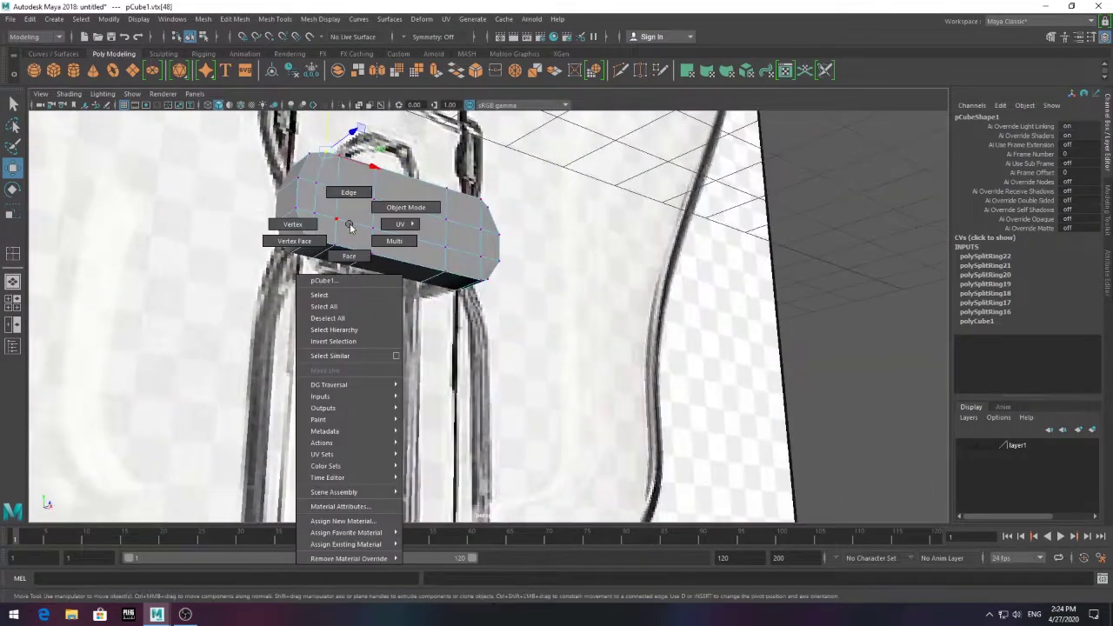
pyautogui.keyDown('shift'); pyautogui.moveTo(380, 267); pyautogui.dragTo(365, 296, button='right'); pyautogui.keyUp('shift')
pyautogui.moveTo(365, 295)
pyautogui.keyDown('alt'); pyautogui.mouseDown()
pyautogui.moveTo(484, 291)
pyautogui.moveTo(385, 273)
pyautogui.mouseUp(); pyautogui.keyUp('alt')
pyautogui.click(484, 291)
# Return to object mode in front view and select a face on the cube
pyautogui.moveTo(385, 273); pyautogui.dragTo(383, 243, button='right')
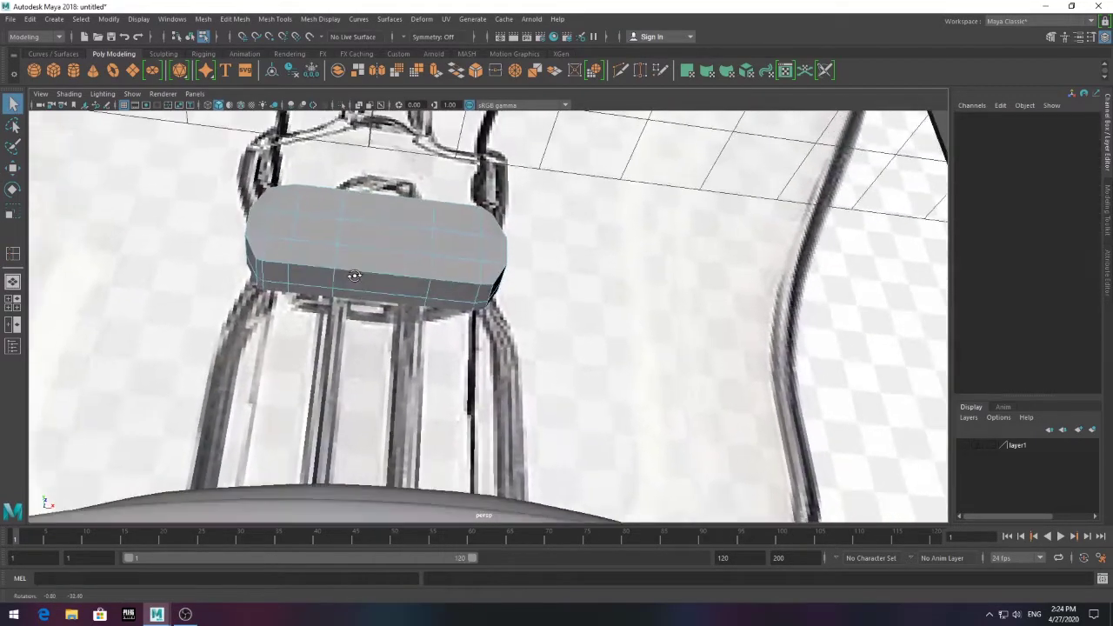
pyautogui.keyDown('alt'); pyautogui.moveTo(383, 243); pyautogui.dragTo(290, 258); pyautogui.keyUp('alt')
pyautogui.press('space')
pyautogui.press('space')
pyautogui.scroll(3, 344, 328)
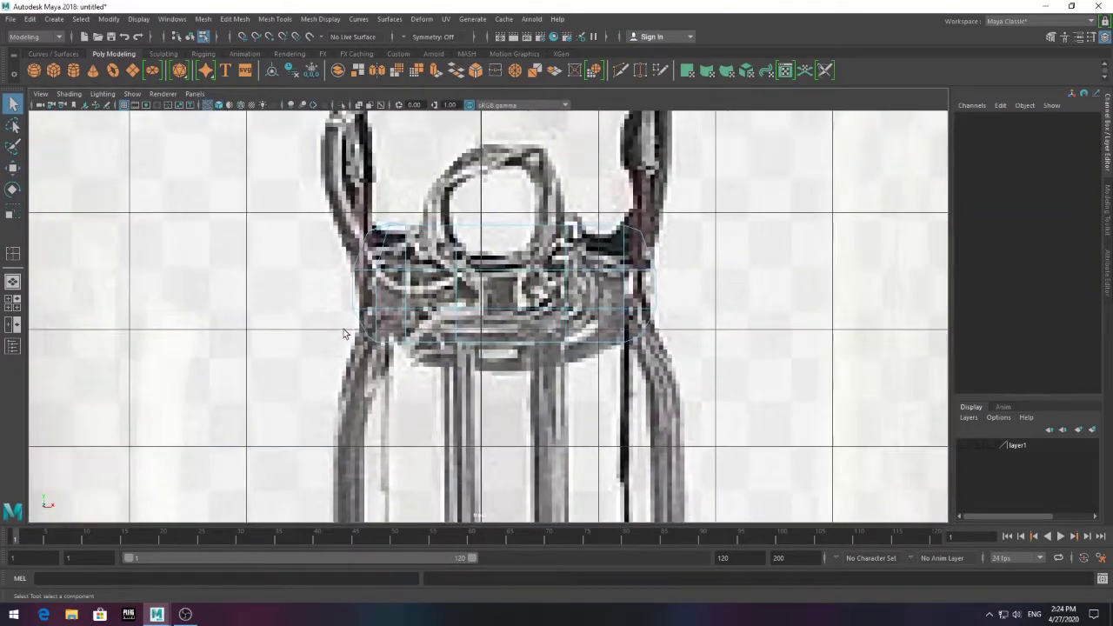
pyautogui.click(372, 335)
pyautogui.keyDown('alt'); pyautogui.moveTo(440, 394); pyautogui.dragTo(423, 310, button='middle'); pyautogui.keyUp('alt')
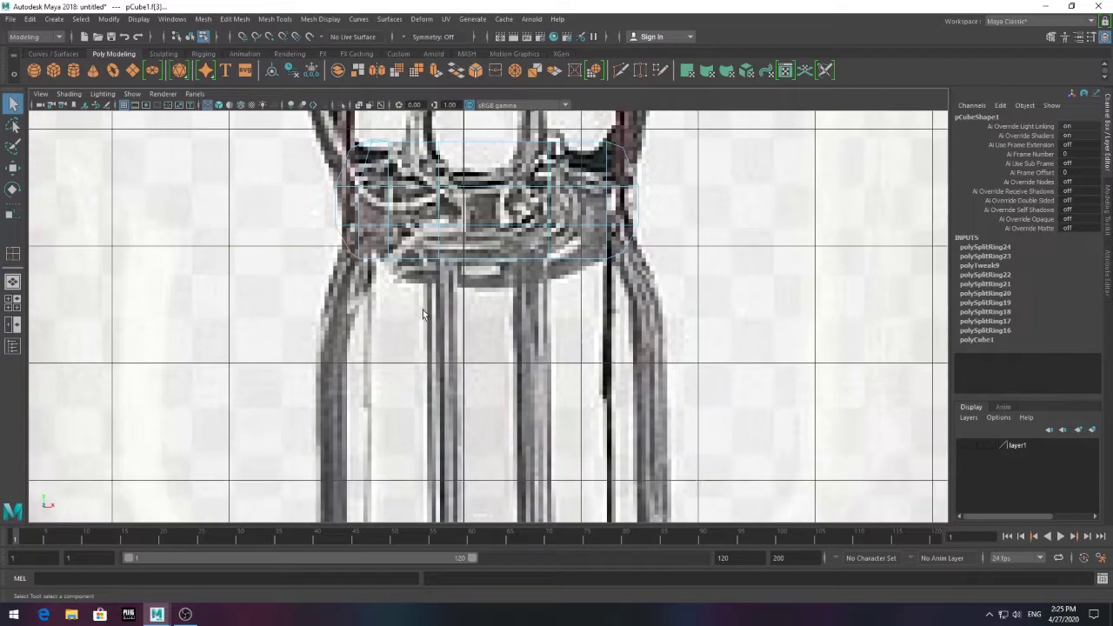
# Extrude a cube face and pull the strip down along the left support wire
pyautogui.click(435, 74)
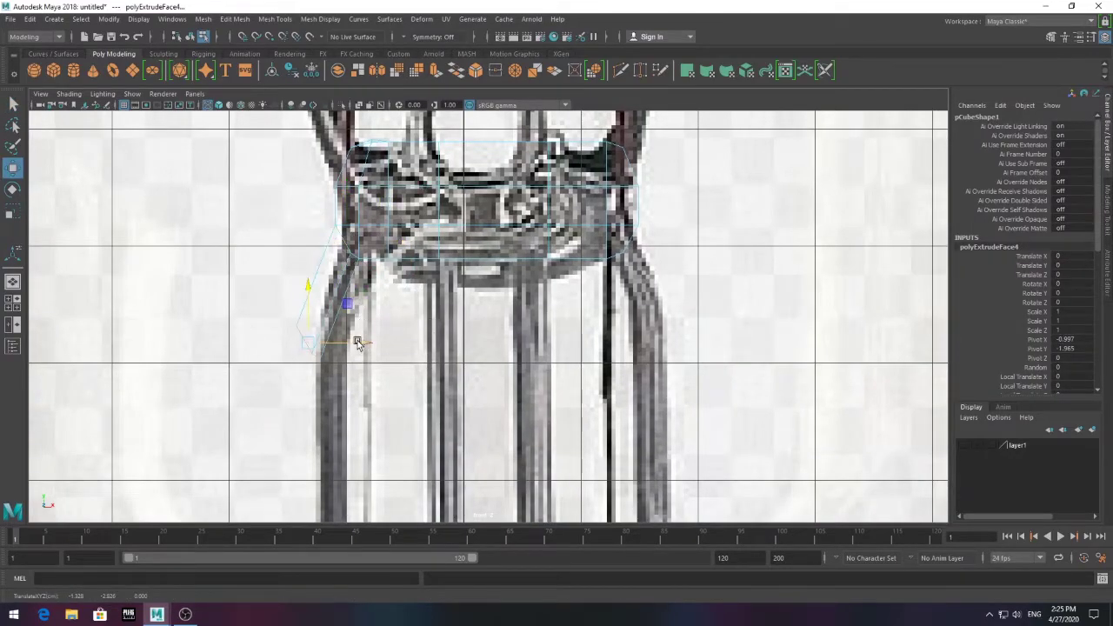
pyautogui.hotkey('ctrl', 'e')
pyautogui.moveTo(322, 296); pyautogui.dragTo(323, 409)
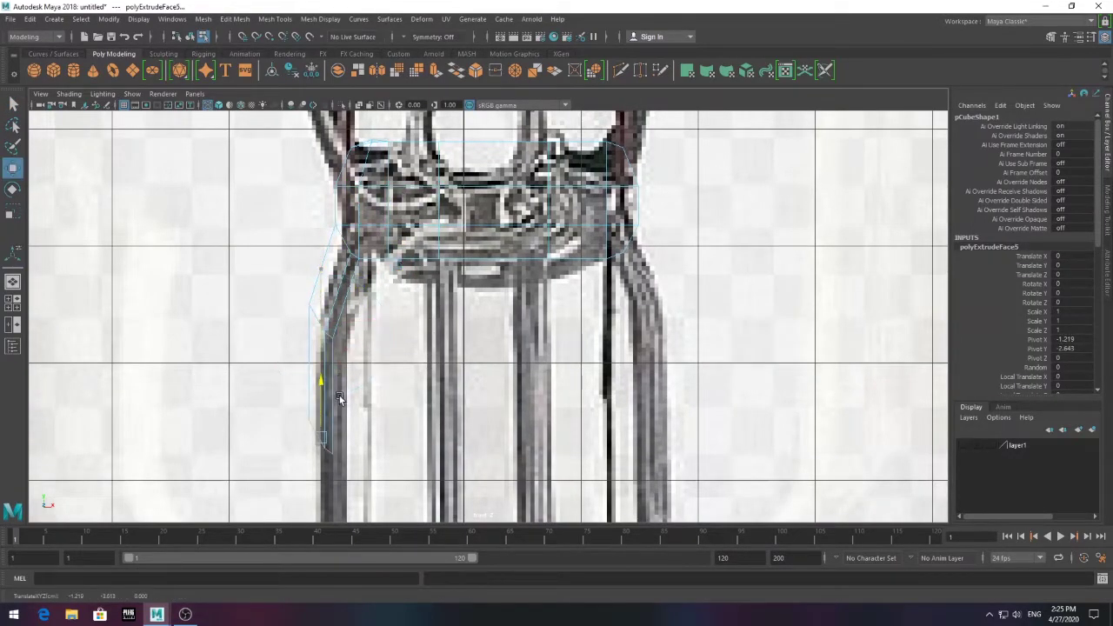
pyautogui.keyDown('alt'); pyautogui.moveTo(324, 405); pyautogui.dragTo(329, 241, button='middle'); pyautogui.keyUp('alt')
pyautogui.keyDown('alt'); pyautogui.moveTo(337, 438); pyautogui.dragTo(409, 322, button='middle'); pyautogui.keyUp('alt')
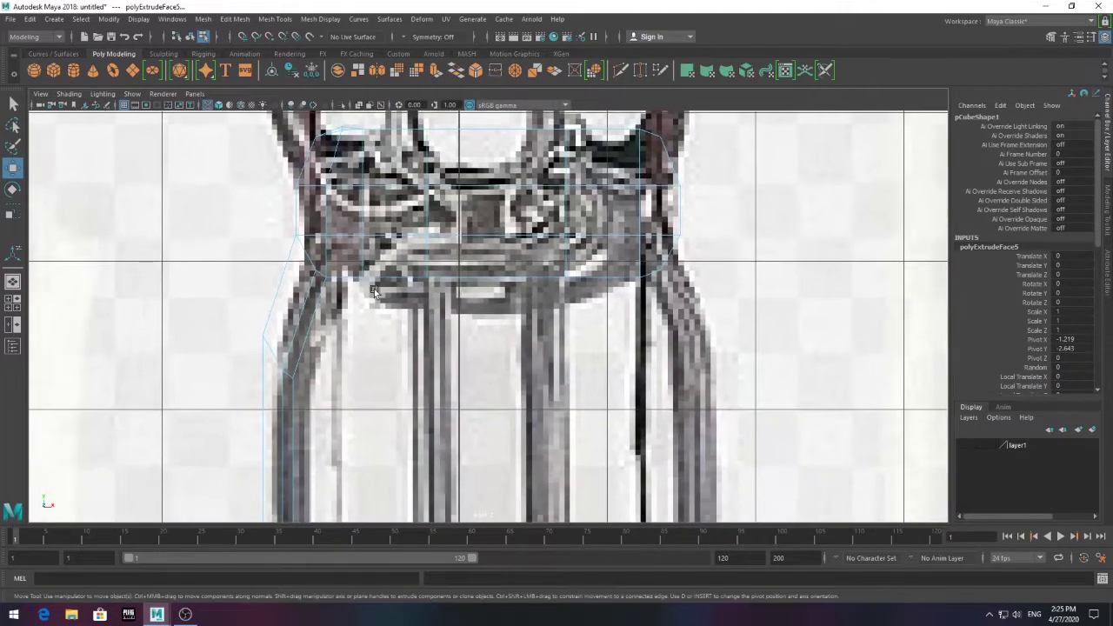
pyautogui.scroll(4, 420, 280)
# Insert a vertical edge loop through the cube and select an edge of it
pyautogui.click(275, 19)
pyautogui.click(304, 118)
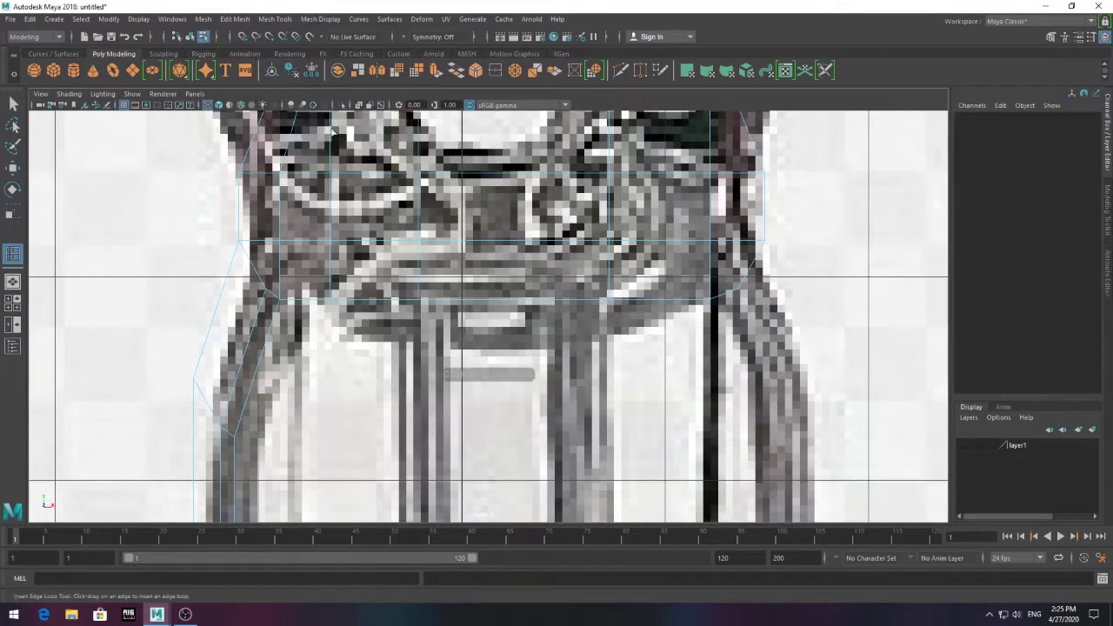
pyautogui.click(470, 241)
pyautogui.keyDown('alt'); pyautogui.moveTo(459, 257); pyautogui.dragTo(450, 328, button='middle'); pyautogui.keyUp('alt')
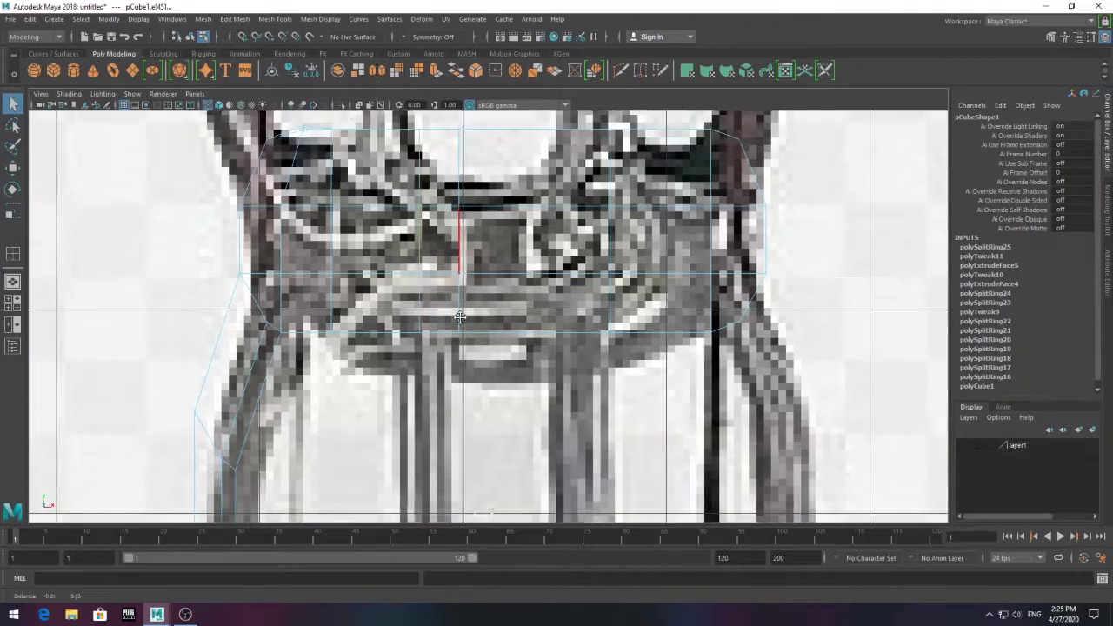
pyautogui.press('w')
pyautogui.keyDown('alt'); pyautogui.moveTo(387, 344); pyautogui.dragTo(348, 226, button='middle'); pyautogui.keyUp('alt')
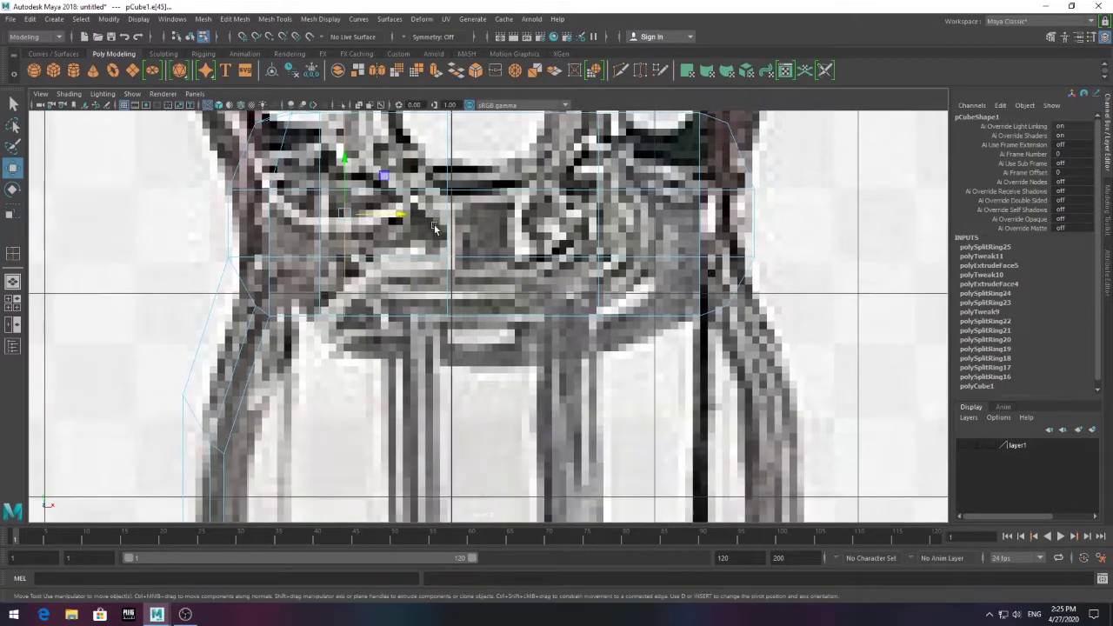
# Extrude a lower face left of centre down toward the screw base
pyautogui.rightClick(348, 235)
pyautogui.moveTo(346, 288); pyautogui.dragTo(348, 339, button='right')
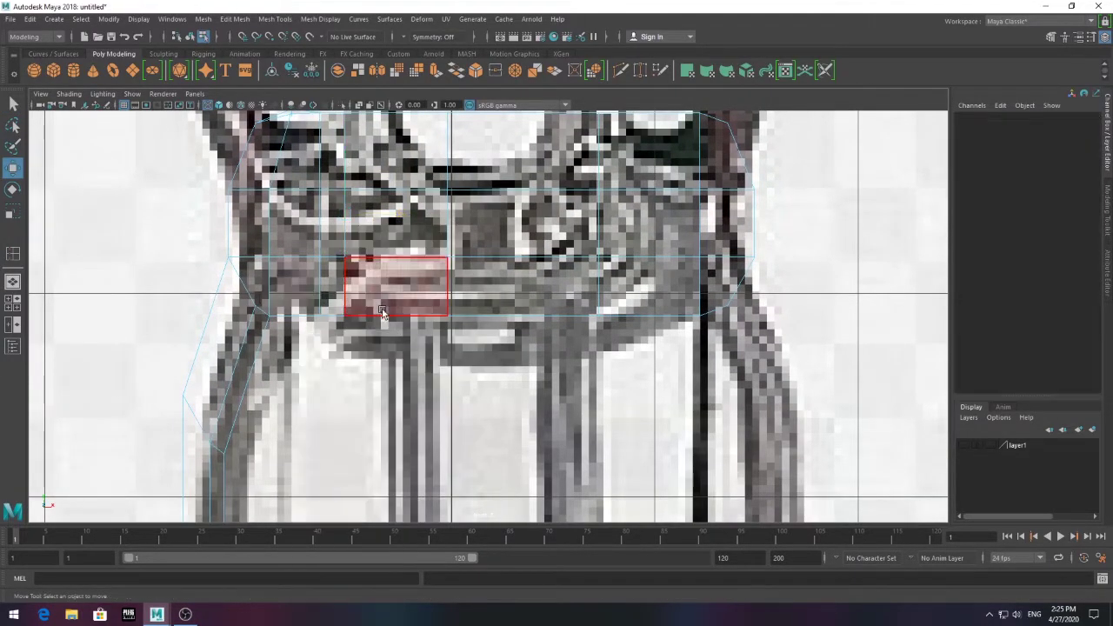
pyautogui.click(481, 193)
pyautogui.hotkey('ctrl', 'e')
pyautogui.moveTo(395, 357); pyautogui.dragTo(395, 299)
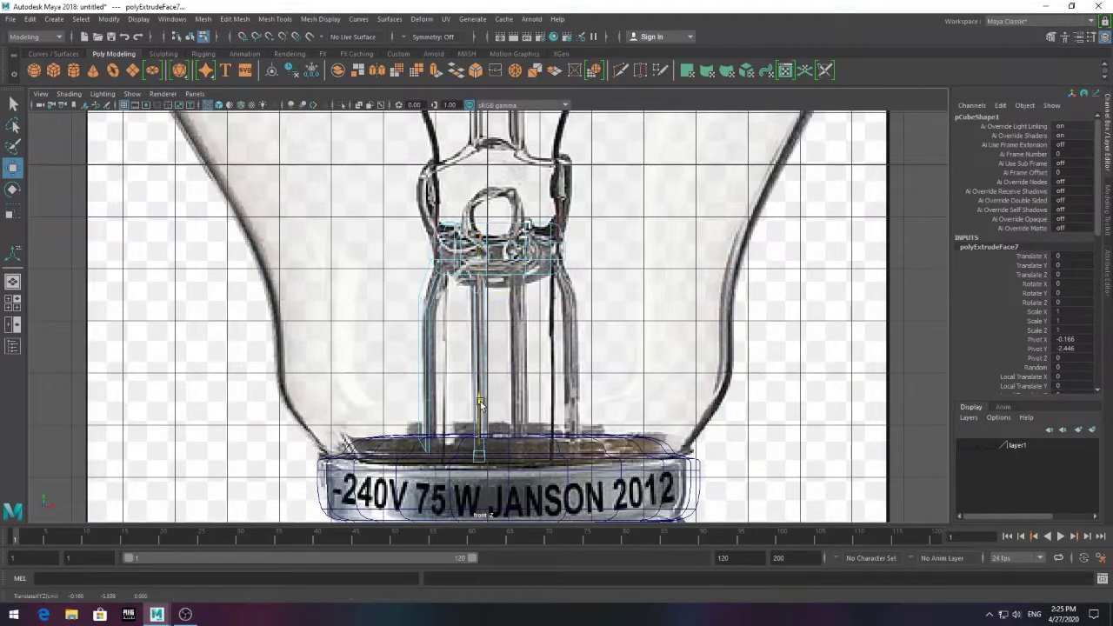
pyautogui.scroll(3, 479, 403)
pyautogui.scroll(3, 474, 383)
pyautogui.scroll(3, 464, 364)
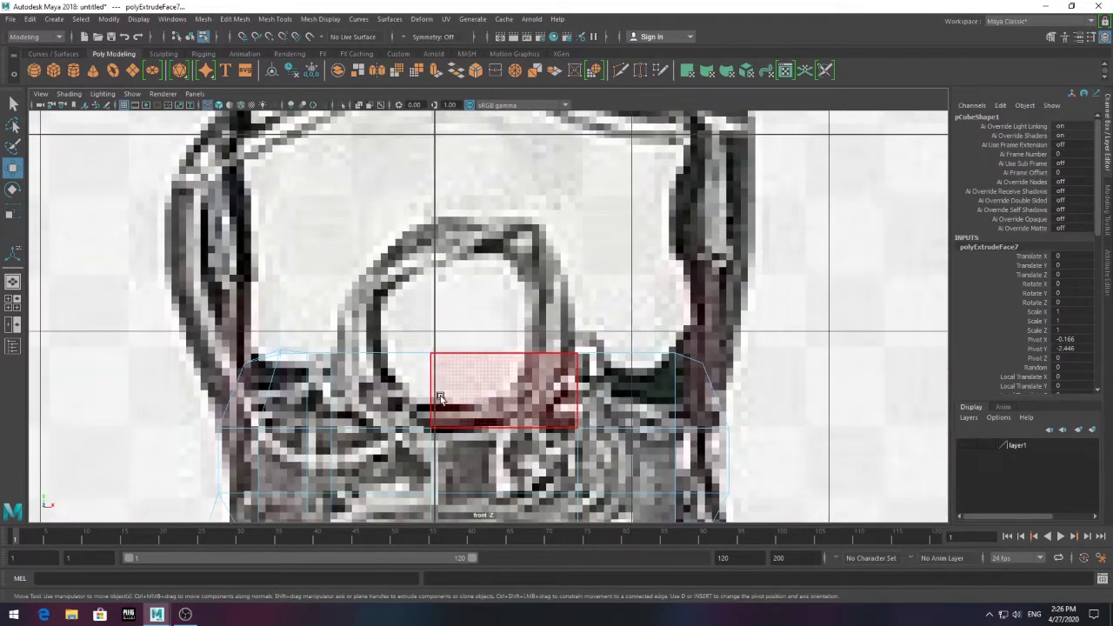
# Try extruding the block's top middle faces, then undo and pick a single top face
pyautogui.click(429, 366)
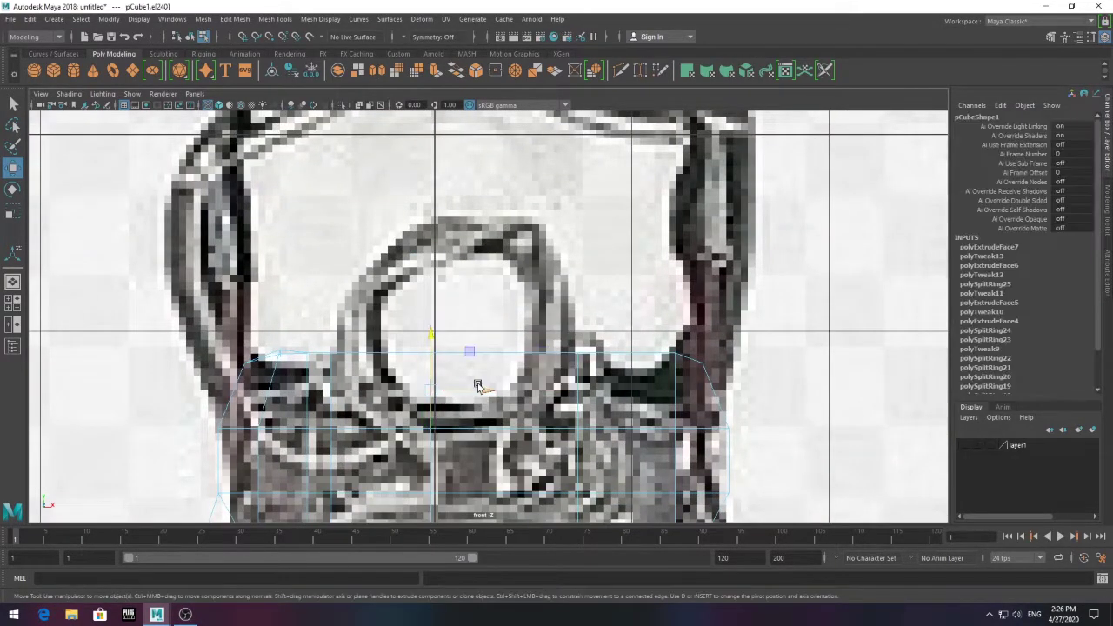
pyautogui.moveTo(353, 376); pyautogui.dragTo(405, 366, button='right')
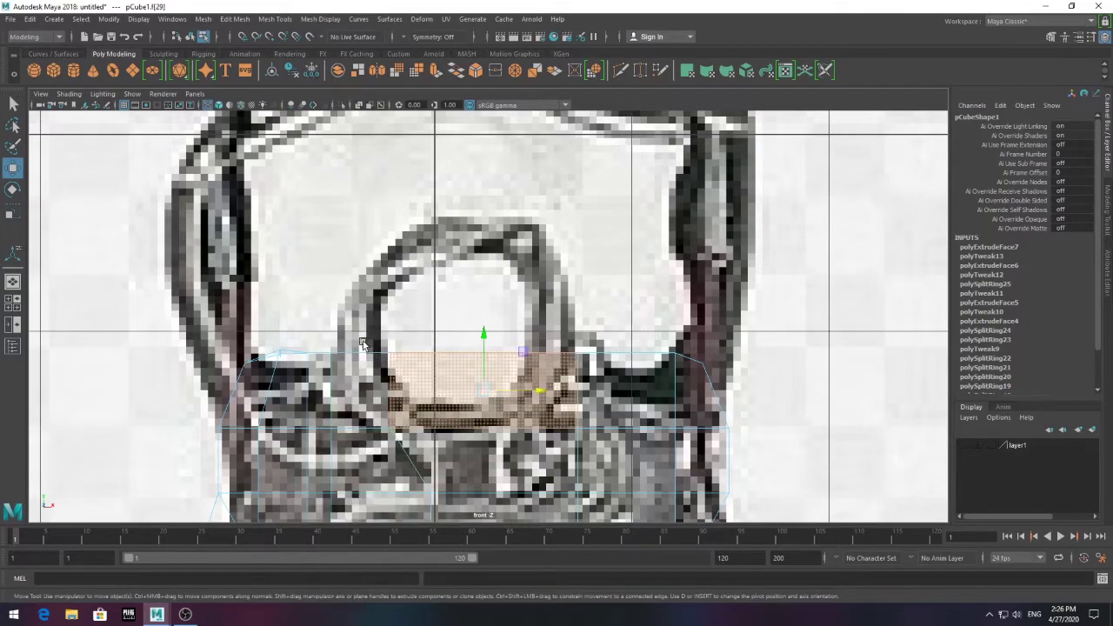
pyautogui.click(416, 70)
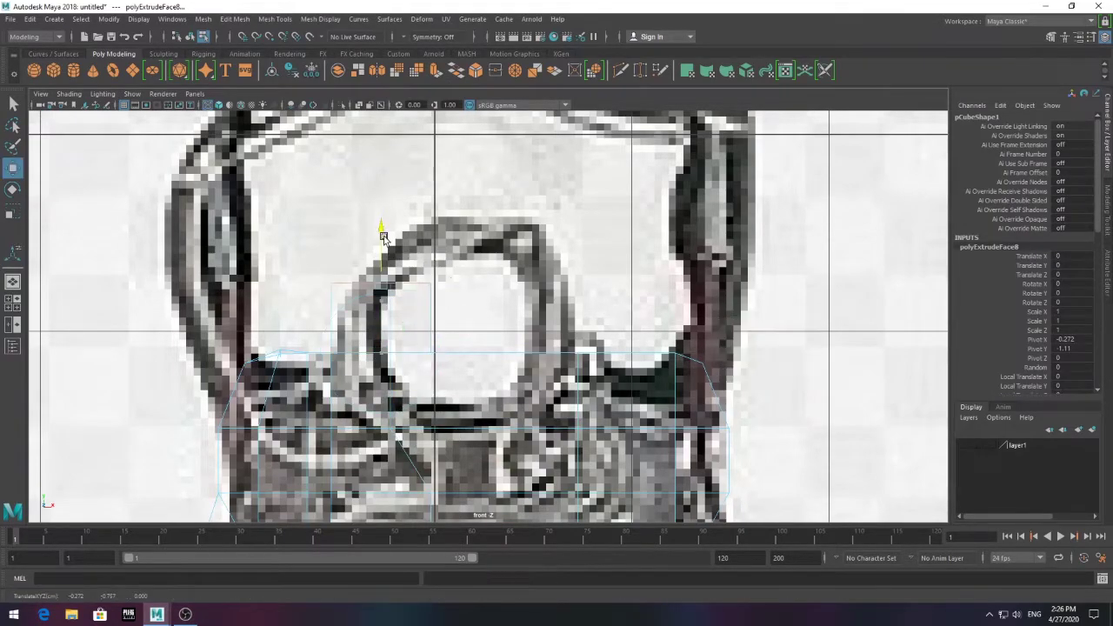
pyautogui.hotkey('ctrl', 'z')
pyautogui.hotkey('ctrl', 'z')
pyautogui.hotkey('ctrl', 'z')
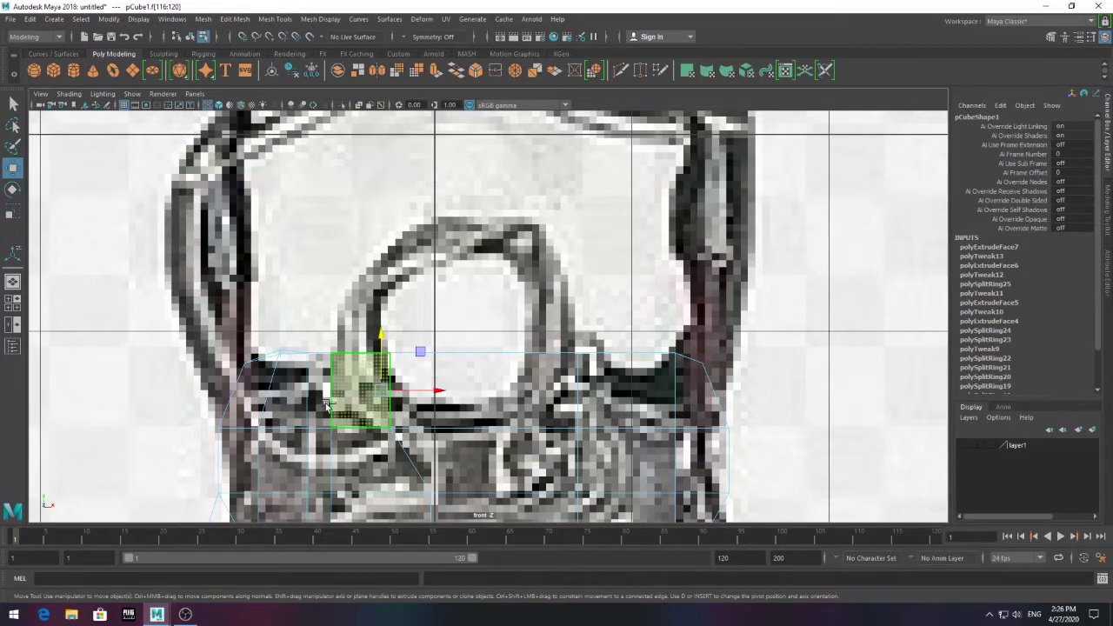
pyautogui.click(328, 406)
# Inspect the stem block in perspective and select edges on it
pyautogui.press('space')
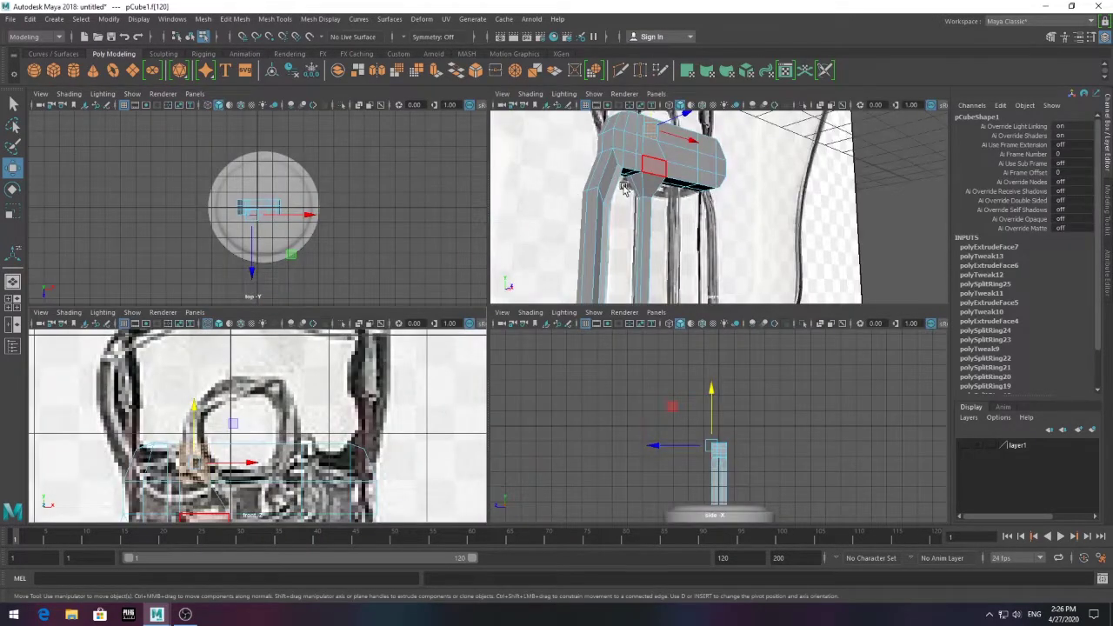
pyautogui.press('space')
pyautogui.scroll(3, 301, 252)
pyautogui.click(312, 226)
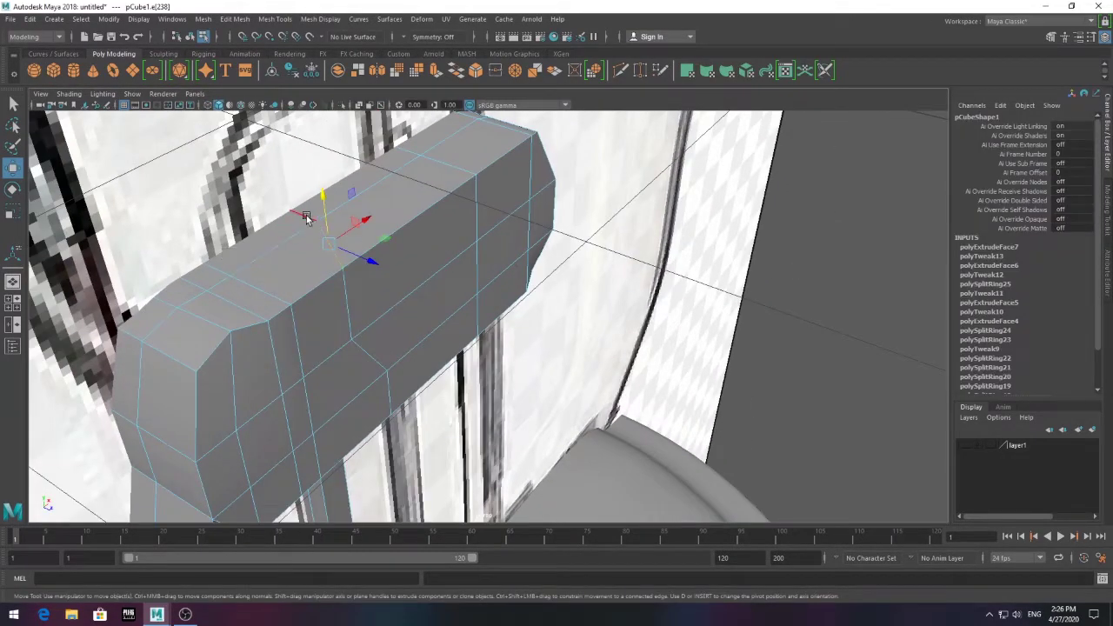
pyautogui.click(383, 256)
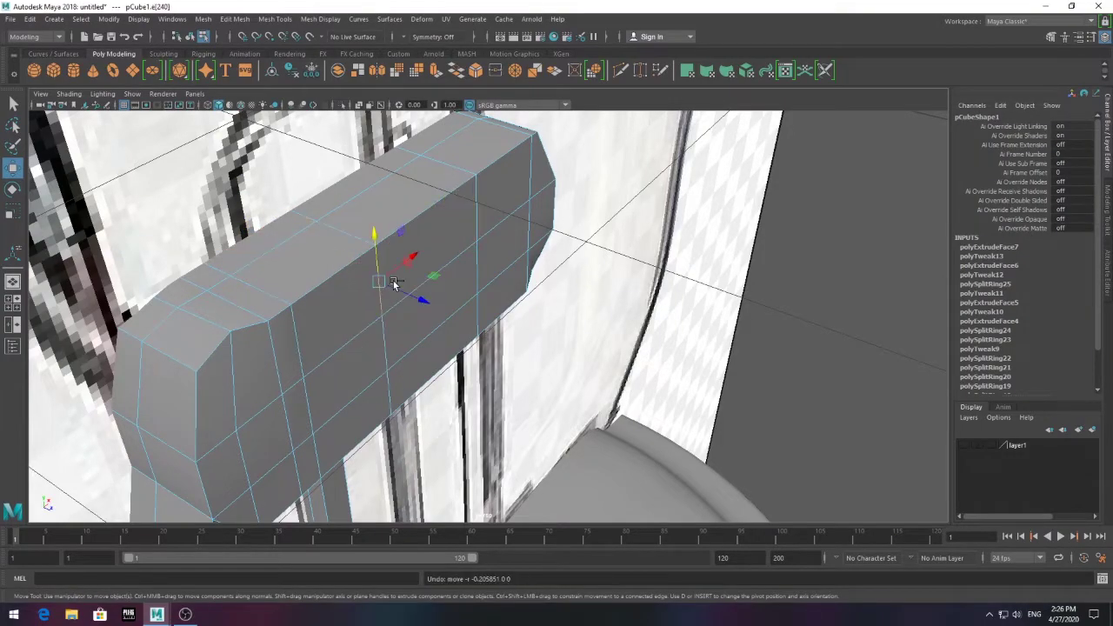
pyautogui.press('space')
pyautogui.press('space')
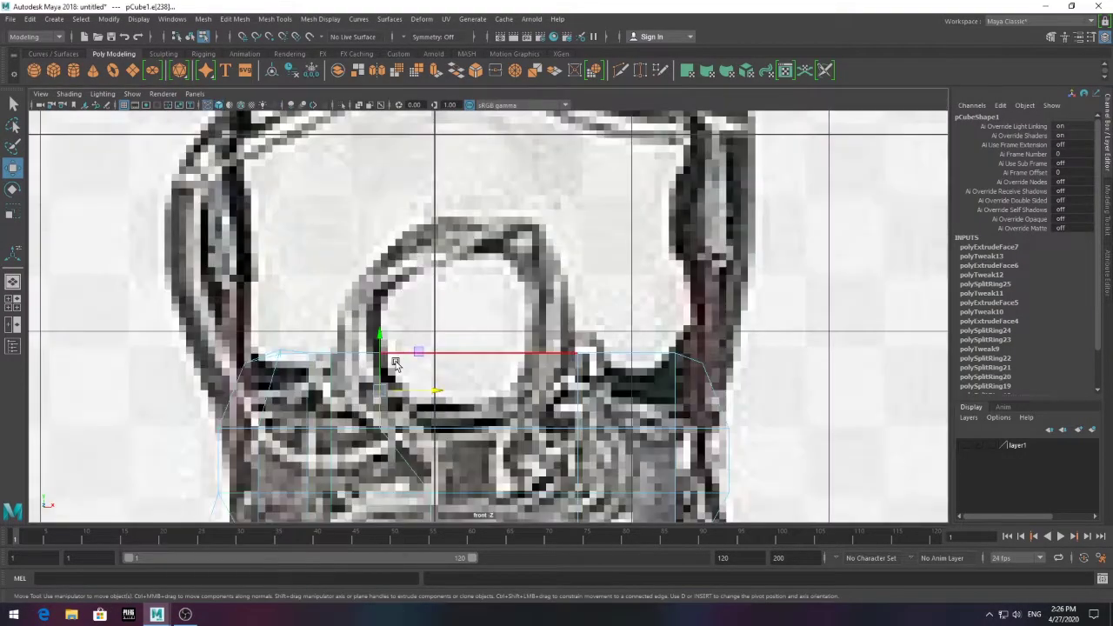
pyautogui.moveTo(360, 364); pyautogui.dragTo(345, 327, button='right')
# Extrude the row of top faces and bend them along the looped support wire
pyautogui.moveTo(278, 399); pyautogui.dragTo(448, 485)
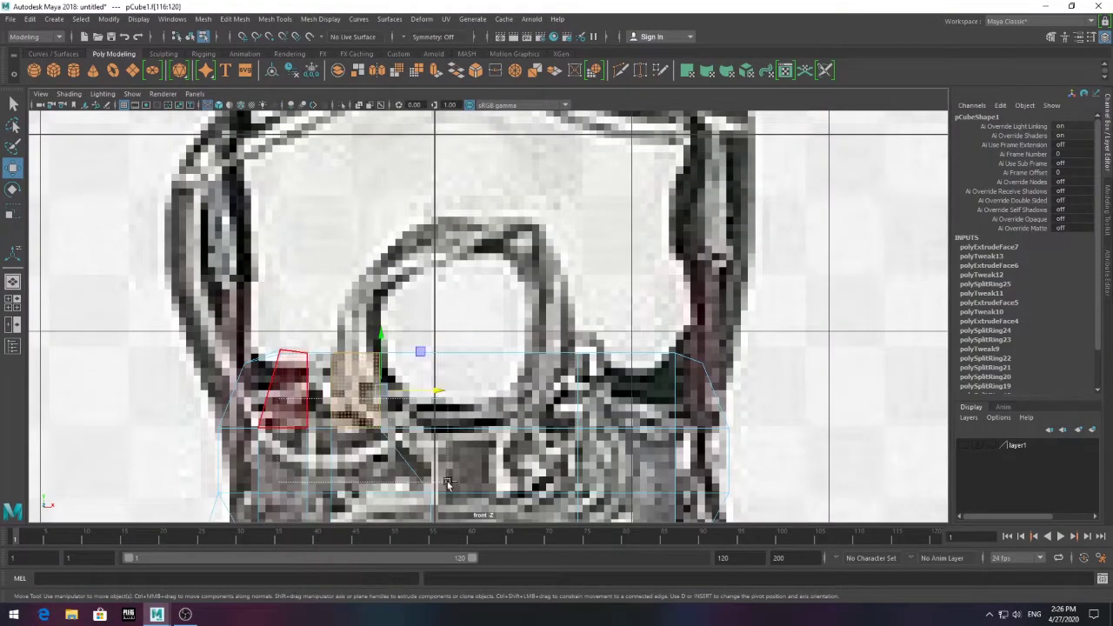
pyautogui.click(431, 73)
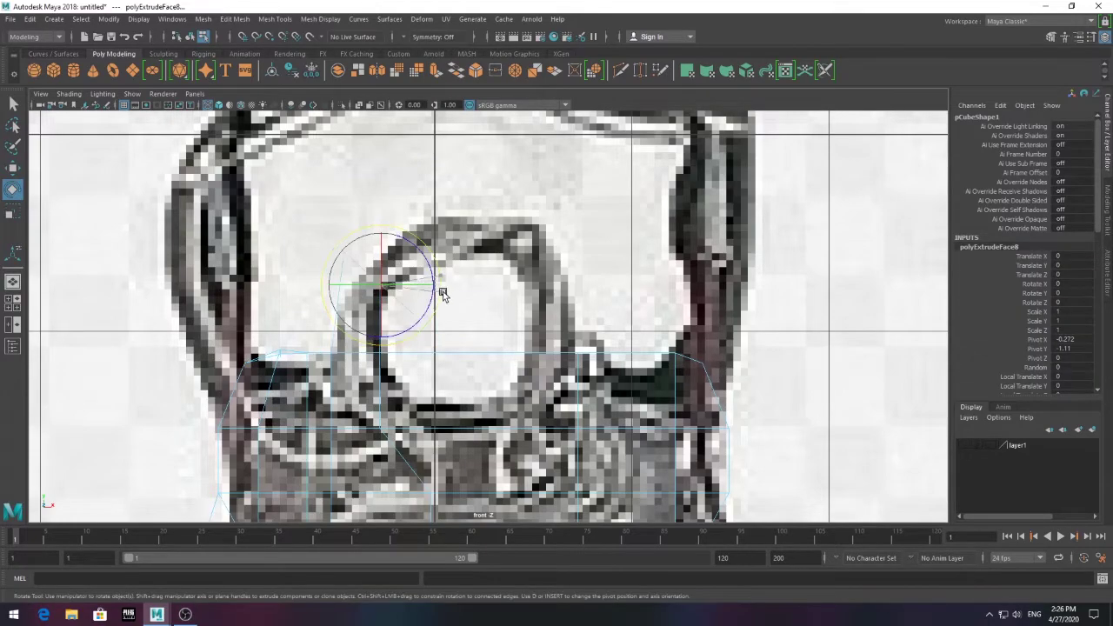
pyautogui.press('t')
pyautogui.scroll(5, 442, 294)
pyautogui.scroll(-10, 470, 291)
pyautogui.scroll(3, 513, 296)
pyautogui.scroll(3, 515, 298)
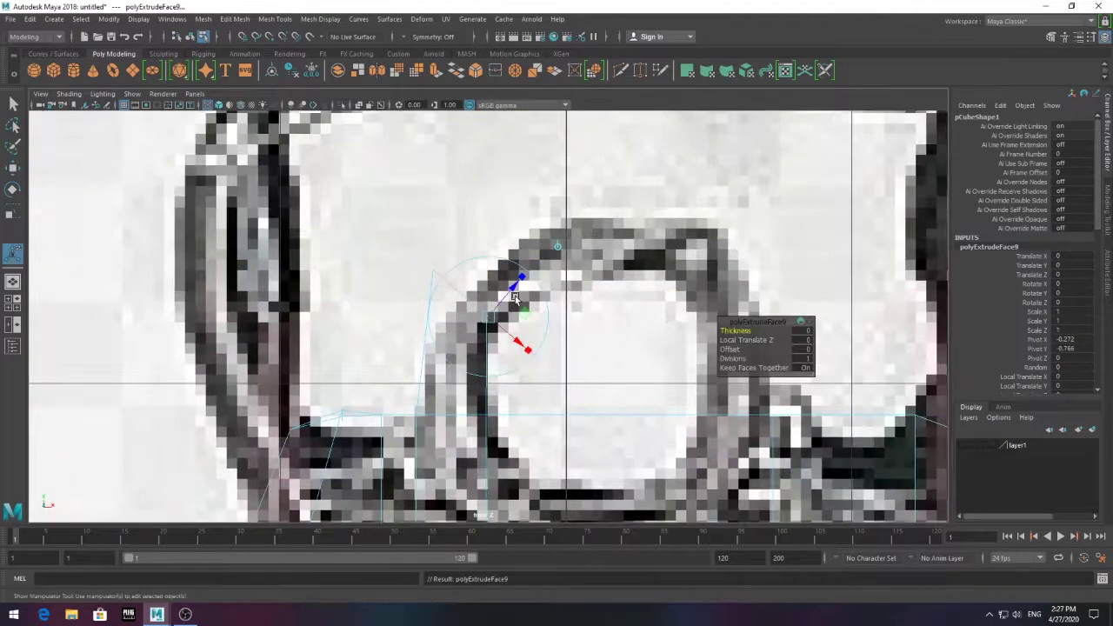
pyautogui.press('w')
pyautogui.scroll(-3, 639, 246)
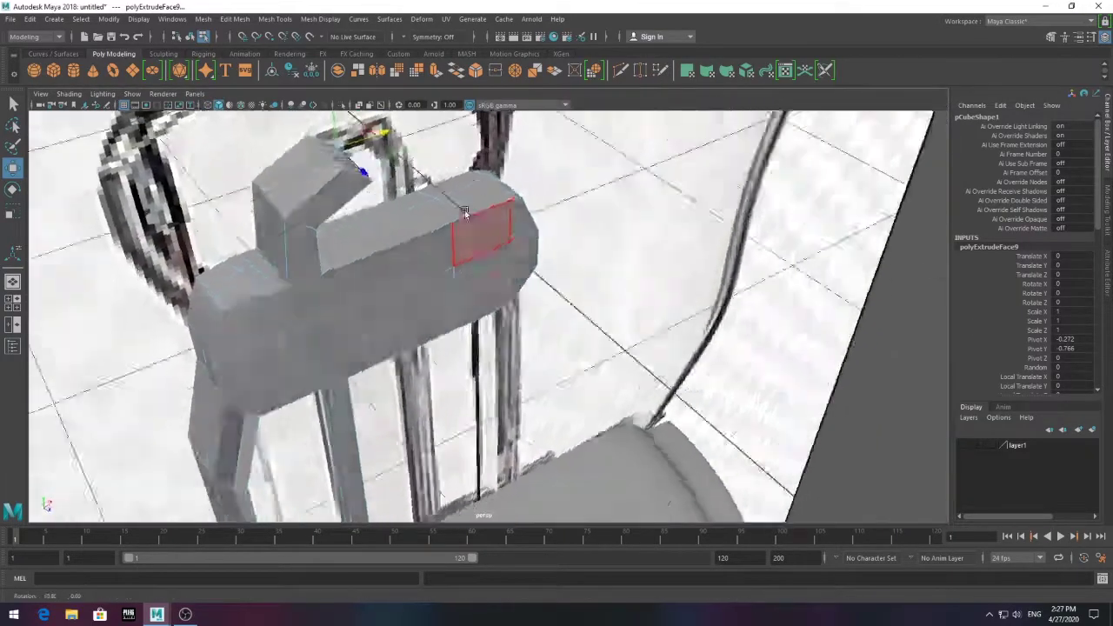
pyautogui.moveTo(638, 246)
pyautogui.keyDown('alt'); pyautogui.mouseDown()
pyautogui.moveTo(429, 315)
pyautogui.moveTo(462, 318)
pyautogui.moveTo(455, 298)
pyautogui.mouseUp(); pyautogui.keyUp('alt')
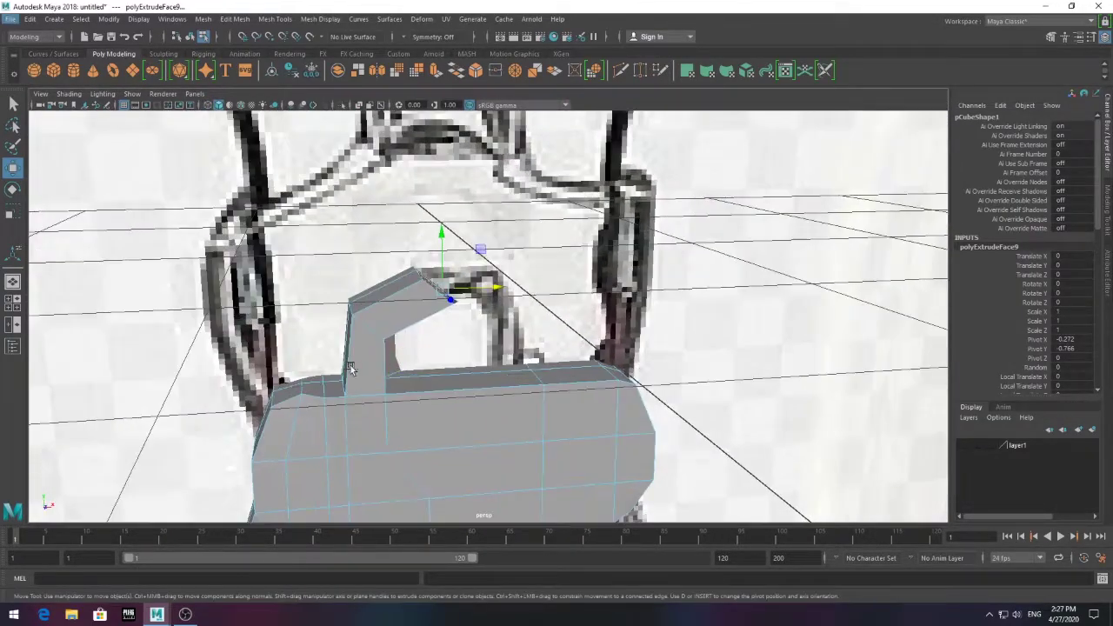
# Return to the front view and switch the stem back to Object mode
pyautogui.press('space')
pyautogui.press('space')
pyautogui.moveTo(387, 394); pyautogui.dragTo(397, 372)
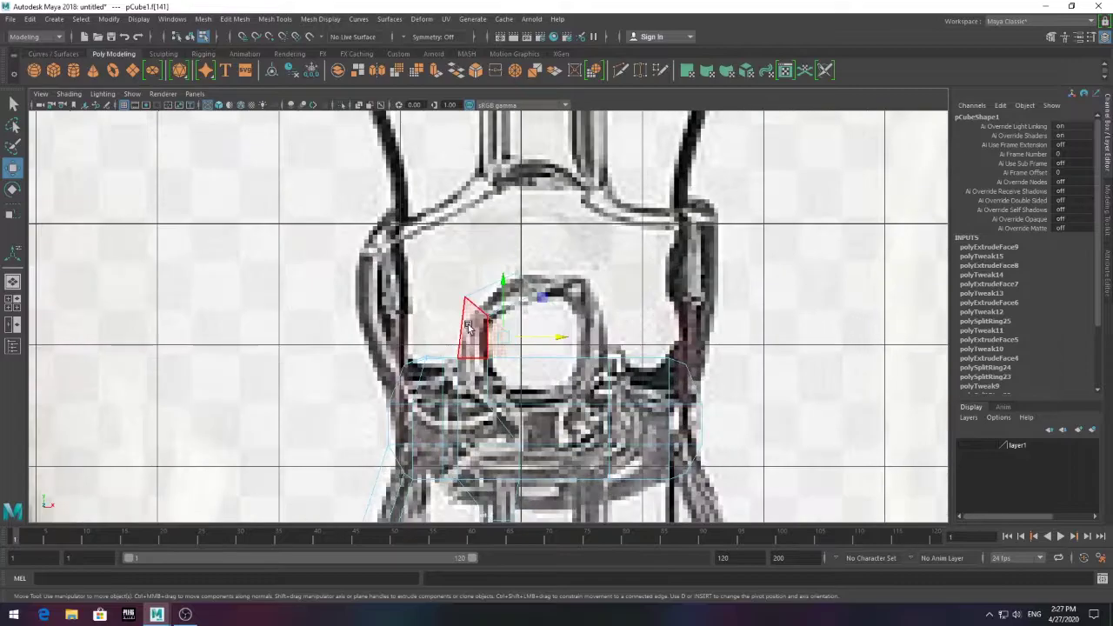
pyautogui.press('space')
pyautogui.press('space')
pyautogui.rightClick(474, 280)
pyautogui.press('space')
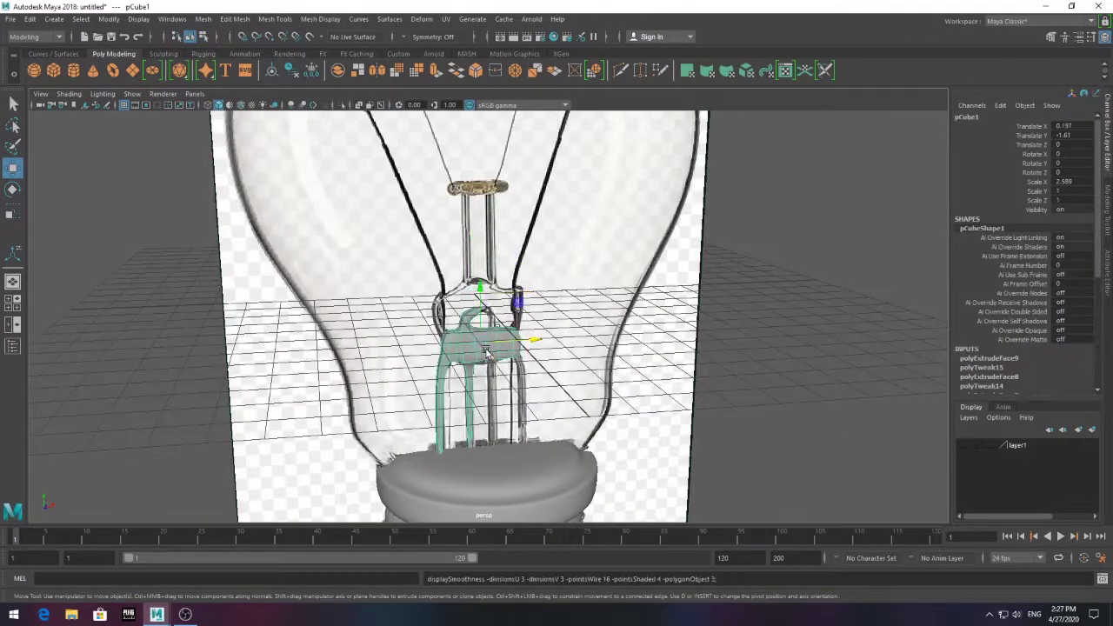
# Insert two edge loops across the stem's unsmoothed base block
pyautogui.scroll(-2, 481, 333)
pyautogui.press('space')
pyautogui.press('space')
pyautogui.press('1')
pyautogui.moveTo(423, 321)
pyautogui.keyDown('alt'); pyautogui.mouseDown()
pyautogui.moveTo(396, 341)
pyautogui.moveTo(357, 277)
pyautogui.mouseUp(); pyautogui.keyUp('alt')
pyautogui.click(275, 18)
pyautogui.click(300, 107)
pyautogui.click(358, 315)
pyautogui.moveTo(269, 436)
pyautogui.keyDown('alt'); pyautogui.mouseDown()
pyautogui.moveTo(341, 217)
pyautogui.moveTo(453, 261)
pyautogui.mouseUp(); pyautogui.keyUp('alt')
pyautogui.scroll(-3, 549, 283)
pyautogui.click(550, 283)
pyautogui.scroll(3, 575, 240)
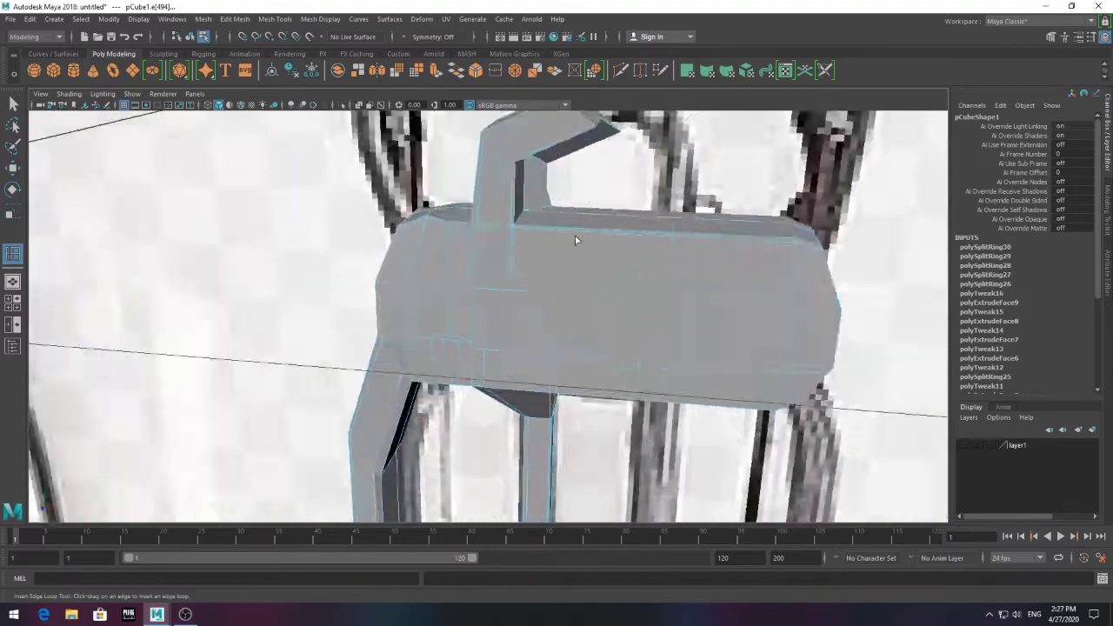
pyautogui.keyDown('alt'); pyautogui.moveTo(575, 240); pyautogui.dragTo(489, 257); pyautogui.keyUp('alt')
pyautogui.moveTo(421, 242)
pyautogui.keyDown('alt'); pyautogui.mouseDown()
pyautogui.moveTo(477, 260)
pyautogui.moveTo(653, 227)
pyautogui.mouseUp(); pyautogui.keyUp('alt')
pyautogui.press('q')
# Select the whole stem object and add a third edge loop across the block
pyautogui.scroll(-3, 609, 261)
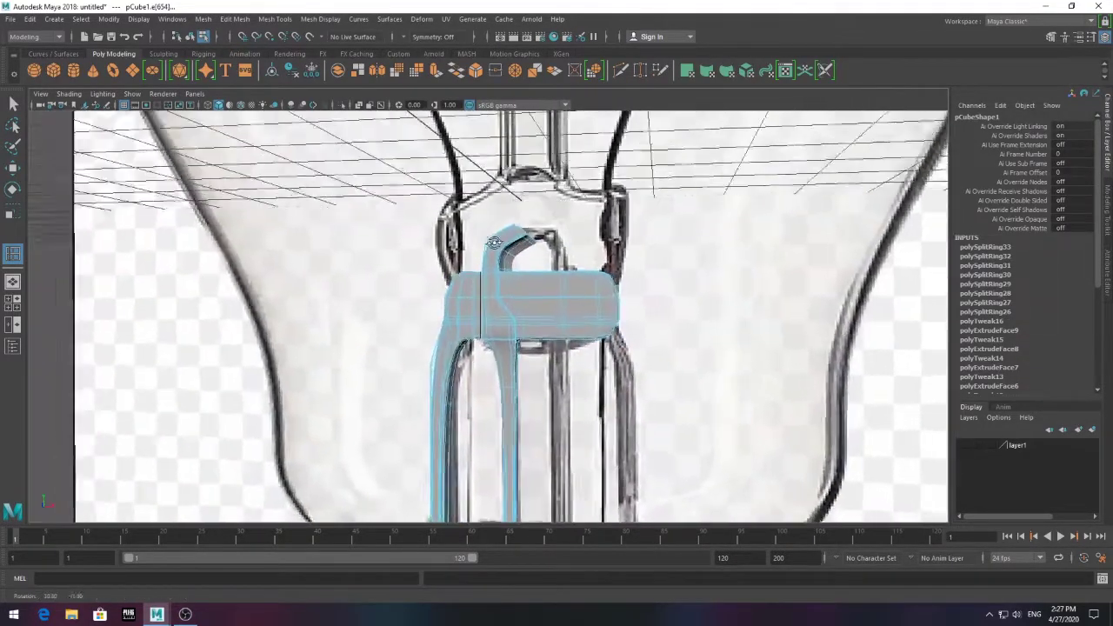
pyautogui.keyDown('alt'); pyautogui.moveTo(609, 261); pyautogui.dragTo(609, 358); pyautogui.keyUp('alt')
pyautogui.scroll(-5, 609, 358)
pyautogui.press('r')
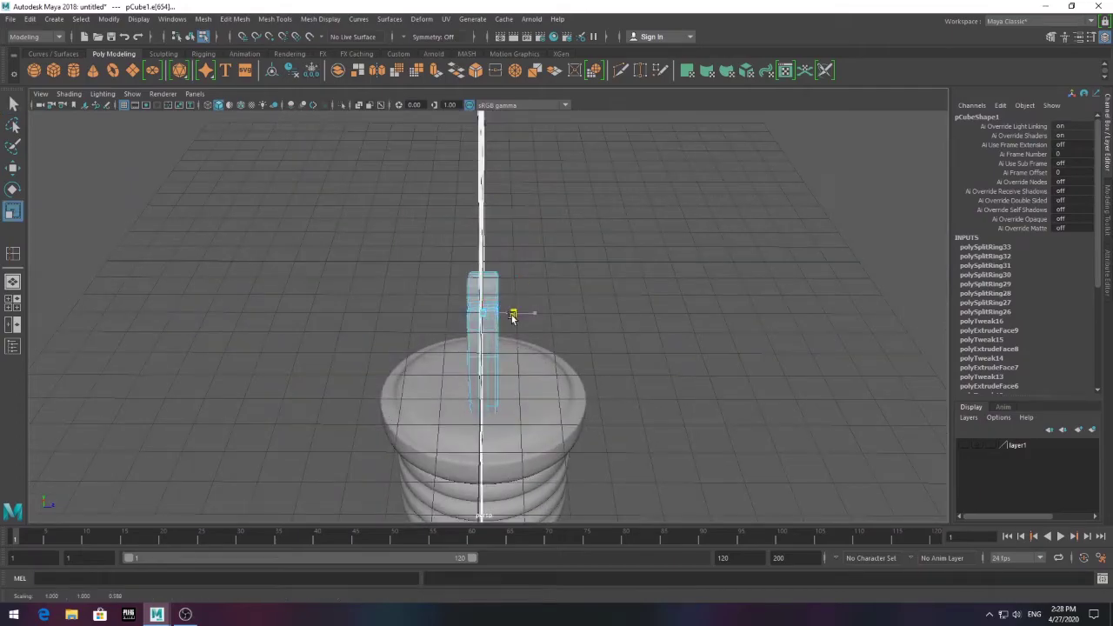
pyautogui.press('F8')
pyautogui.scroll(5, 516, 301)
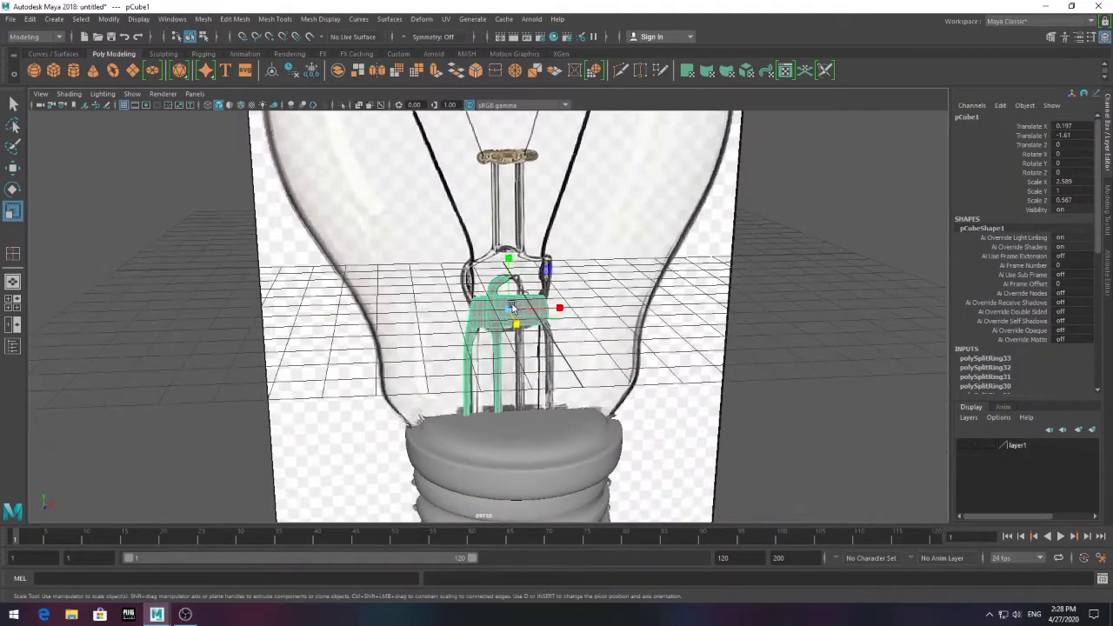
pyautogui.scroll(4, 485, 328)
pyautogui.moveTo(486, 328)
pyautogui.keyDown('alt'); pyautogui.mouseDown()
pyautogui.moveTo(452, 313)
pyautogui.moveTo(417, 331)
pyautogui.mouseUp(); pyautogui.keyUp('alt')
pyautogui.keyDown('shift'); pyautogui.moveTo(417, 330); pyautogui.dragTo(461, 261, button='right'); pyautogui.keyUp('shift')
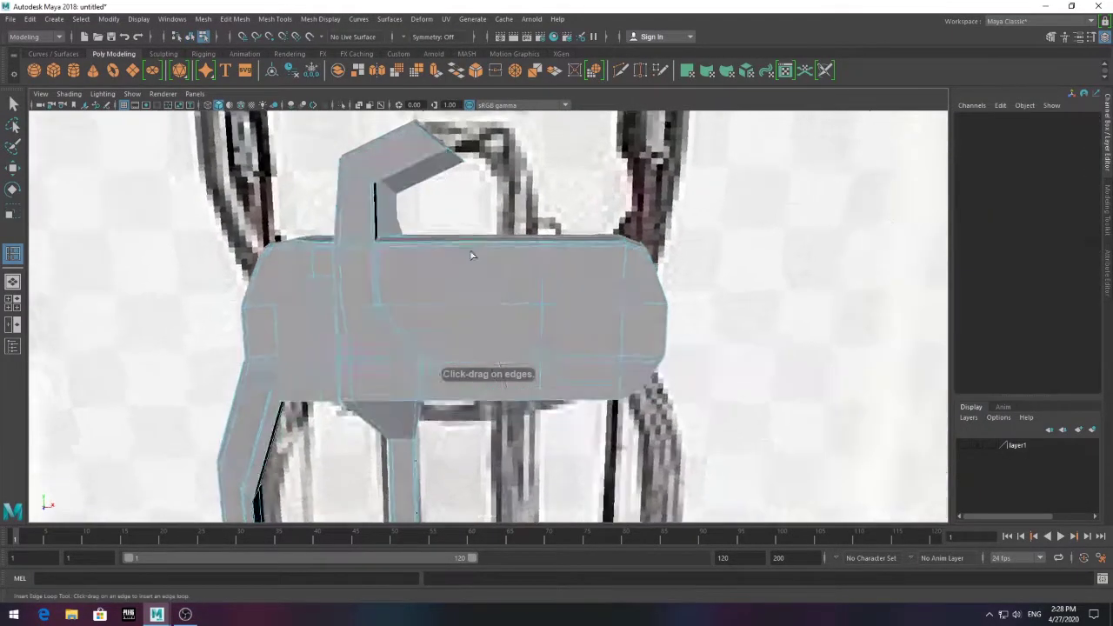
pyautogui.scroll(3, 551, 347)
pyautogui.click(586, 373)
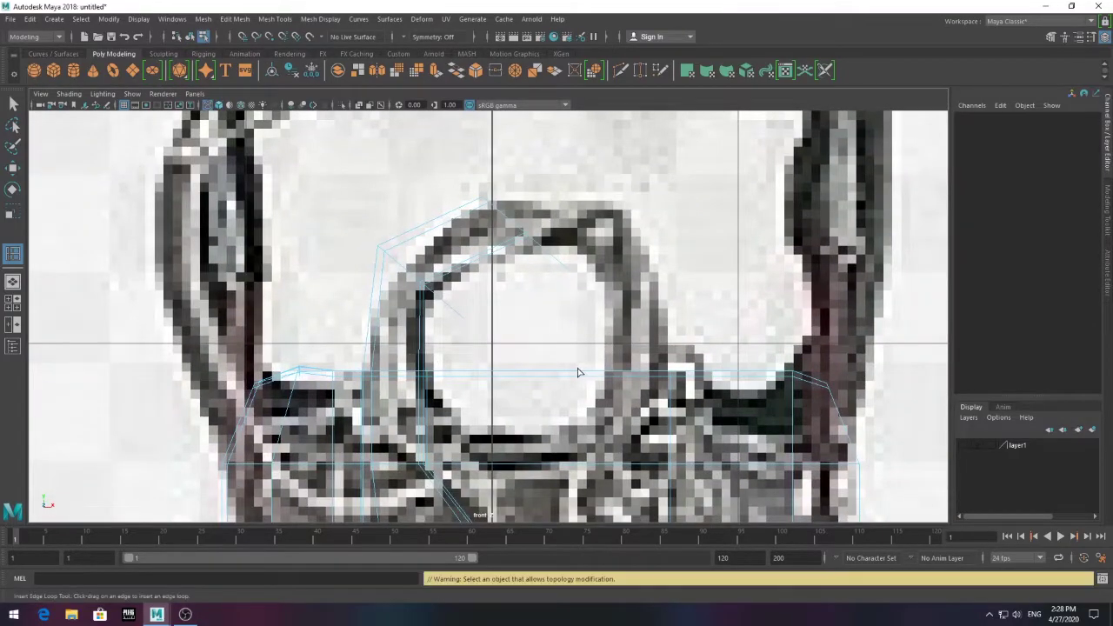
pyautogui.scroll(-5, 492, 366)
pyautogui.scroll(2, 492, 366)
# Delete the stem's inner face in the front view to prepare for mirroring
pyautogui.click(13, 104)
pyautogui.press('space')
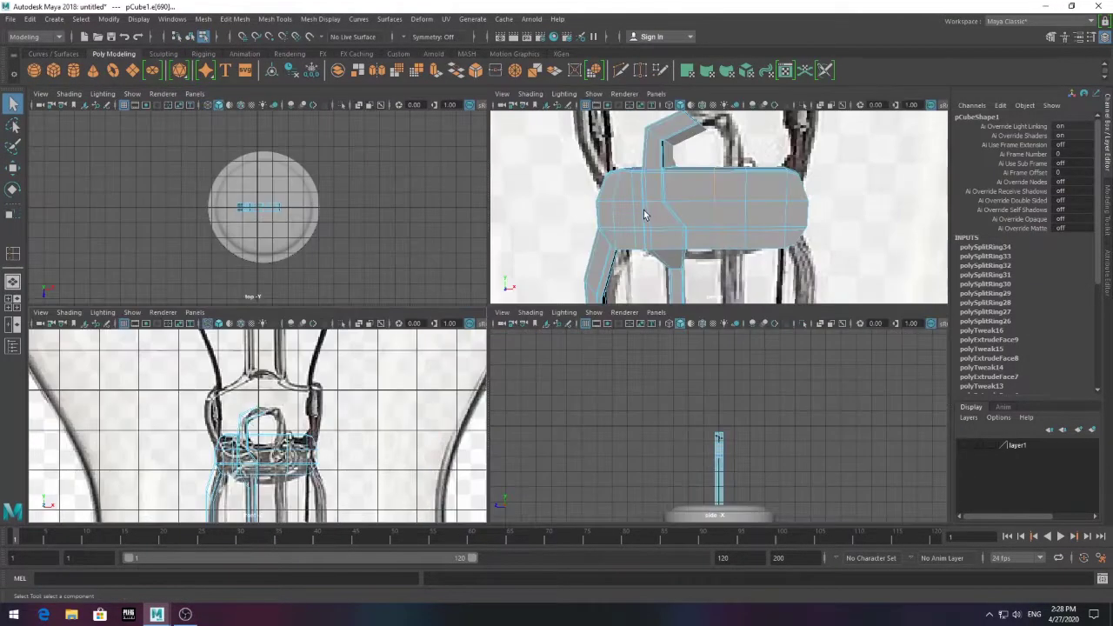
pyautogui.press('space')
pyautogui.scroll(3, 548, 243)
pyautogui.keyDown('alt'); pyautogui.moveTo(548, 243); pyautogui.dragTo(514, 251); pyautogui.keyUp('alt')
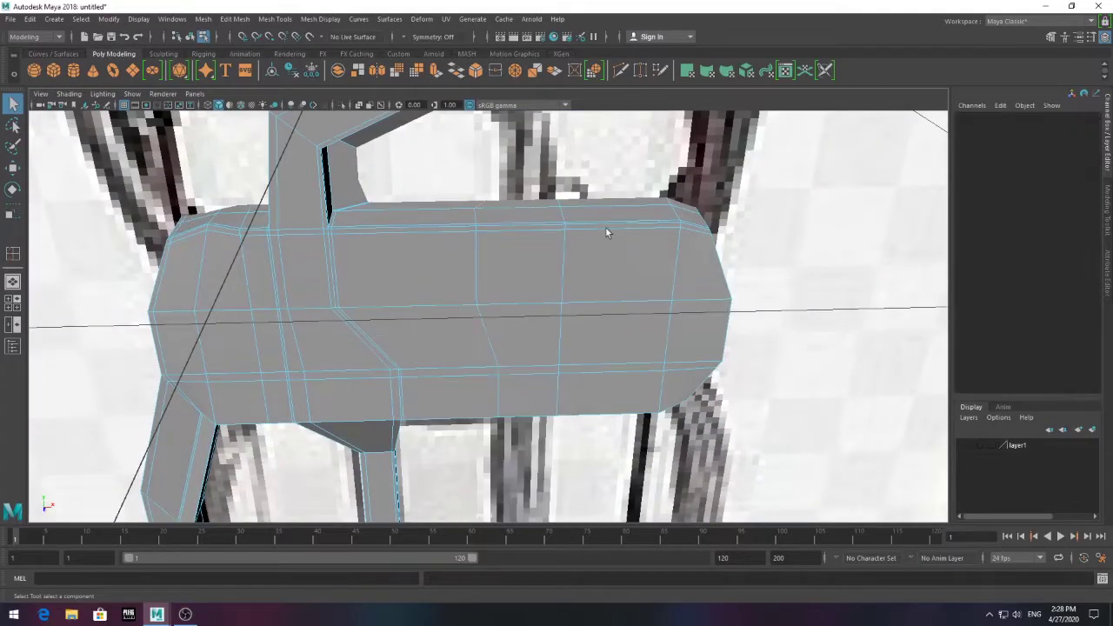
pyautogui.press('space')
pyautogui.press('space')
pyautogui.scroll(2, 557, 313)
pyautogui.click(627, 348)
pyautogui.press('Delete')
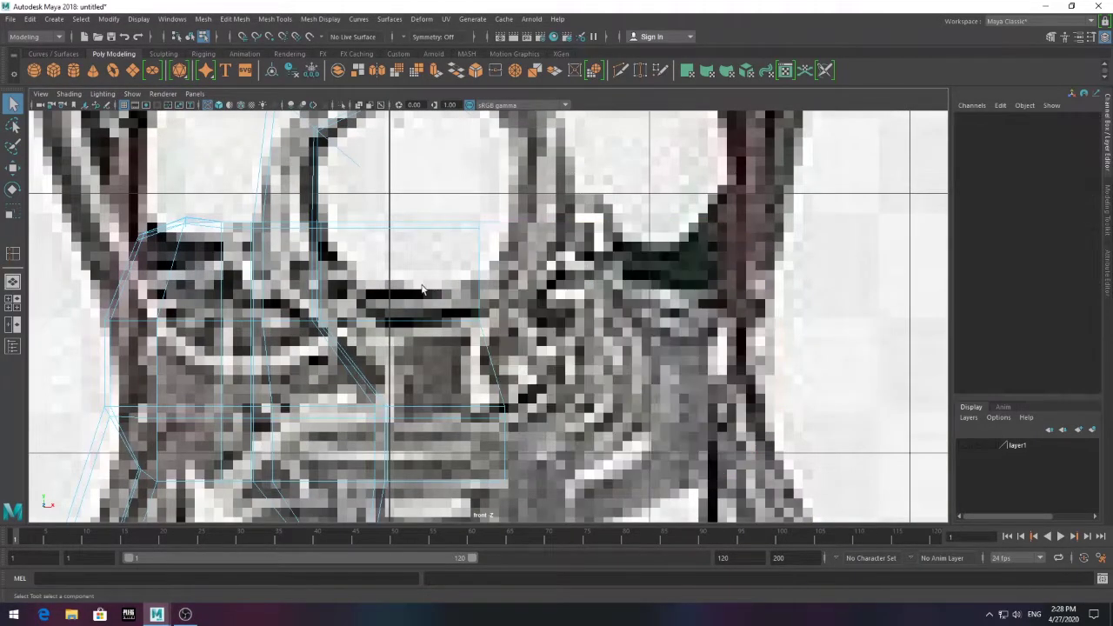
pyautogui.press('space')
pyautogui.press('space')
pyautogui.keyDown('alt'); pyautogui.moveTo(492, 224); pyautogui.dragTo(481, 201); pyautogui.keyUp('alt')
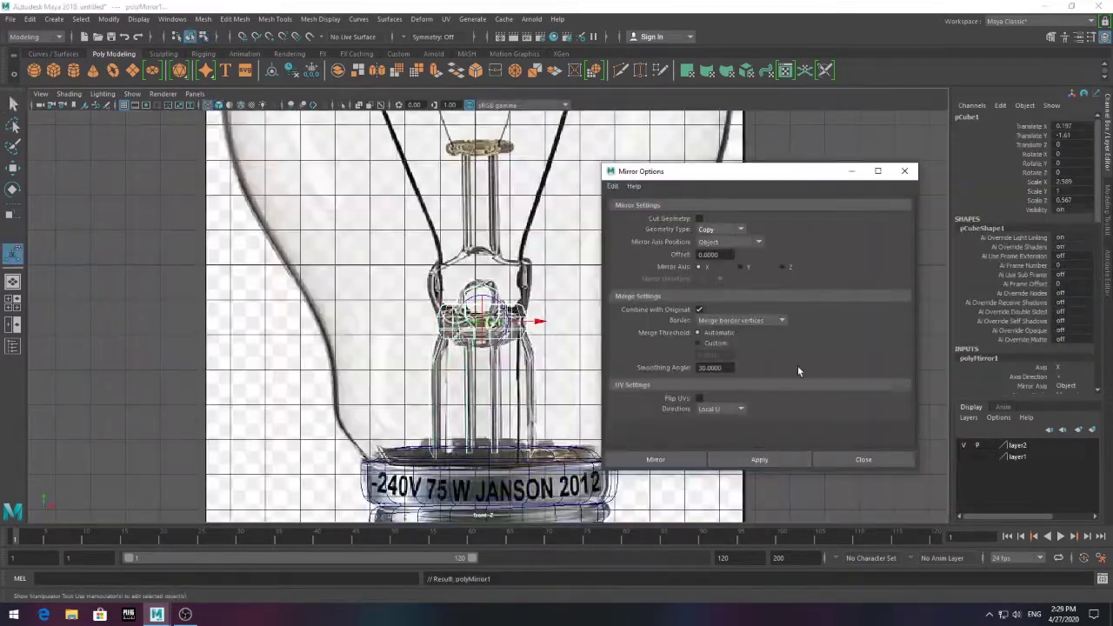
# Mirror the stem mesh across X, then select the reference image plane
pyautogui.press('space')
pyautogui.press('space')
pyautogui.scroll(3, 498, 338)
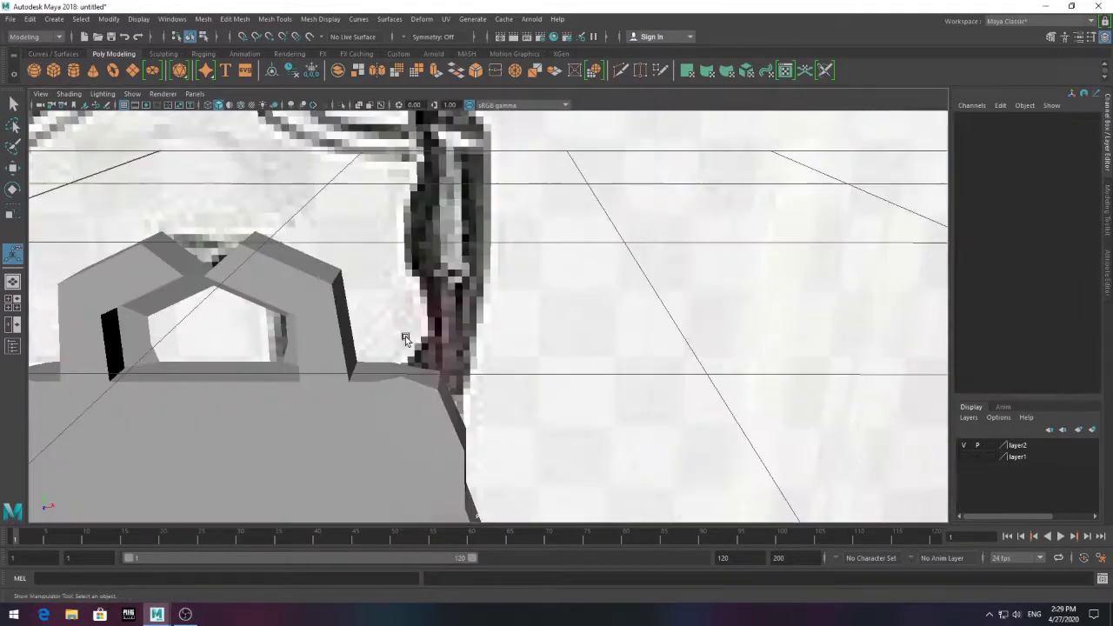
pyautogui.keyDown('alt'); pyautogui.moveTo(405, 337); pyautogui.dragTo(374, 322); pyautogui.keyUp('alt')
pyautogui.click(323, 298)
pyautogui.scroll(-2, 458, 364)
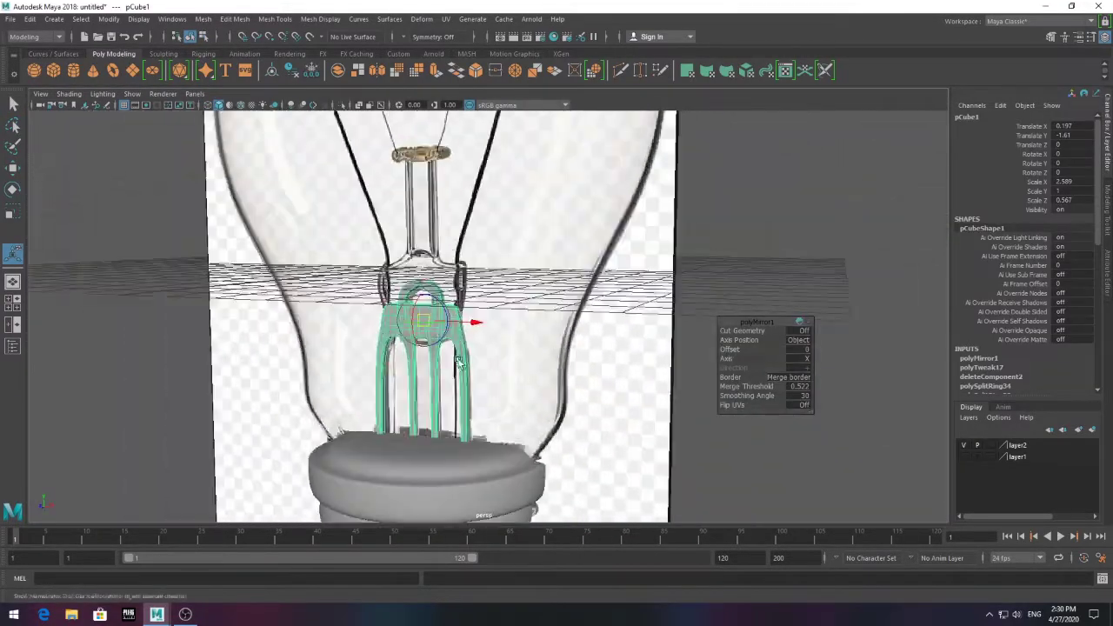
pyautogui.scroll(-3, 458, 364)
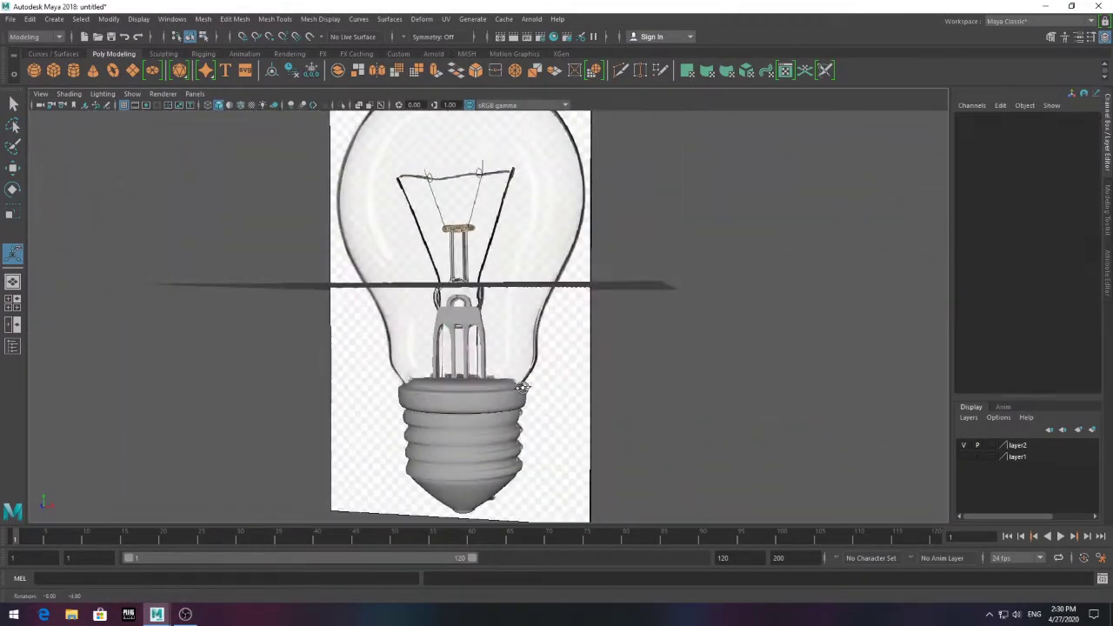
pyautogui.moveTo(459, 364)
pyautogui.keyDown('alt'); pyautogui.mouseDown()
pyautogui.moveTo(584, 331)
pyautogui.moveTo(392, 343)
pyautogui.mouseUp(); pyautogui.keyUp('alt')
pyautogui.click(862, 411)
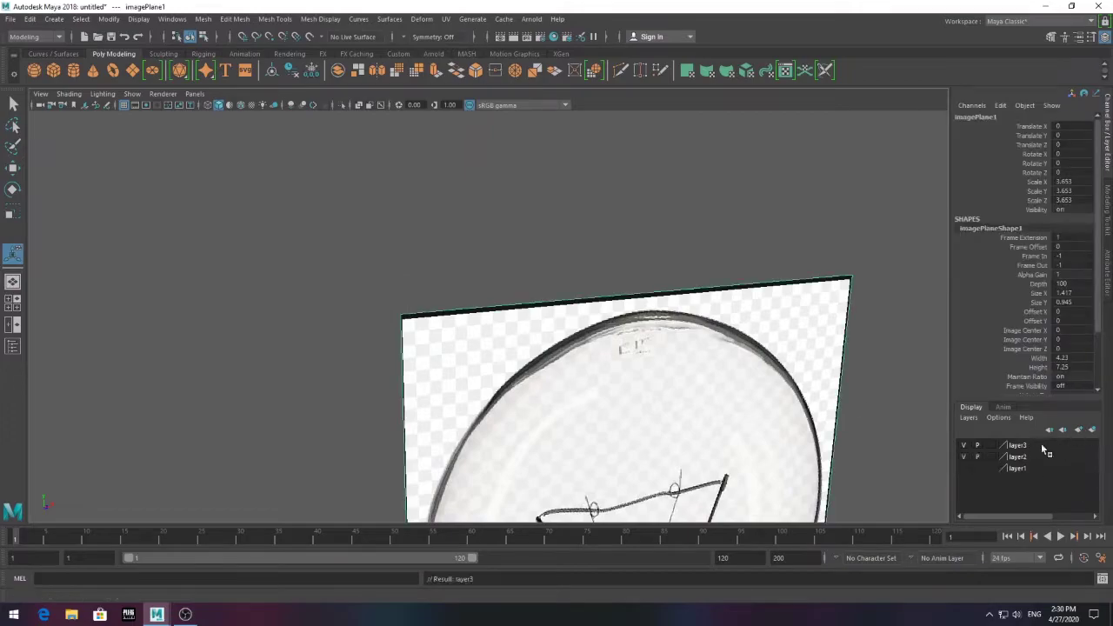
pyautogui.click(964, 445)
pyautogui.moveTo(964, 446)
pyautogui.keyDown('alt'); pyautogui.mouseDown()
pyautogui.moveTo(484, 297)
pyautogui.moveTo(456, 265)
pyautogui.mouseUp(); pyautogui.keyUp('alt')
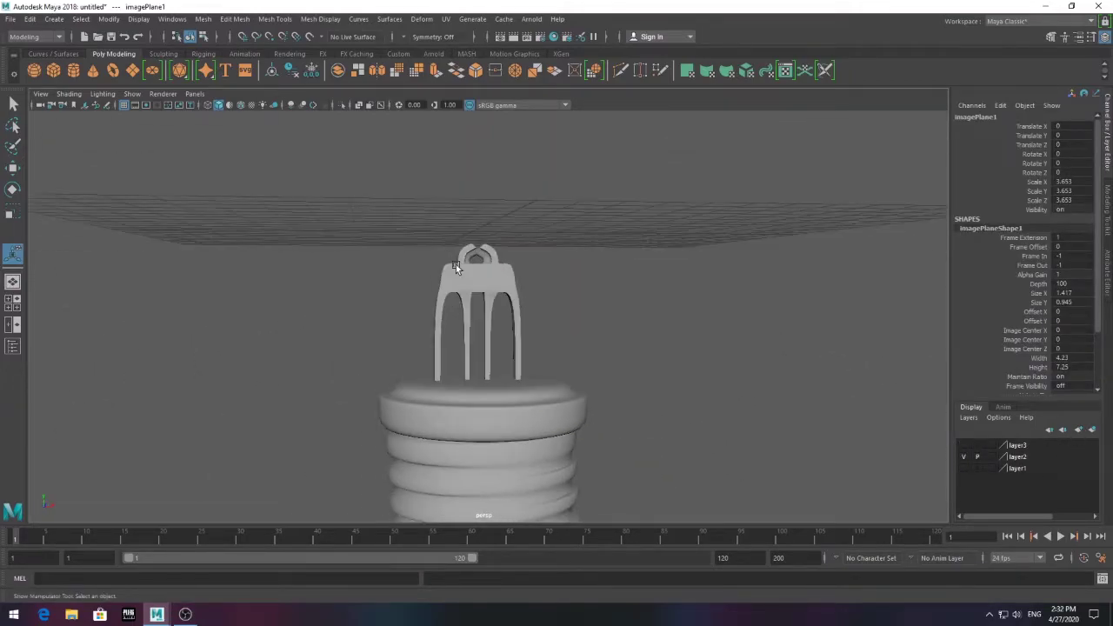
pyautogui.scroll(3, 439, 420)
pyautogui.press('space')
pyautogui.press('space')
pyautogui.click(964, 445)
pyautogui.scroll(5, 548, 224)
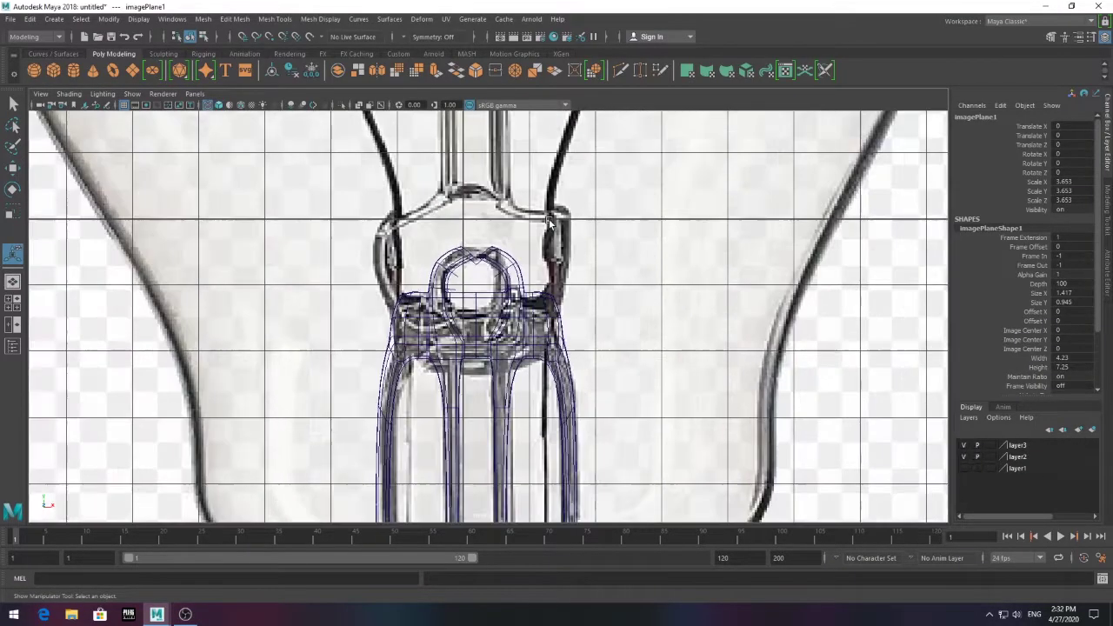
pyautogui.scroll(2, 548, 224)
pyautogui.scroll(-5, 548, 224)
pyautogui.scroll(5, 455, 310)
pyautogui.scroll(-2, 449, 275)
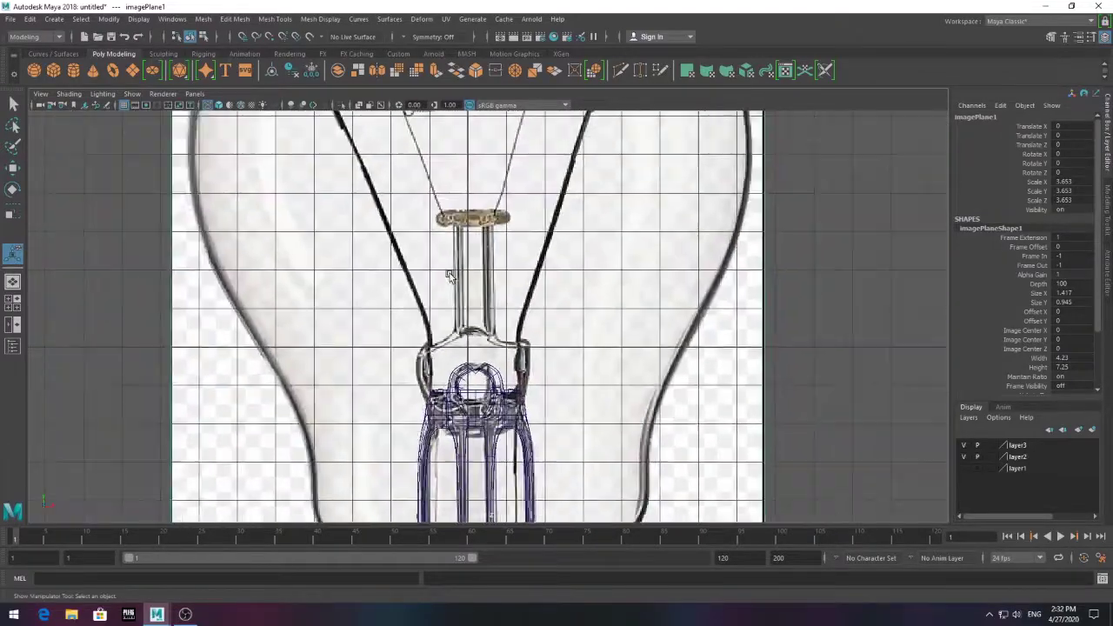
pyautogui.scroll(-2, 450, 275)
pyautogui.scroll(2, 446, 217)
pyautogui.scroll(-2, 119, 182)
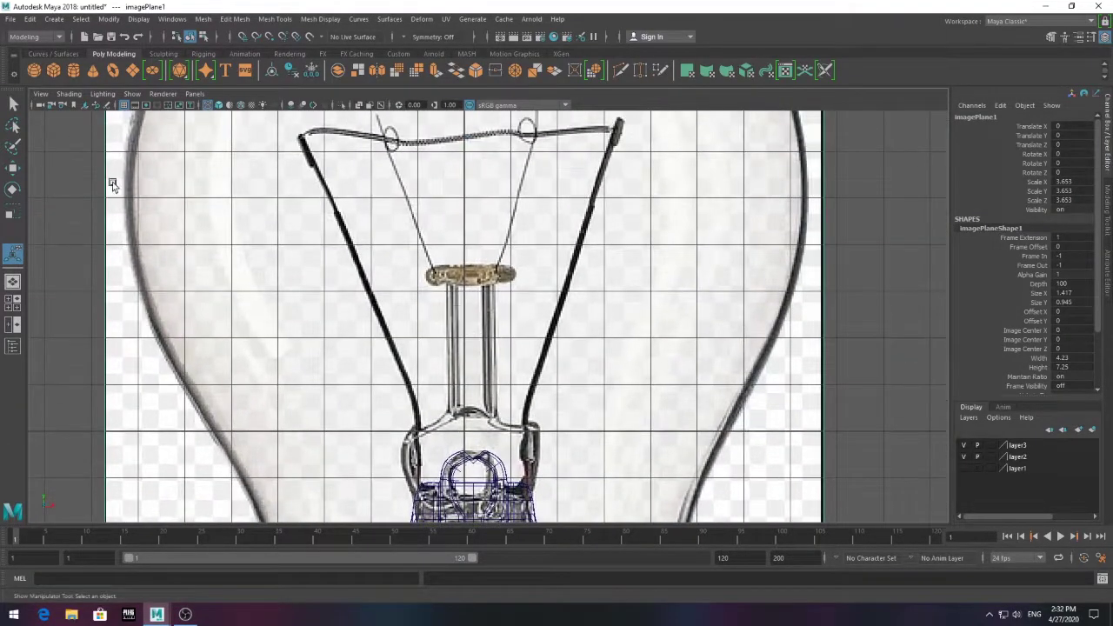
pyautogui.click(389, 231)
# Move, thin and align the small box to the left wire's base
pyautogui.press('w')
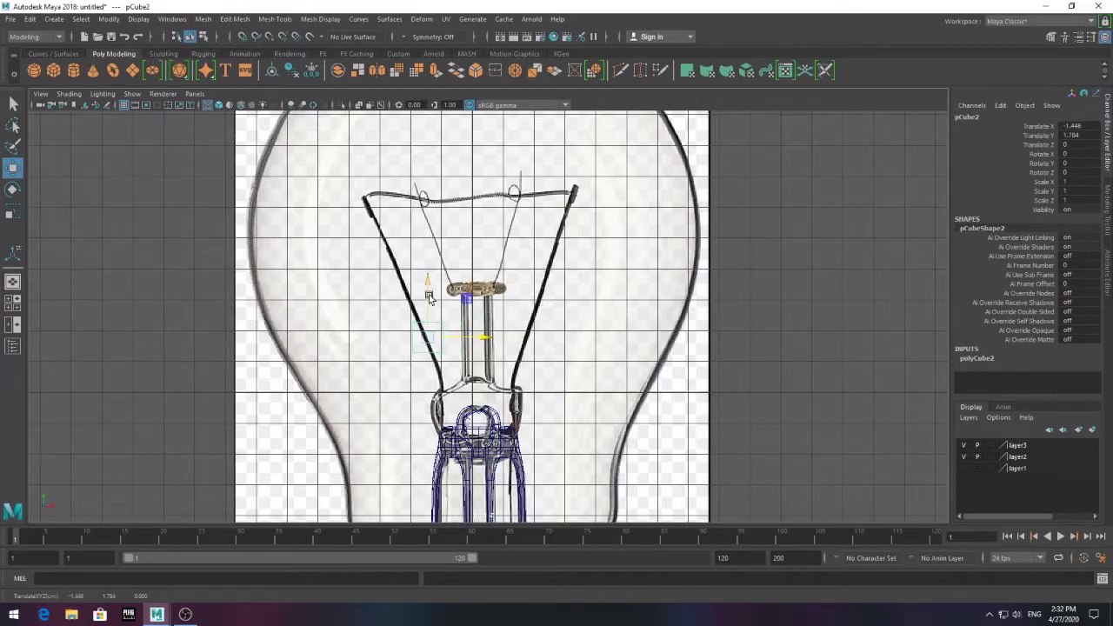
pyautogui.moveTo(428, 296); pyautogui.dragTo(433, 413)
pyautogui.scroll(5, 396, 322)
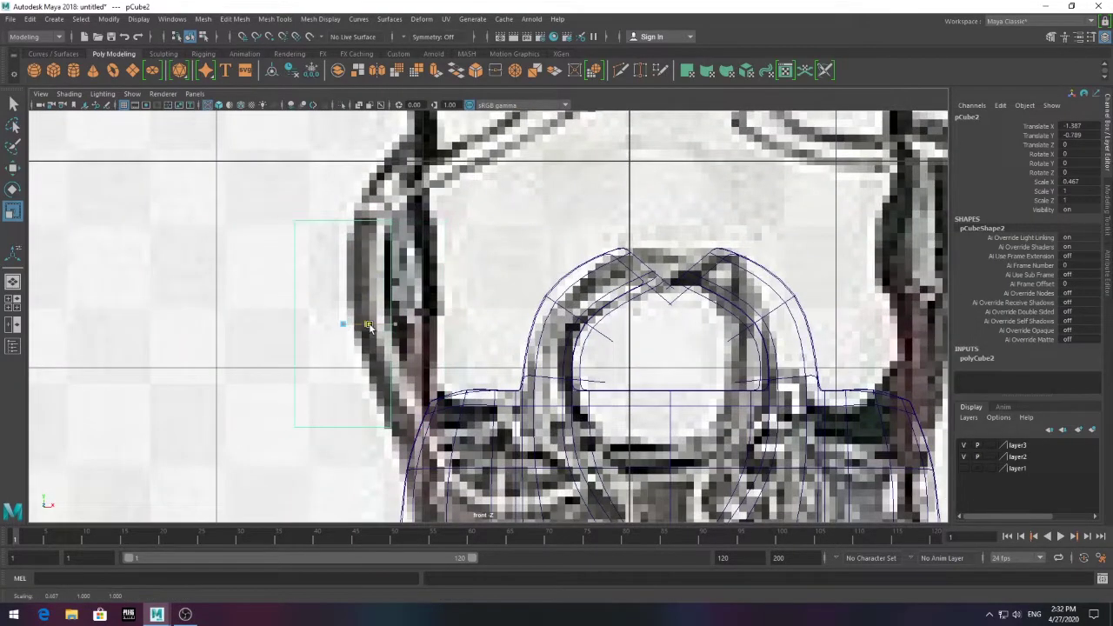
pyautogui.press('e')
pyautogui.moveTo(394, 301); pyautogui.dragTo(388, 291)
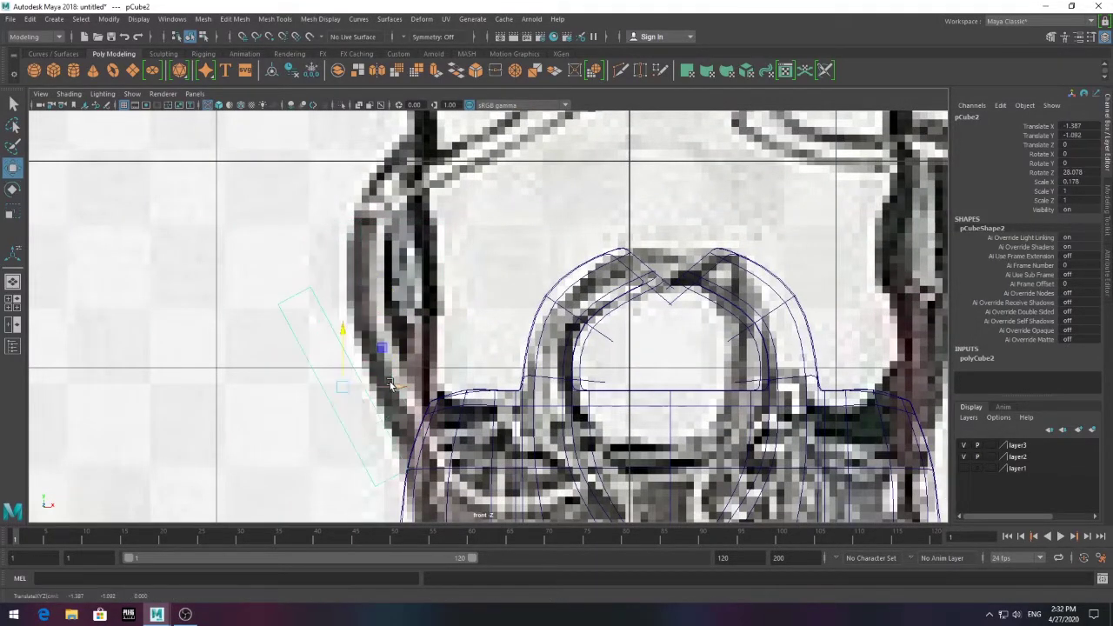
pyautogui.moveTo(378, 335); pyautogui.dragTo(348, 339, button='right')
pyautogui.moveTo(330, 383); pyautogui.dragTo(408, 396)
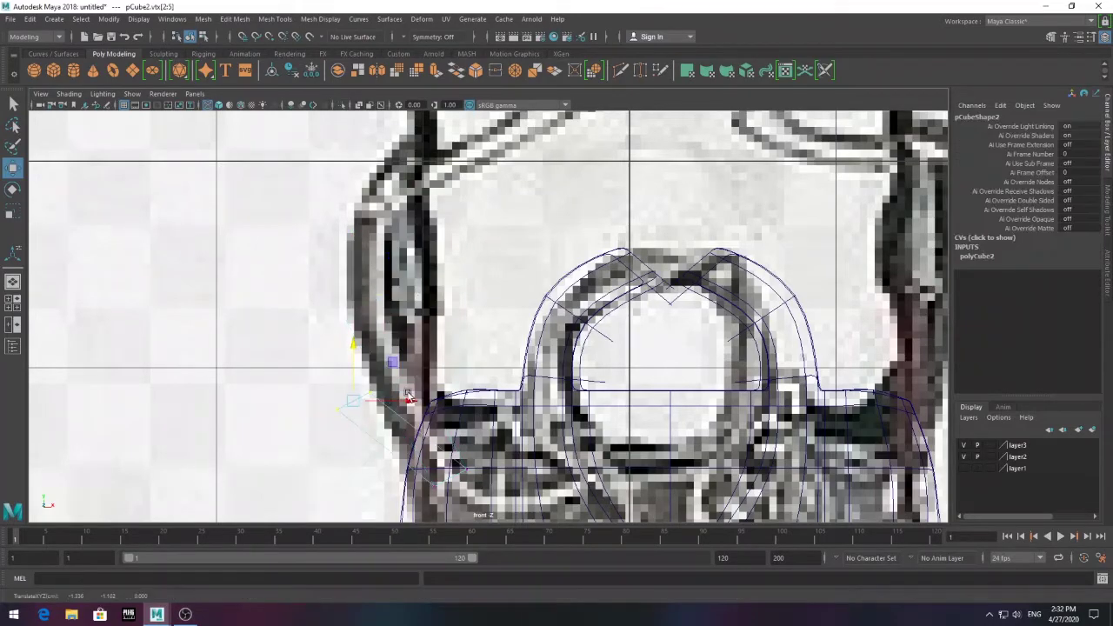
# Extrude the box's top face in several segments up the lower wire
pyautogui.moveTo(445, 417); pyautogui.dragTo(446, 457, button='right')
pyautogui.moveTo(409, 409); pyautogui.dragTo(516, 498)
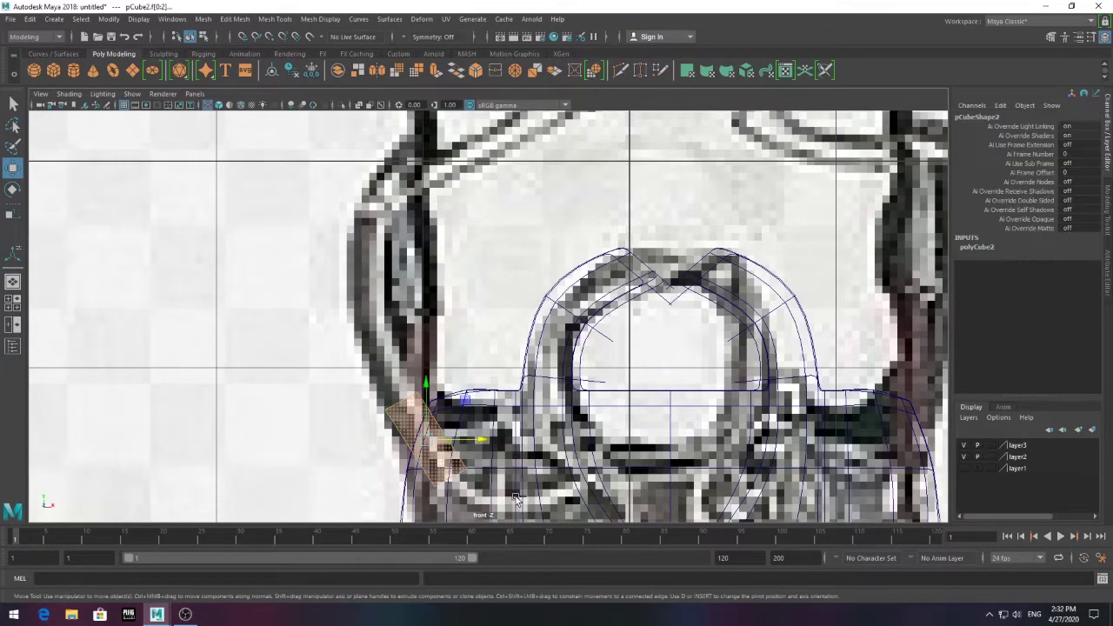
pyautogui.hotkey('ctrl', 'e')
pyautogui.moveTo(426, 396); pyautogui.dragTo(426, 308)
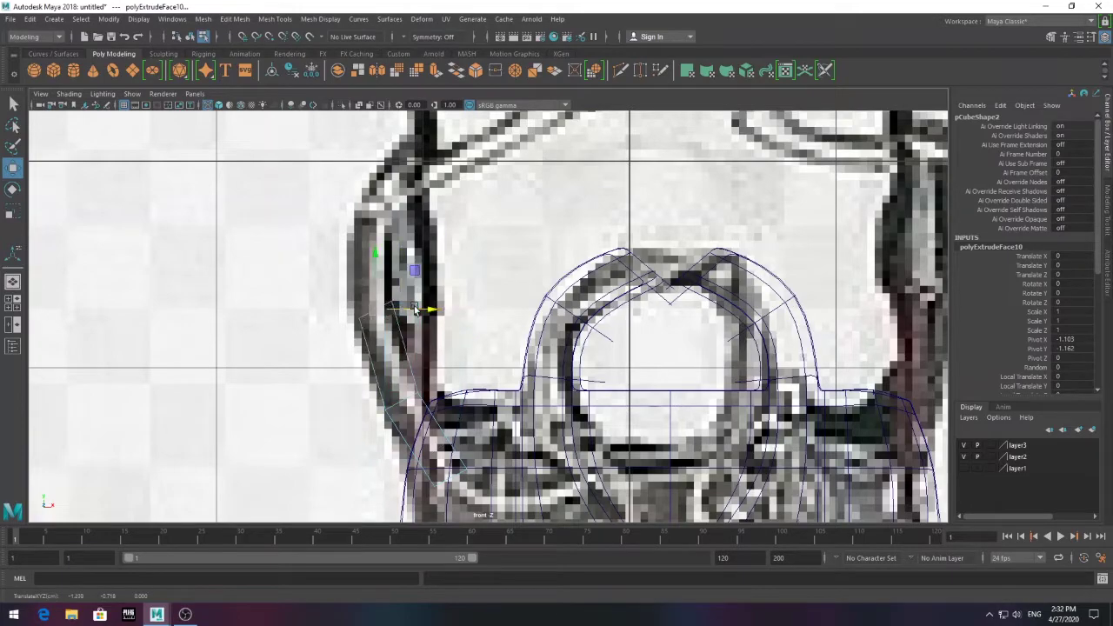
pyautogui.hotkey('ctrl', 'e')
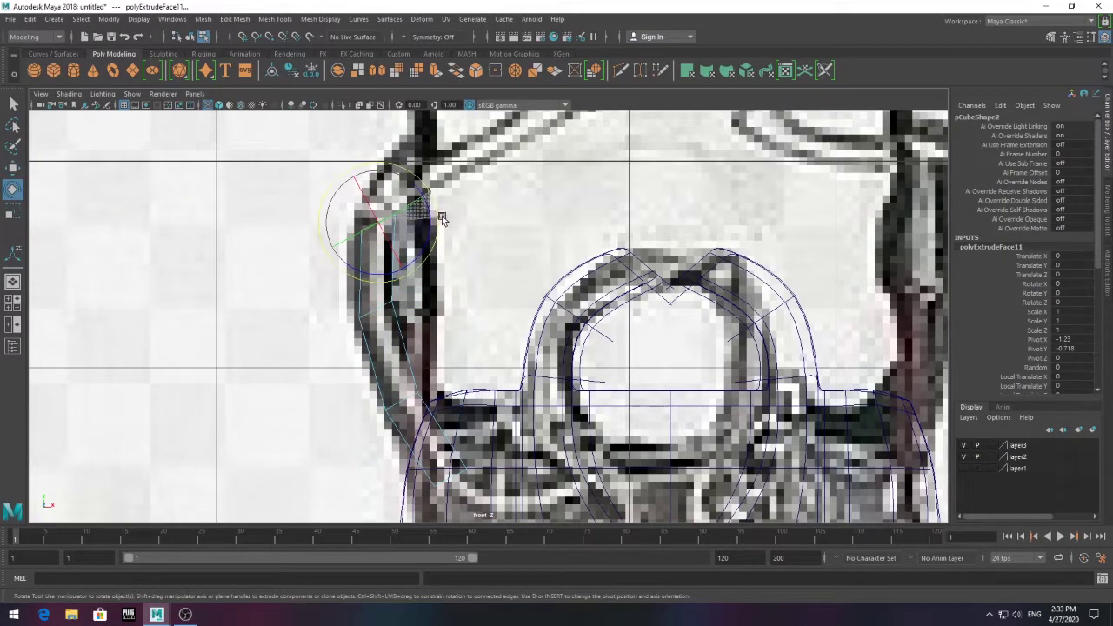
pyautogui.hotkey('ctrl', 'e')
pyautogui.moveTo(442, 218); pyautogui.dragTo(429, 193)
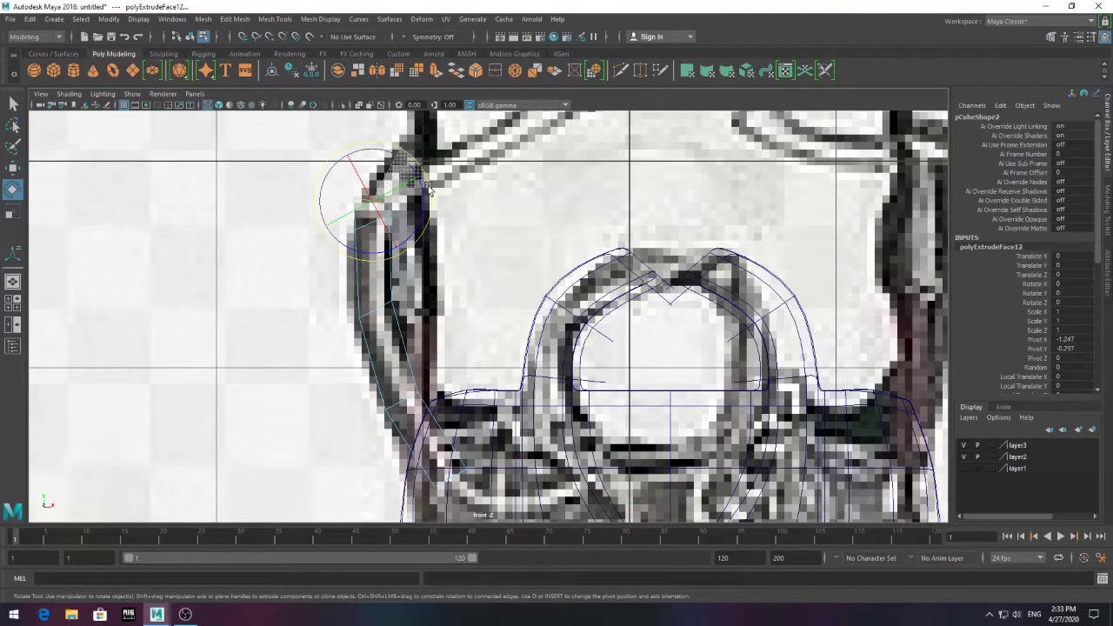
pyautogui.press('space')
pyautogui.press('space')
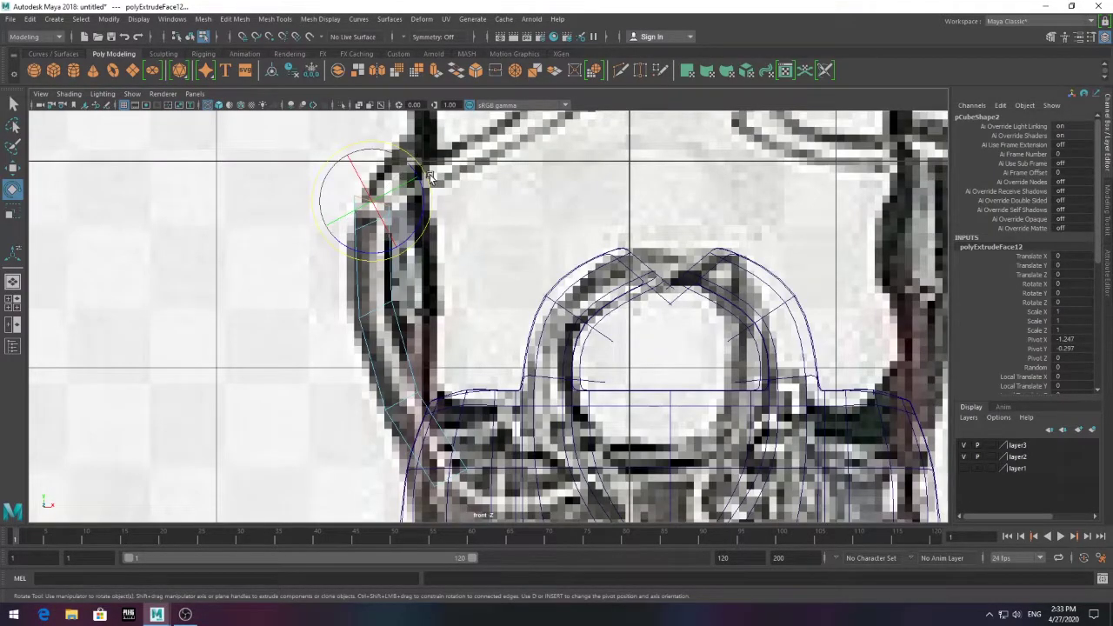
pyautogui.press('w')
pyautogui.keyDown('alt'); pyautogui.moveTo(428, 177); pyautogui.dragTo(410, 312, button='middle'); pyautogui.keyUp('alt')
pyautogui.hotkey('ctrl', 'e')
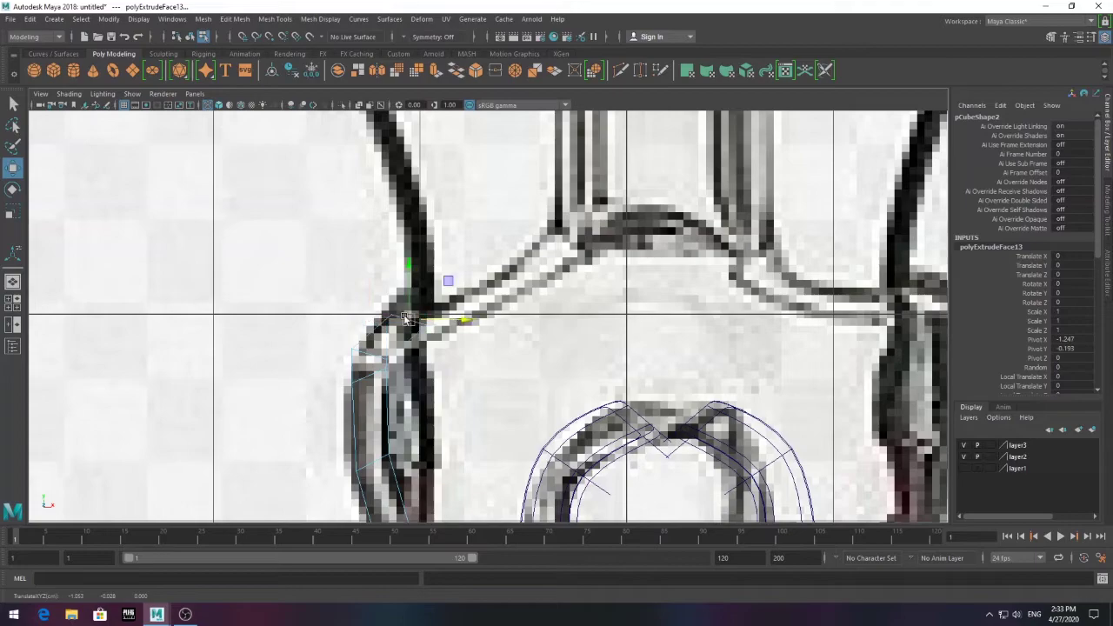
# Extrude and rotate the remaining segments to finish the wire's upper part
pyautogui.scroll(-4, 443, 293)
pyautogui.scroll(-2, 462, 293)
pyautogui.scroll(3, 447, 348)
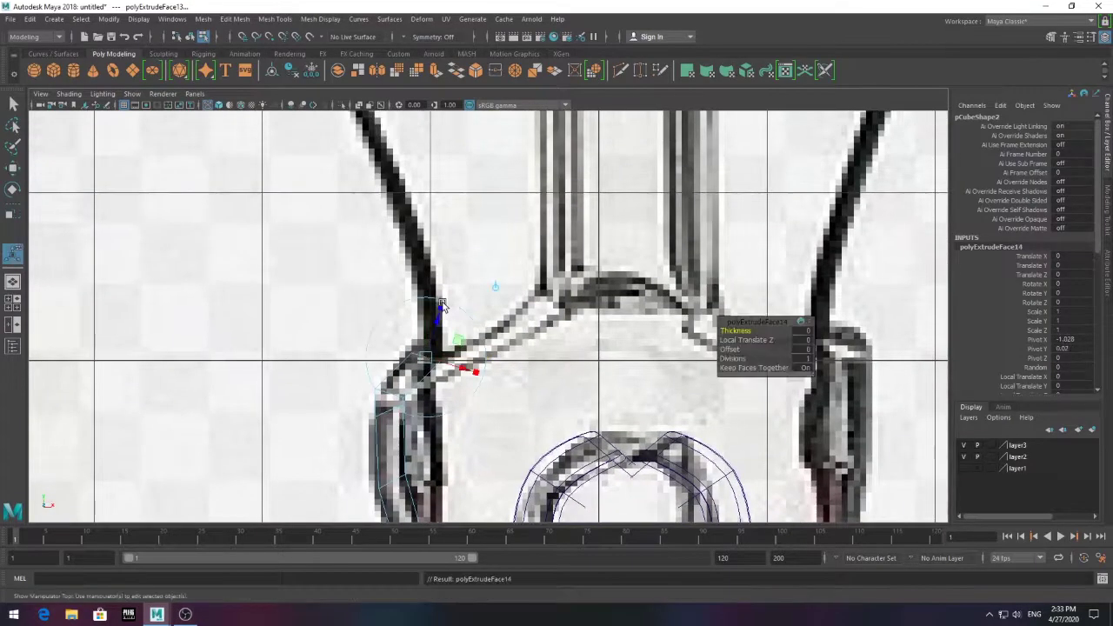
pyautogui.click(428, 285)
pyautogui.hotkey('ctrl', 'z')
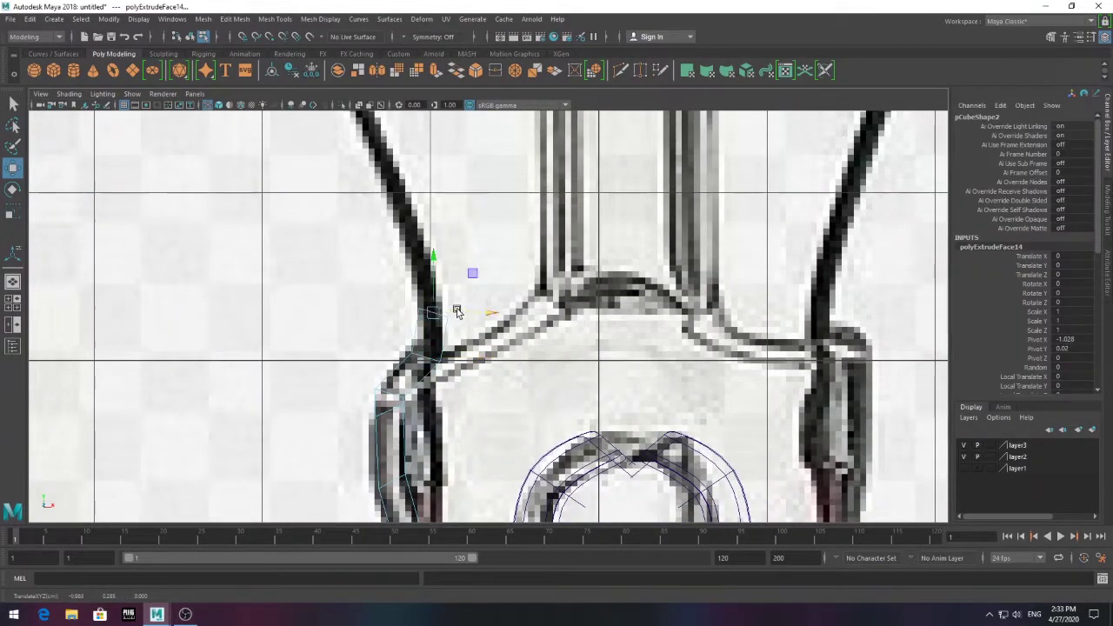
pyautogui.hotkey('ctrl', 'e')
pyautogui.press('e')
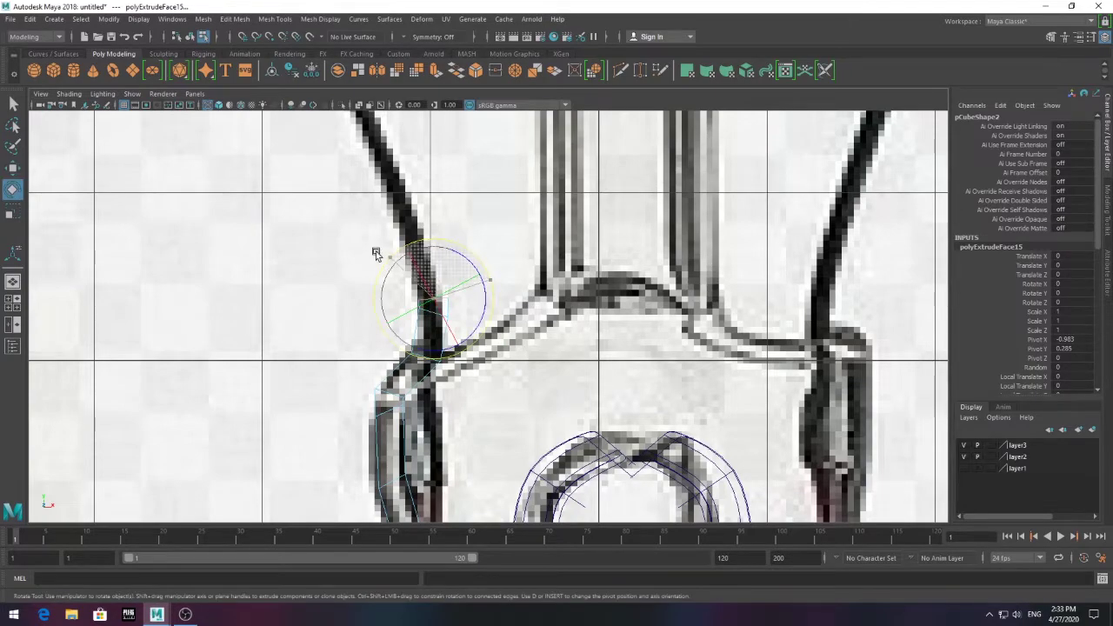
pyautogui.hotkey('ctrl', 'e')
pyautogui.press('w')
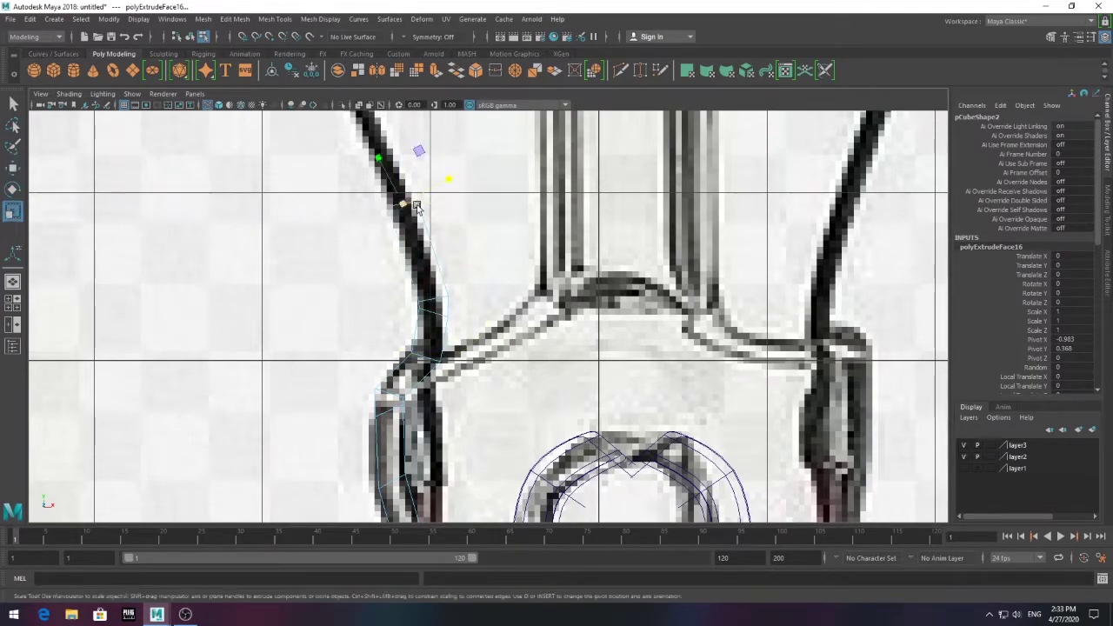
pyautogui.scroll(-5, 404, 205)
pyautogui.hotkey('ctrl', 'e')
pyautogui.press('w')
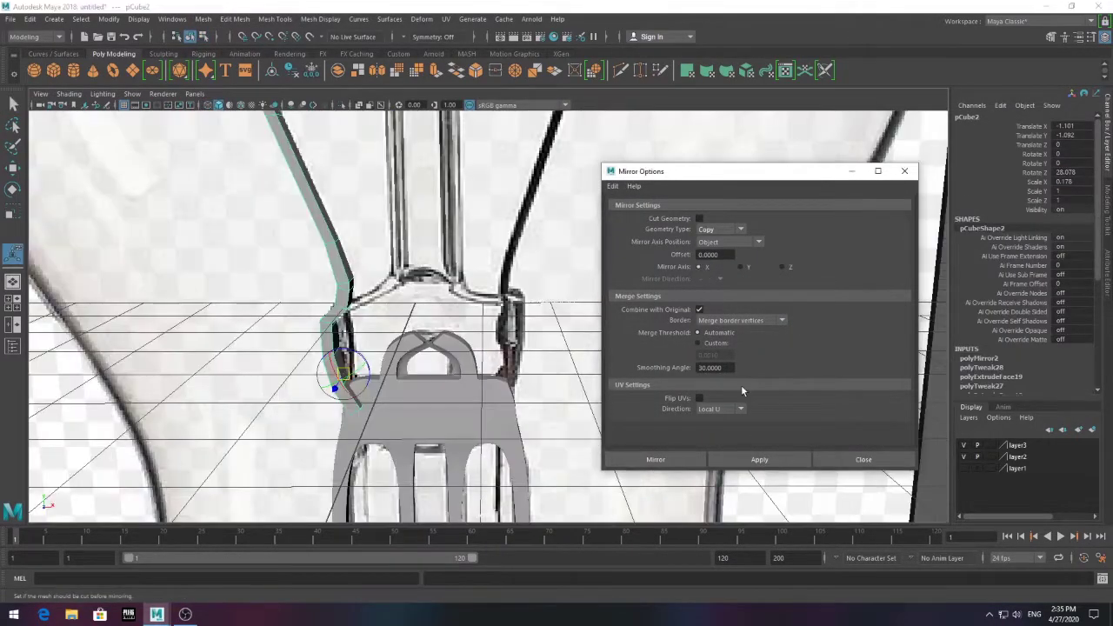
# Apply the X-axis mirror, combined with original, to the wire and check it
pyautogui.click(759, 459)
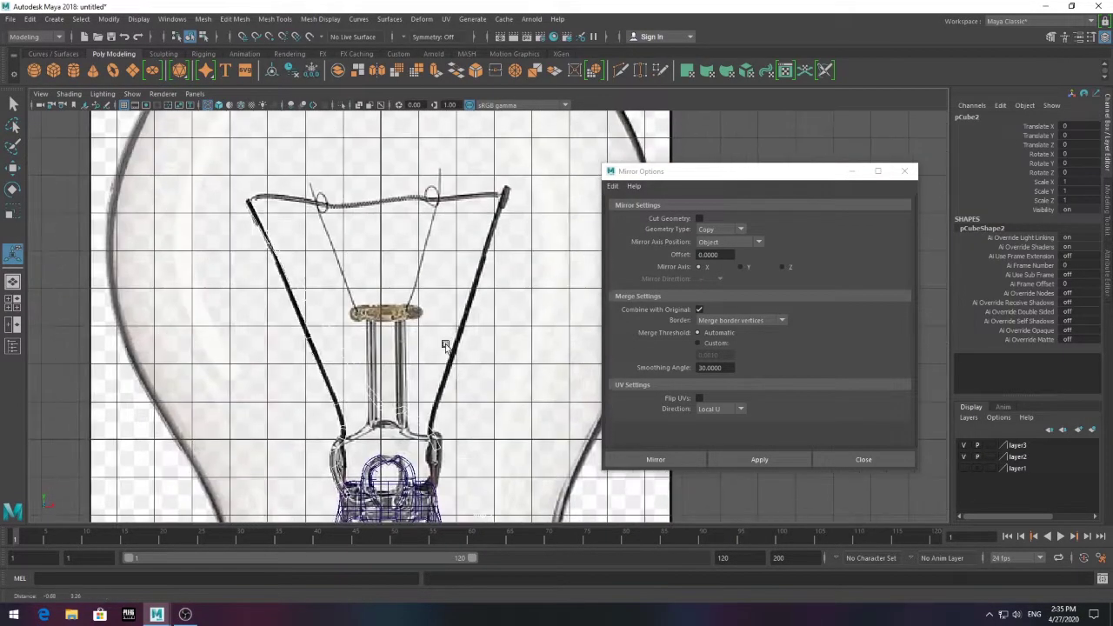
pyautogui.scroll(3, 492, 326)
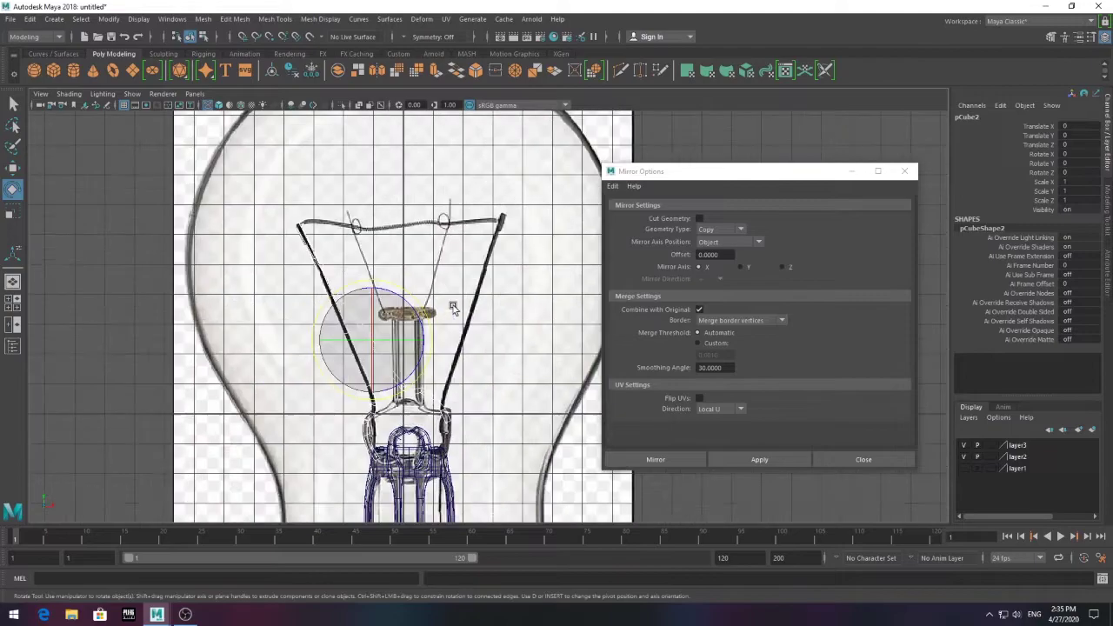
pyautogui.scroll(3, 470, 313)
pyautogui.moveTo(492, 323)
pyautogui.keyDown('alt'); pyautogui.mouseDown()
pyautogui.moveTo(438, 287)
pyautogui.moveTo(380, 281)
pyautogui.mouseUp(); pyautogui.keyUp('alt')
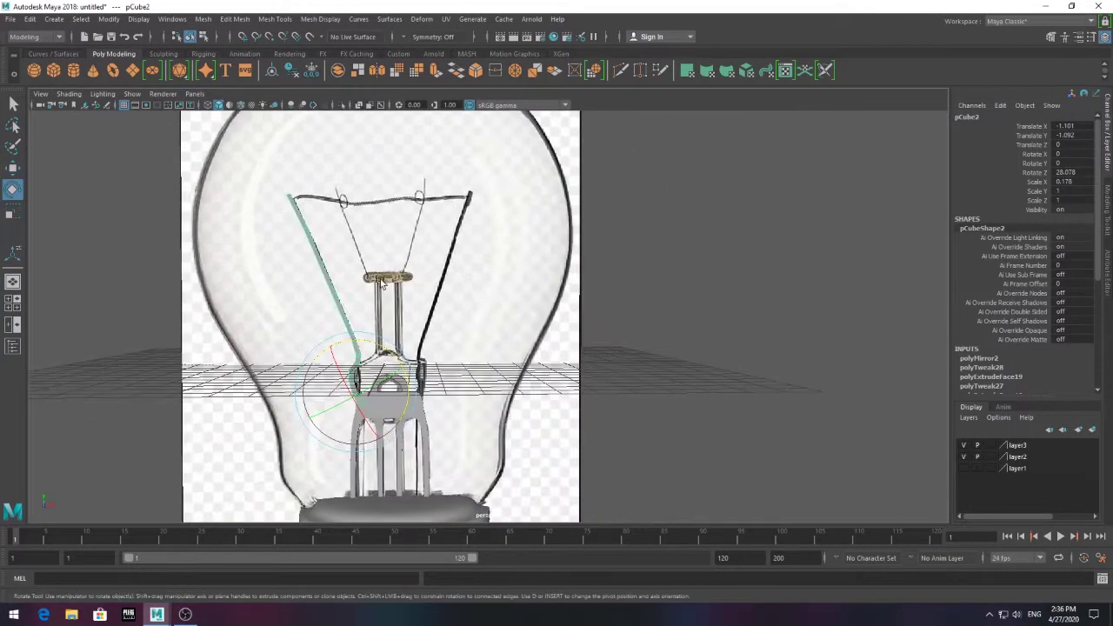
# Duplicate the wire, rotate it 180 in Y and move it onto the right support
pyautogui.hotkey('ctrl', 'd')
pyautogui.moveTo(383, 340); pyautogui.dragTo(402, 352)
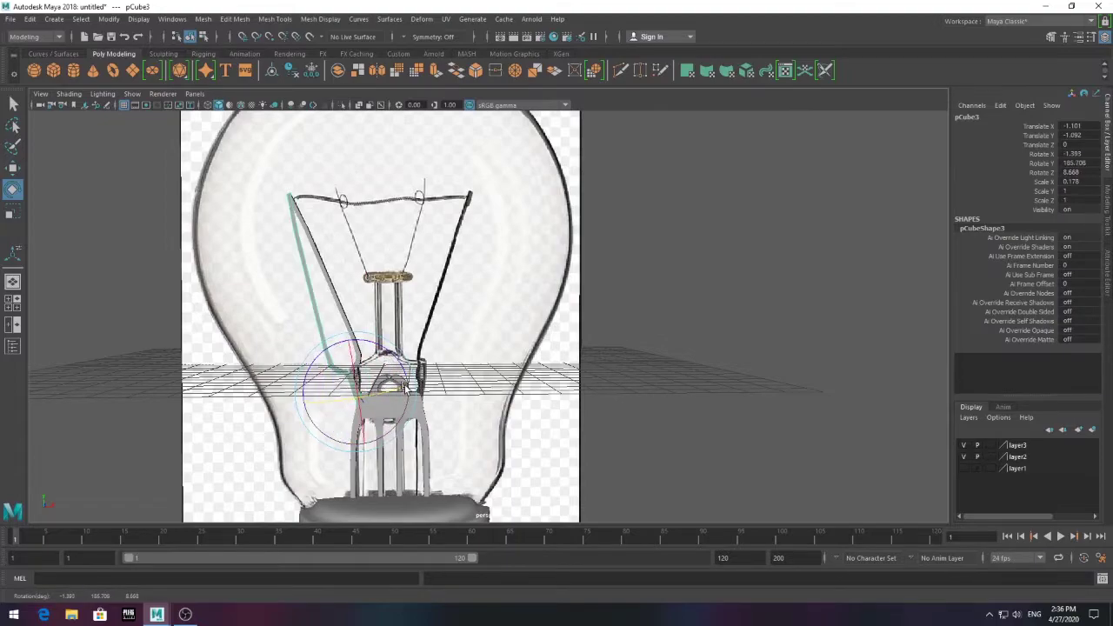
pyautogui.moveTo(405, 389)
pyautogui.mouseDown()
pyautogui.moveTo(383, 365)
pyautogui.moveTo(470, 388)
pyautogui.moveTo(451, 396)
pyautogui.mouseUp()
pyautogui.press('w')
pyautogui.press('space')
pyautogui.press('space')
pyautogui.scroll(3, 368, 368)
pyautogui.press('e')
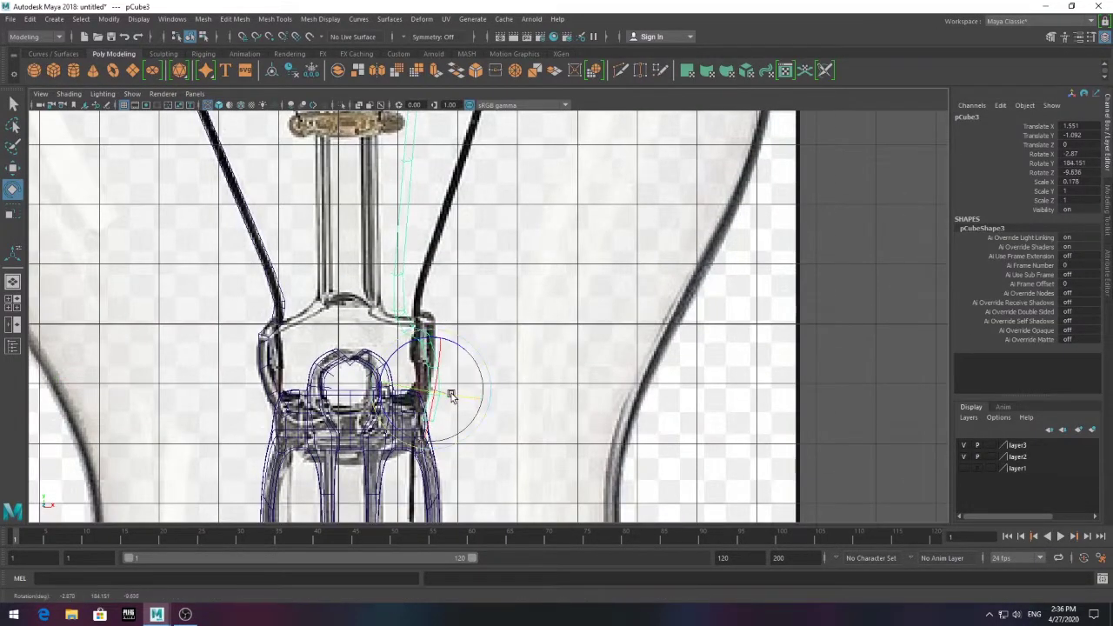
pyautogui.hotkey('ctrl', 'z')
pyautogui.hotkey('ctrl', 'z')
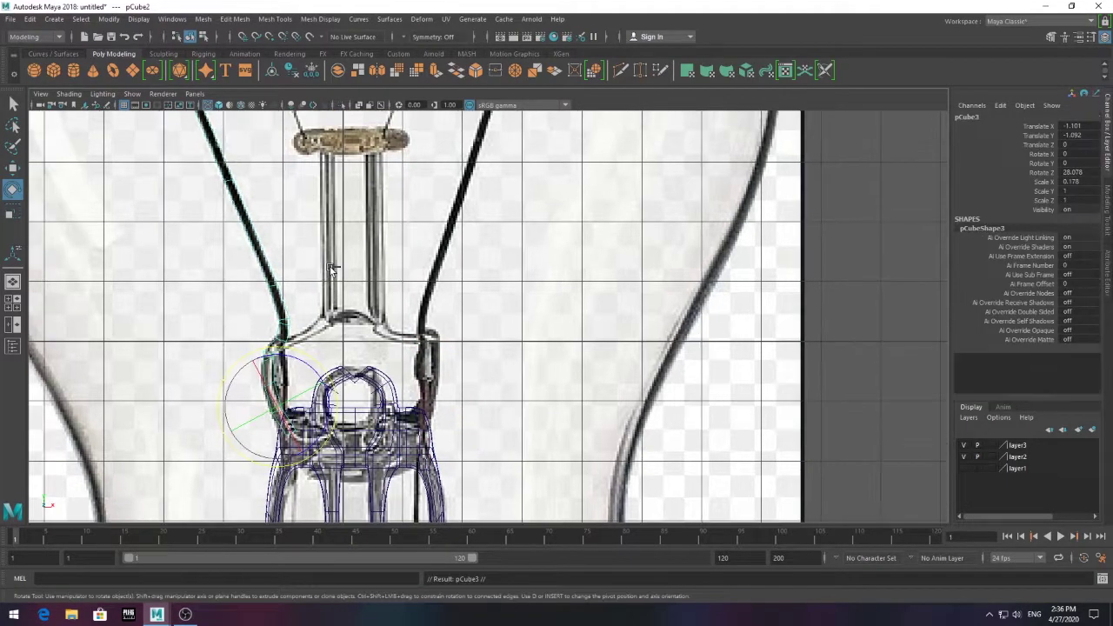
pyautogui.moveTo(315, 359); pyautogui.dragTo(334, 383)
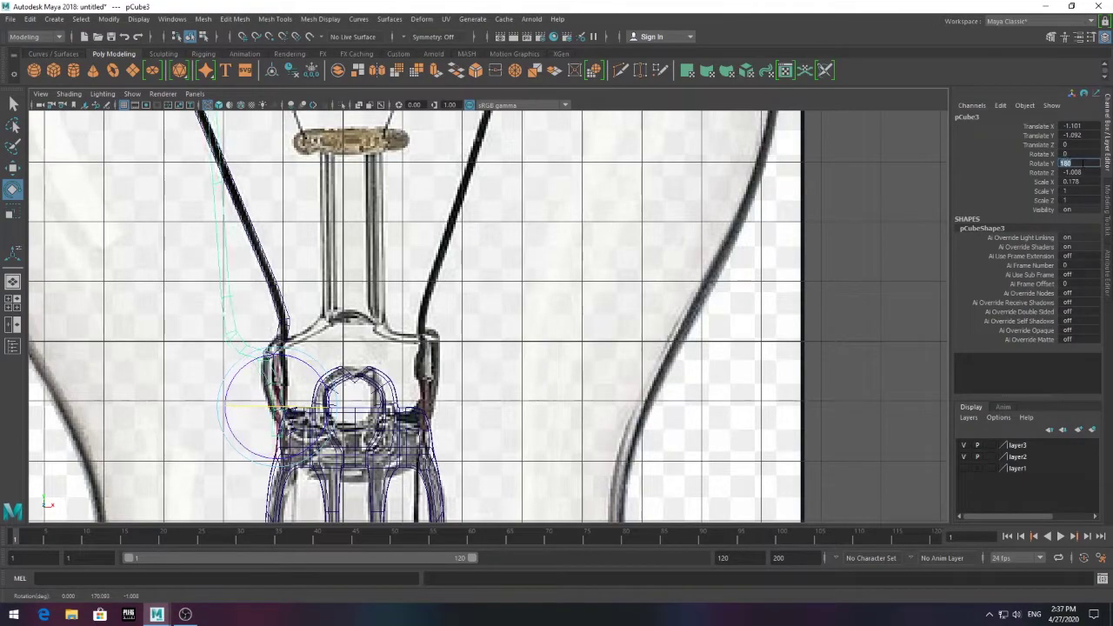
pyautogui.press('w')
pyautogui.moveTo(327, 405)
pyautogui.mouseDown()
pyautogui.moveTo(479, 405)
pyautogui.moveTo(461, 360)
pyautogui.moveTo(485, 410)
pyautogui.mouseUp()
pyautogui.press('w')
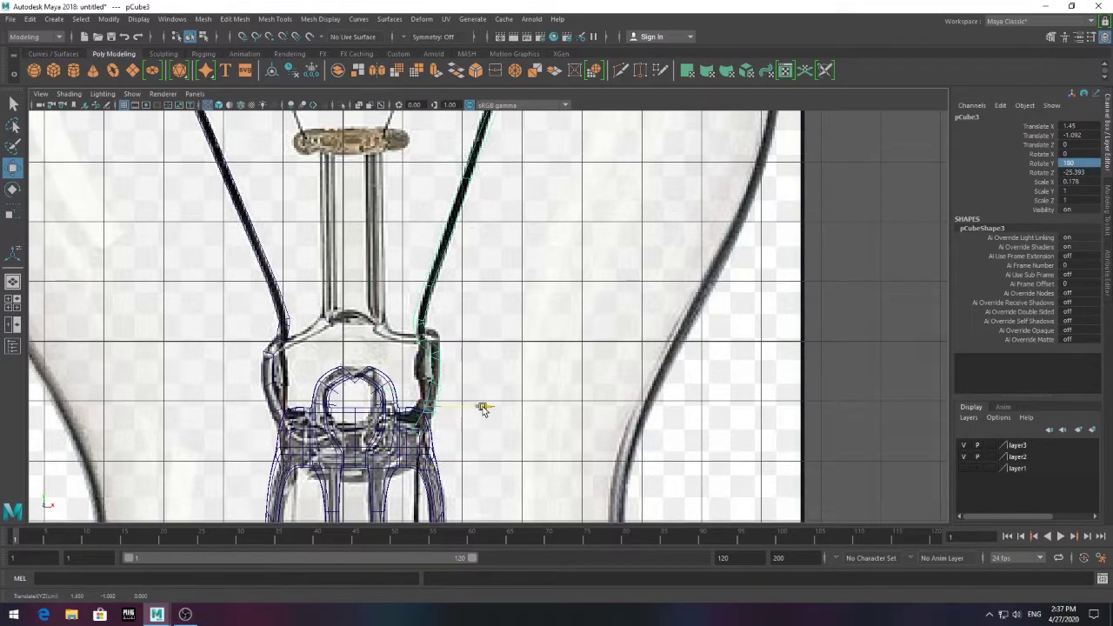
pyautogui.press('space')
pyautogui.press('space')
pyautogui.moveTo(514, 374)
pyautogui.keyDown('alt'); pyautogui.mouseDown()
pyautogui.moveTo(579, 320)
pyautogui.moveTo(468, 299)
pyautogui.mouseUp(); pyautogui.keyUp('alt')
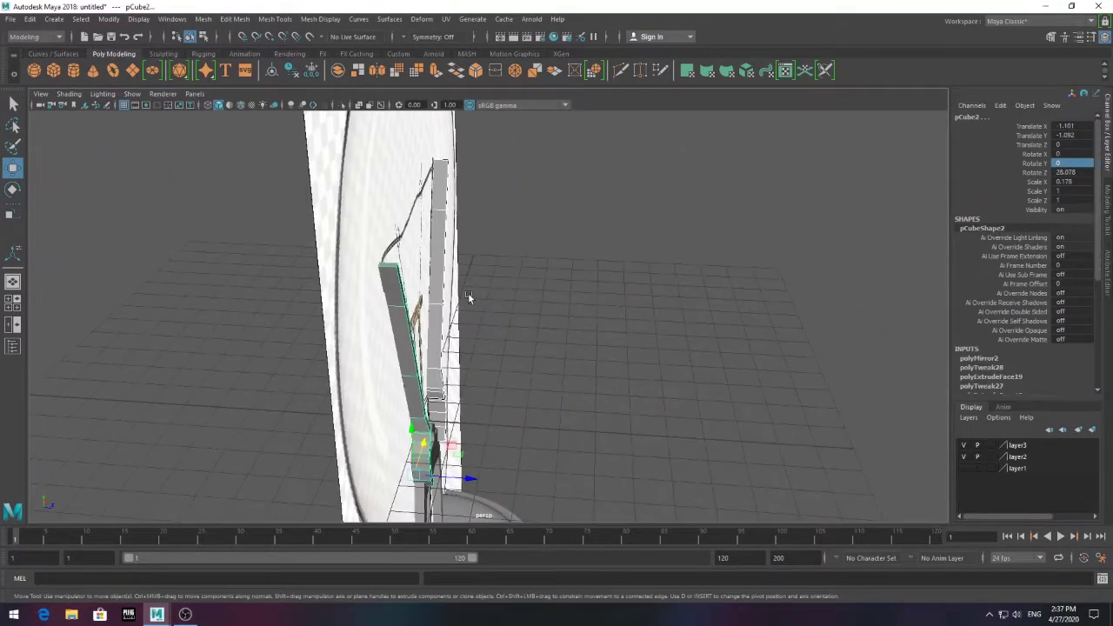
# Combine both wires into one mesh and scale its Z depth to 0.26
pyautogui.click(203, 19)
pyautogui.click(248, 72)
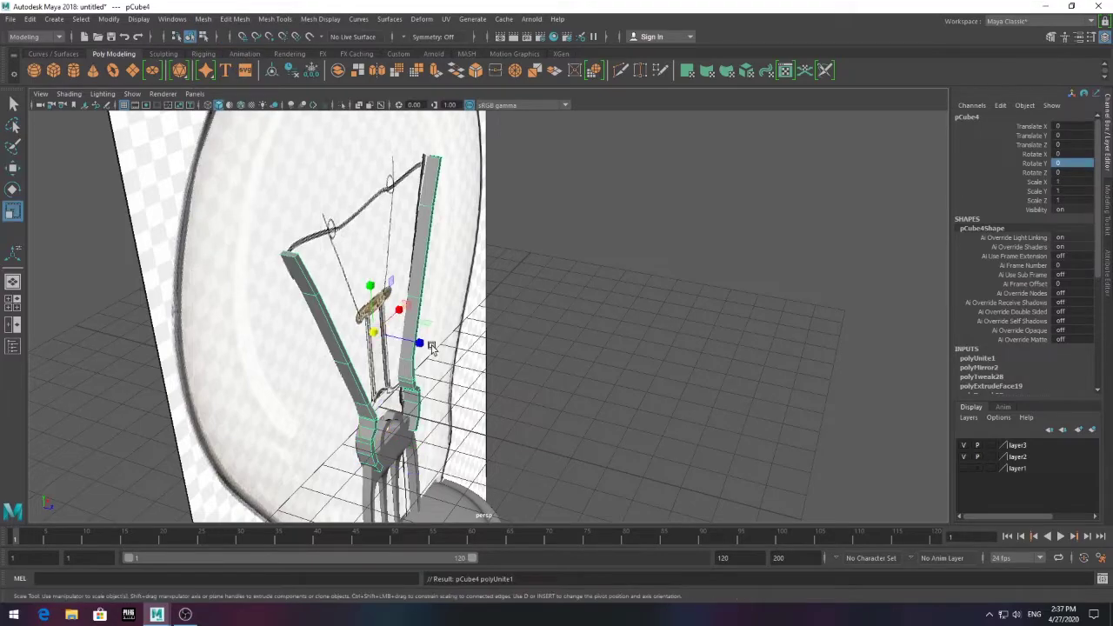
pyautogui.moveTo(432, 347); pyautogui.dragTo(385, 334)
pyautogui.keyDown('alt'); pyautogui.moveTo(376, 307); pyautogui.dragTo(213, 203, button='right'); pyautogui.keyUp('alt')
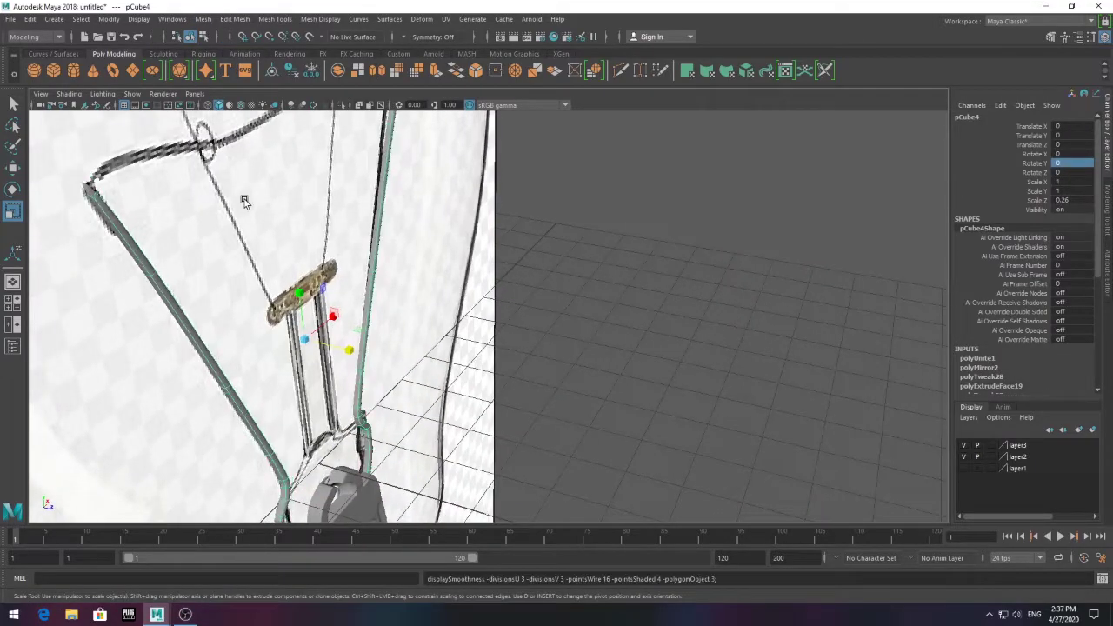
pyautogui.press('space')
pyautogui.press('space')
pyautogui.scroll(-3, 484, 344)
pyautogui.scroll(3, 484, 344)
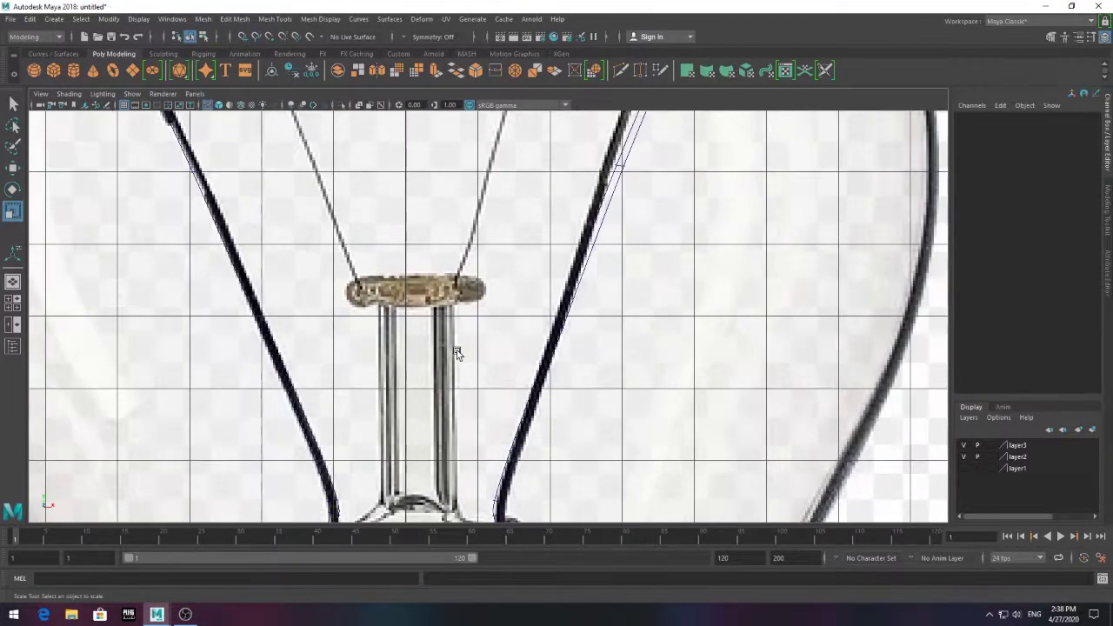
# Create a polygon sphere and raise it up to the filament cap
pyautogui.click(34, 71)
pyautogui.press('w')
pyautogui.moveTo(452, 400); pyautogui.dragTo(452, 380)
pyautogui.scroll(3, 527, 281)
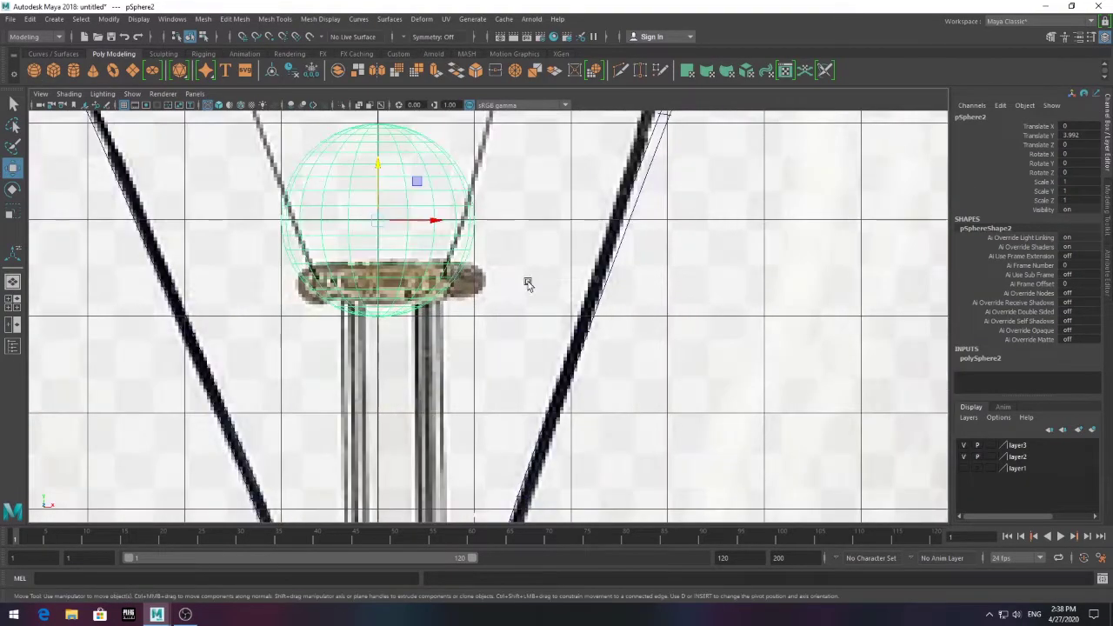
pyautogui.scroll(-1, 997, 368)
pyautogui.moveTo(1022, 361); pyautogui.dragTo(1022, 371)
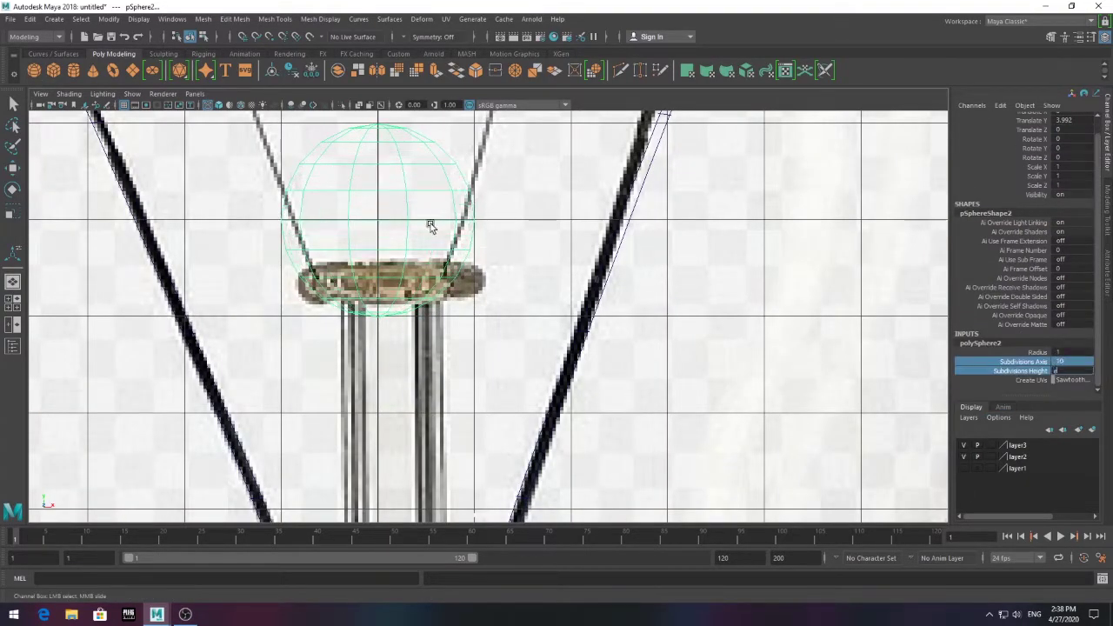
pyautogui.click(353, 202)
pyautogui.click(353, 179)
# Scale the sphere into a thin oval disk, Y ≈0.18 and Z ≈0.27
pyautogui.press('r')
pyautogui.moveTo(380, 179); pyautogui.dragTo(380, 210)
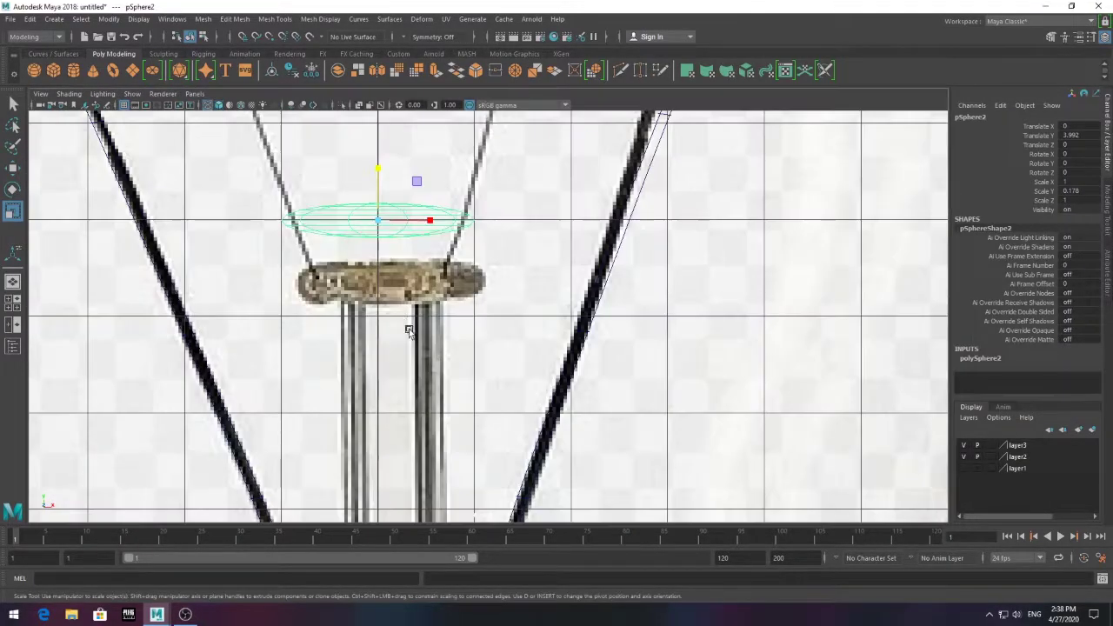
pyautogui.moveTo(379, 265); pyautogui.dragTo(368, 268)
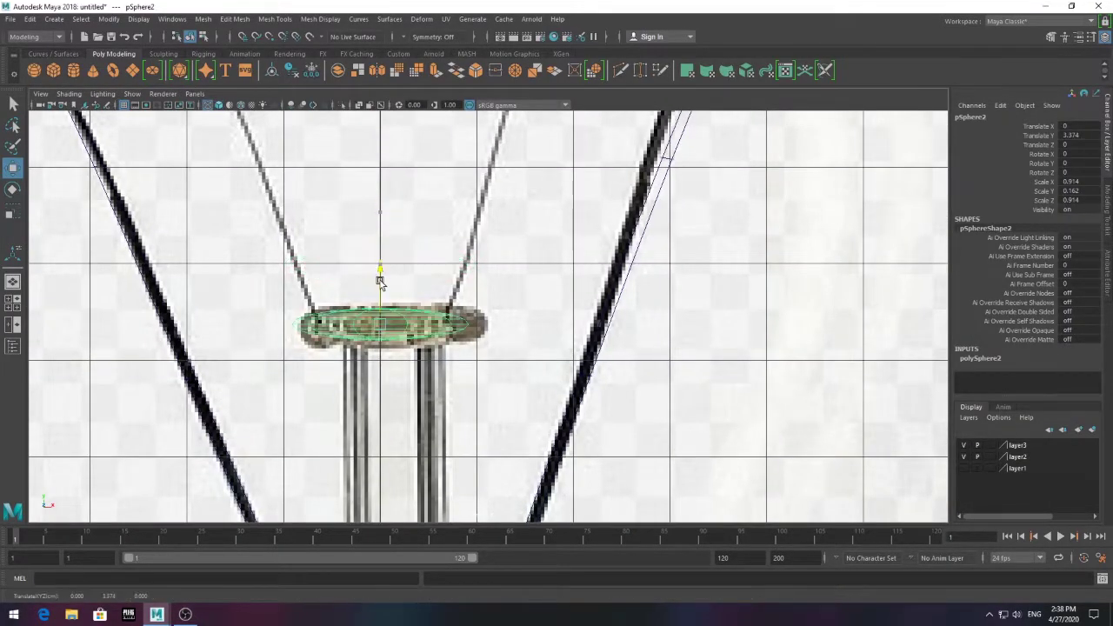
pyautogui.press('space')
pyautogui.press('space')
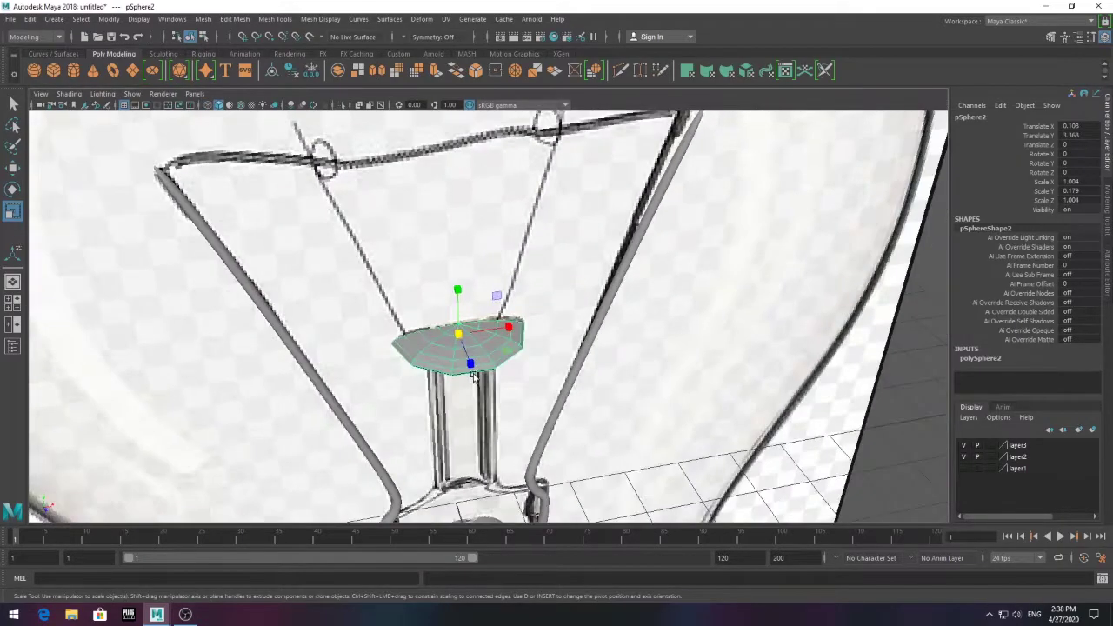
pyautogui.moveTo(435, 330)
pyautogui.mouseDown()
pyautogui.moveTo(464, 348)
pyautogui.moveTo(537, 326)
pyautogui.mouseUp()
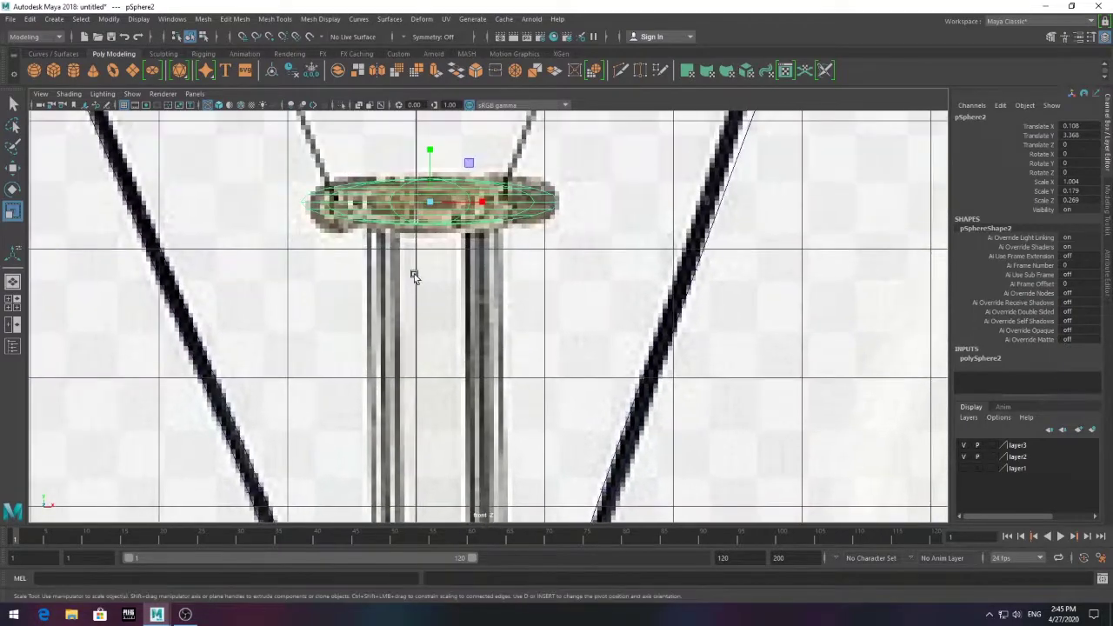
pyautogui.press('space')
pyautogui.press('space')
pyautogui.scroll(-2, 348, 348)
# Create a cylinder, shrink it to a 0.138 rod and raise it under the disk
pyautogui.click(73, 69)
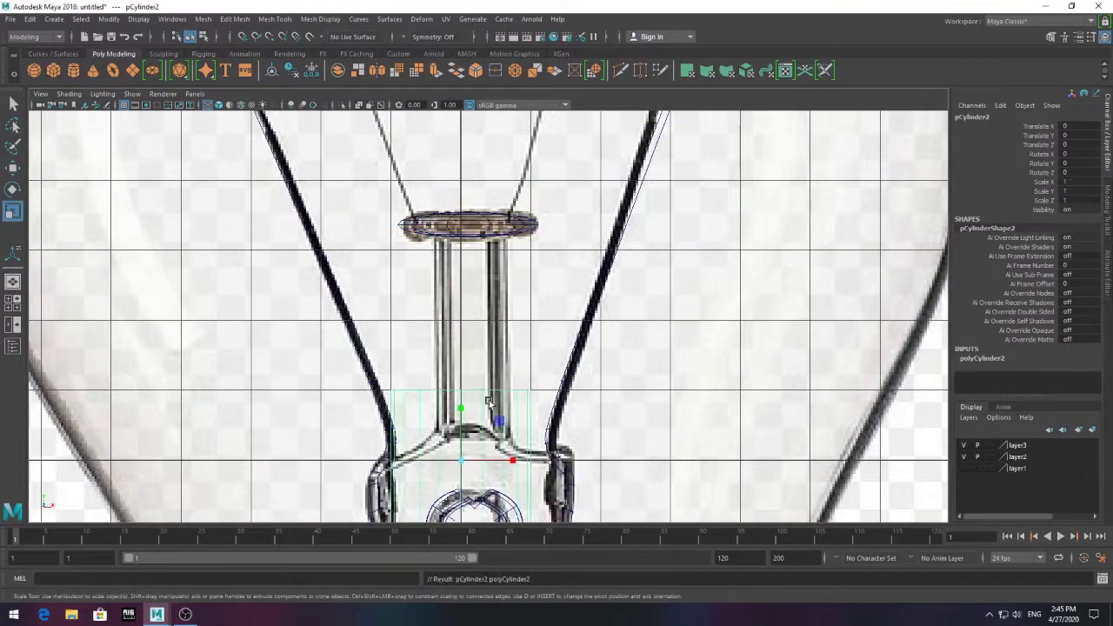
pyautogui.moveTo(460, 459); pyautogui.dragTo(408, 467)
pyautogui.press('w')
pyautogui.moveTo(475, 429); pyautogui.dragTo(475, 282)
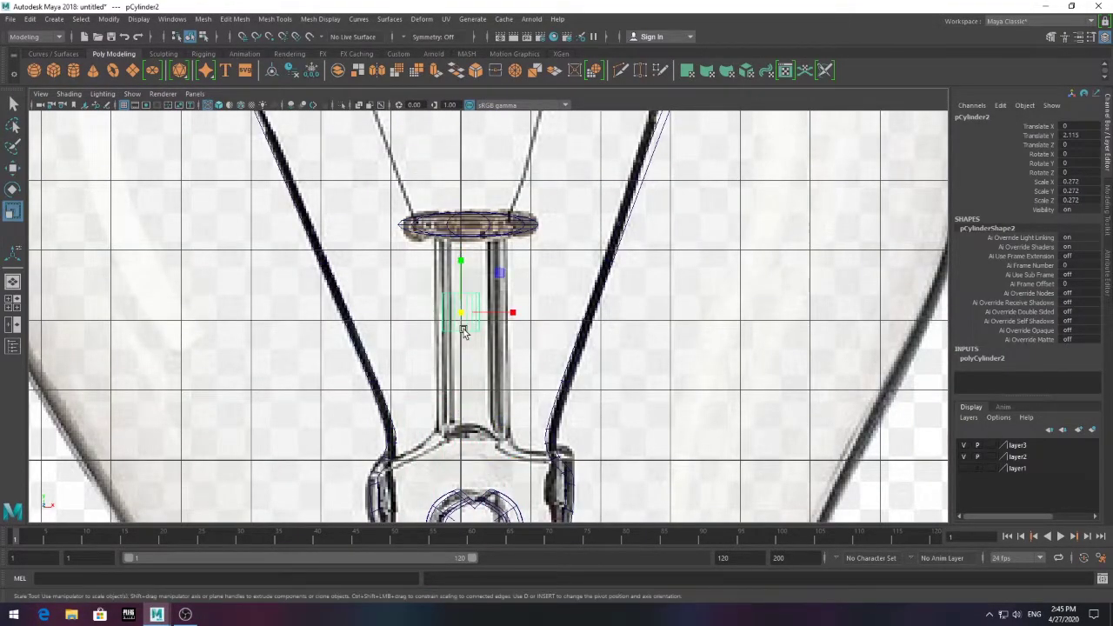
pyautogui.moveTo(463, 331); pyautogui.dragTo(458, 306)
pyautogui.press('w')
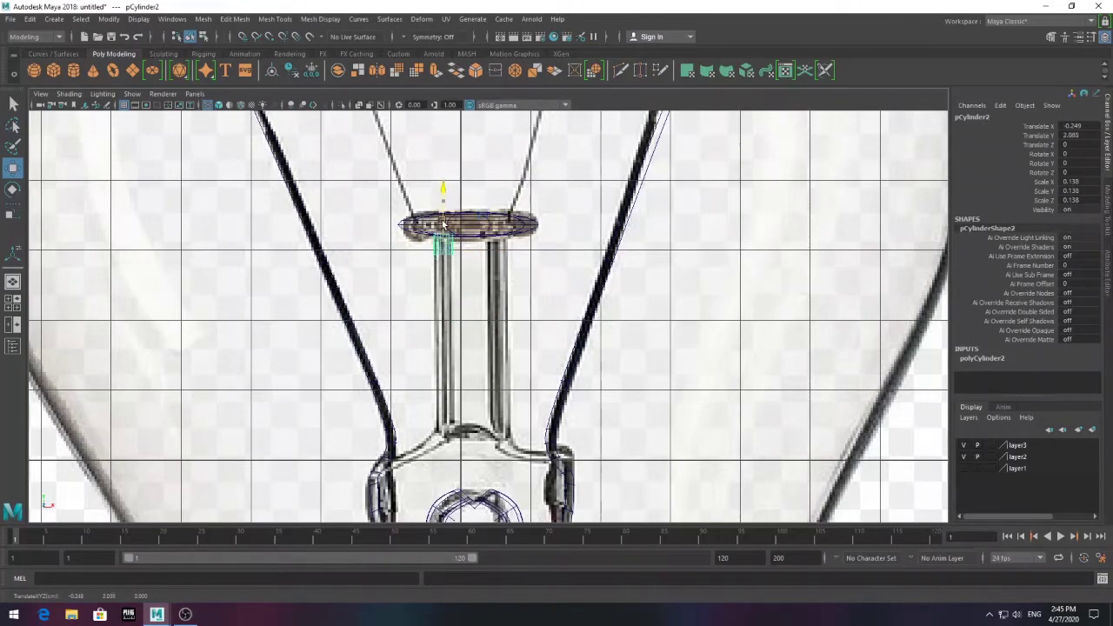
# Duplicate the rod, move the copy left, and combine both rods into one mesh
pyautogui.hotkey('ctrl', 'd')
pyautogui.moveTo(536, 241); pyautogui.dragTo(485, 241)
pyautogui.scroll(2, 485, 241)
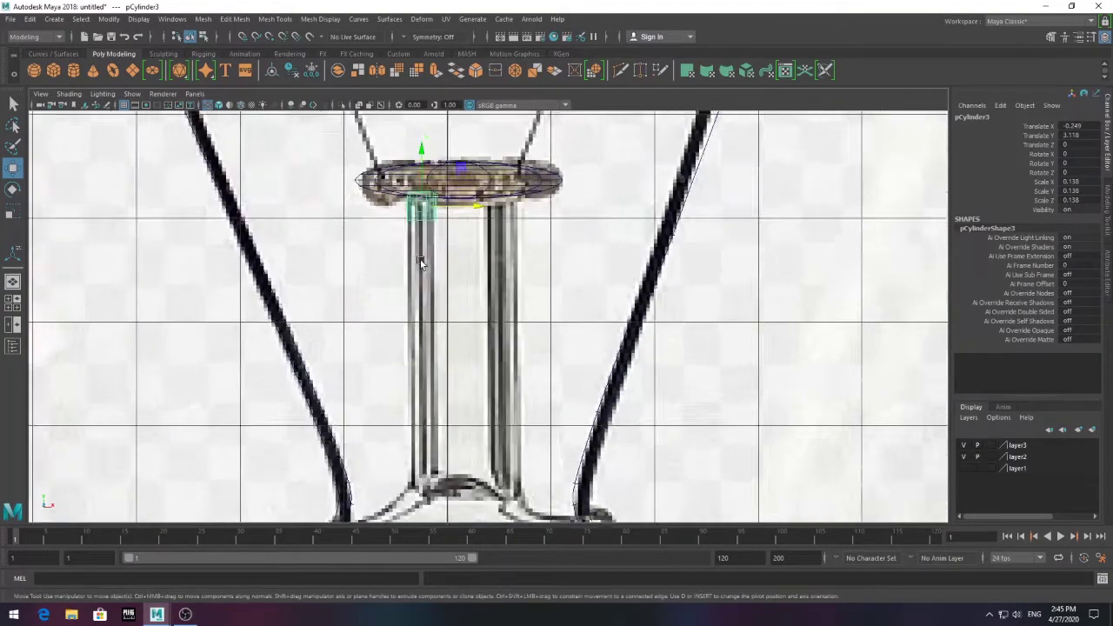
pyautogui.scroll(2, 495, 187)
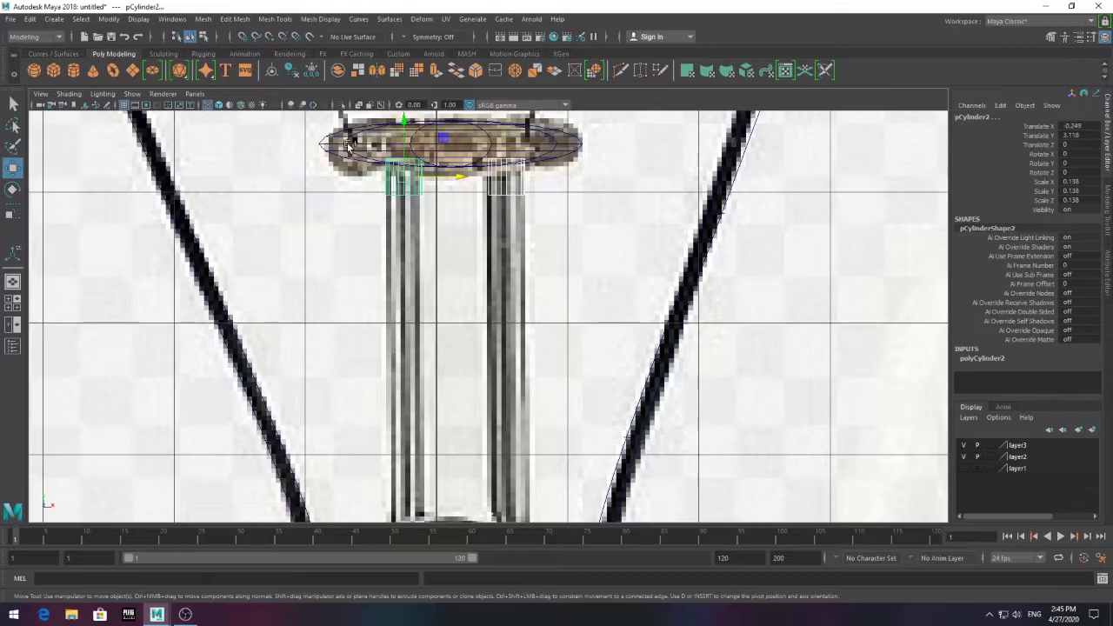
pyautogui.keyDown('shift'); pyautogui.click(400, 165); pyautogui.keyUp('shift')
pyautogui.click(203, 19)
pyautogui.click(218, 50)
pyautogui.rightClick(402, 167)
# Select the bottom-end faces of the combined rod mesh
pyautogui.click(402, 167)
pyautogui.hotkey('ctrl', 'a')
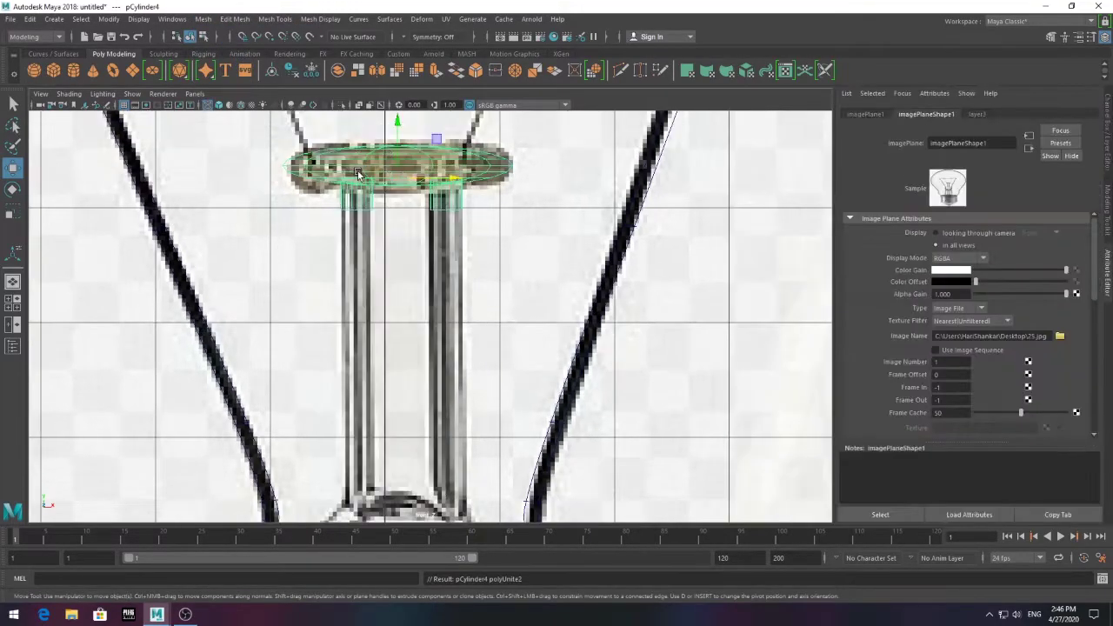
pyautogui.click(315, 171)
pyautogui.click(315, 171)
pyautogui.click(314, 172)
pyautogui.click(315, 172)
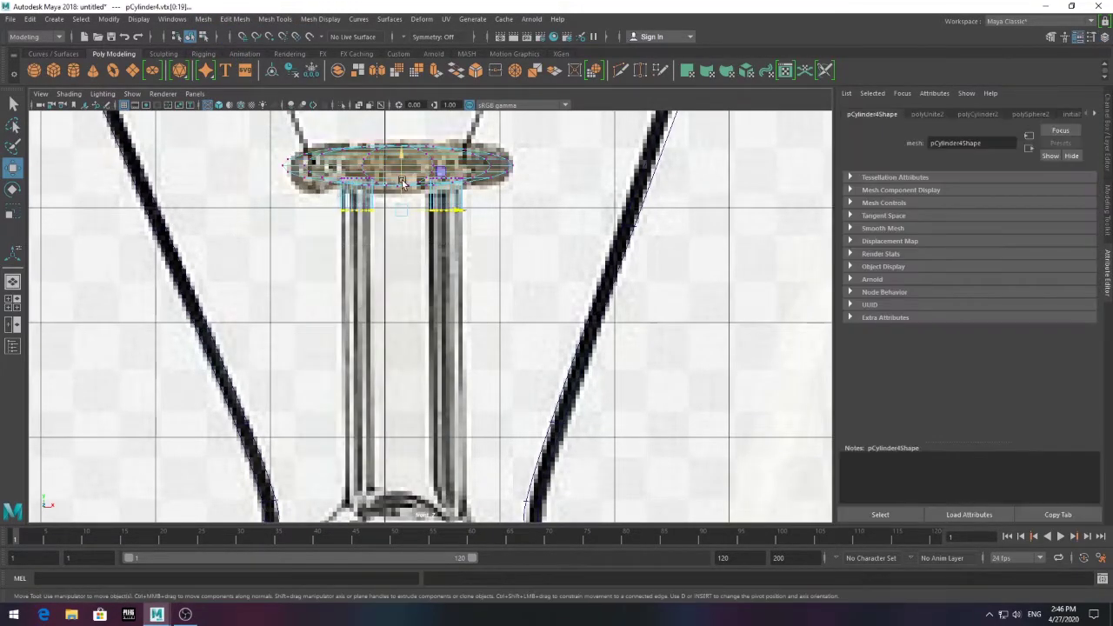
pyautogui.press('F9')
pyautogui.moveTo(296, 448); pyautogui.dragTo(522, 487)
pyautogui.scroll(2, 418, 422)
pyautogui.scroll(2, 409, 352)
pyautogui.scroll(2, 409, 351)
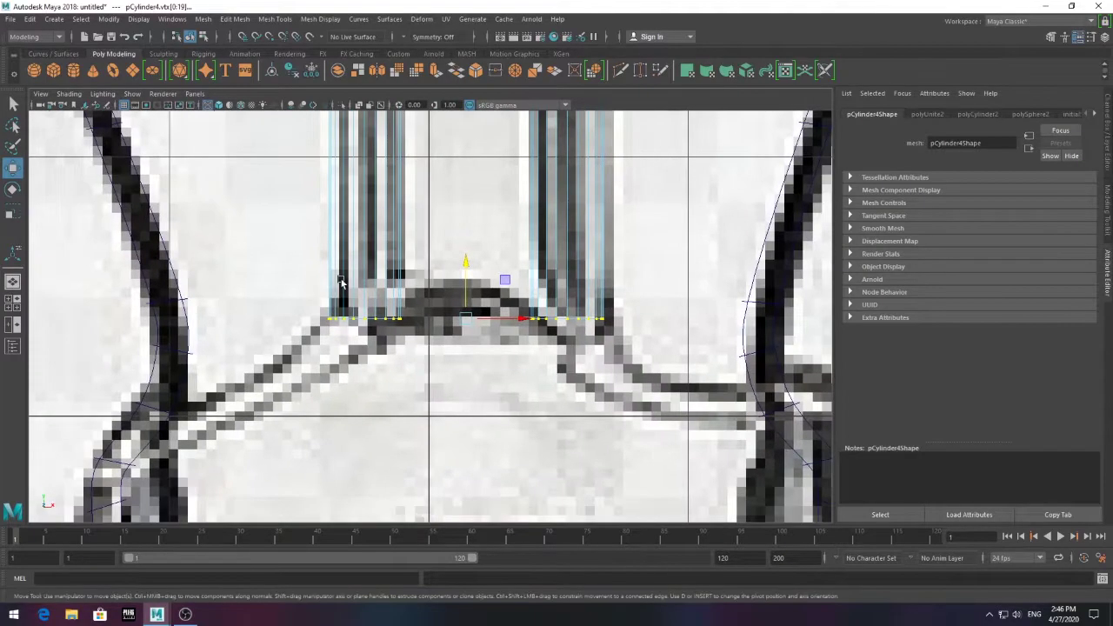
pyautogui.hotkey('ctrl', 'F11')
# Extrude the bottom faces down and left, bending them along the diagonal support wire
pyautogui.click(435, 70)
pyautogui.scroll(1, 400, 287)
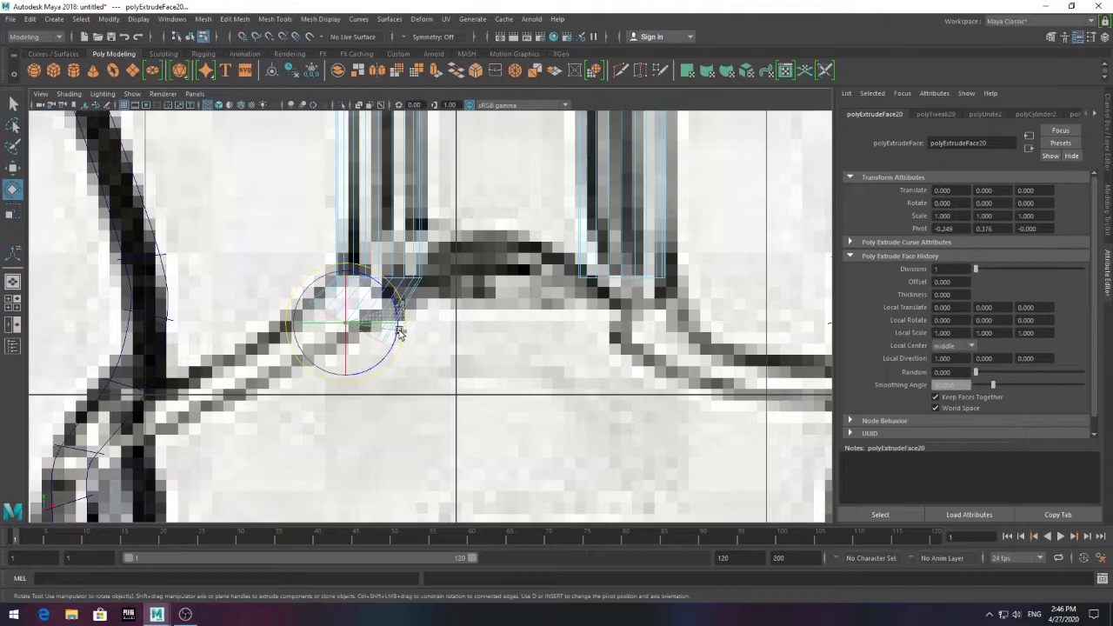
pyautogui.press('w')
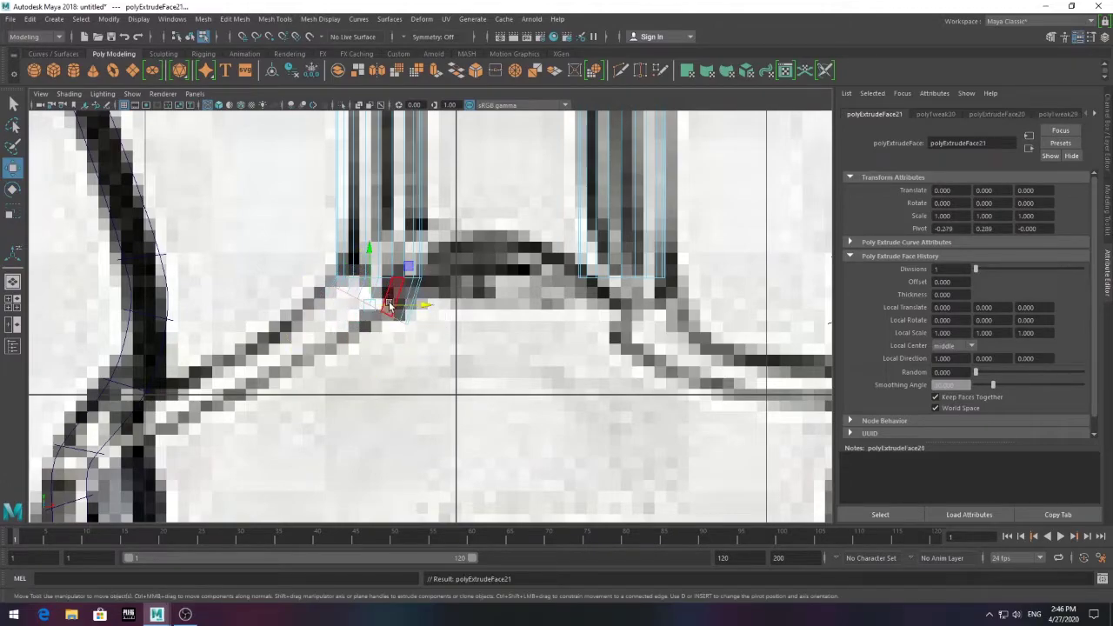
pyautogui.moveTo(391, 303); pyautogui.dragTo(336, 287)
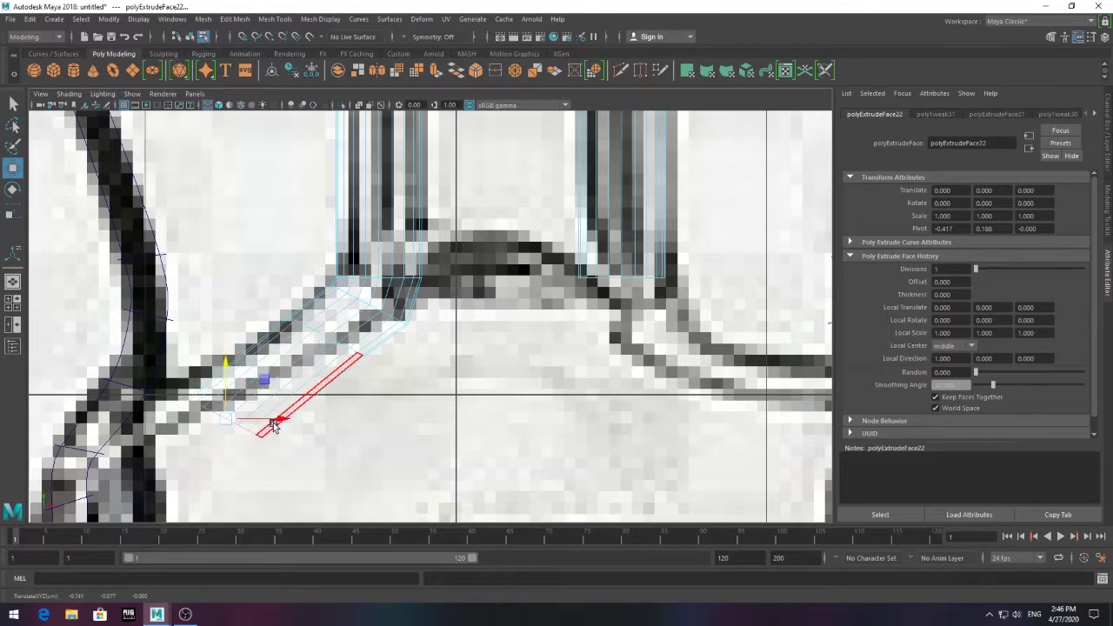
pyautogui.press('e')
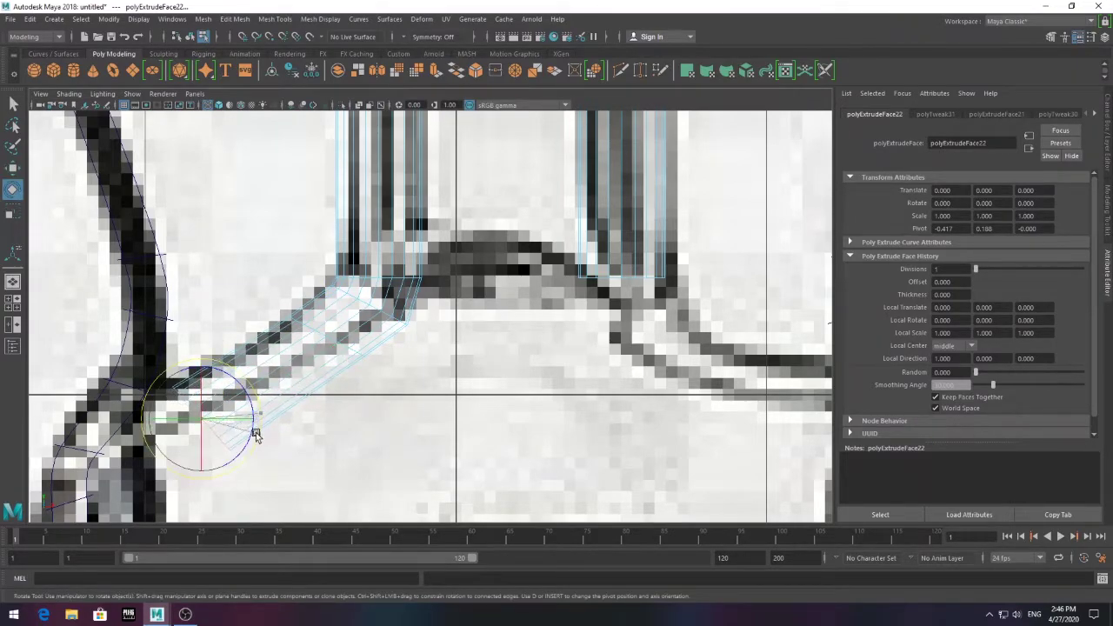
pyautogui.press('w')
pyautogui.keyDown('shift'); pyautogui.moveTo(244, 421); pyautogui.dragTo(174, 426); pyautogui.keyUp('shift')
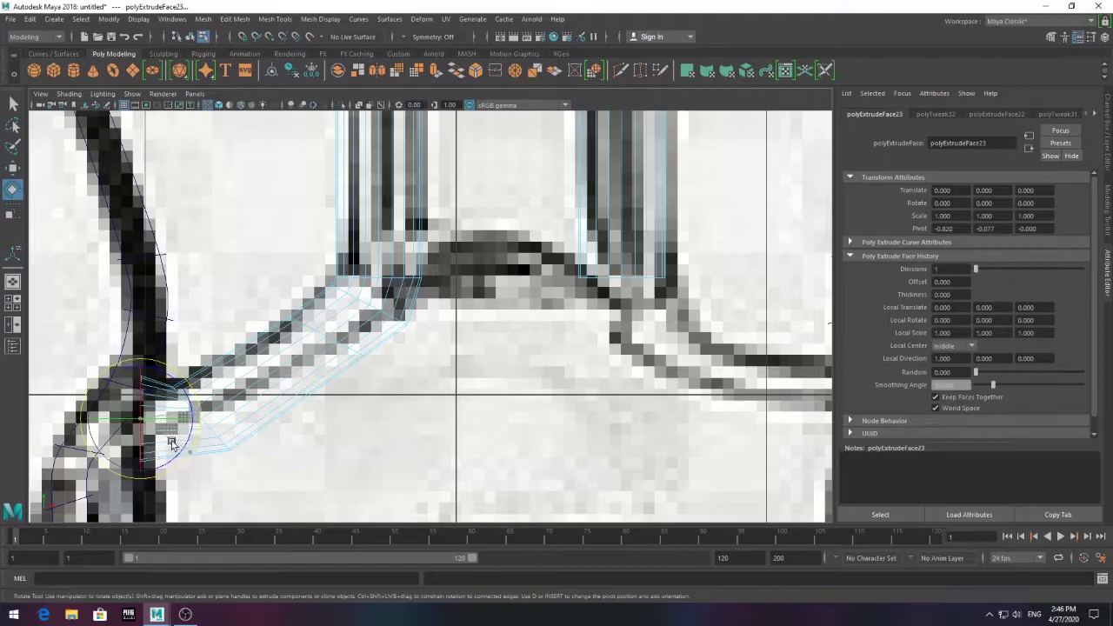
pyautogui.scroll(2, 322, 313)
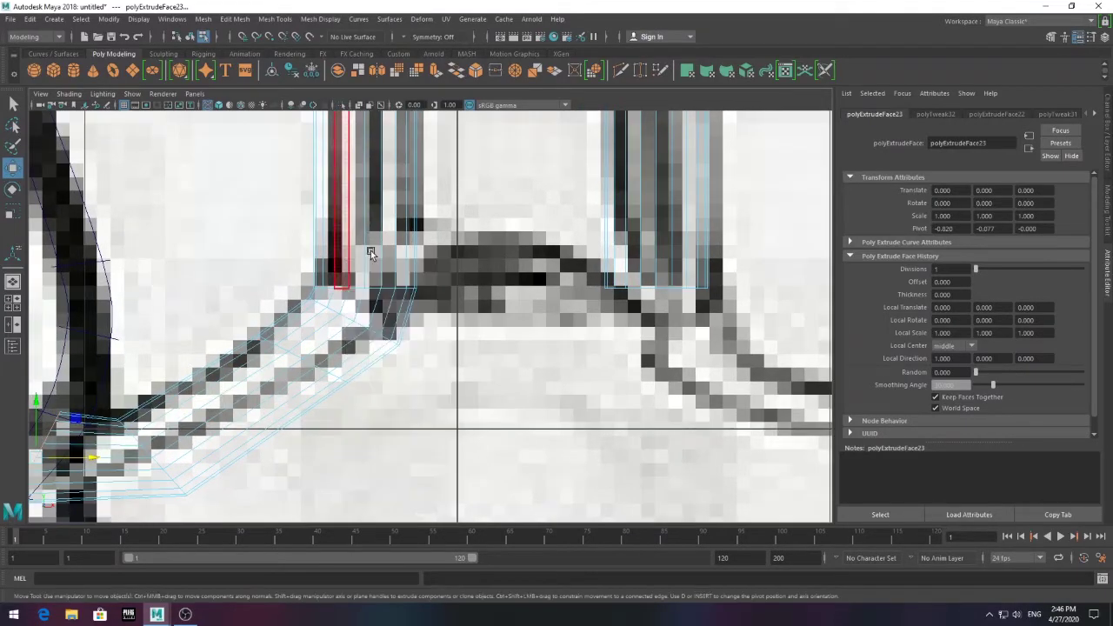
pyautogui.scroll(-5, 371, 250)
pyautogui.scroll(4, 395, 262)
pyautogui.scroll(-5, 460, 293)
# Separate the rod mesh into pieces and select the left rod with its arm
pyautogui.scroll(2, 423, 300)
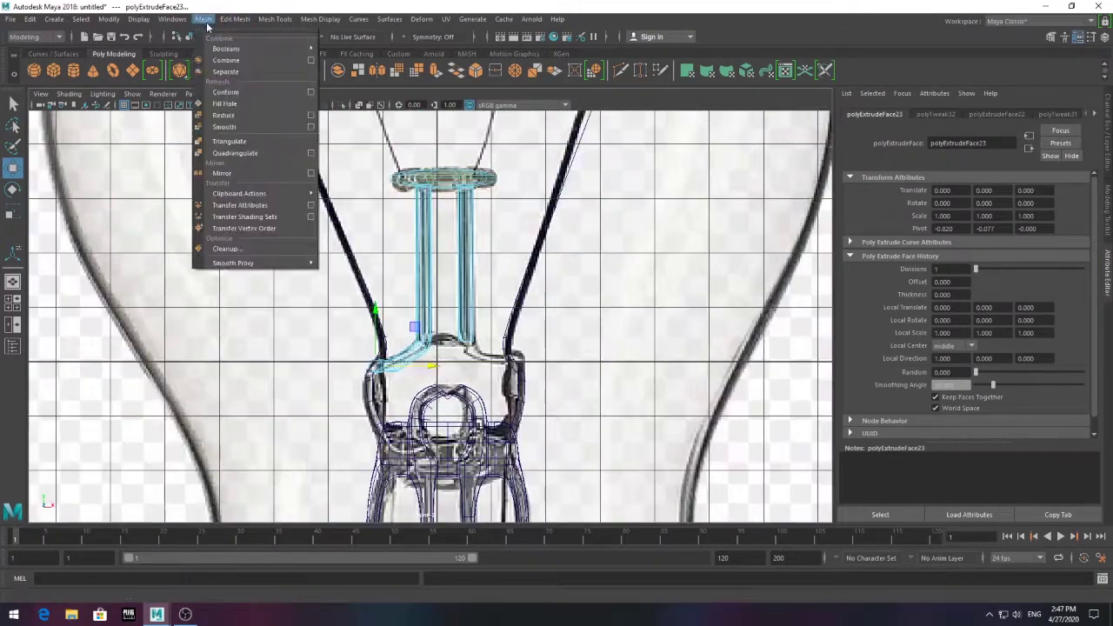
pyautogui.press('F8')
pyautogui.scroll(2, 501, 242)
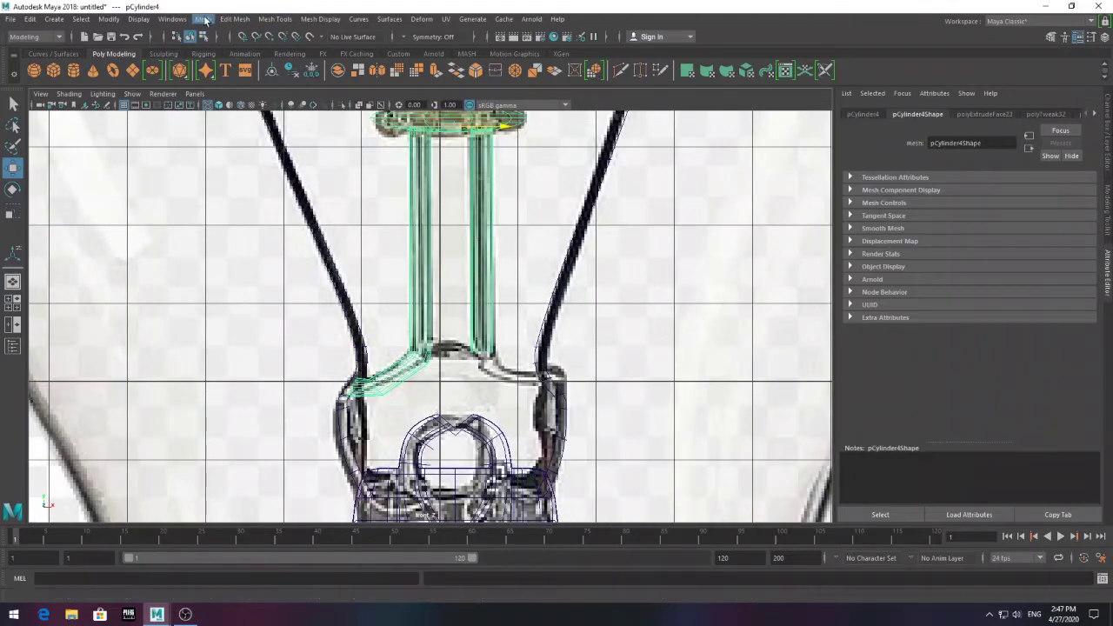
pyautogui.click(205, 20)
pyautogui.click(225, 70)
pyautogui.click(494, 237)
pyautogui.click(423, 293)
# Mirror the arm piece across to the right side
pyautogui.scroll(2, 423, 294)
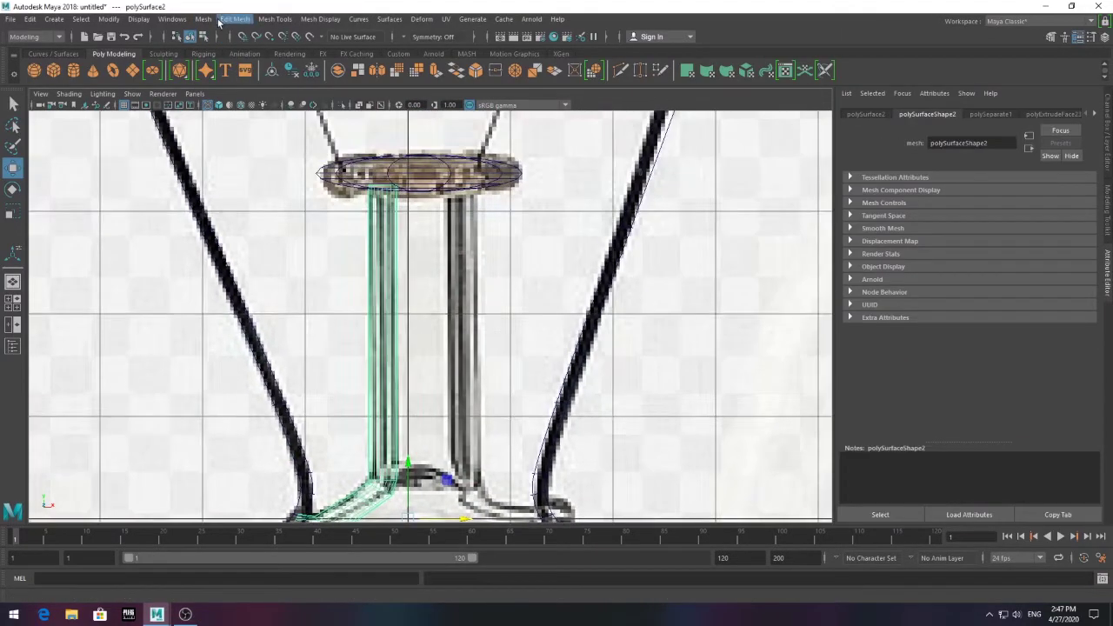
pyautogui.click(204, 19)
pyautogui.click(228, 176)
pyautogui.keyDown('alt'); pyautogui.moveTo(475, 400); pyautogui.dragTo(442, 322, button='middle'); pyautogui.keyUp('alt')
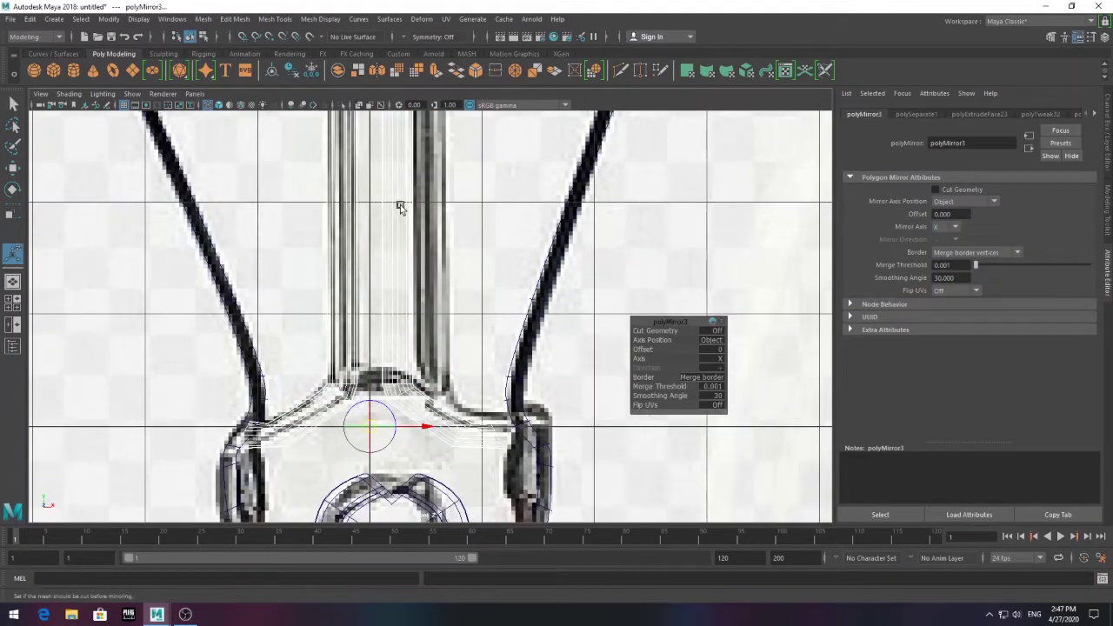
pyautogui.click(455, 233)
# Separate the mirrored arm, move it under the right rod, and combine the stem pieces
pyautogui.click(408, 235)
pyautogui.click(205, 20)
pyautogui.click(224, 69)
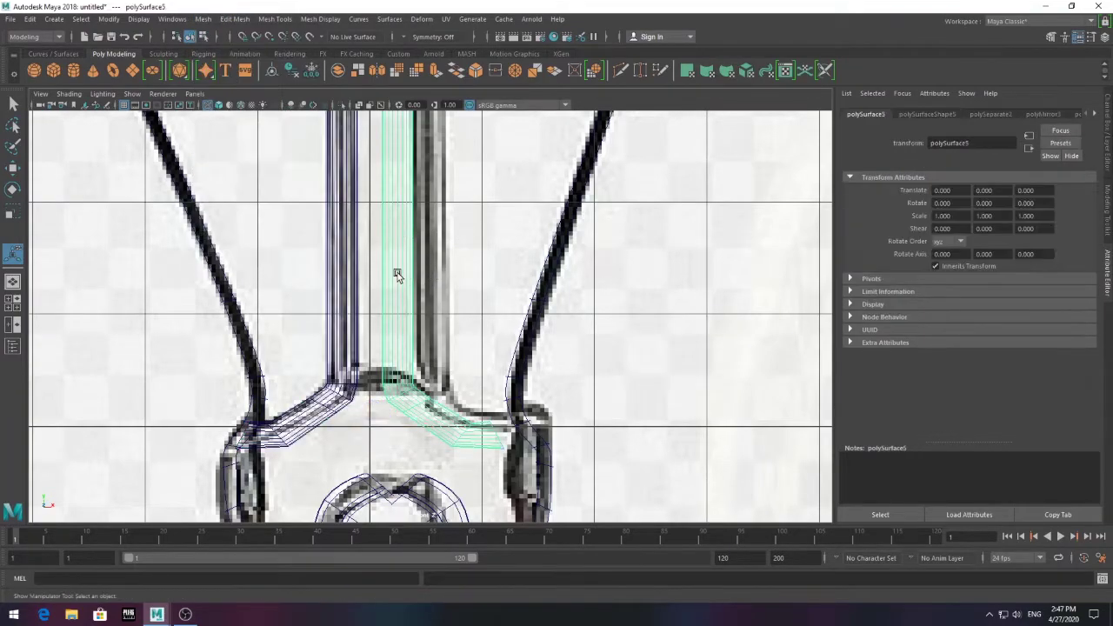
pyautogui.scroll(-2, 397, 274)
pyautogui.moveTo(450, 369); pyautogui.dragTo(468, 391)
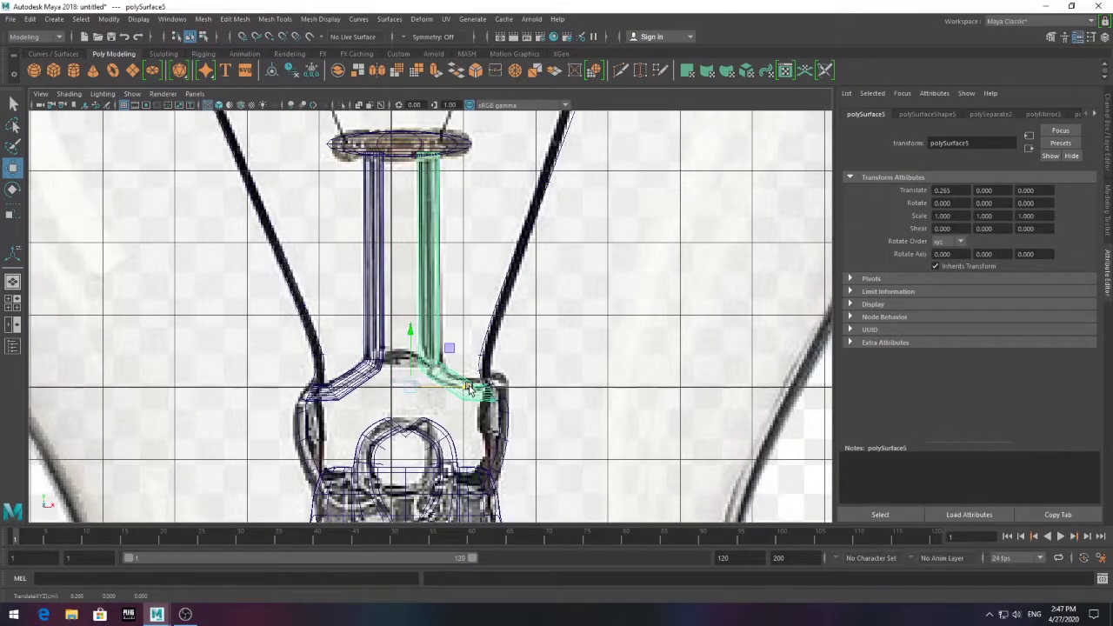
pyautogui.click(275, 19)
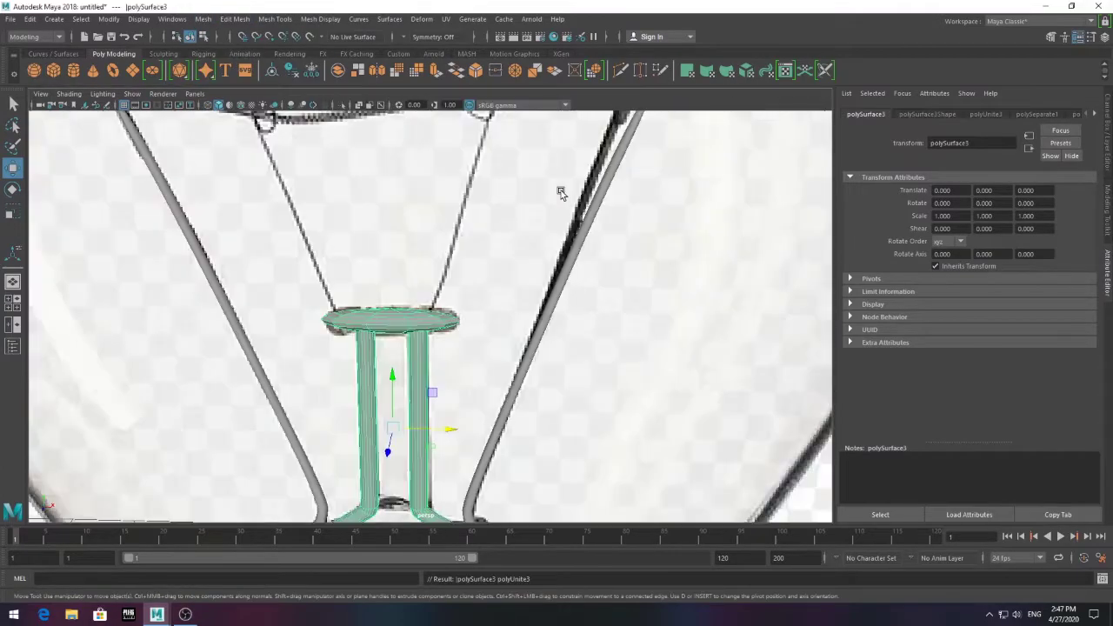
pyautogui.moveTo(562, 192)
pyautogui.keyDown('alt'); pyautogui.mouseDown()
pyautogui.moveTo(472, 330)
pyautogui.moveTo(402, 298)
pyautogui.mouseUp(); pyautogui.keyUp('alt')
pyautogui.scroll(5, 471, 329)
pyautogui.click(381, 228)
pyautogui.scroll(-3, 483, 311)
pyautogui.click(483, 310)
pyautogui.scroll(5, 402, 298)
pyautogui.click(427, 323)
pyautogui.press('1')
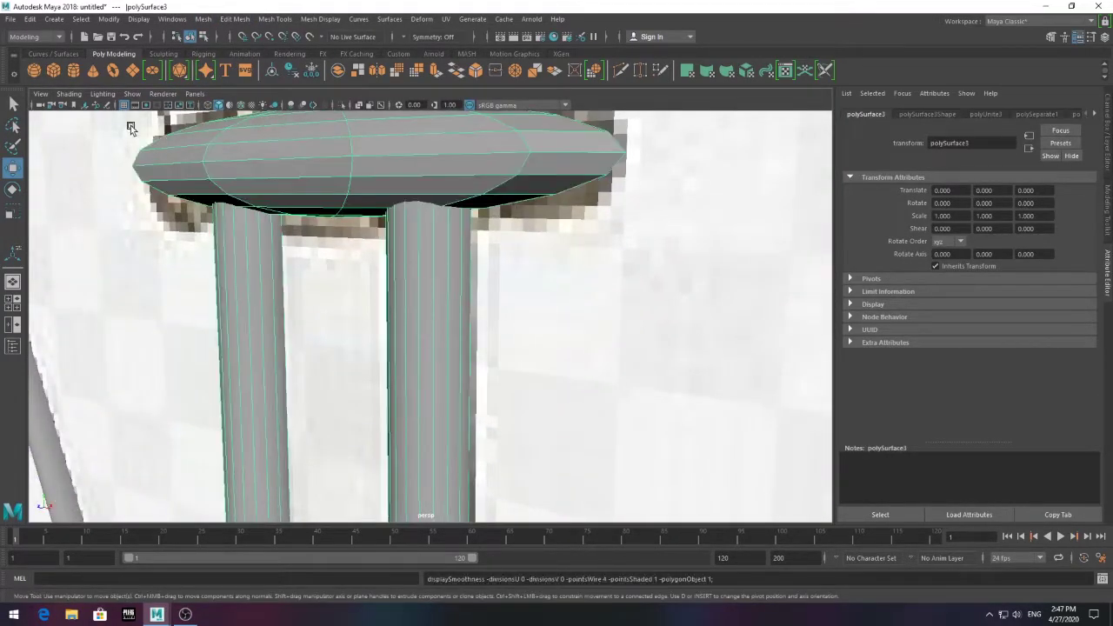
pyautogui.click(235, 19)
pyautogui.moveTo(275, 19)
pyautogui.click(291, 84)
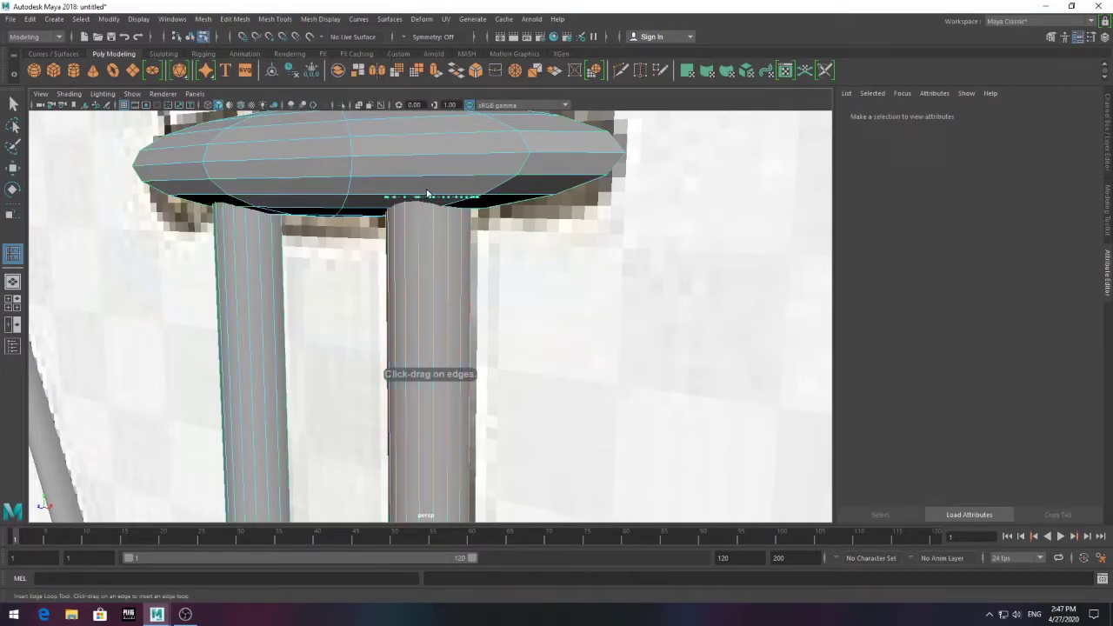
pyautogui.click(427, 195)
pyautogui.click(257, 192)
pyautogui.scroll(-5, 258, 192)
pyautogui.scroll(5, 488, 348)
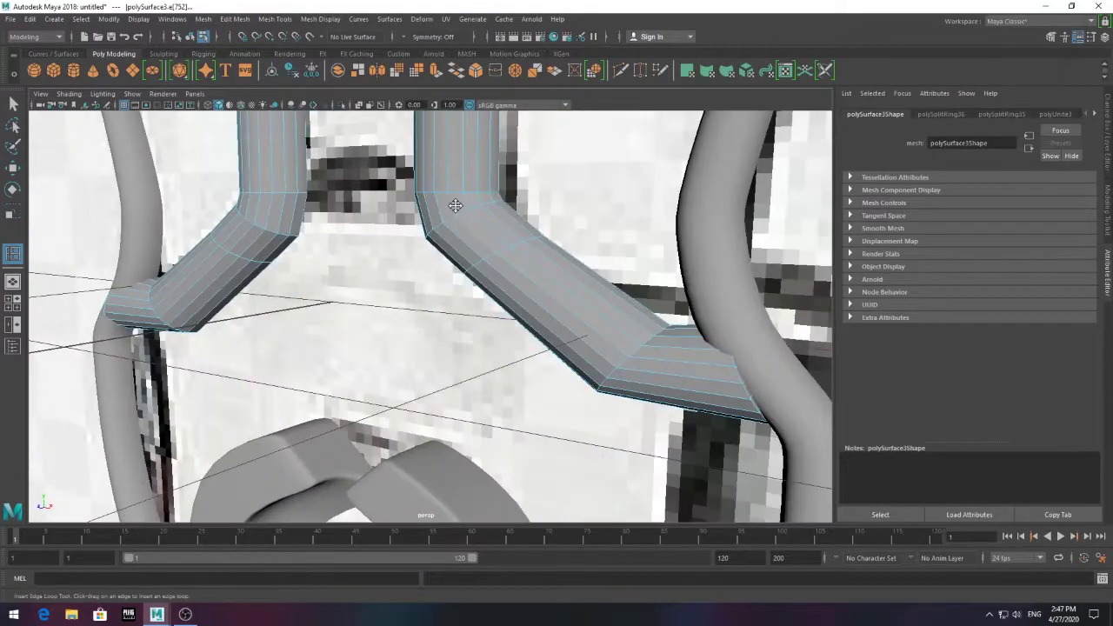
pyautogui.keyDown('alt'); pyautogui.moveTo(487, 348); pyautogui.dragTo(205, 320); pyautogui.keyUp('alt')
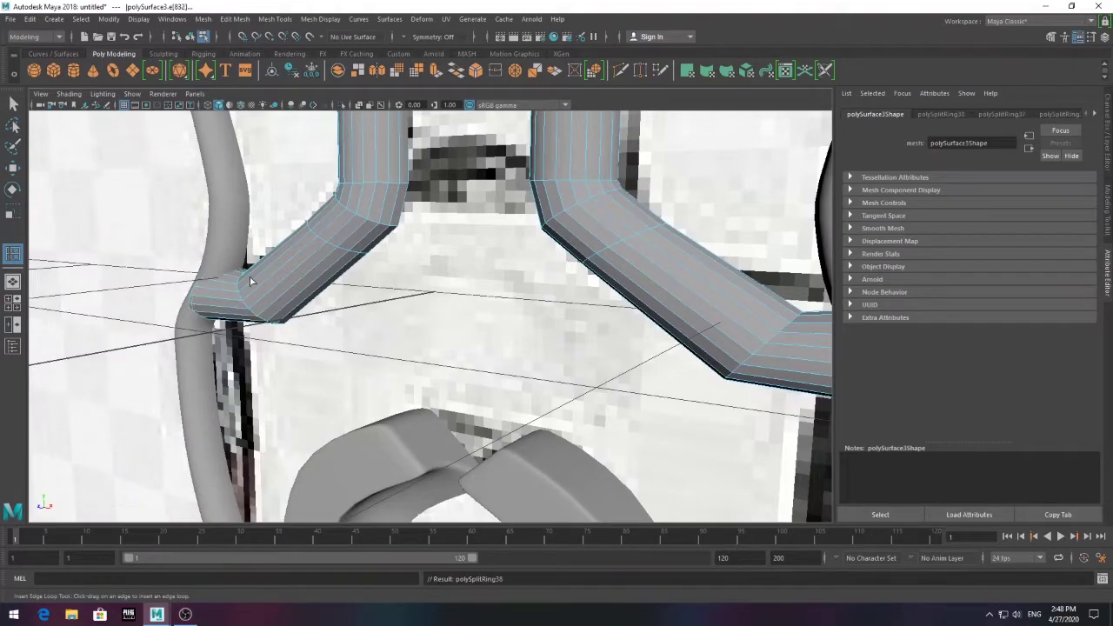
pyautogui.scroll(-5, 250, 281)
pyautogui.keyDown('alt'); pyautogui.moveTo(251, 281); pyautogui.dragTo(280, 175); pyautogui.keyUp('alt')
pyautogui.click(280, 175)
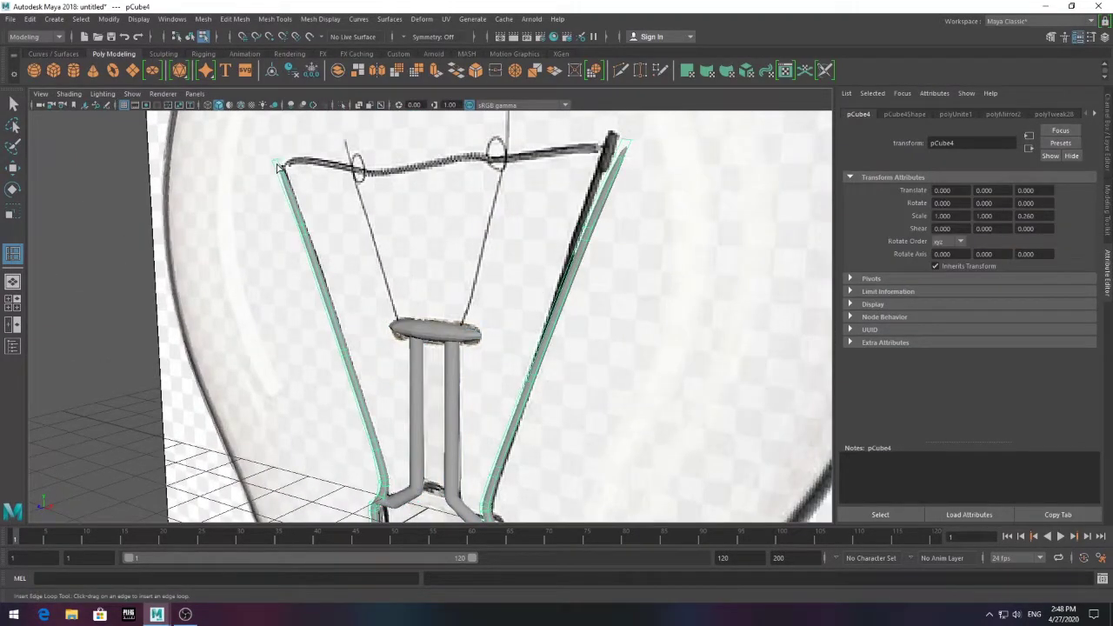
pyautogui.press('1')
pyautogui.click(280, 166)
pyautogui.scroll(-5, 479, 219)
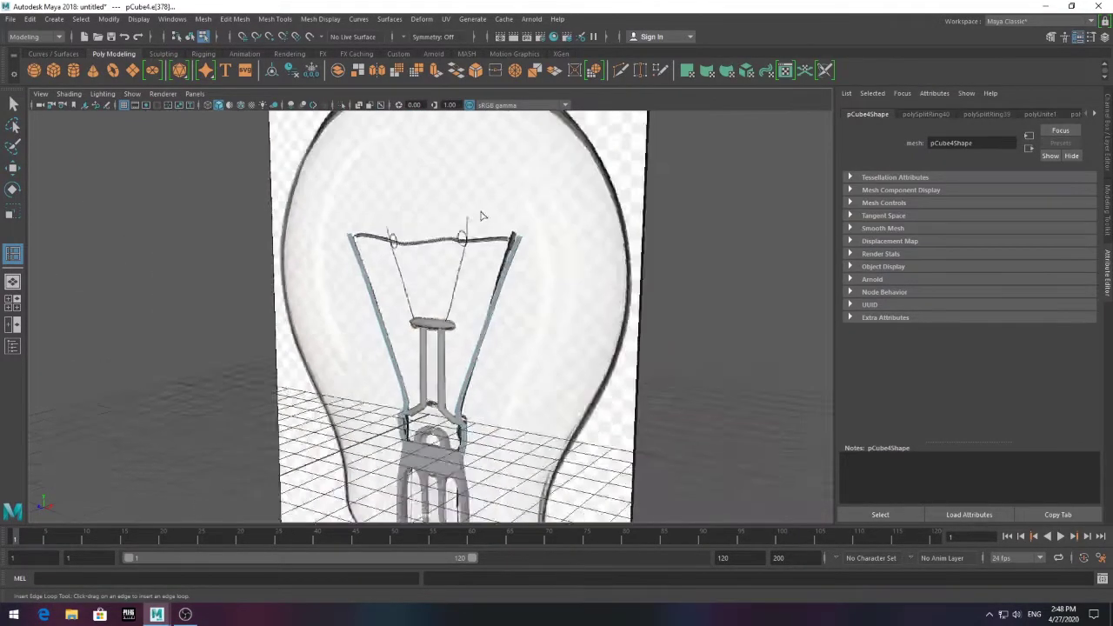
pyautogui.scroll(-2, 498, 242)
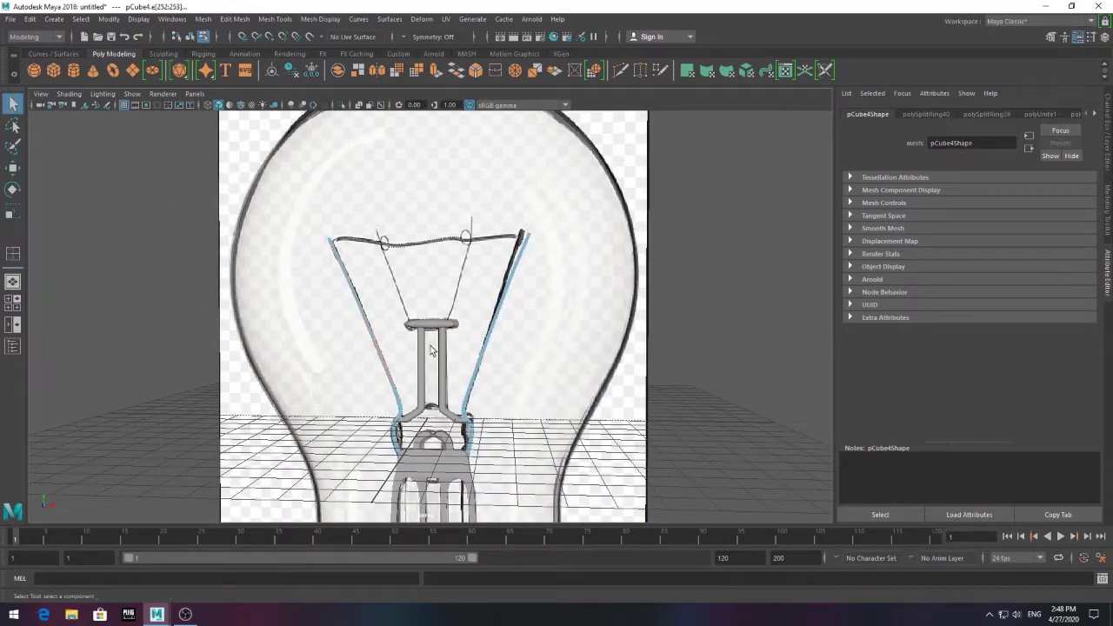
pyautogui.press('F8')
pyautogui.click(432, 335)
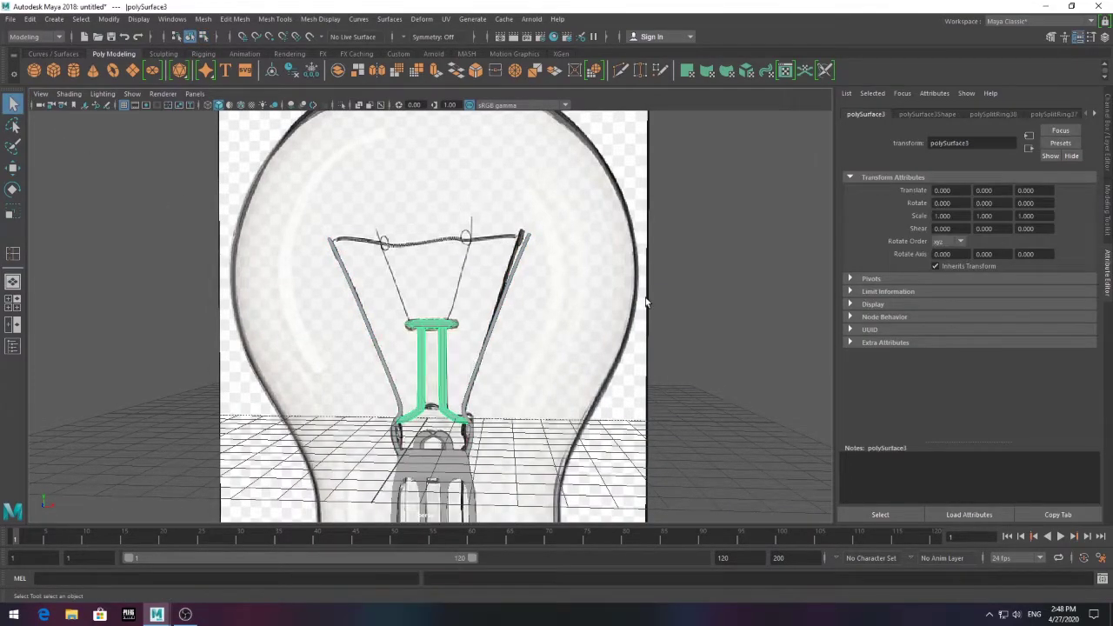
pyautogui.click(645, 302)
pyautogui.scroll(5, 412, 306)
pyautogui.scroll(-5, 436, 225)
pyautogui.keyDown('alt'); pyautogui.moveTo(437, 225); pyautogui.dragTo(461, 222); pyautogui.keyUp('alt')
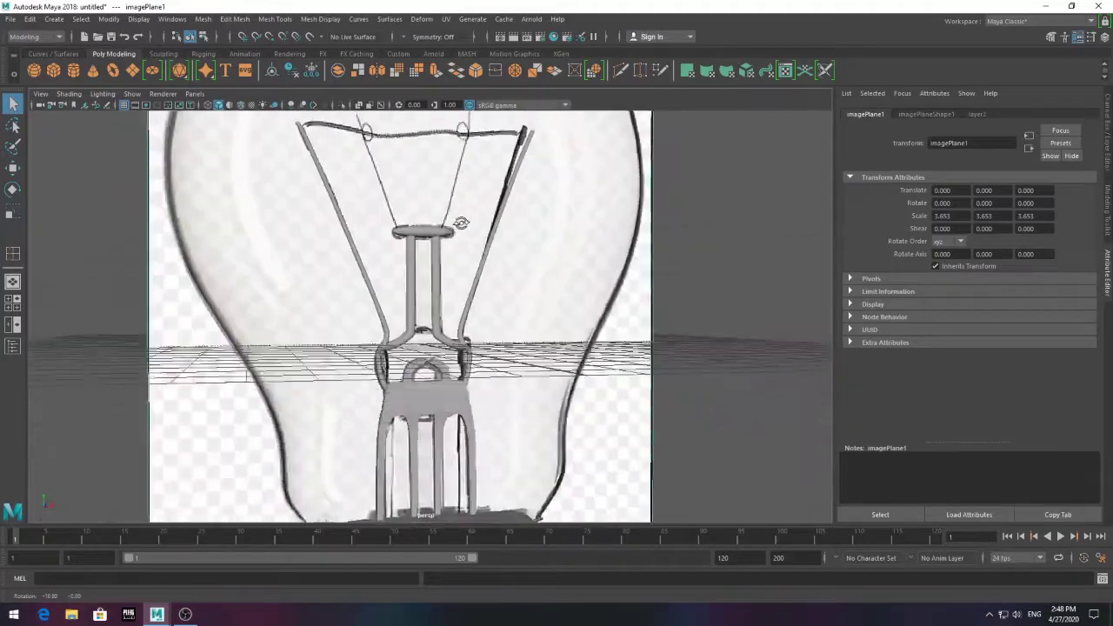
pyautogui.scroll(3, 449, 315)
pyautogui.scroll(3, 412, 296)
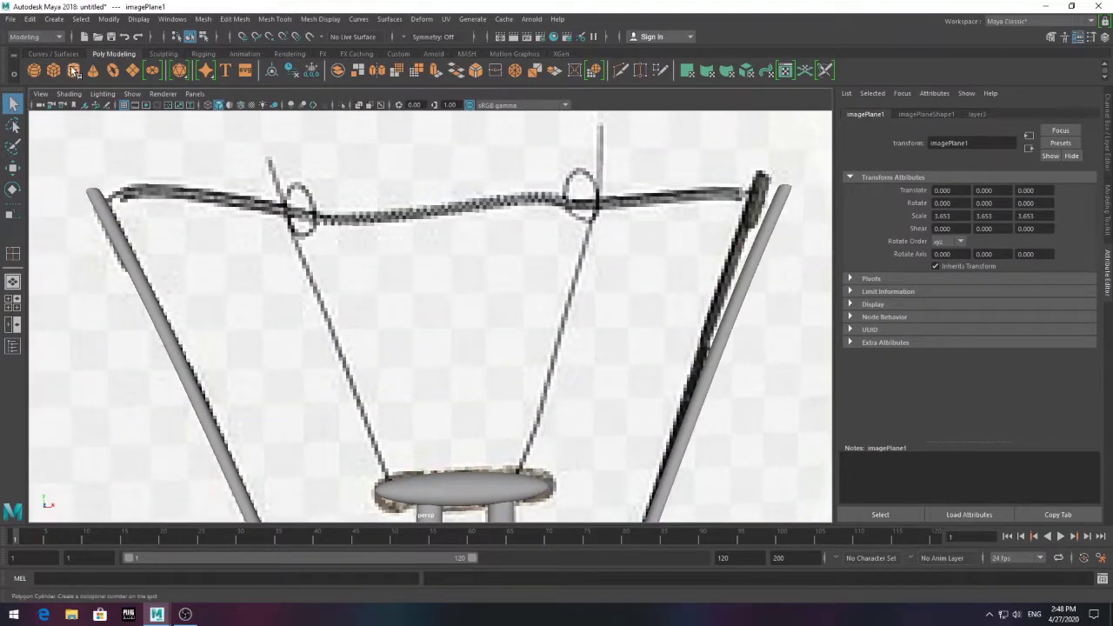
# Create a polygon cylinder, raise it to the filament's top wire and lay it sideways
pyautogui.click(74, 71)
pyautogui.scroll(-5, 418, 314)
pyautogui.press('space')
pyautogui.press('space')
pyautogui.scroll(-3, 416, 277)
pyautogui.moveTo(416, 296); pyautogui.dragTo(417, 187)
pyautogui.scroll(5, 416, 187)
pyautogui.press('e')
pyautogui.moveTo(483, 243); pyautogui.dragTo(483, 333)
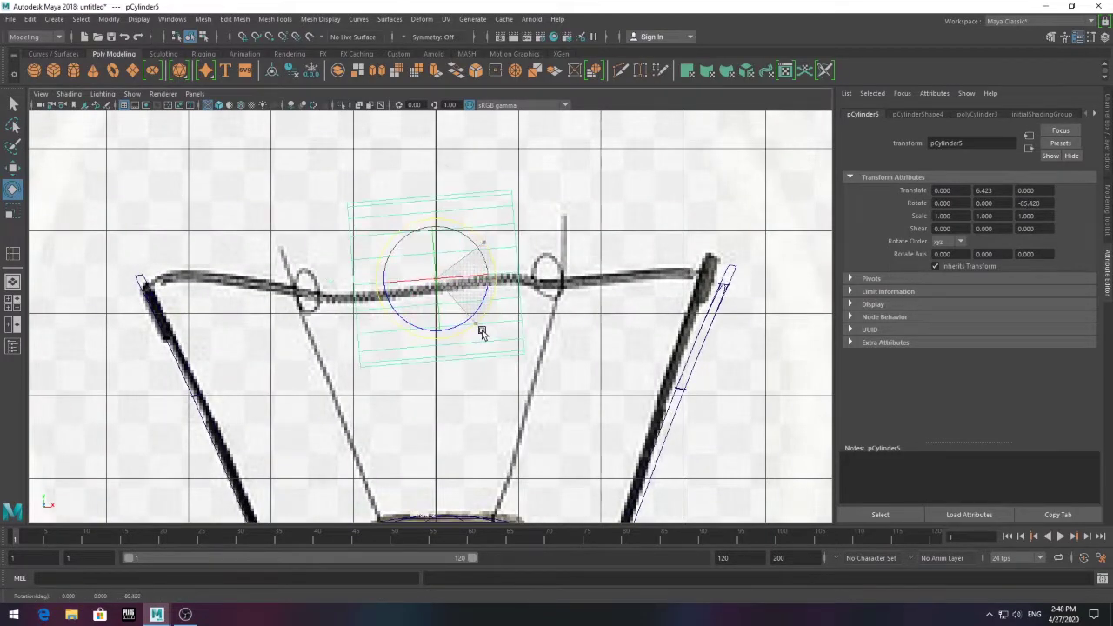
# Shrink the cylinder to wire thickness and place it, tilted, at the filament's left corner
pyautogui.press('r')
pyautogui.moveTo(436, 280); pyautogui.dragTo(455, 323)
pyautogui.press('space')
pyautogui.press('space')
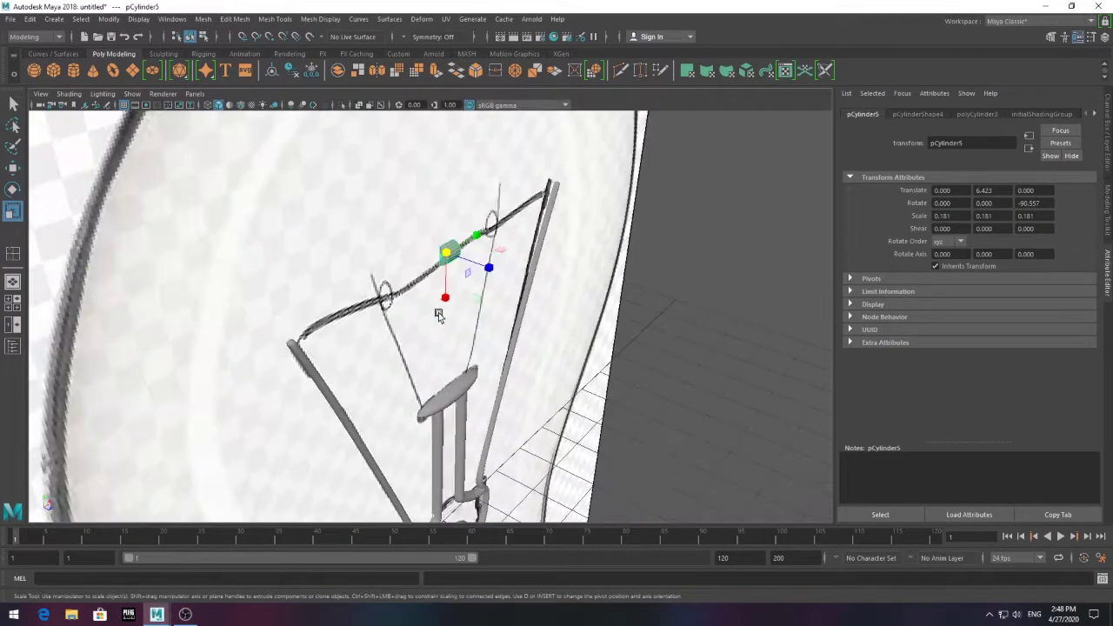
pyautogui.scroll(2, 439, 315)
pyautogui.moveTo(488, 208)
pyautogui.mouseDown()
pyautogui.moveTo(472, 216)
pyautogui.moveTo(466, 202)
pyautogui.mouseUp()
pyautogui.press('space')
pyautogui.press('space')
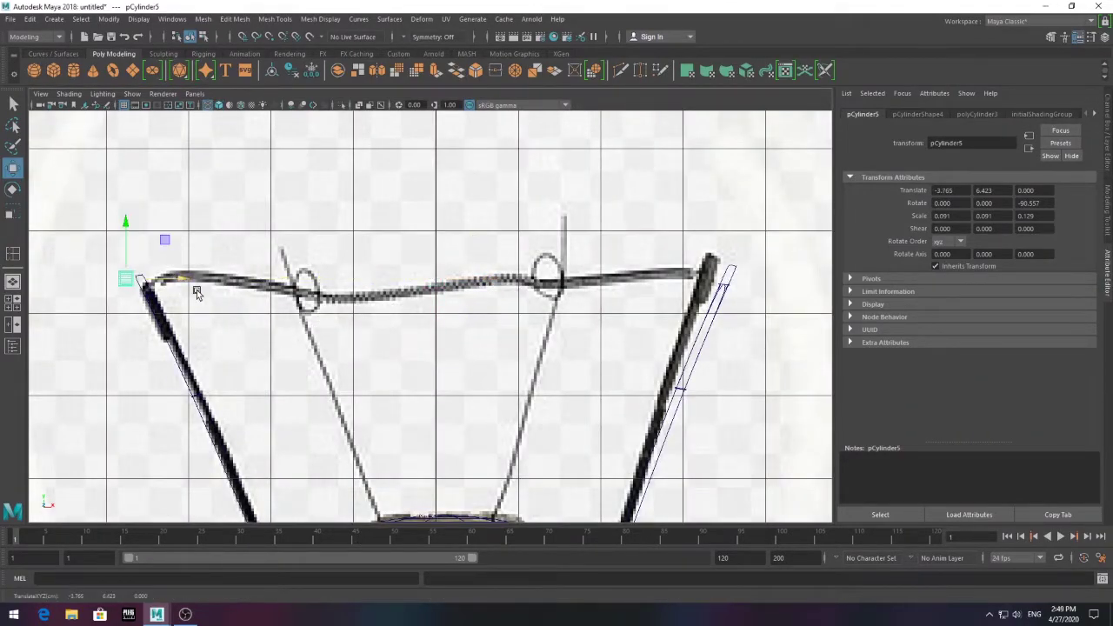
pyautogui.scroll(3, 197, 292)
pyautogui.moveTo(309, 269); pyautogui.dragTo(339, 300)
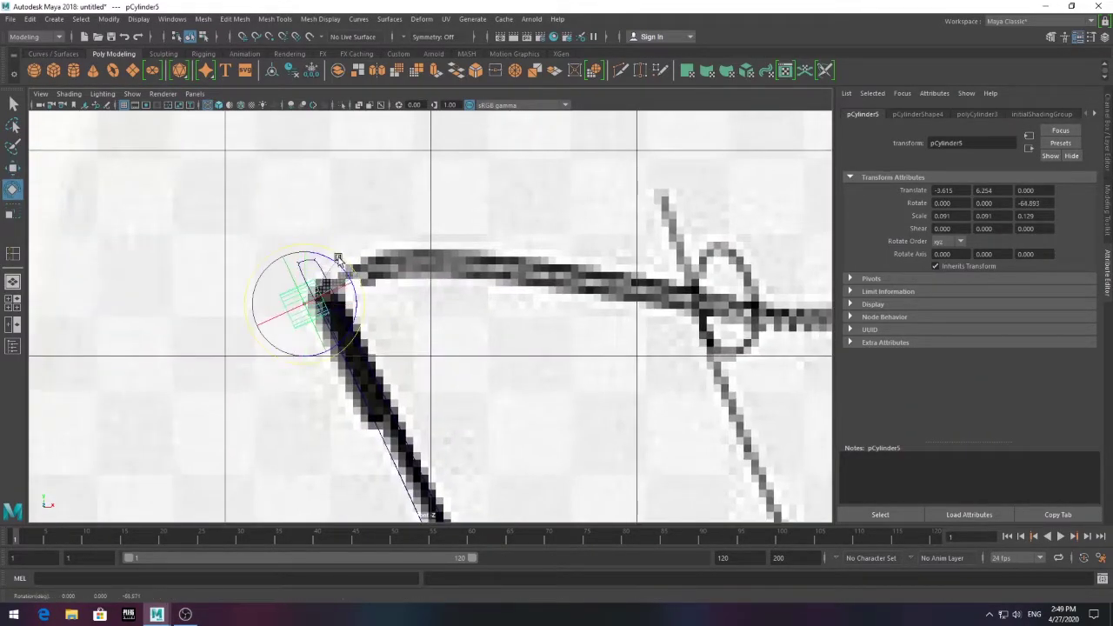
pyautogui.moveTo(286, 287); pyautogui.dragTo(287, 323, button='right')
# Extrude the cylinder's end faces in several sections rightward along the filament
pyautogui.moveTo(357, 257); pyautogui.dragTo(258, 299)
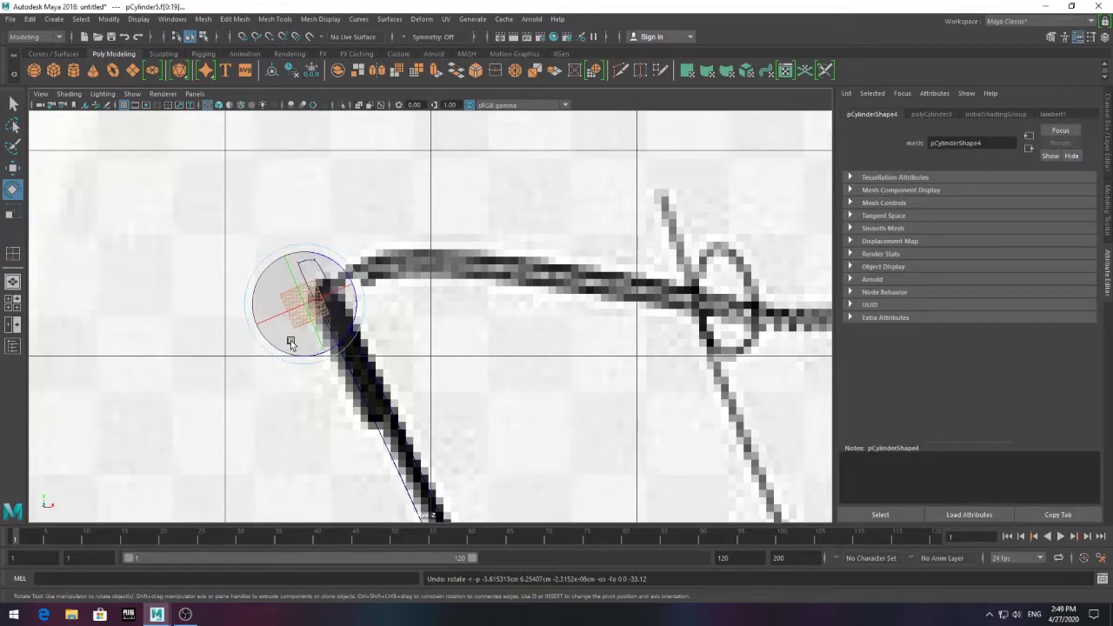
pyautogui.keyDown('alt'); pyautogui.moveTo(225, 277); pyautogui.dragTo(212, 321, button='middle'); pyautogui.keyUp('alt')
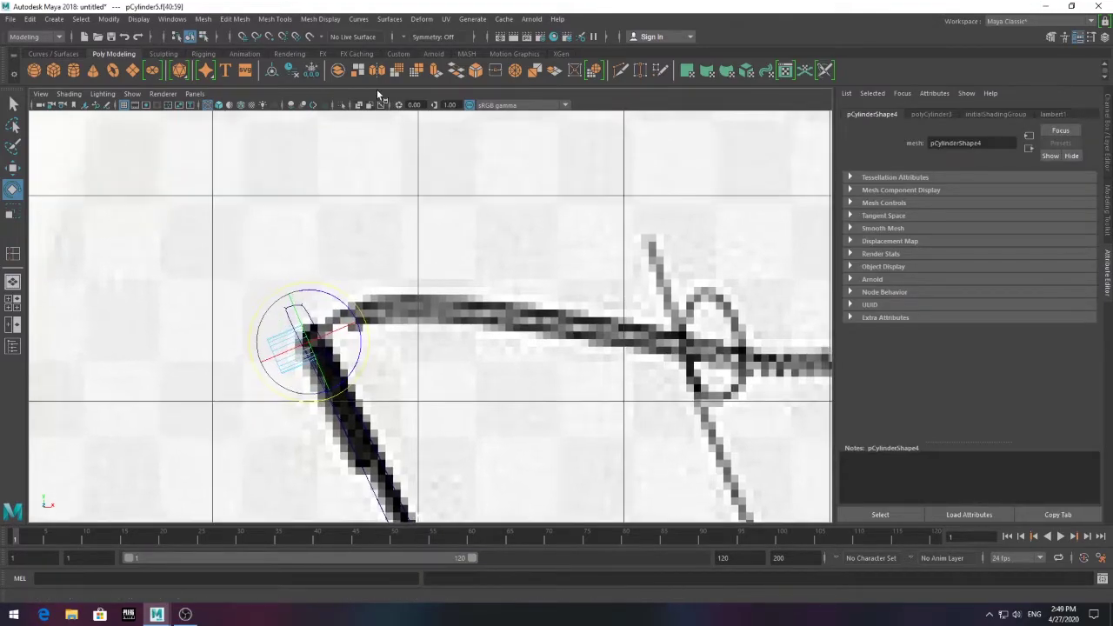
pyautogui.click(436, 70)
pyautogui.moveTo(309, 306); pyautogui.dragTo(687, 317)
pyautogui.hotkey('ctrl', 'e')
pyautogui.press('e')
pyautogui.press('w')
pyautogui.hotkey('ctrl', 'e')
pyautogui.keyDown('alt'); pyautogui.moveTo(652, 335); pyautogui.dragTo(284, 318, button='middle'); pyautogui.keyUp('alt')
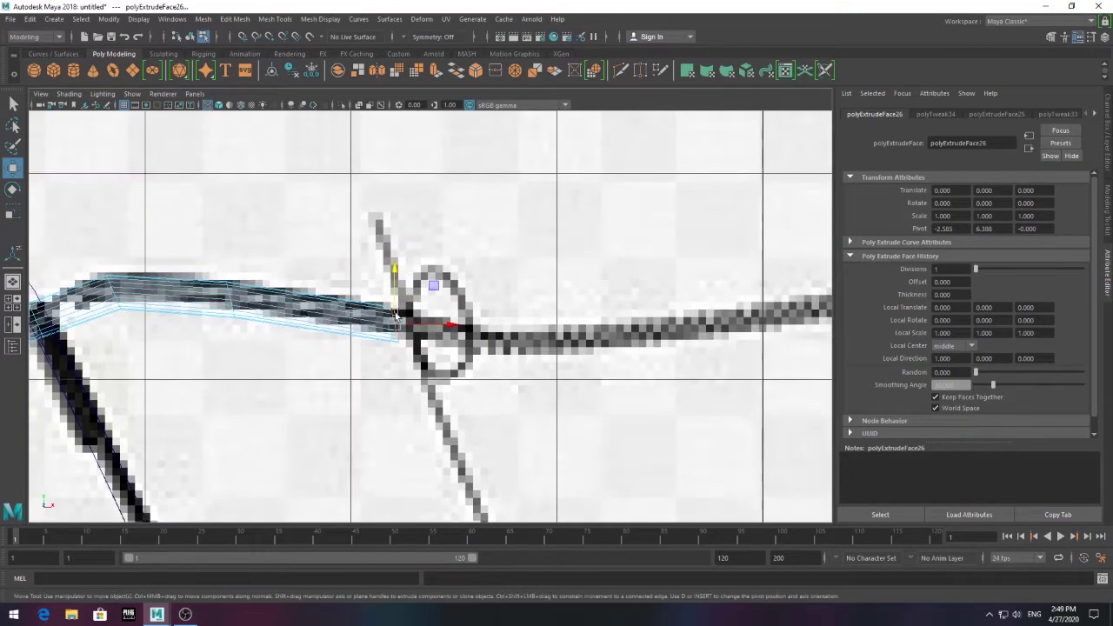
pyautogui.hotkey('ctrl', 'e')
pyautogui.moveTo(284, 318); pyautogui.dragTo(717, 281)
# Keep extruding tube sections until the filament tube reaches the right support
pyautogui.hotkey('ctrl', 'e')
pyautogui.press('w')
pyautogui.keyDown('alt'); pyautogui.moveTo(716, 281); pyautogui.dragTo(381, 320, button='middle'); pyautogui.keyUp('alt')
pyautogui.moveTo(413, 318); pyautogui.dragTo(571, 319)
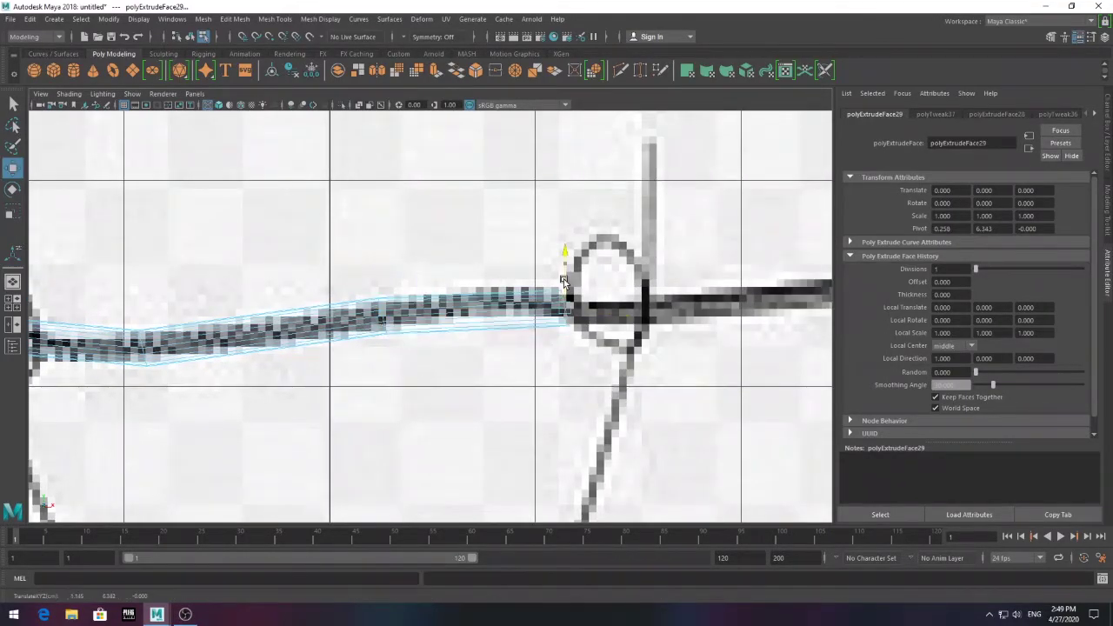
pyautogui.keyDown('shift'); pyautogui.moveTo(574, 322); pyautogui.dragTo(644, 330, button='right'); pyautogui.keyUp('shift')
pyautogui.moveTo(574, 321); pyautogui.dragTo(739, 313)
pyautogui.keyDown('alt'); pyautogui.moveTo(572, 324); pyautogui.dragTo(390, 348, button='middle'); pyautogui.keyUp('alt')
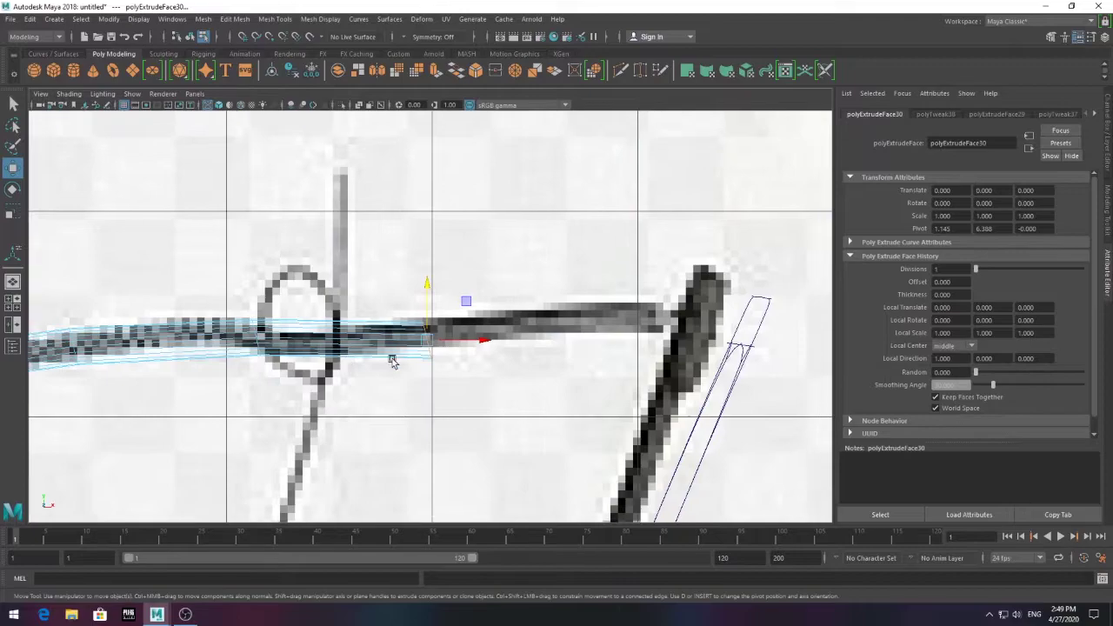
pyautogui.hotkey('ctrl', 'e')
pyautogui.moveTo(467, 340); pyautogui.dragTo(709, 328)
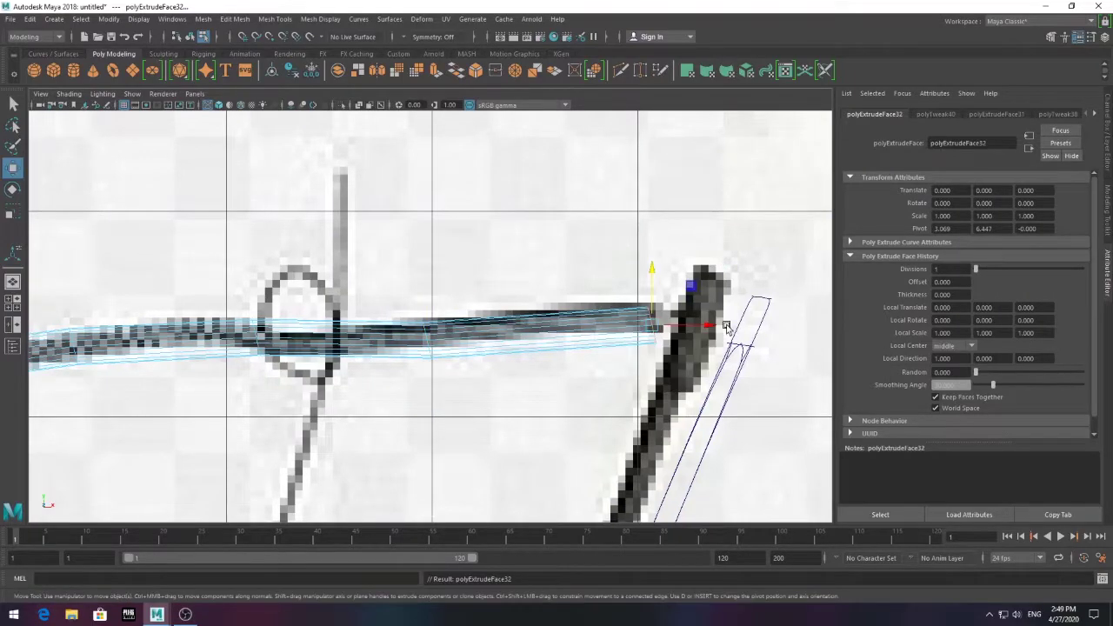
pyautogui.moveTo(393, 278); pyautogui.dragTo(447, 259, button='right')
pyautogui.press('space')
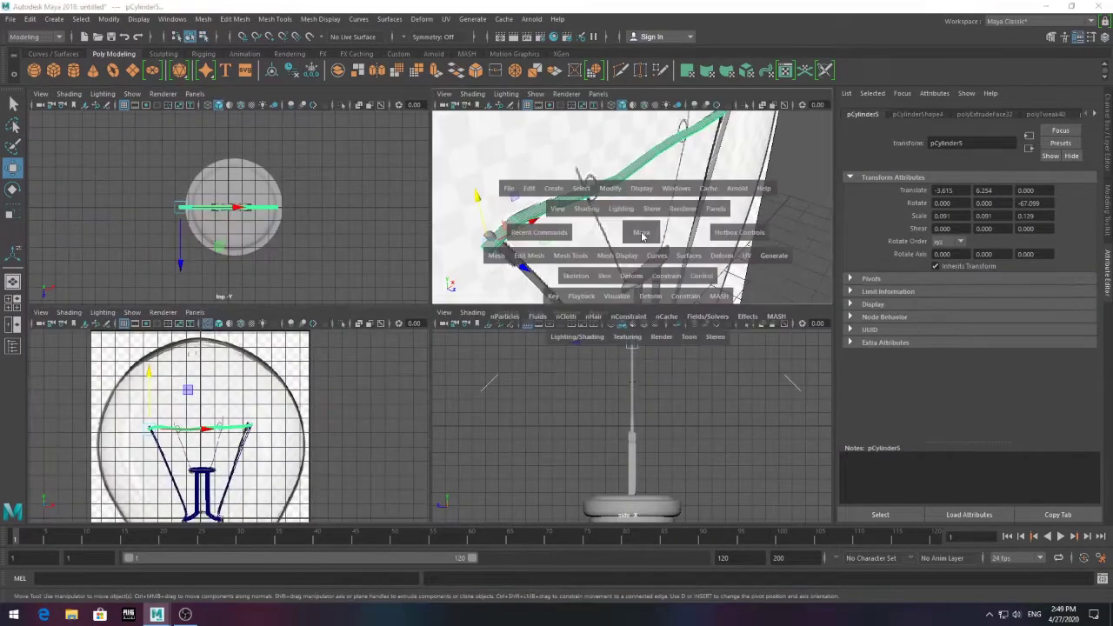
pyautogui.keyDown('alt'); pyautogui.moveTo(642, 235); pyautogui.dragTo(677, 269); pyautogui.keyUp('alt')
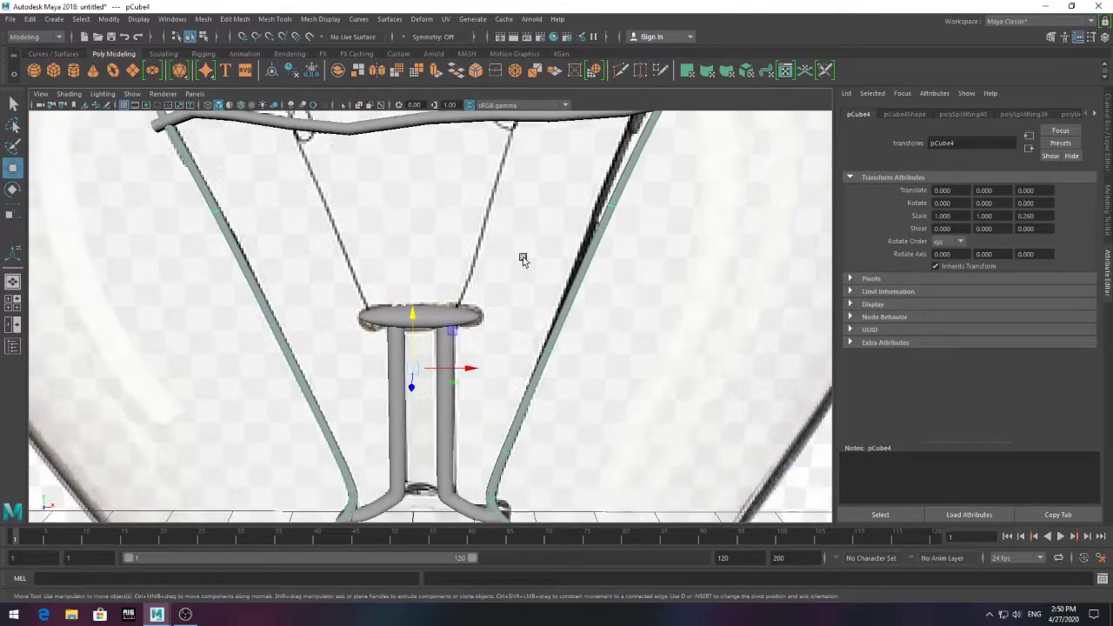
# Narrow the wire support frame pCube4 slightly, to 0.956 in X
pyautogui.scroll(-3, 464, 368)
pyautogui.moveTo(463, 368); pyautogui.dragTo(457, 369)
pyautogui.scroll(-2, 517, 334)
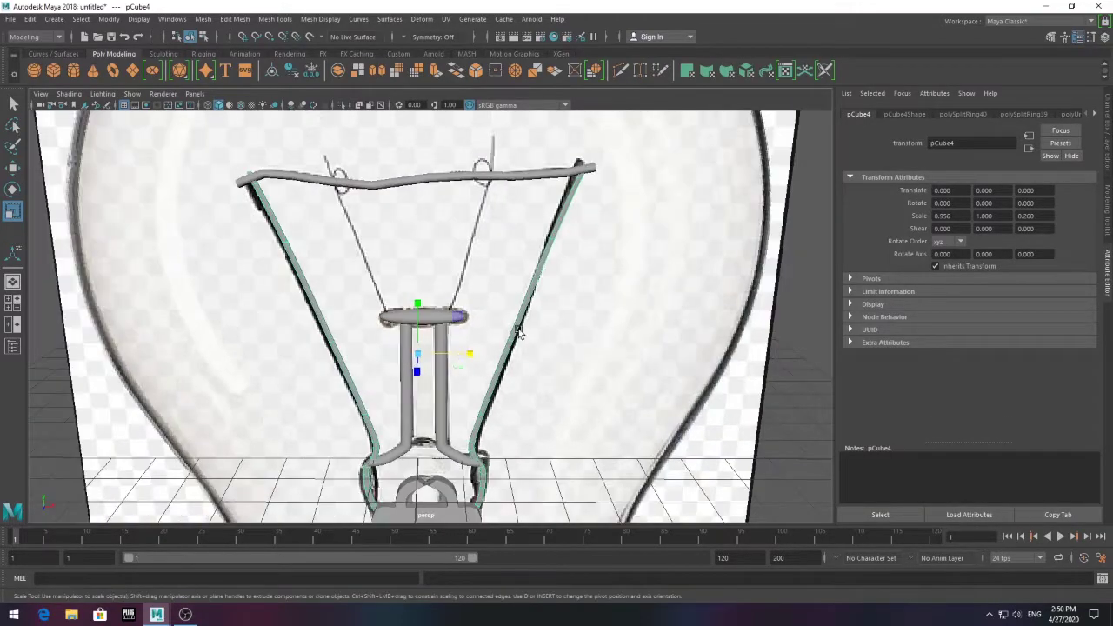
pyautogui.scroll(2, 513, 317)
pyautogui.scroll(-3, 469, 331)
pyautogui.scroll(4, 487, 235)
pyautogui.click(497, 142)
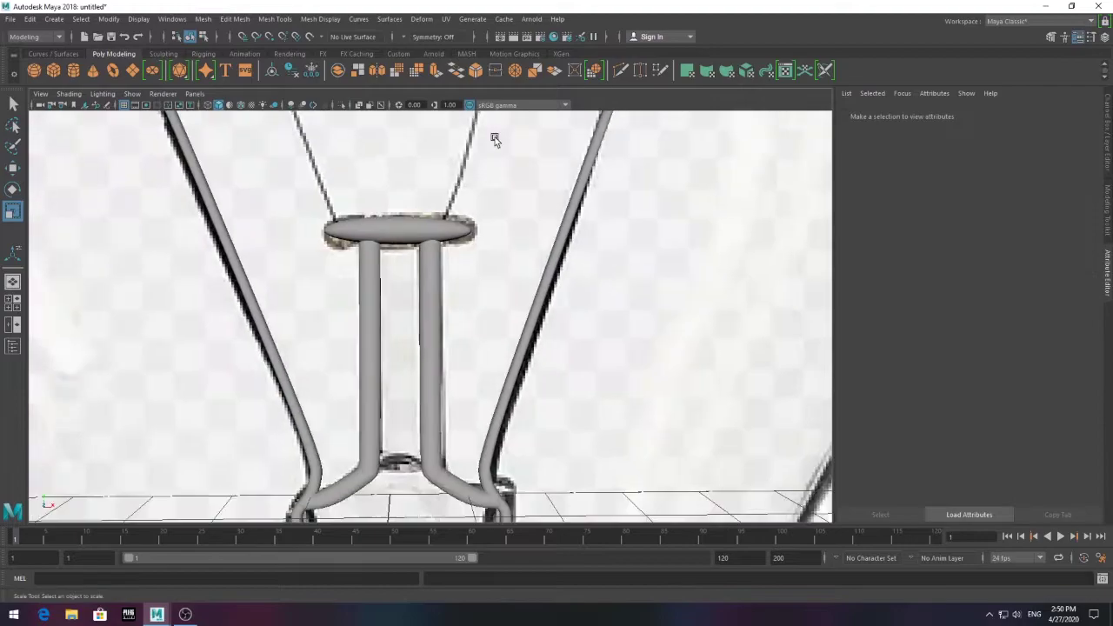
pyautogui.scroll(-2, 509, 400)
pyautogui.scroll(4, 487, 261)
pyautogui.scroll(-4, 391, 479)
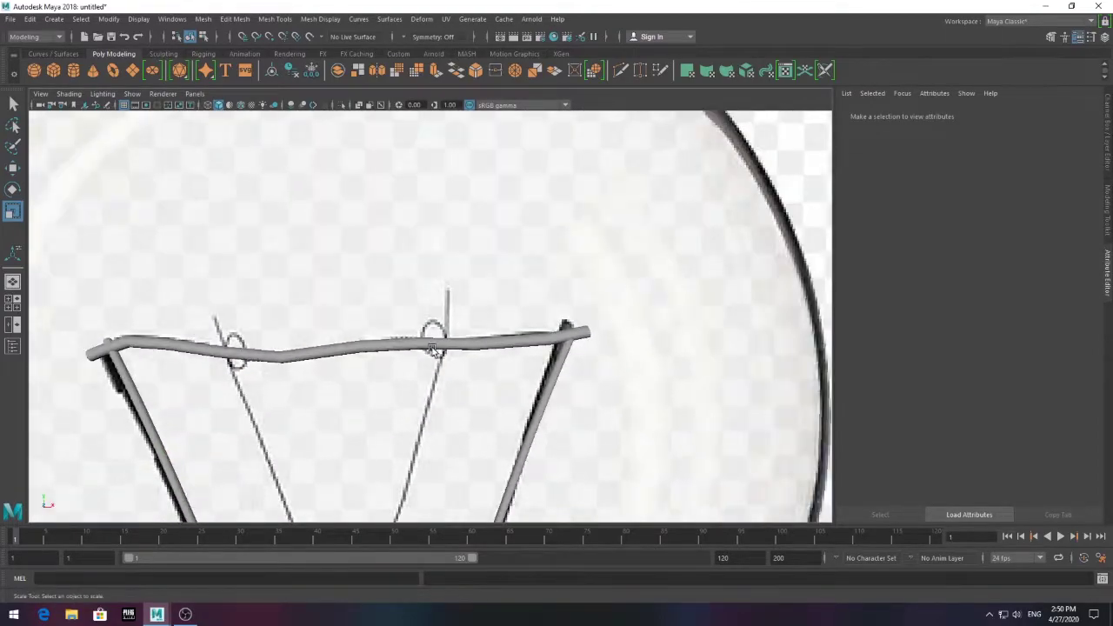
# Insert edge loops on the filament tube pCylinder5 and create a new cylinder, pCylinder6
pyautogui.click(123, 348)
pyautogui.scroll(2, 123, 382)
pyautogui.scroll(3, 124, 383)
pyautogui.scroll(2, 376, 352)
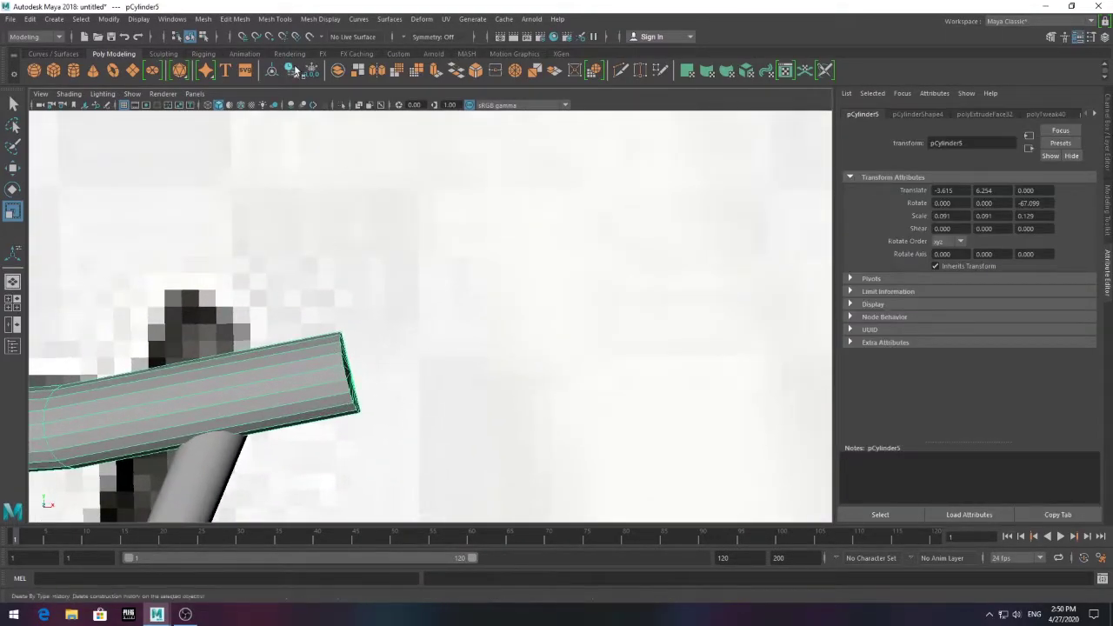
pyautogui.click(274, 18)
pyautogui.click(295, 111)
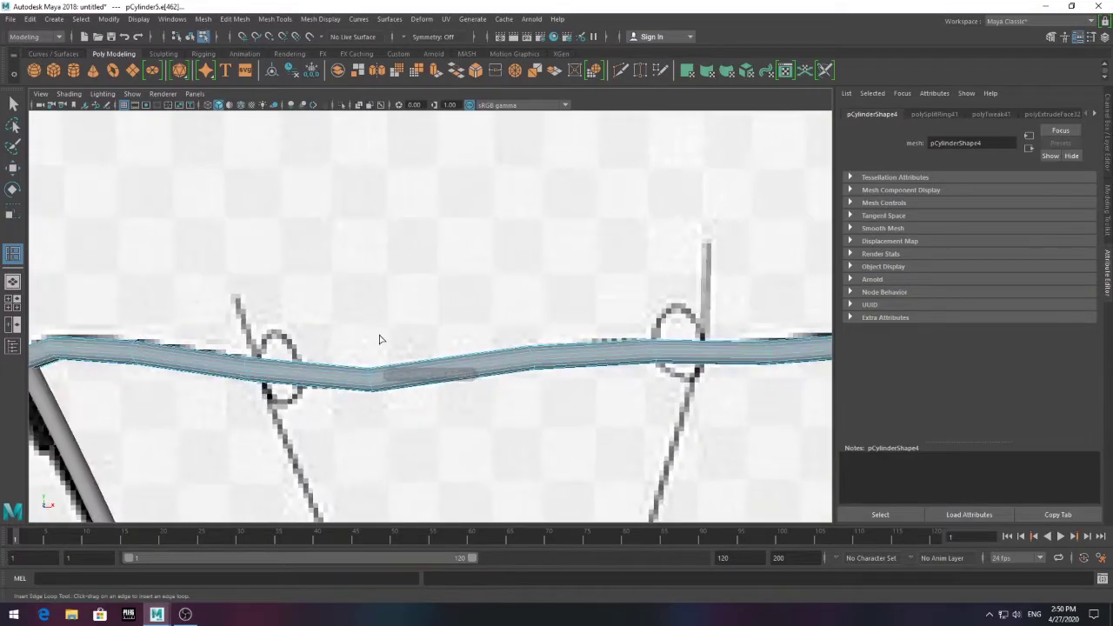
pyautogui.moveTo(380, 339)
pyautogui.keyDown('alt'); pyautogui.mouseDown()
pyautogui.moveTo(677, 341)
pyautogui.moveTo(435, 330)
pyautogui.mouseUp(); pyautogui.keyUp('alt')
pyautogui.scroll(-5, 435, 331)
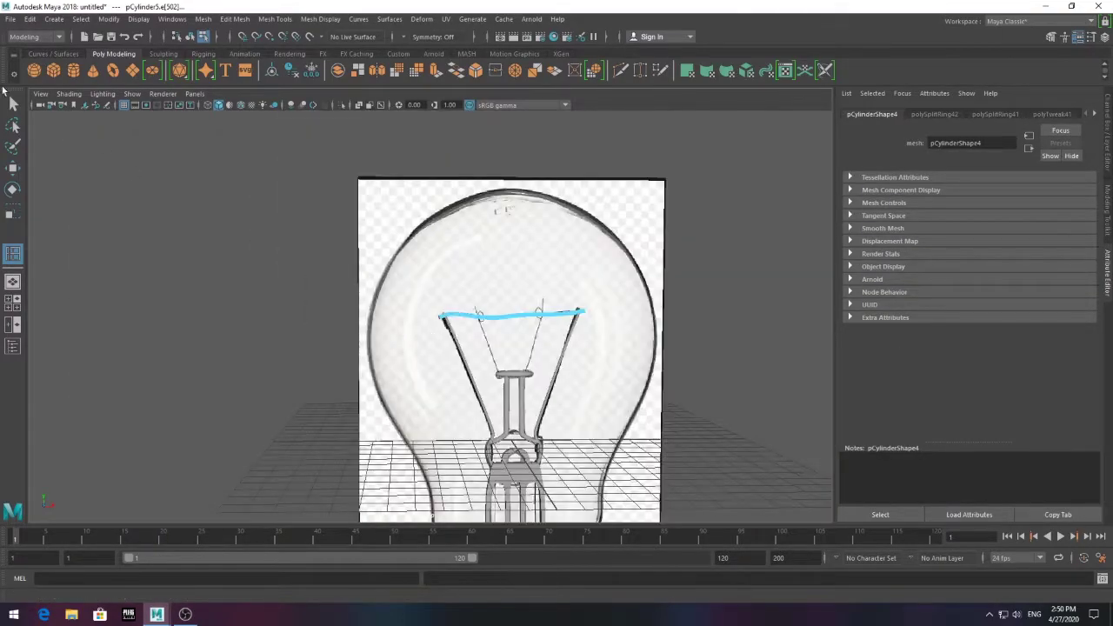
pyautogui.press('q')
pyautogui.click(583, 319)
pyautogui.scroll(5, 345, 286)
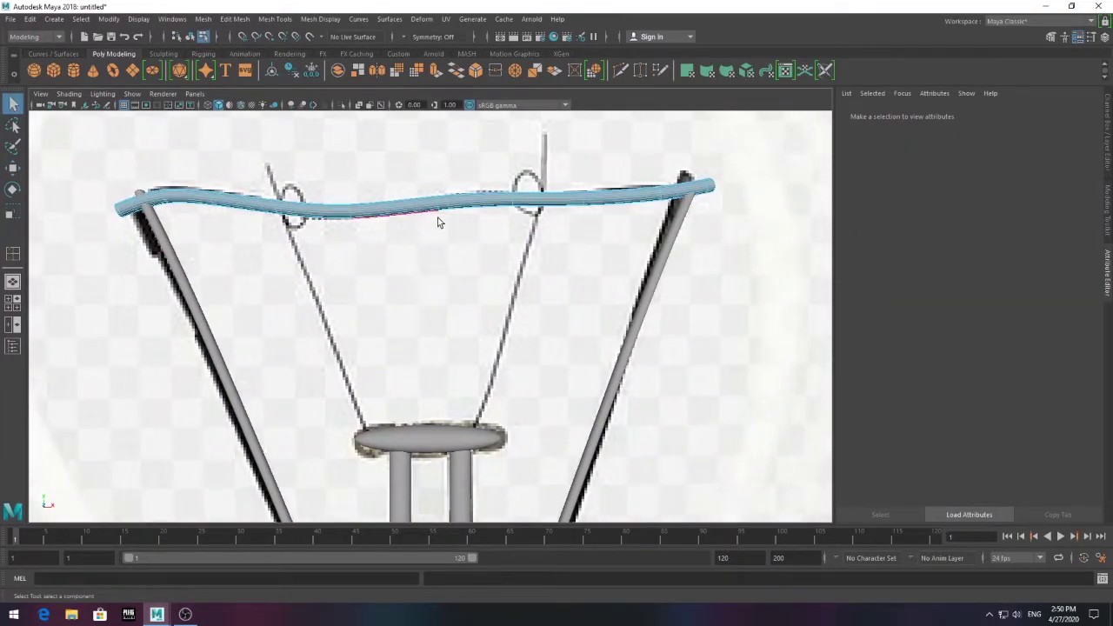
pyautogui.click(73, 71)
# Raise the new cylinder pCylinder6 up into the filament frame
pyautogui.press('w')
pyautogui.scroll(-3, 429, 446)
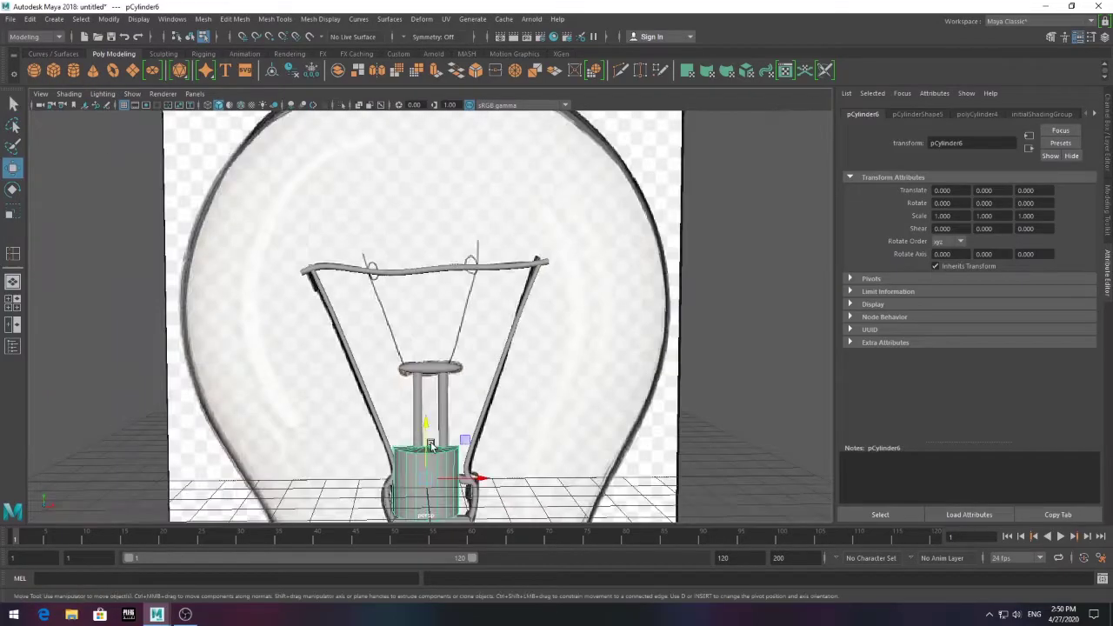
pyautogui.click(427, 423)
pyautogui.click(431, 482)
pyautogui.moveTo(427, 452); pyautogui.dragTo(426, 348)
pyautogui.press('space')
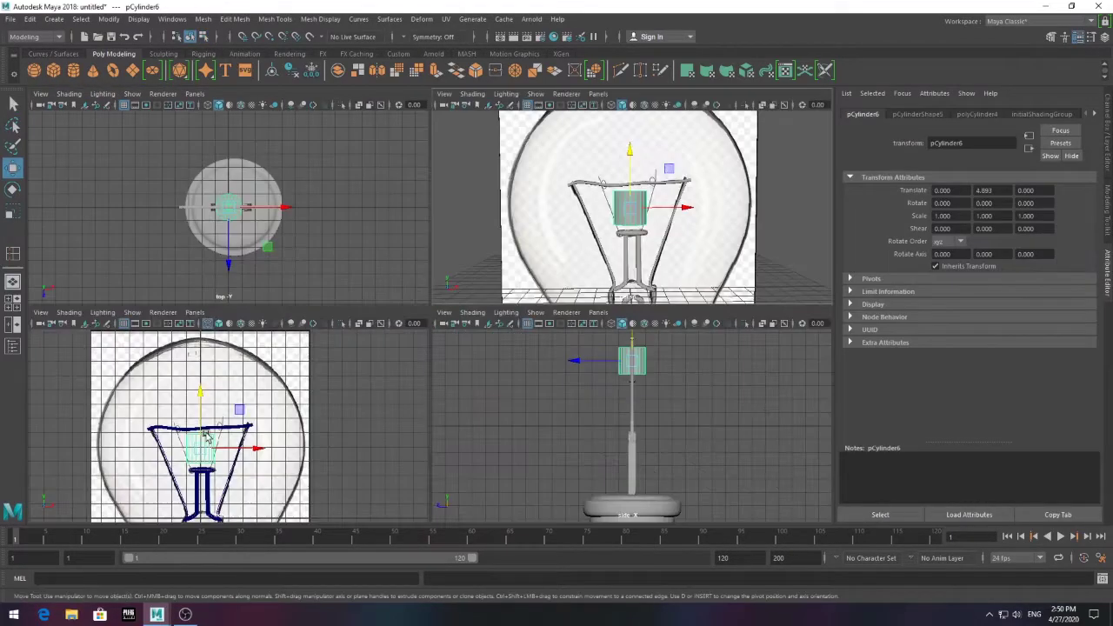
pyautogui.press('space')
pyautogui.scroll(5, 401, 327)
pyautogui.keyDown('alt'); pyautogui.moveTo(401, 326); pyautogui.dragTo(492, 246, button='middle'); pyautogui.keyUp('alt')
# Scale the cylinder to wire thickness (0.056) and tilt it -18.603 along the support wire
pyautogui.press('r')
pyautogui.moveTo(380, 348); pyautogui.dragTo(276, 365)
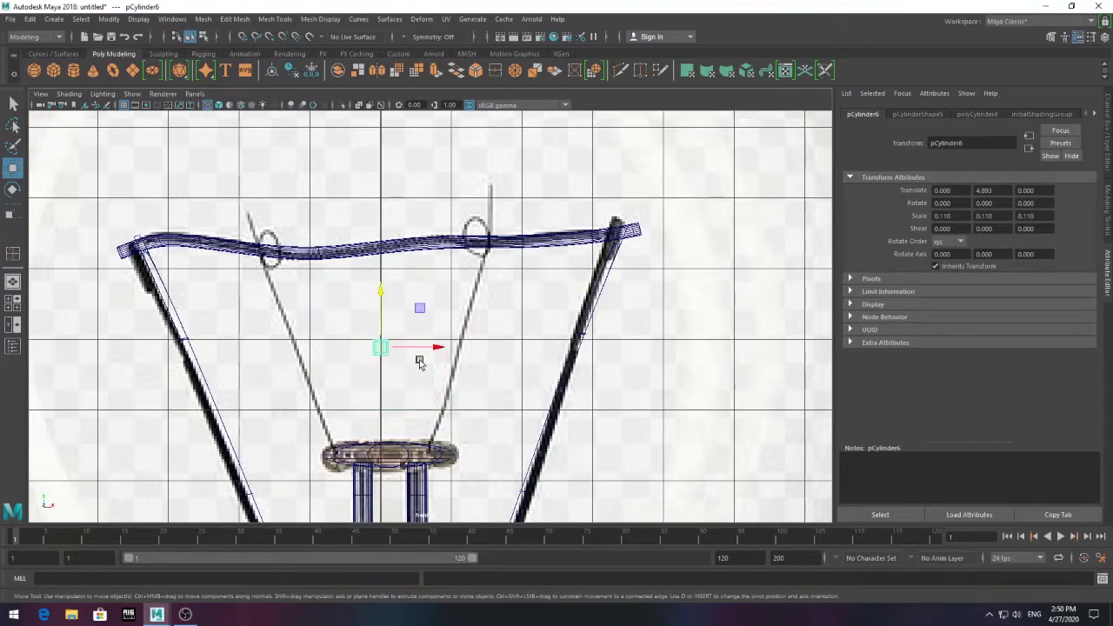
pyautogui.moveTo(351, 452); pyautogui.dragTo(336, 443)
pyautogui.scroll(3, 336, 443)
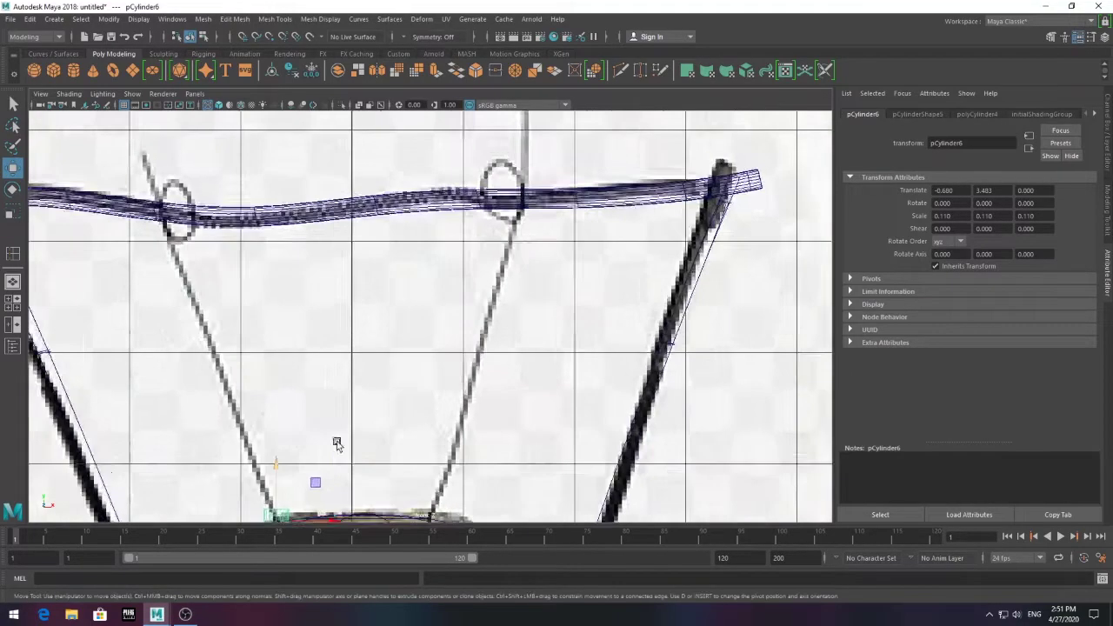
pyautogui.scroll(5, 336, 443)
pyautogui.press('e')
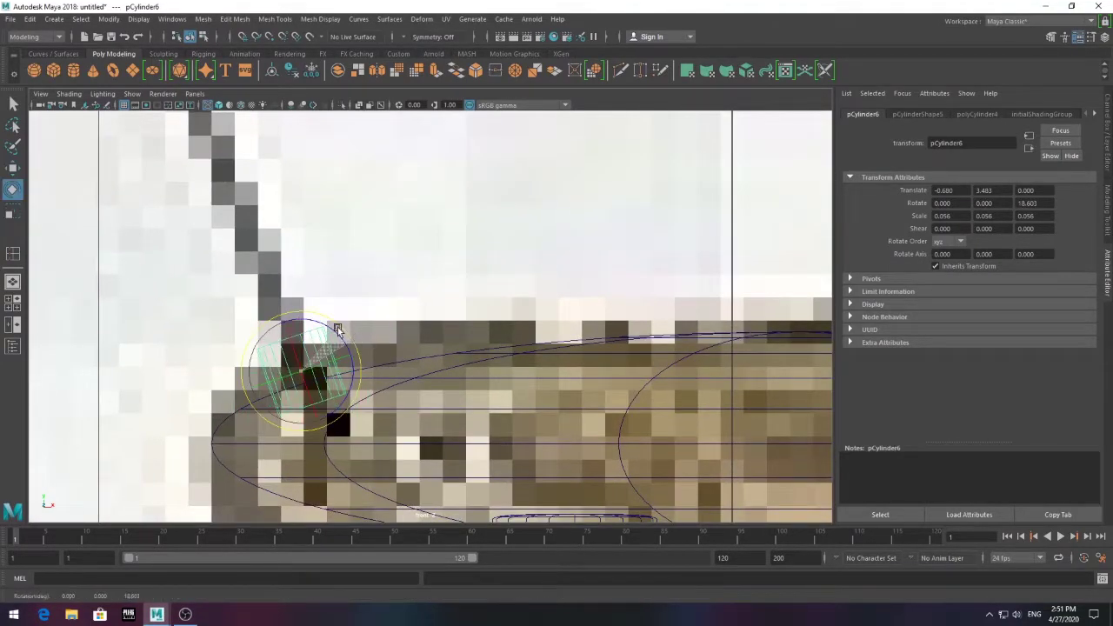
pyautogui.moveTo(338, 330)
pyautogui.mouseDown(button='right')
pyautogui.moveTo(310, 379)
pyautogui.moveTo(313, 316)
pyautogui.mouseUp(button='right')
# Extrude the cylinder's end faces up along the support wire, then open Mirror options in object mode
pyautogui.moveTo(313, 316); pyautogui.dragTo(355, 363)
pyautogui.scroll(-2, 253, 399)
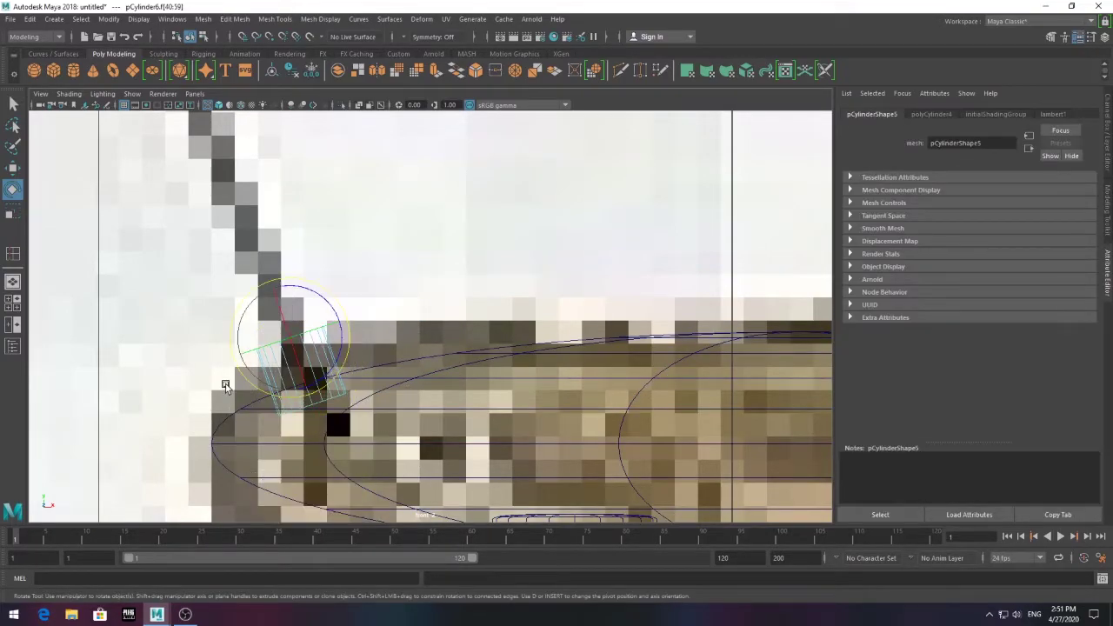
pyautogui.scroll(-5, 253, 399)
pyautogui.hotkey('ctrl', 'e')
pyautogui.scroll(2, 404, 276)
pyautogui.moveTo(404, 277); pyautogui.dragTo(408, 145)
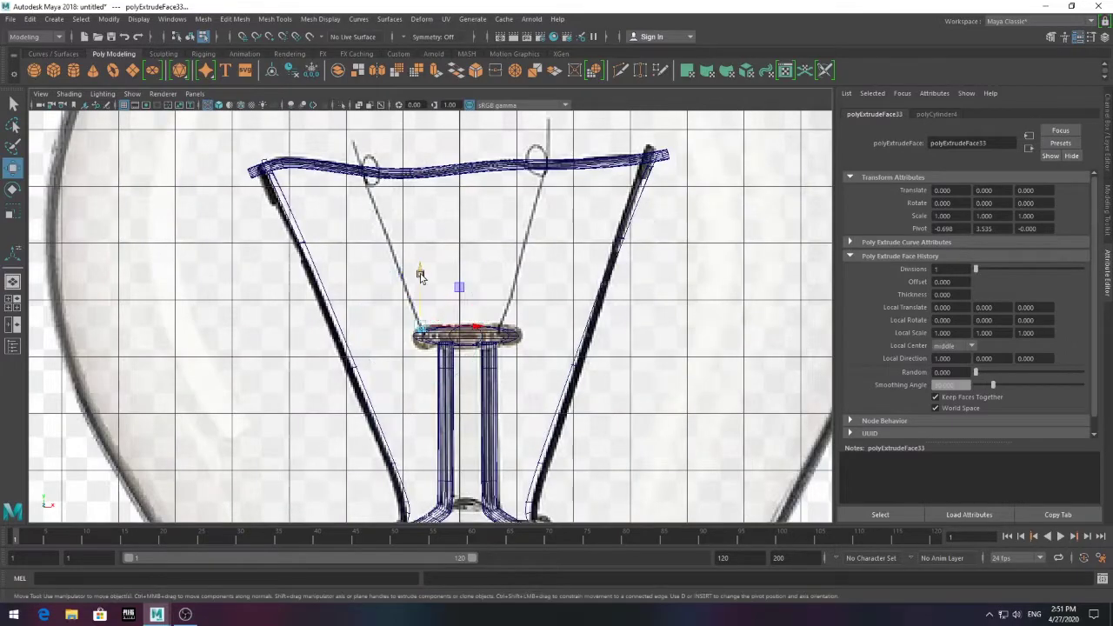
pyautogui.press('F8')
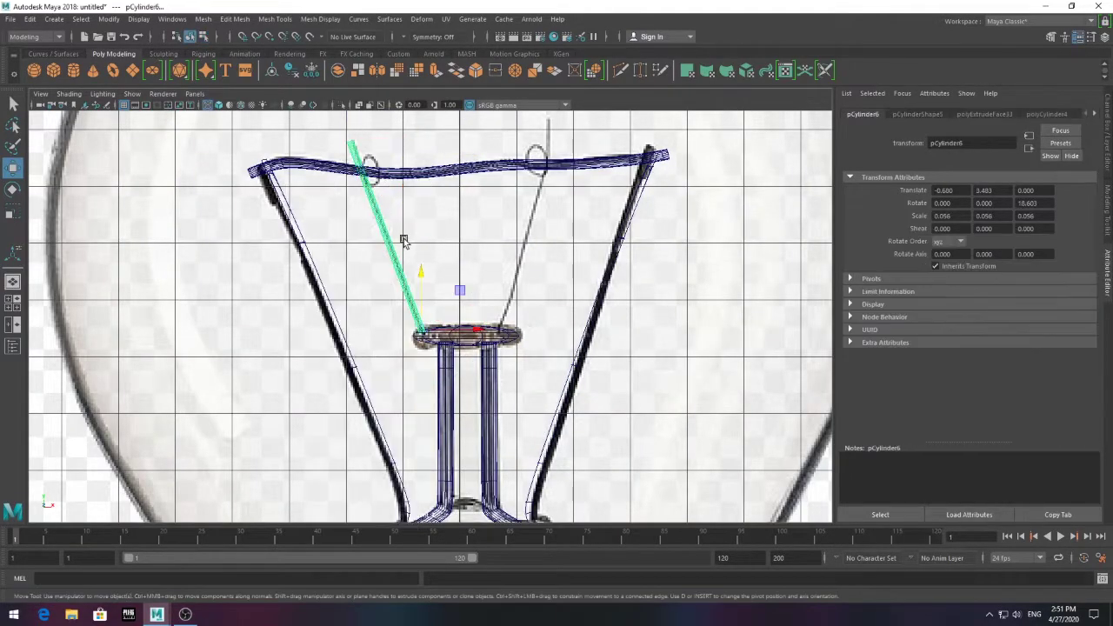
pyautogui.click(234, 18)
pyautogui.click(309, 112)
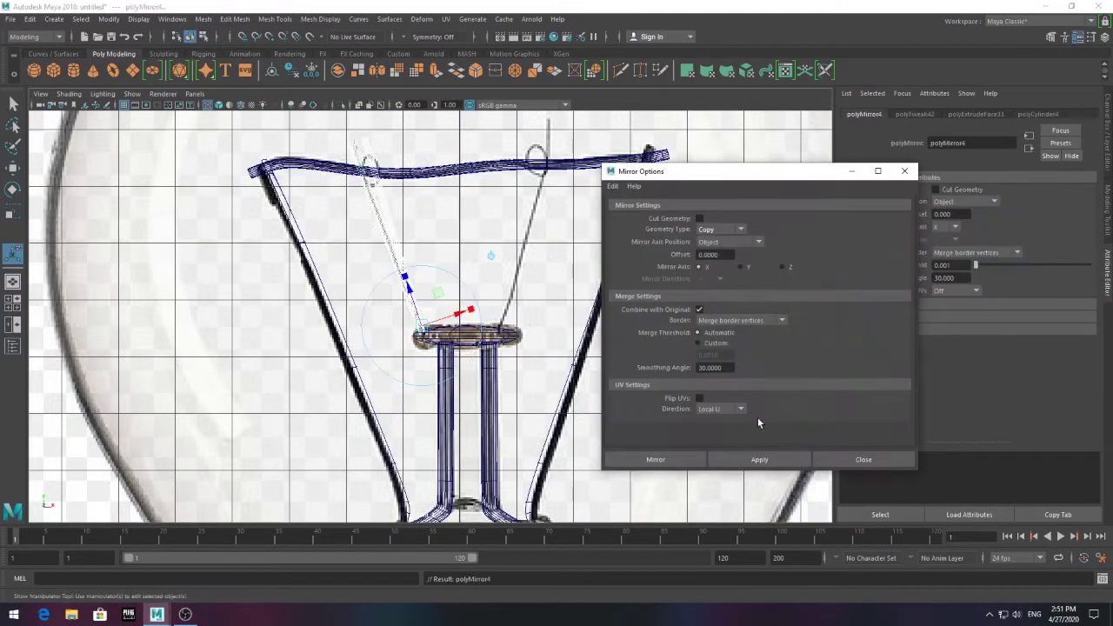
# Apply the mirror and separate the mirrored wire into its own object
pyautogui.click(655, 459)
pyautogui.scroll(3, 447, 243)
pyautogui.scroll(3, 398, 216)
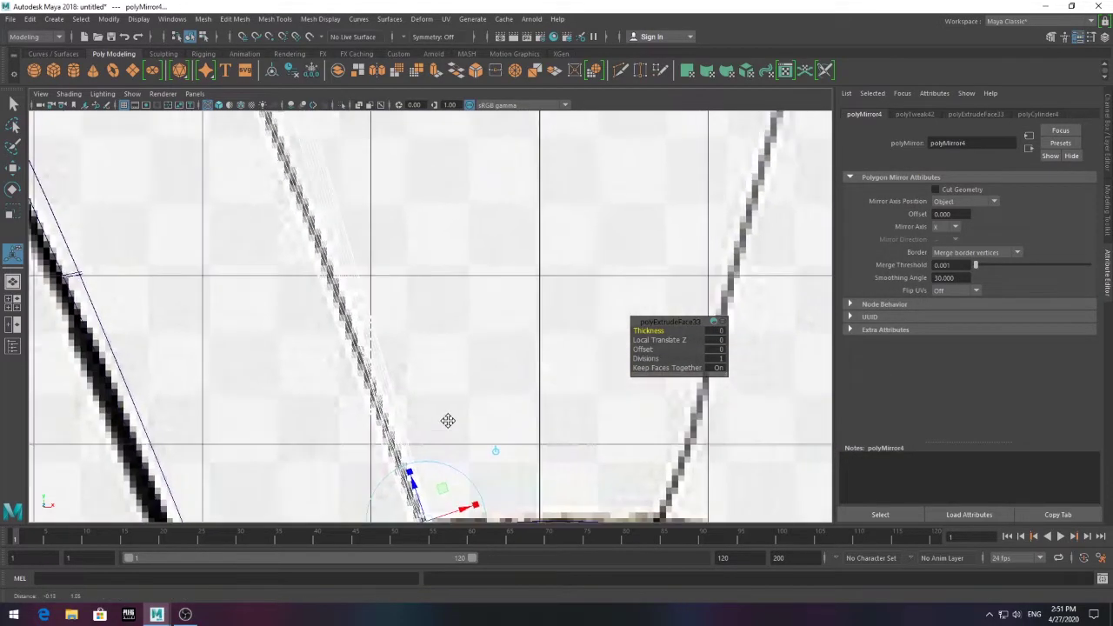
pyautogui.scroll(3, 447, 423)
pyautogui.scroll(-5, 342, 281)
pyautogui.click(202, 19)
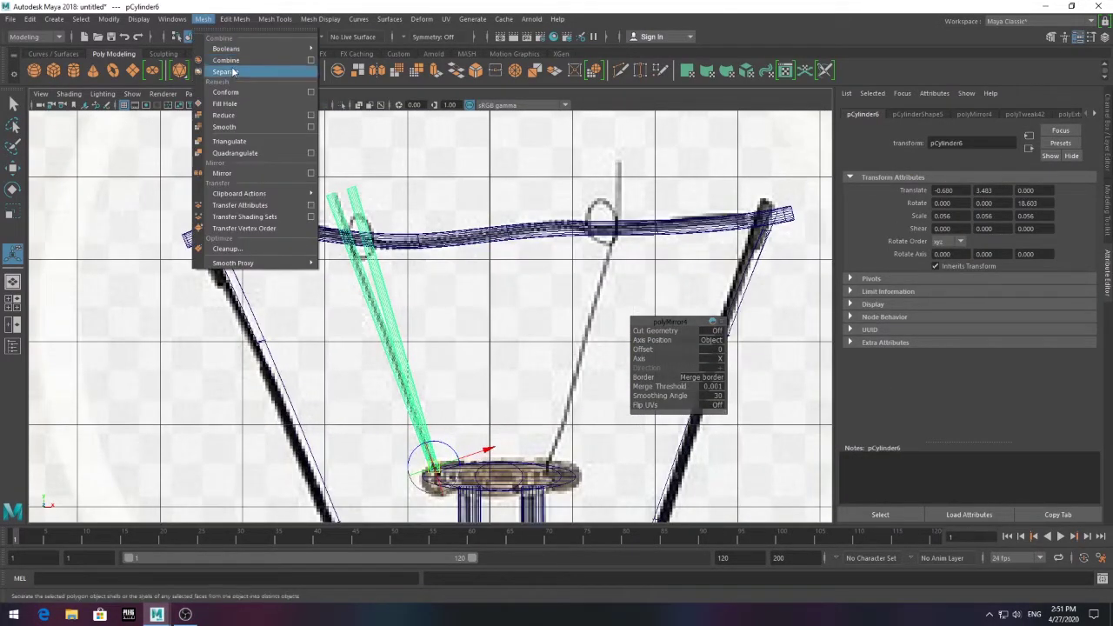
pyautogui.click(233, 73)
# Move and tilt polySurface7 to lean right, and adjust its top vertices to reach the filament
pyautogui.click(396, 278)
pyautogui.press('w')
pyautogui.moveTo(477, 467); pyautogui.dragTo(597, 453)
pyautogui.press('e')
pyautogui.moveTo(577, 399); pyautogui.dragTo(607, 431)
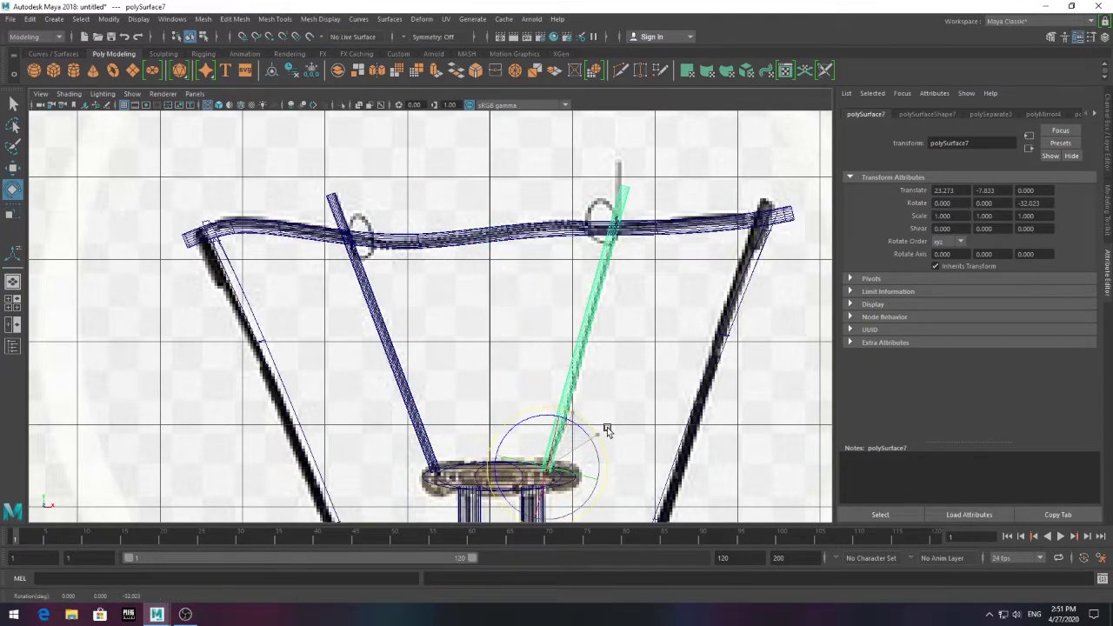
pyautogui.moveTo(606, 244); pyautogui.dragTo(574, 247, button='right')
pyautogui.moveTo(649, 187); pyautogui.dragTo(574, 235)
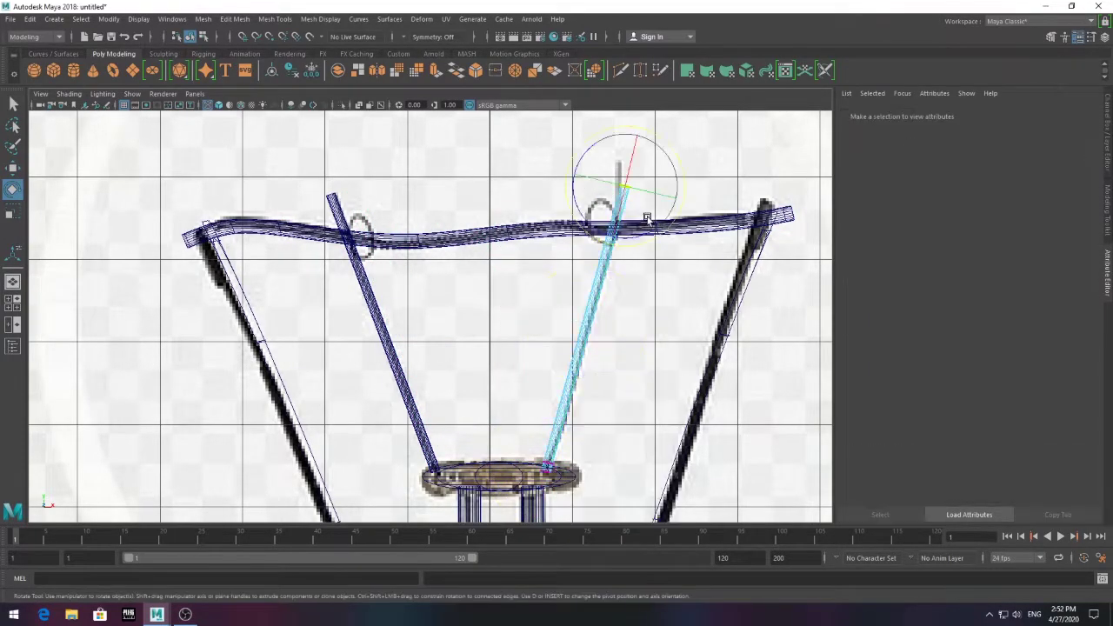
pyautogui.press('w')
pyautogui.moveTo(597, 267)
pyautogui.mouseDown(button='right')
pyautogui.moveTo(594, 342)
pyautogui.moveTo(646, 252)
pyautogui.mouseUp(button='right')
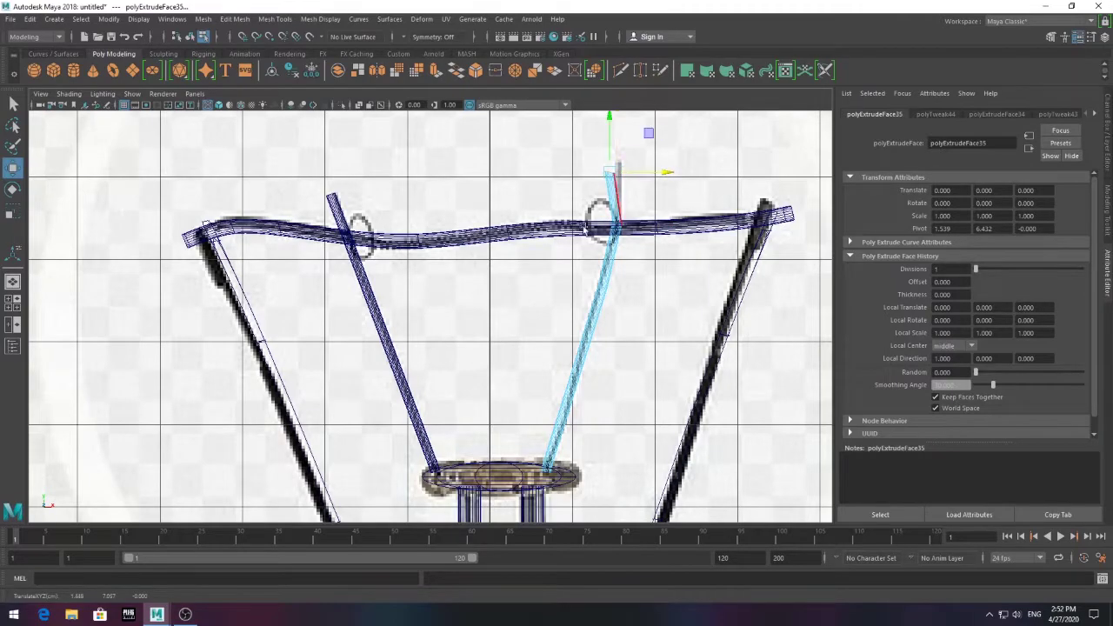
pyautogui.moveTo(608, 248)
pyautogui.mouseDown(button='right')
pyautogui.moveTo(647, 343)
pyautogui.moveTo(581, 247)
pyautogui.mouseUp(button='right')
# Hide the reference image layer in the Layer Editor
pyautogui.scroll(5, 485, 290)
pyautogui.click(485, 291)
pyautogui.scroll(-8, 484, 291)
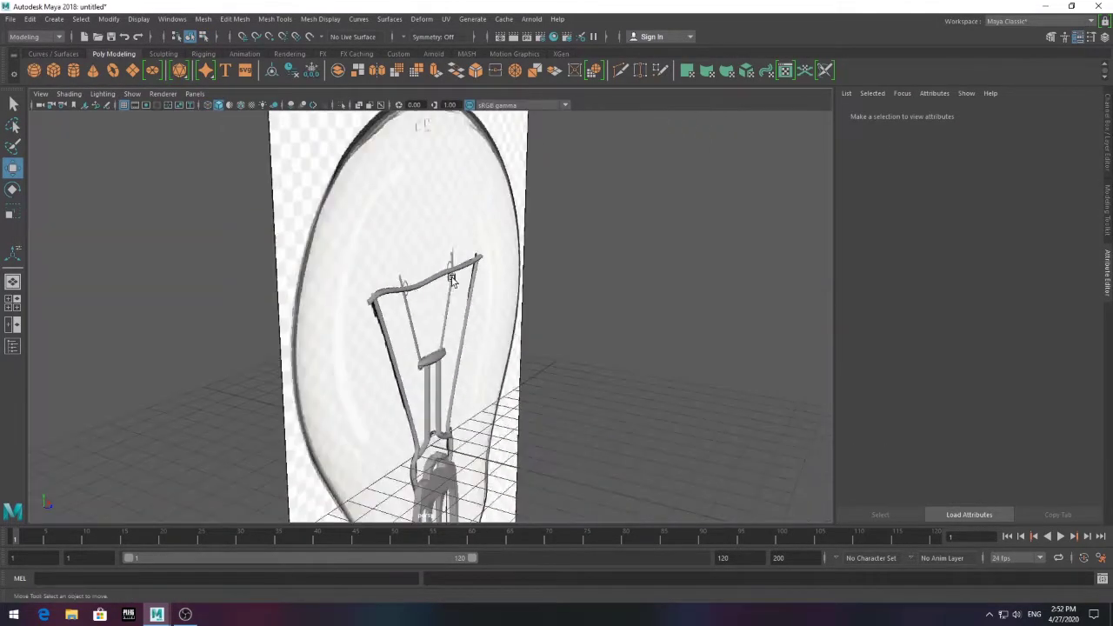
pyautogui.hotkey('ctrl', 'a')
pyautogui.click(964, 445)
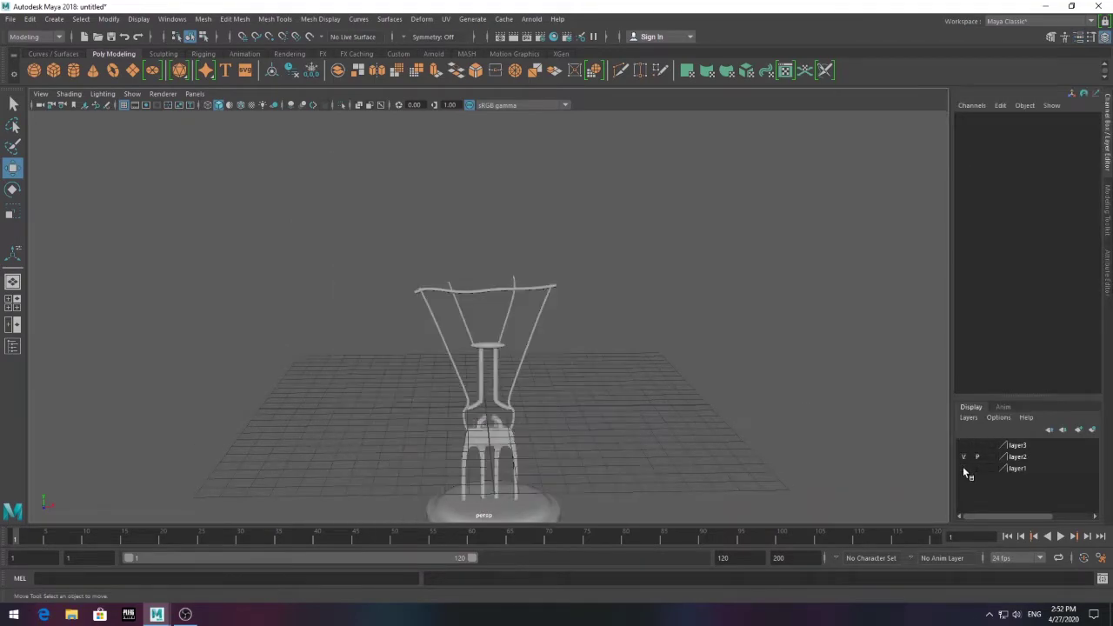
pyautogui.scroll(-2, 592, 295)
pyautogui.scroll(5, 490, 309)
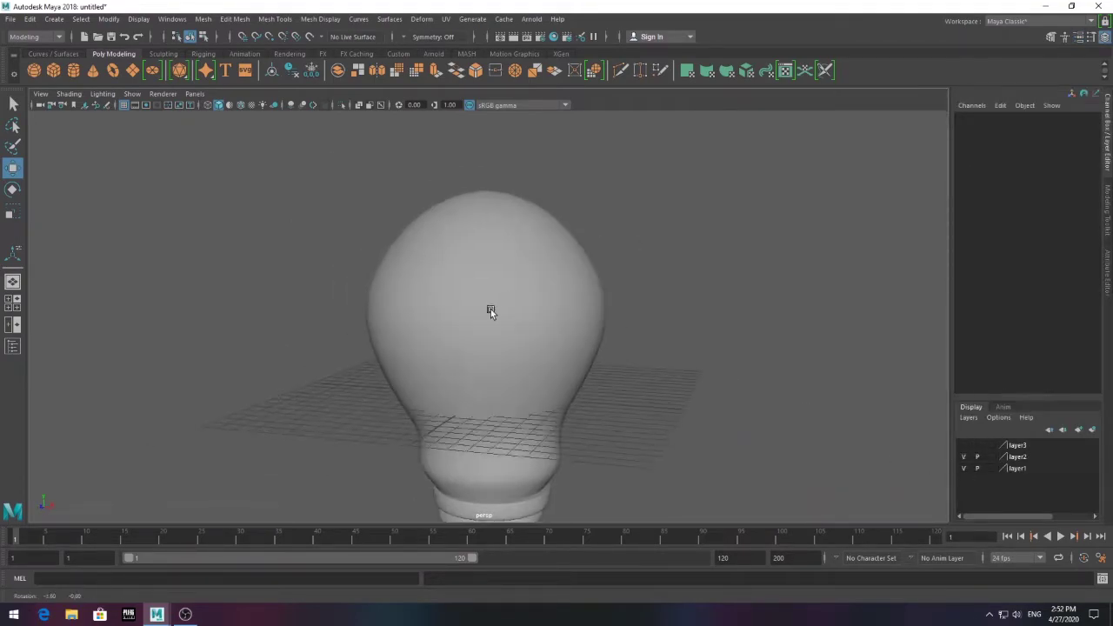
pyautogui.scroll(-3, 515, 350)
pyautogui.scroll(2, 483, 398)
pyautogui.click(484, 400)
pyautogui.scroll(-3, 483, 397)
# Reduce pPlane1 to a single face with Subdivisions Width and Height of 1
pyautogui.click(485, 335)
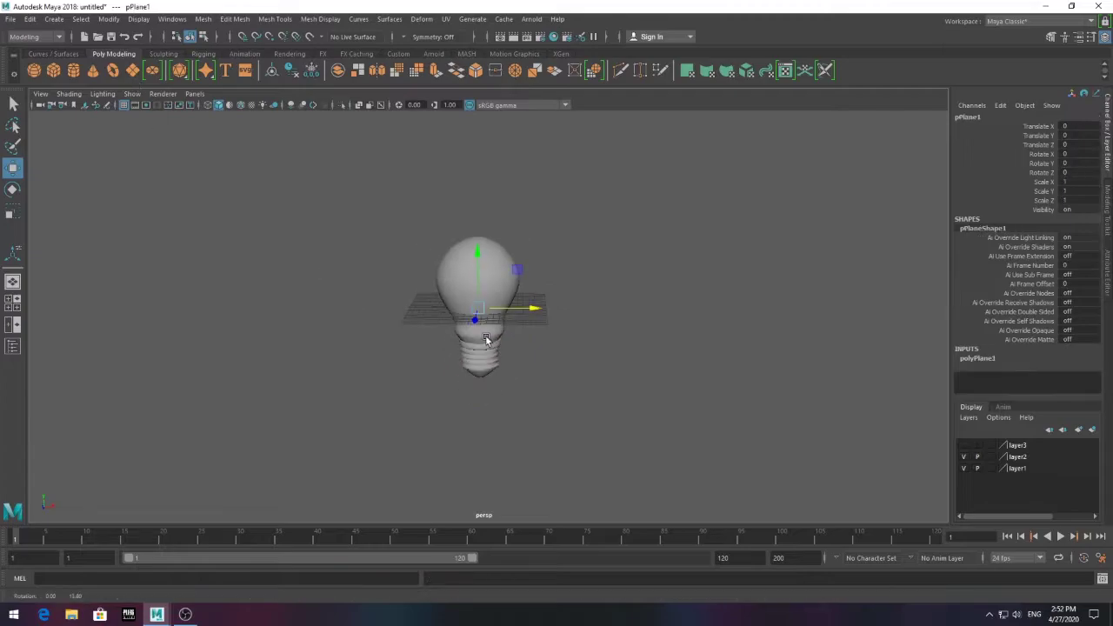
pyautogui.scroll(-3, 485, 385)
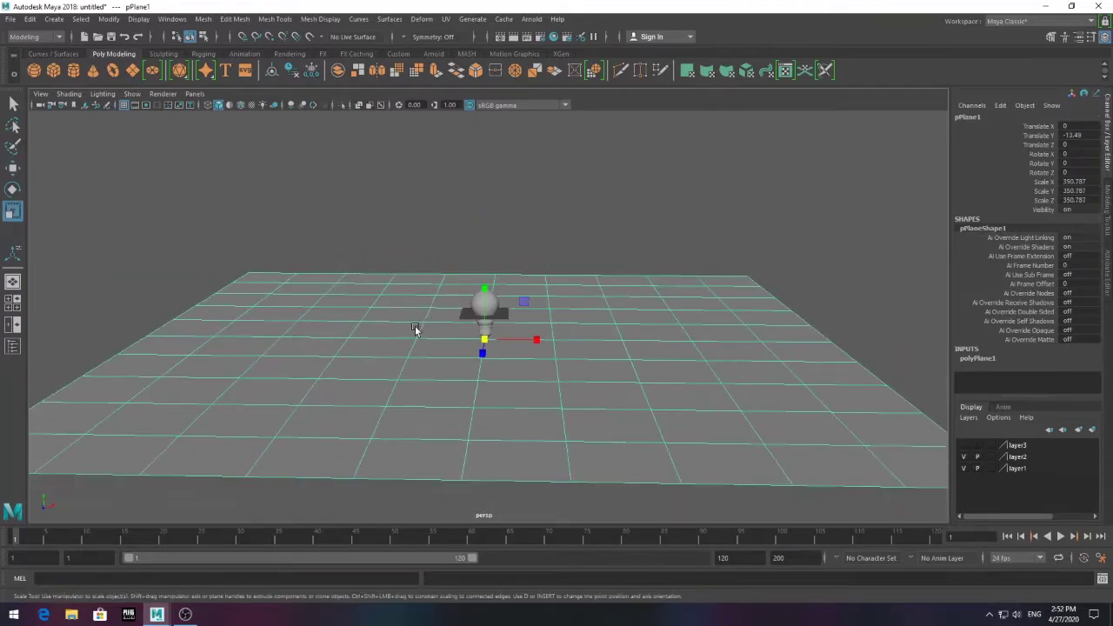
pyautogui.keyDown('alt'); pyautogui.moveTo(484, 386); pyautogui.dragTo(619, 275); pyautogui.keyUp('alt')
pyautogui.click(619, 275)
pyautogui.click(630, 221)
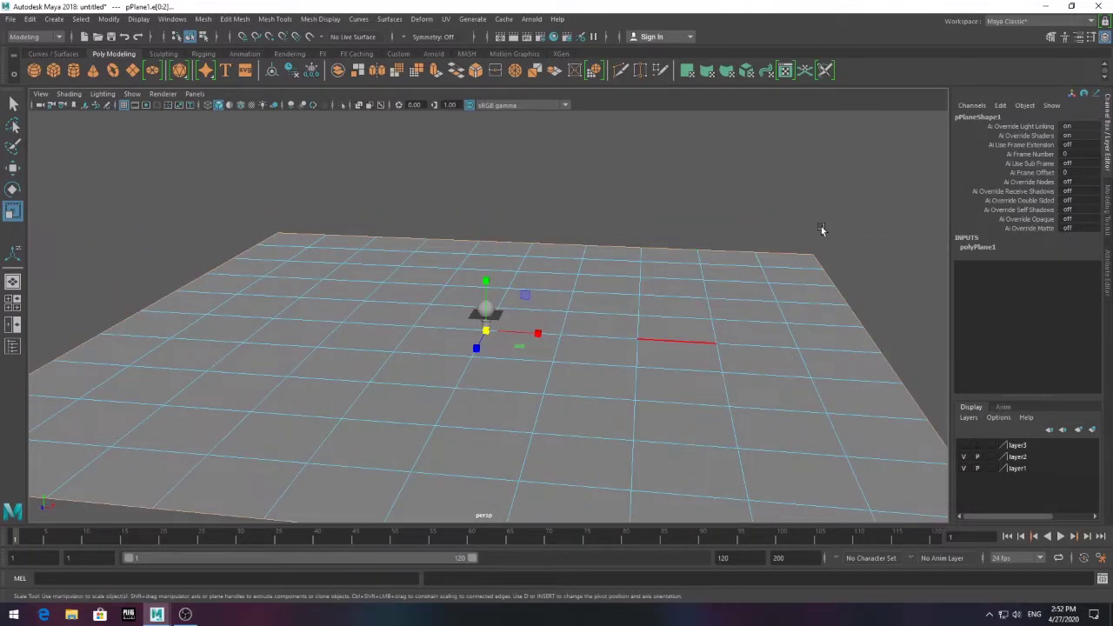
pyautogui.click(978, 247)
pyautogui.scroll(-1, 979, 365)
pyautogui.moveTo(1018, 361); pyautogui.dragTo(1018, 371)
pyautogui.write('1')
pyautogui.press('Return')
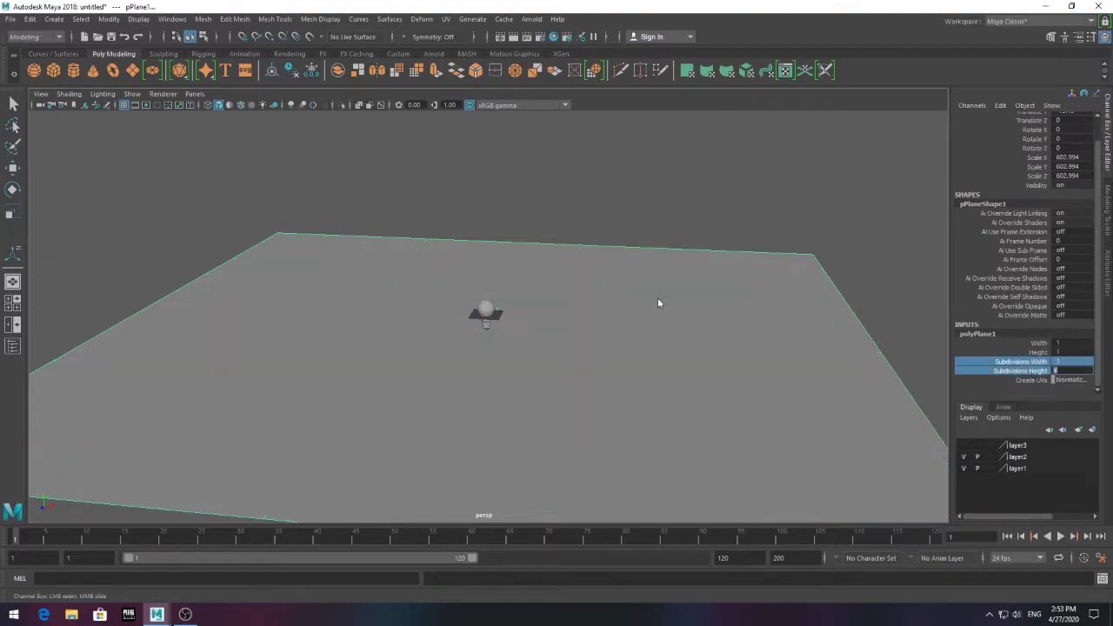
pyautogui.scroll(-3, 658, 303)
# Extrude the plane's back edge upward into a wall and bevel the corner
pyautogui.press('w')
pyautogui.click(416, 69)
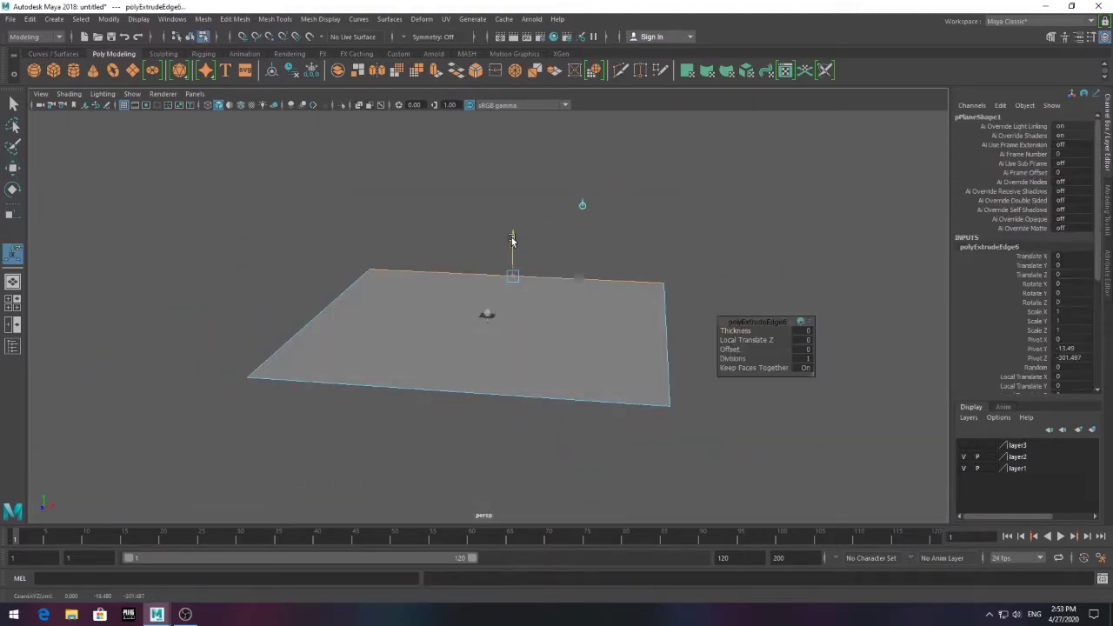
pyautogui.moveTo(513, 240); pyautogui.dragTo(513, 144)
pyautogui.click(321, 20)
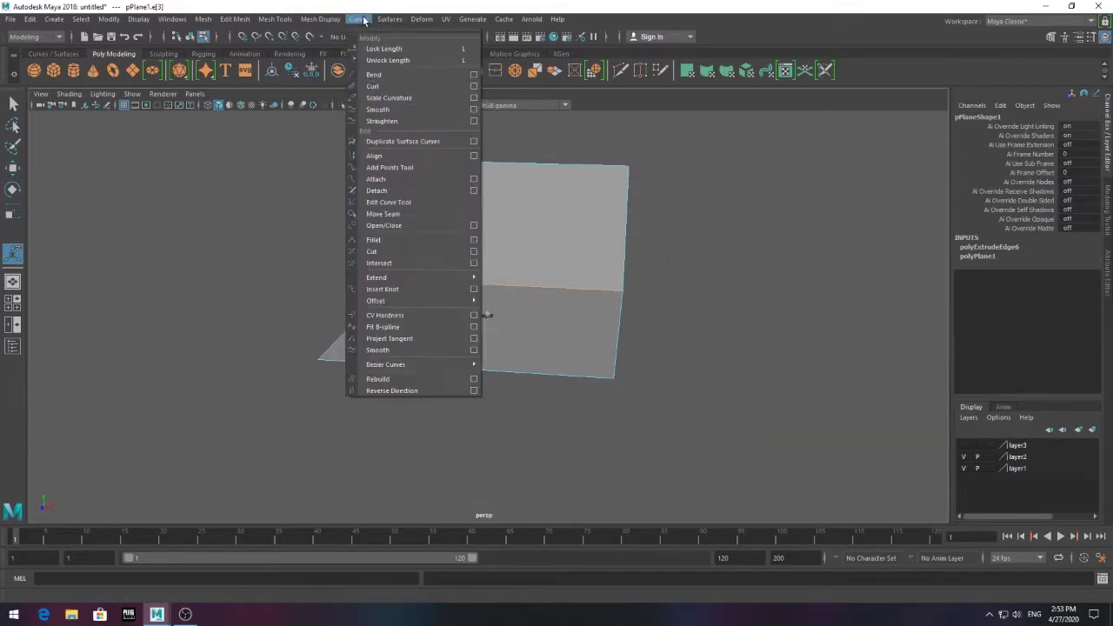
pyautogui.click(315, 19)
pyautogui.click(235, 20)
pyautogui.click(257, 60)
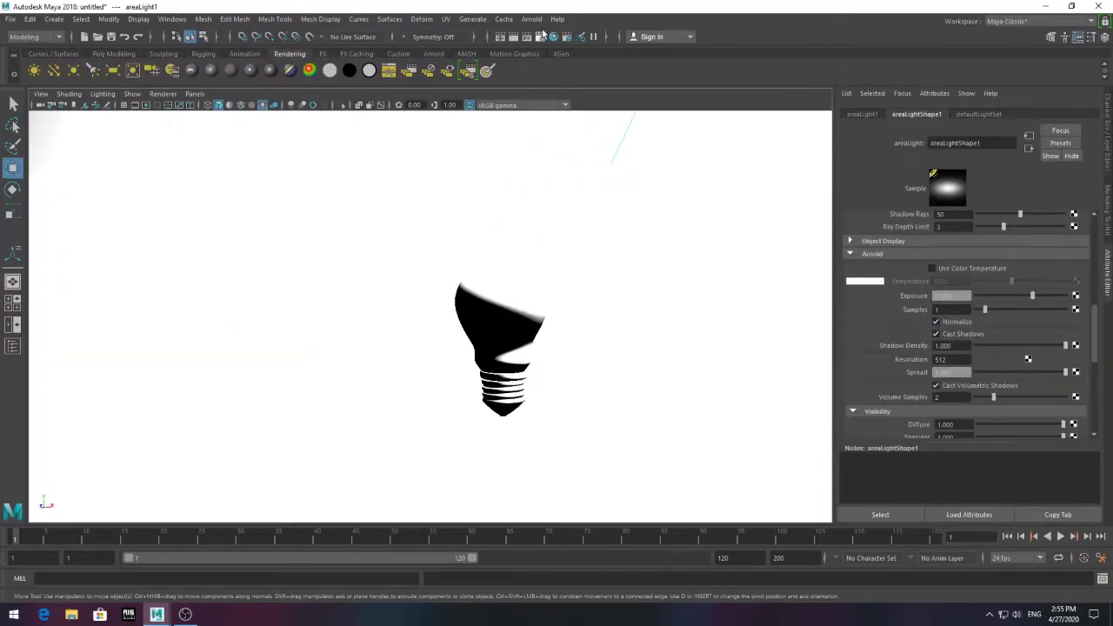
# Open the Arnold RenderView and set areaLight1 Exposure to 16
pyautogui.click(540, 37)
pyautogui.moveTo(1032, 296); pyautogui.dragTo(1070, 296)
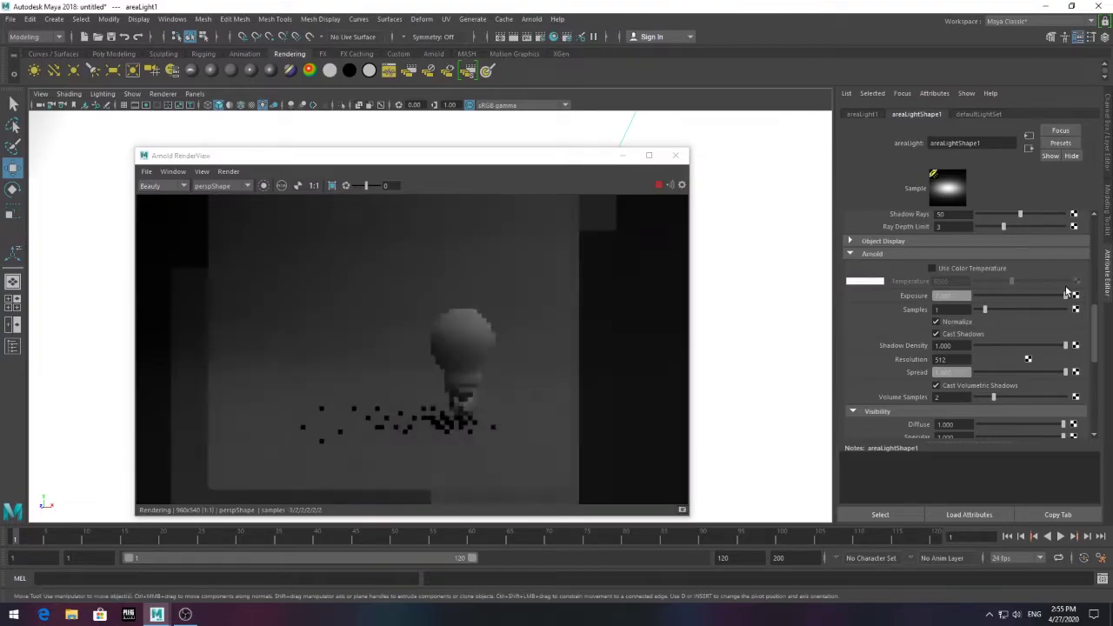
pyautogui.write('16')
pyautogui.press('Return')
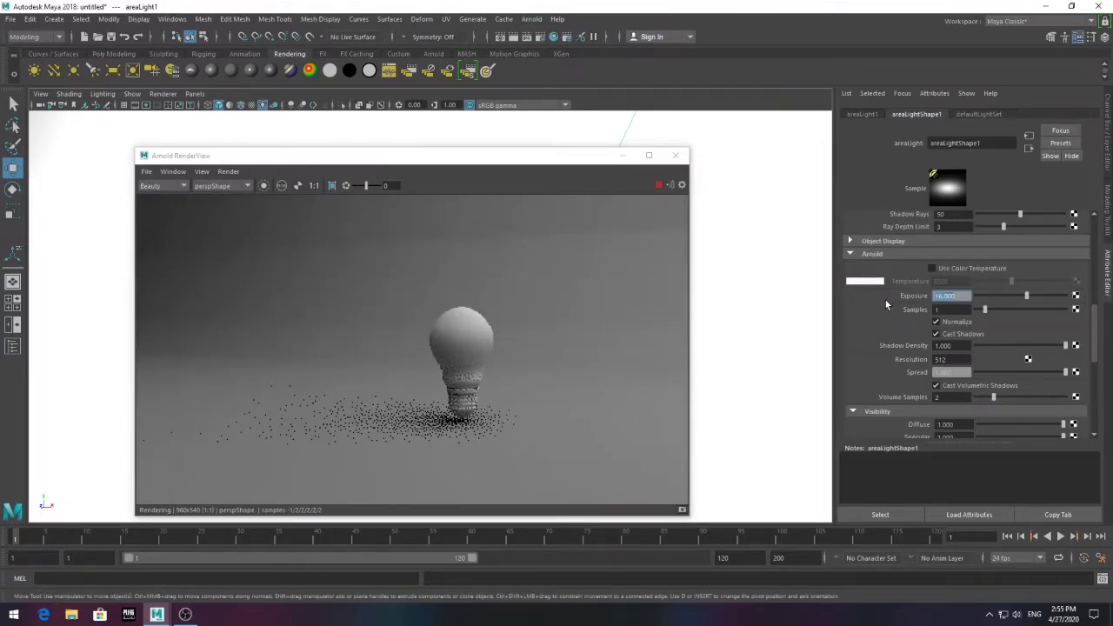
# Frame the bulb in the view and re-render it in the Arnold RenderView
pyautogui.click(732, 315)
pyautogui.click(623, 155)
pyautogui.click(527, 300)
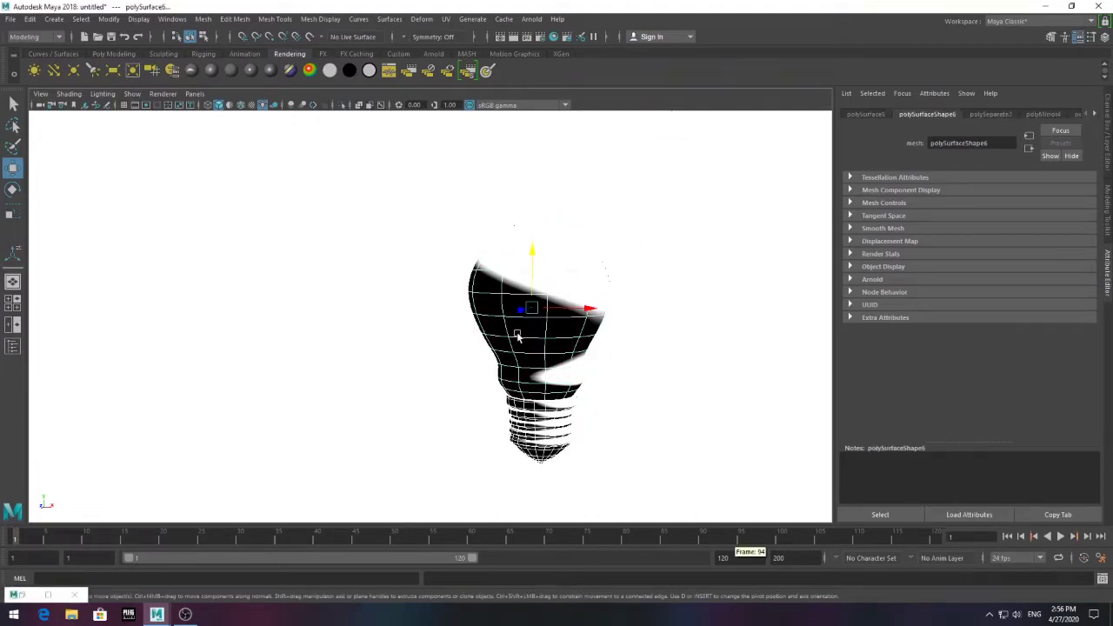
pyautogui.press('f')
pyautogui.moveTo(450, 258)
pyautogui.keyDown('alt'); pyautogui.mouseDown()
pyautogui.moveTo(527, 427)
pyautogui.moveTo(124, 309)
pyautogui.mouseUp(); pyautogui.keyUp('alt')
pyautogui.click(47, 595)
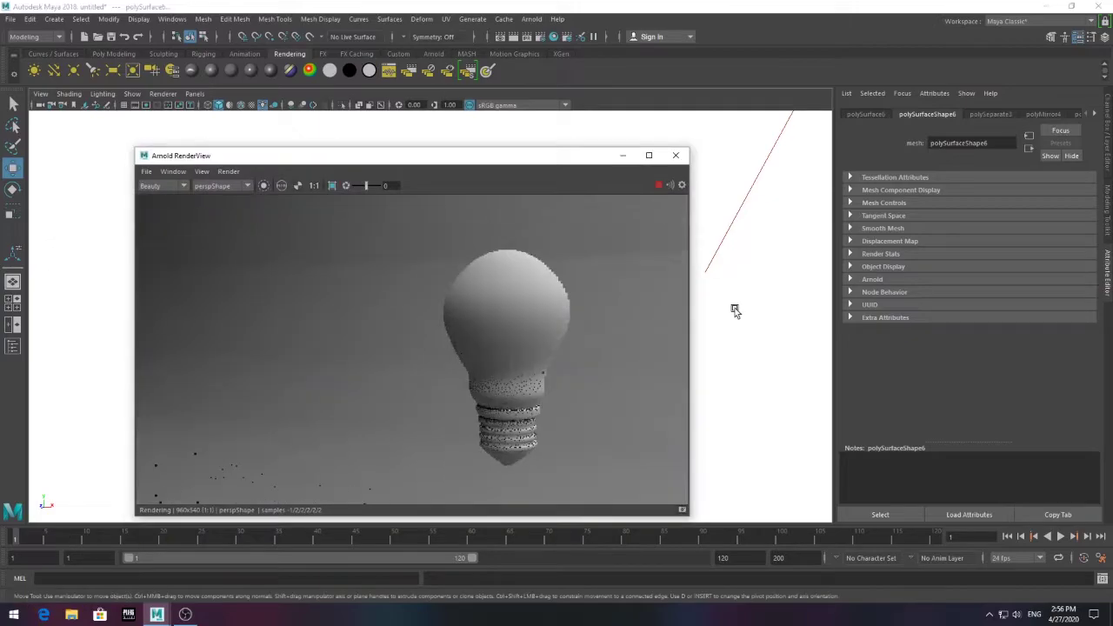
pyautogui.moveTo(734, 308)
pyautogui.keyDown('alt'); pyautogui.mouseDown()
pyautogui.moveTo(745, 322)
pyautogui.moveTo(731, 276)
pyautogui.mouseUp(); pyautogui.keyUp('alt')
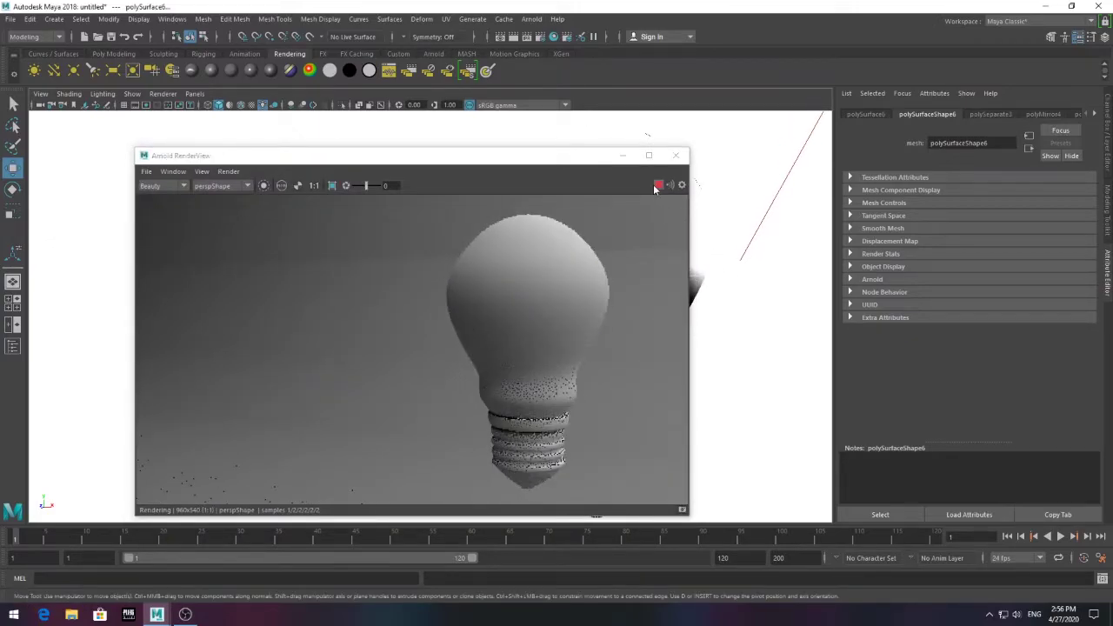
pyautogui.click(623, 155)
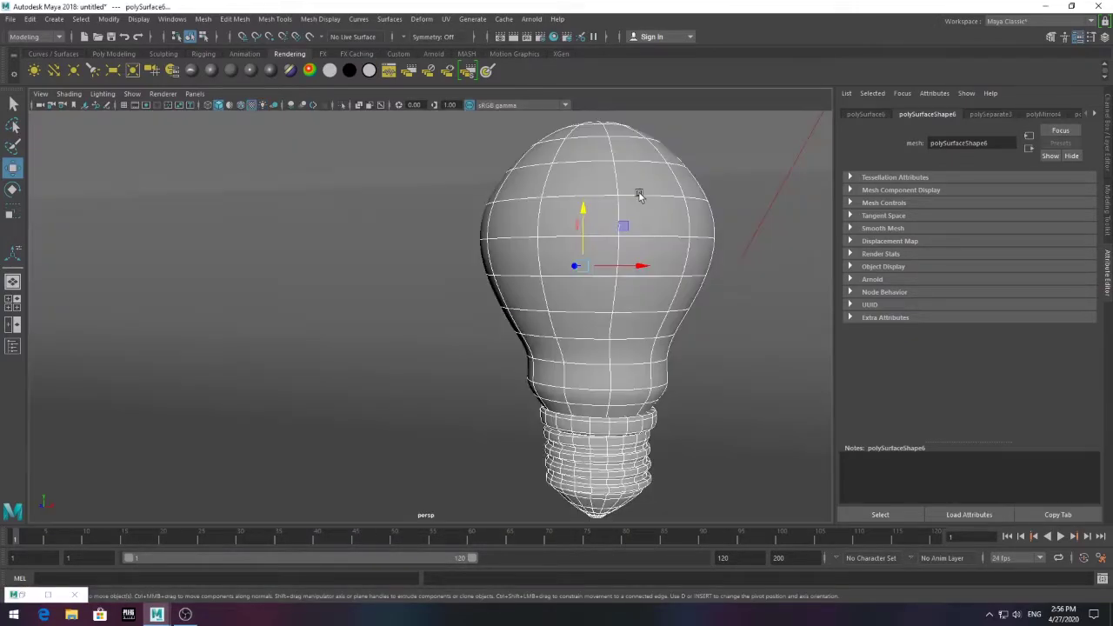
# Assign pSphere1 a new aiStandardSurface material with the Frosted_Glass preset
pyautogui.rightClick(540, 224)
pyautogui.click(547, 519)
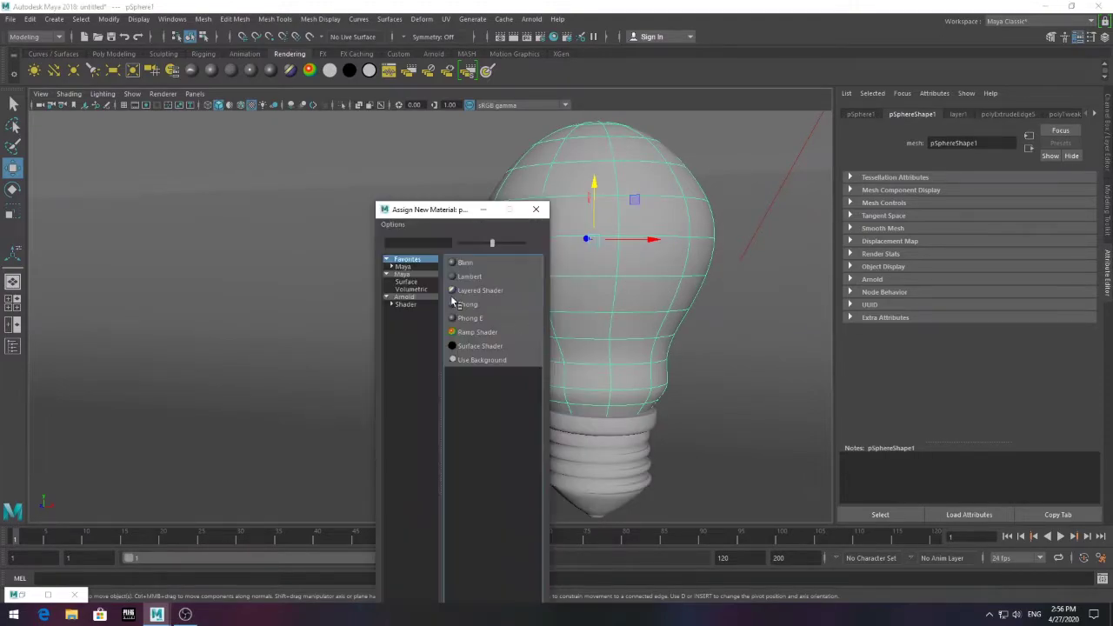
pyautogui.click(400, 297)
pyautogui.click(497, 400)
pyautogui.click(1061, 144)
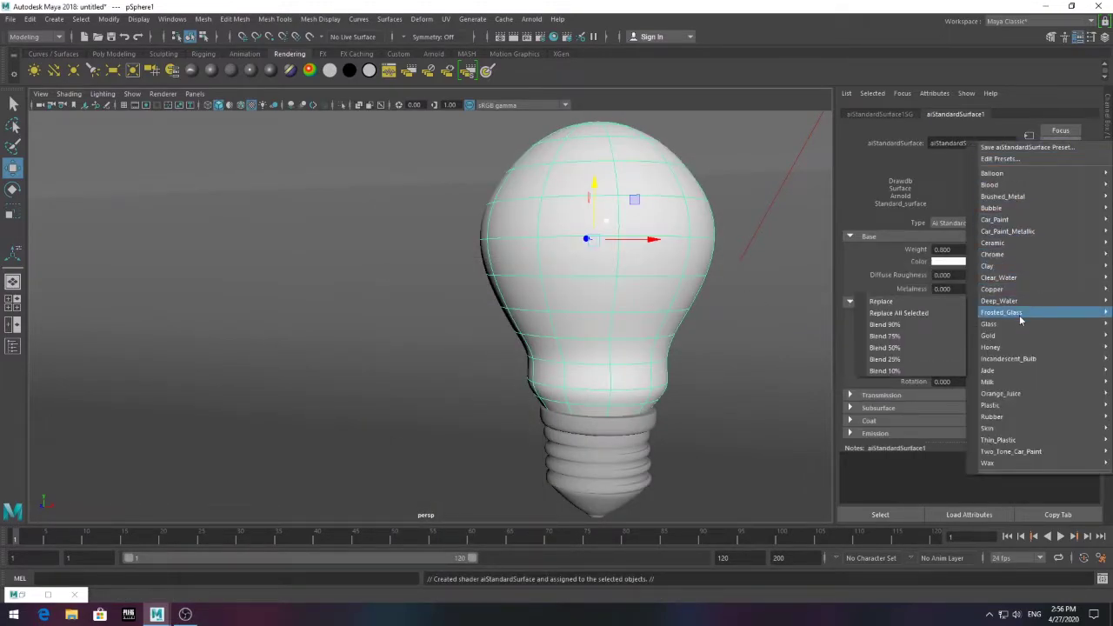
pyautogui.click(946, 326)
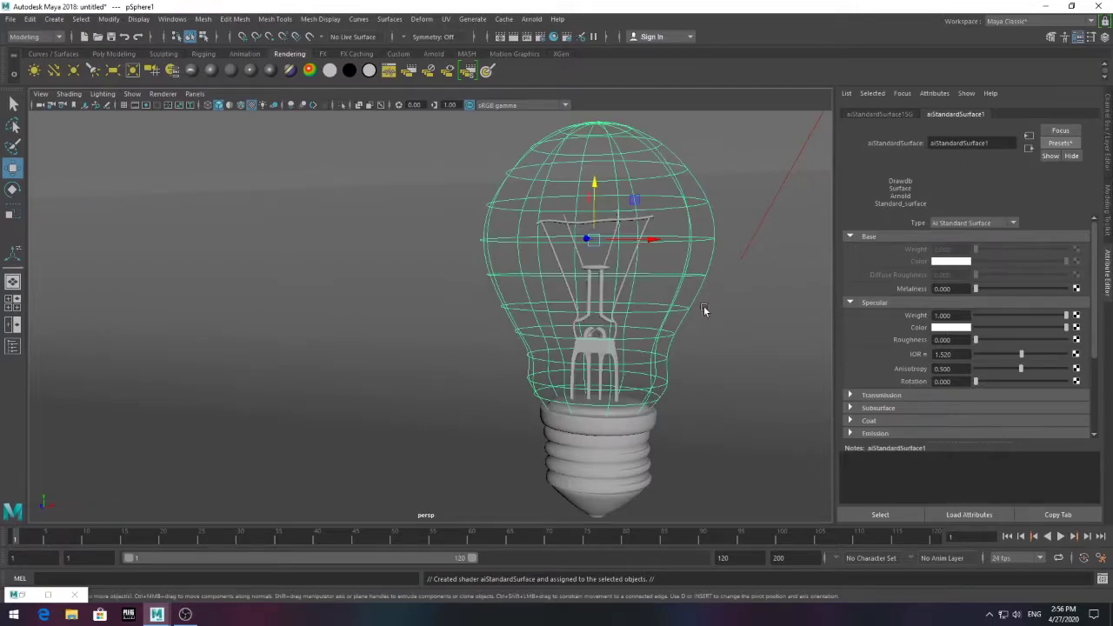
# Hide the glass bulb's display layer, layer1
pyautogui.click(638, 467)
pyautogui.hotkey('ctrl', 'a')
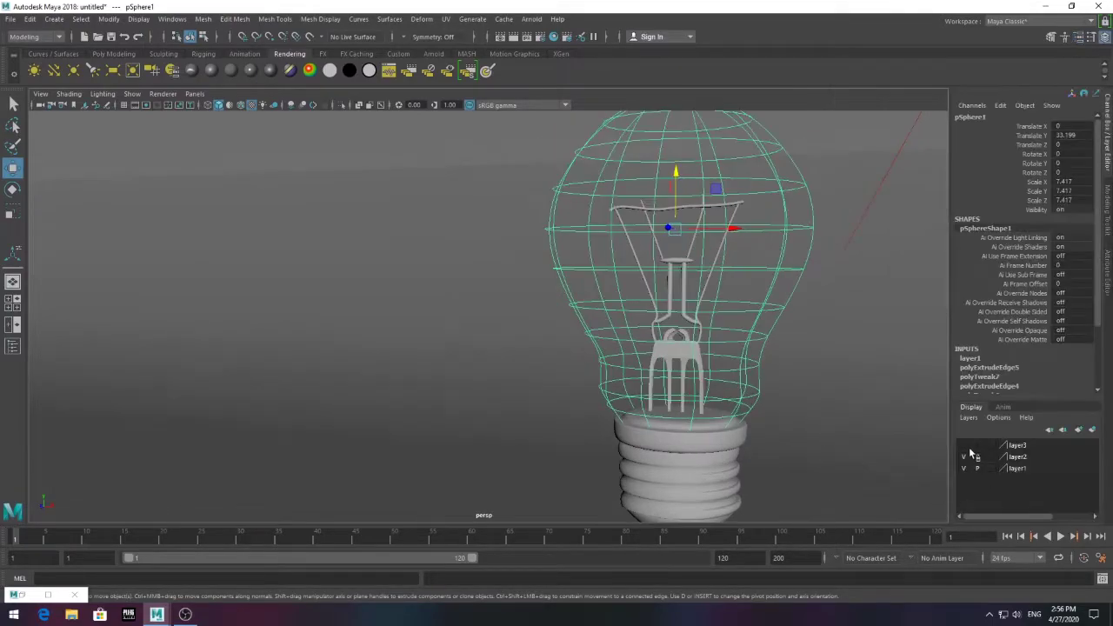
pyautogui.click(965, 468)
# Turn the filament pCylinder5 into an Arnold mesh light and start a live render
pyautogui.click(687, 202)
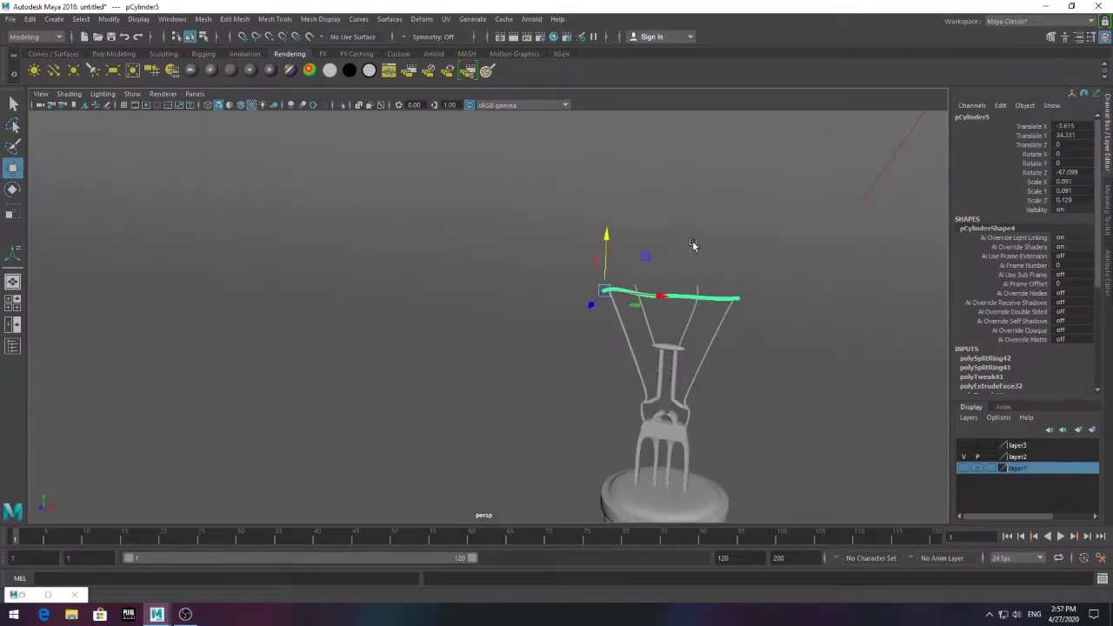
pyautogui.click(433, 53)
pyautogui.click(73, 70)
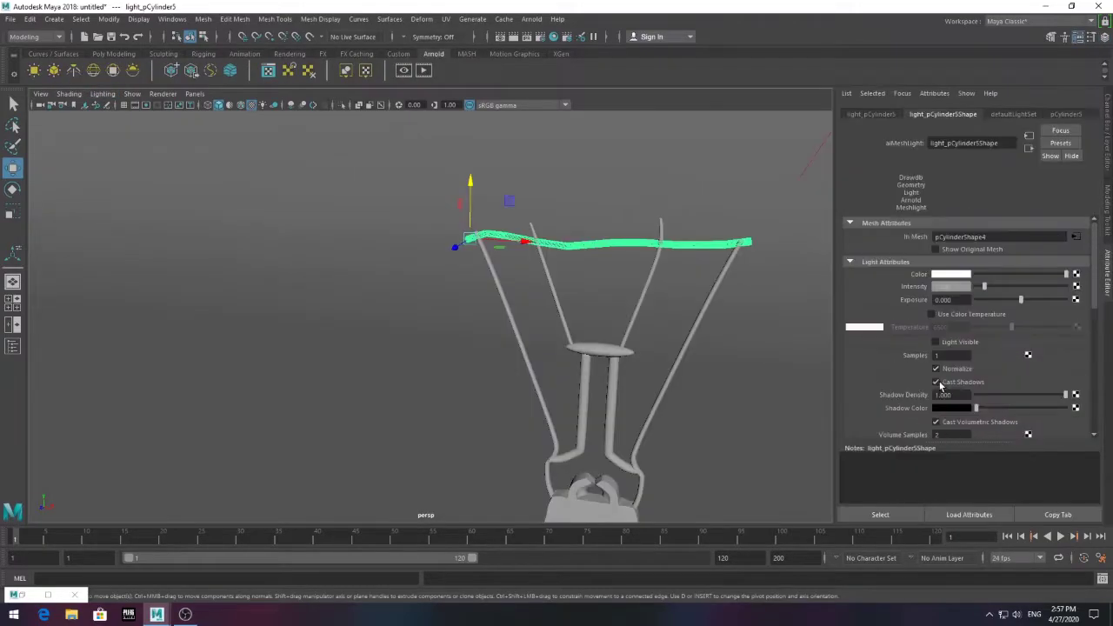
pyautogui.click(403, 70)
pyautogui.click(659, 186)
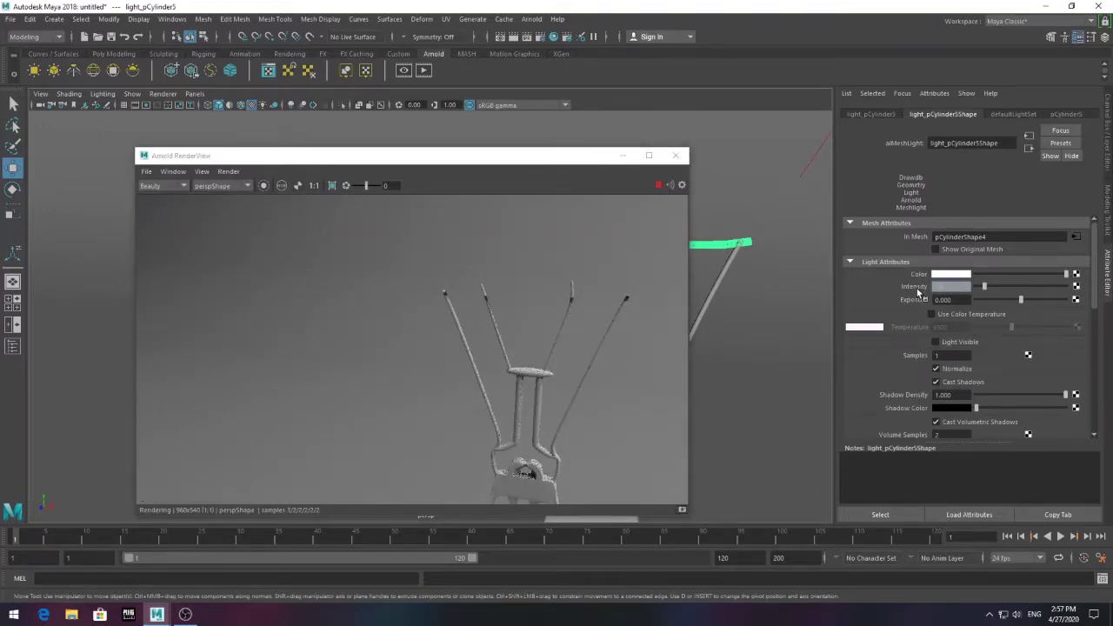
# Raise the mesh light's intensity and set its colour to bright red
pyautogui.moveTo(916, 288)
pyautogui.keyDown('ctrl'); pyautogui.mouseDown()
pyautogui.moveTo(725, 307)
pyautogui.moveTo(1042, 298)
pyautogui.mouseUp(); pyautogui.keyUp('ctrl')
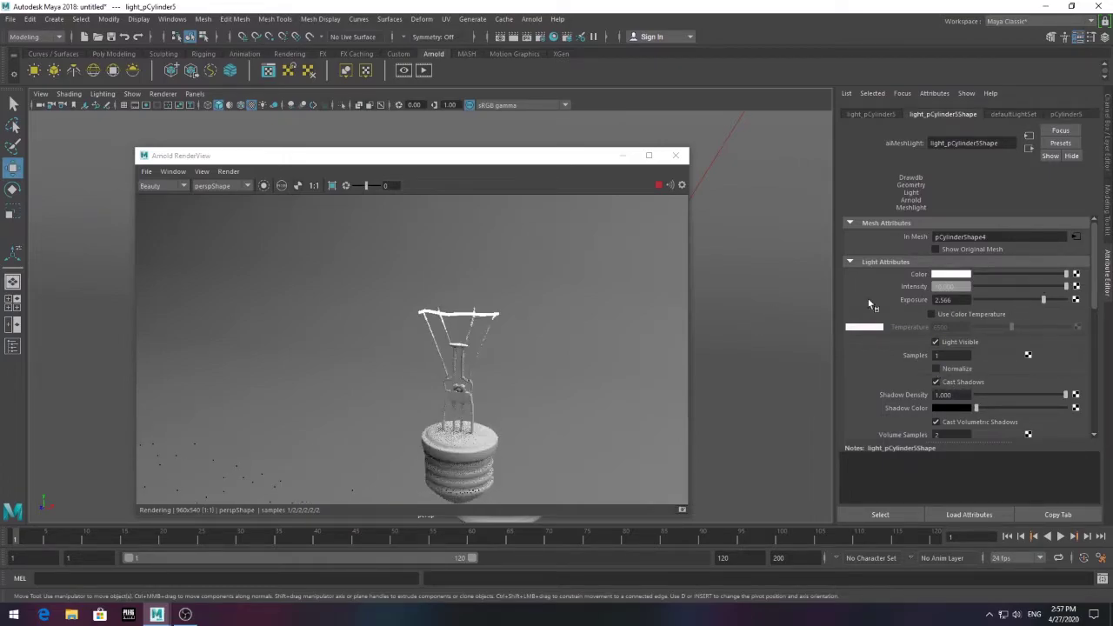
pyautogui.click(942, 275)
pyautogui.moveTo(1035, 283); pyautogui.dragTo(1044, 328)
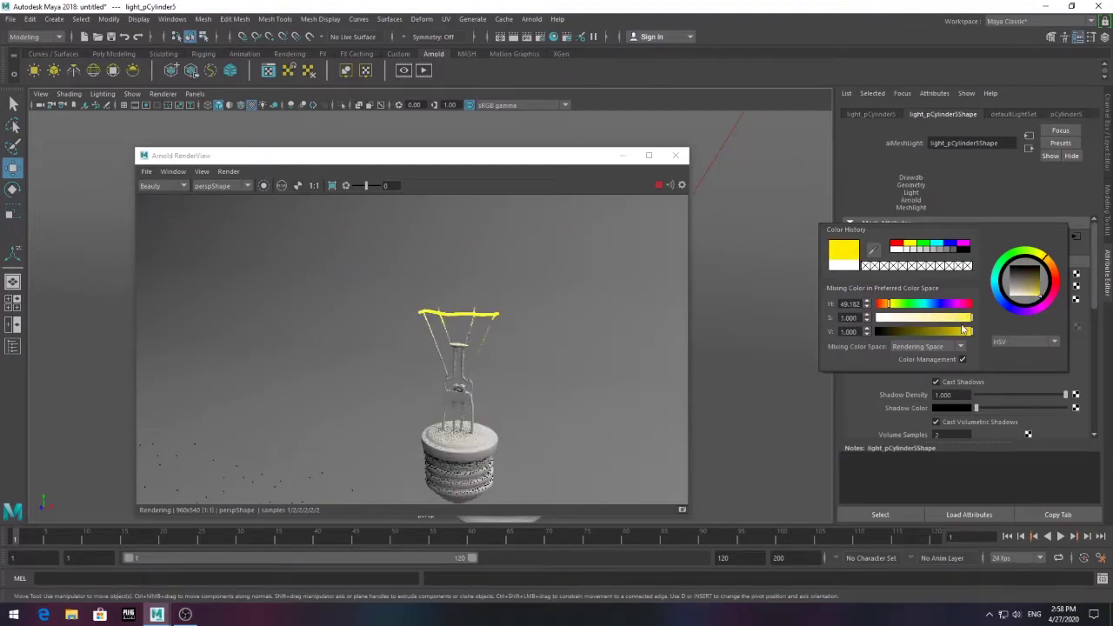
pyautogui.moveTo(964, 329); pyautogui.dragTo(939, 331)
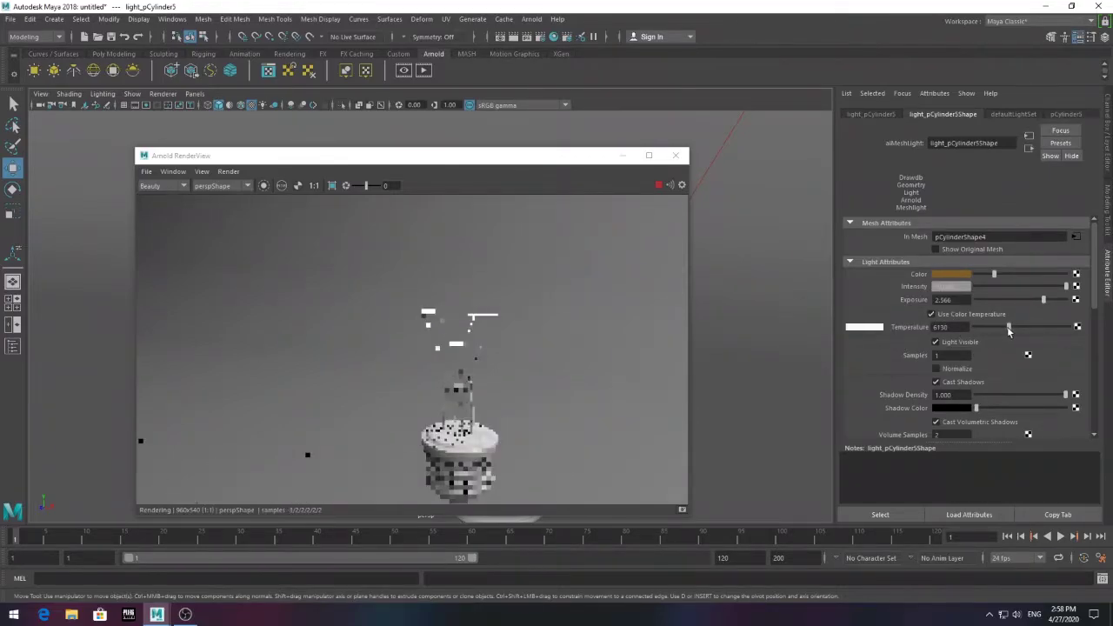
pyautogui.moveTo(992, 326); pyautogui.dragTo(986, 327)
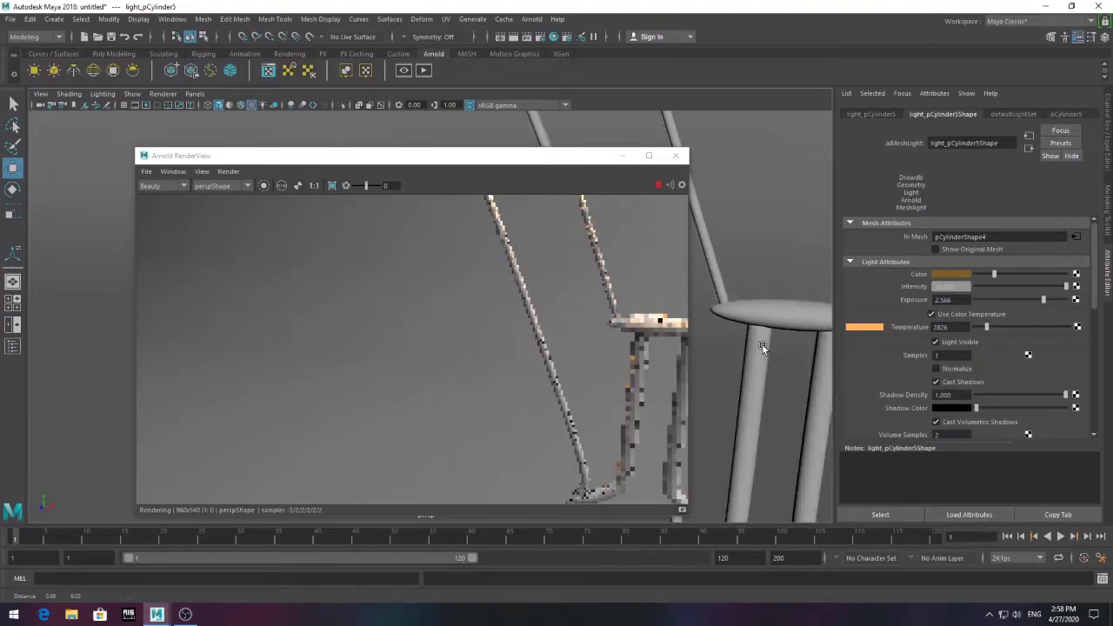
pyautogui.keyDown('alt'); pyautogui.moveTo(762, 343); pyautogui.dragTo(734, 362, button='right'); pyautogui.keyUp('alt')
pyautogui.click(952, 274)
pyautogui.click(939, 246)
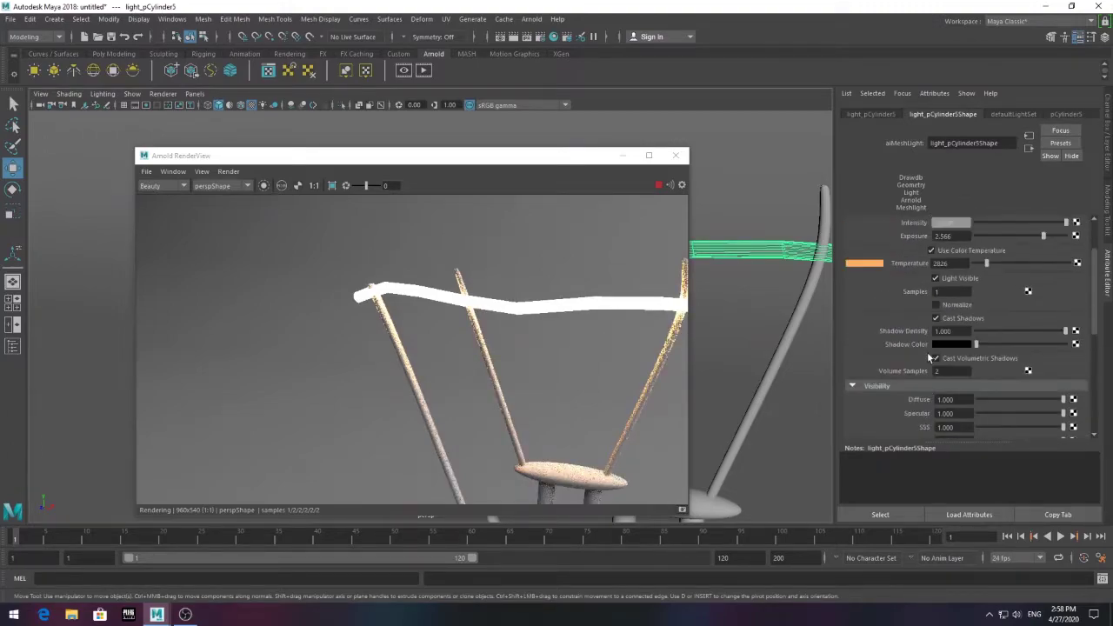
# Enable Normalize, set temperature 3783 and exposure 2.763, and bring up Save As
pyautogui.scroll(-5, 746, 357)
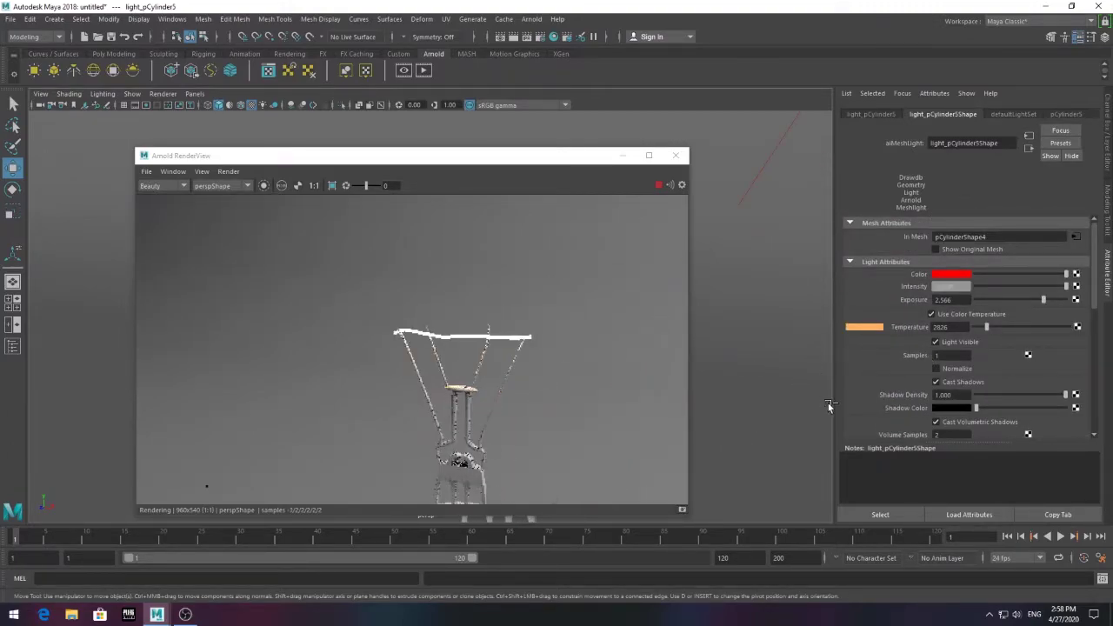
pyautogui.click(937, 370)
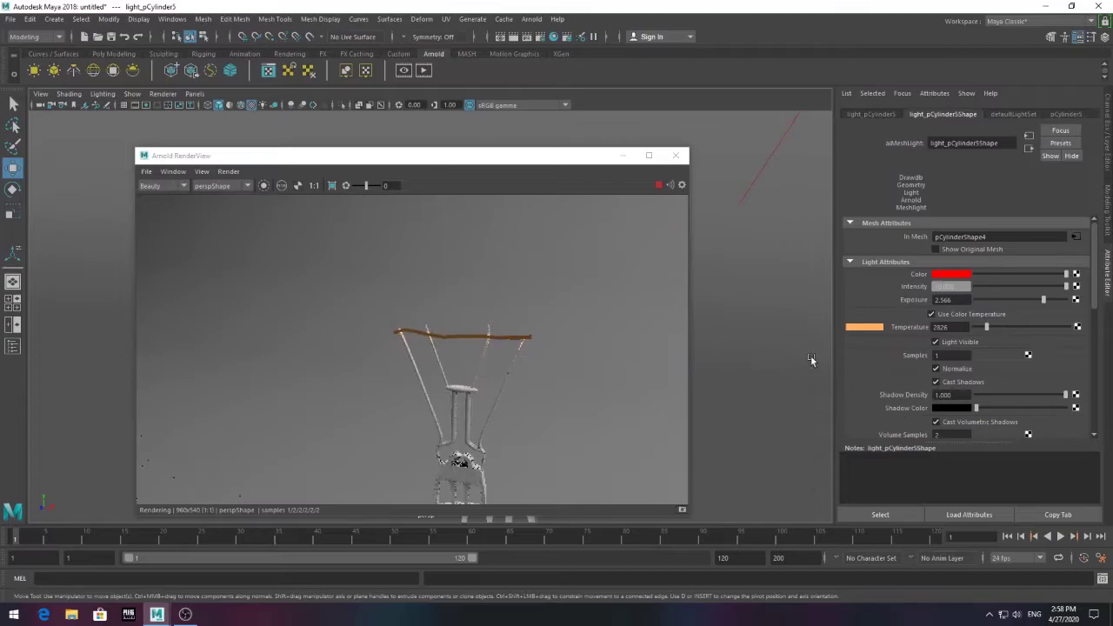
pyautogui.scroll(3, 782, 357)
pyautogui.scroll(3, 783, 356)
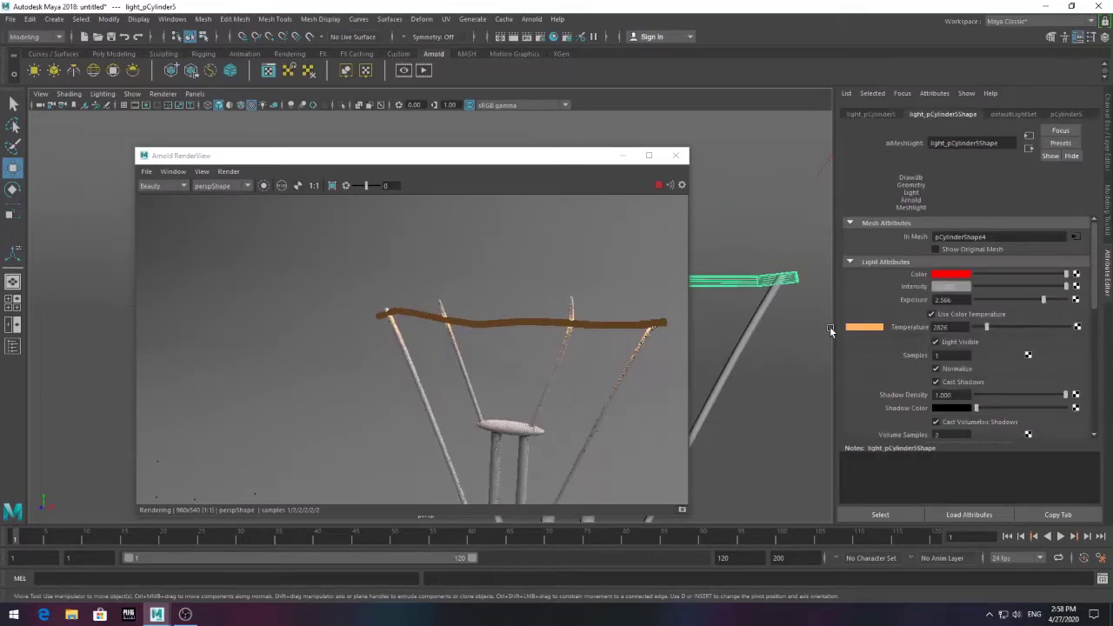
pyautogui.moveTo(986, 327)
pyautogui.mouseDown()
pyautogui.moveTo(1052, 327)
pyautogui.moveTo(979, 329)
pyautogui.mouseUp()
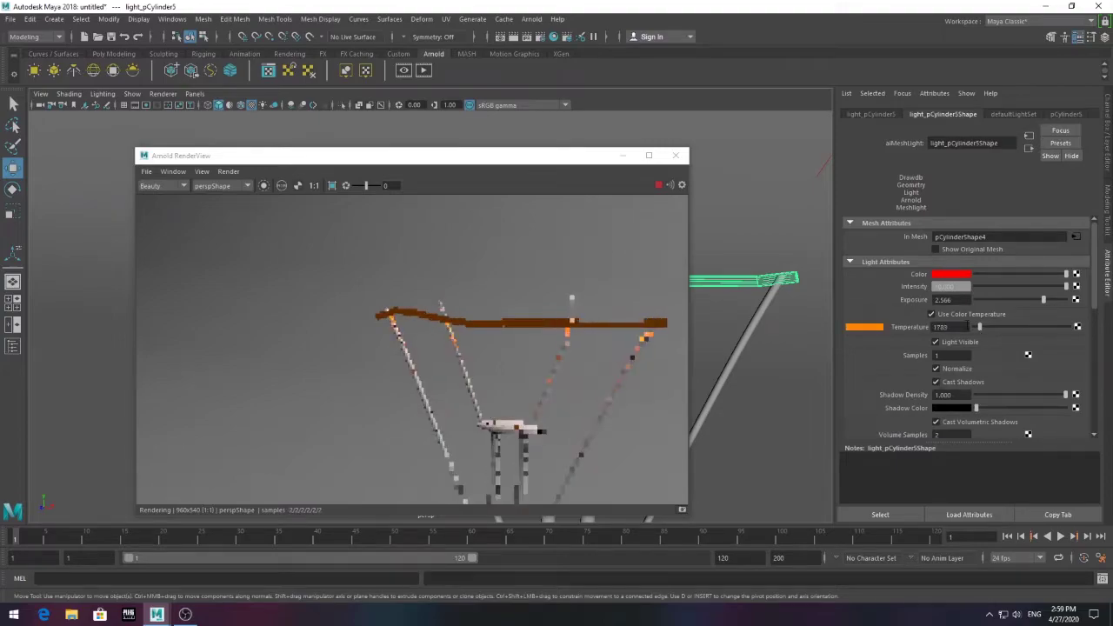
pyautogui.moveTo(1041, 299); pyautogui.dragTo(1043, 299)
pyautogui.hotkey('ctrl', 's')
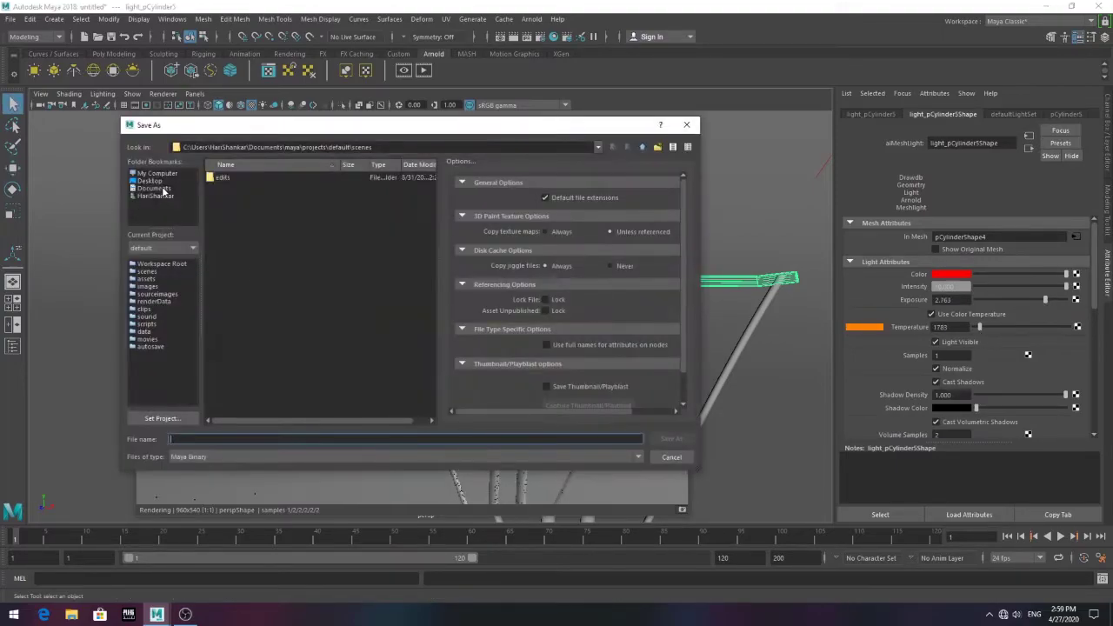
# Save the scene as bulb1.mb in H:\Maya\own work
pyautogui.click(161, 197)
pyautogui.click(150, 181)
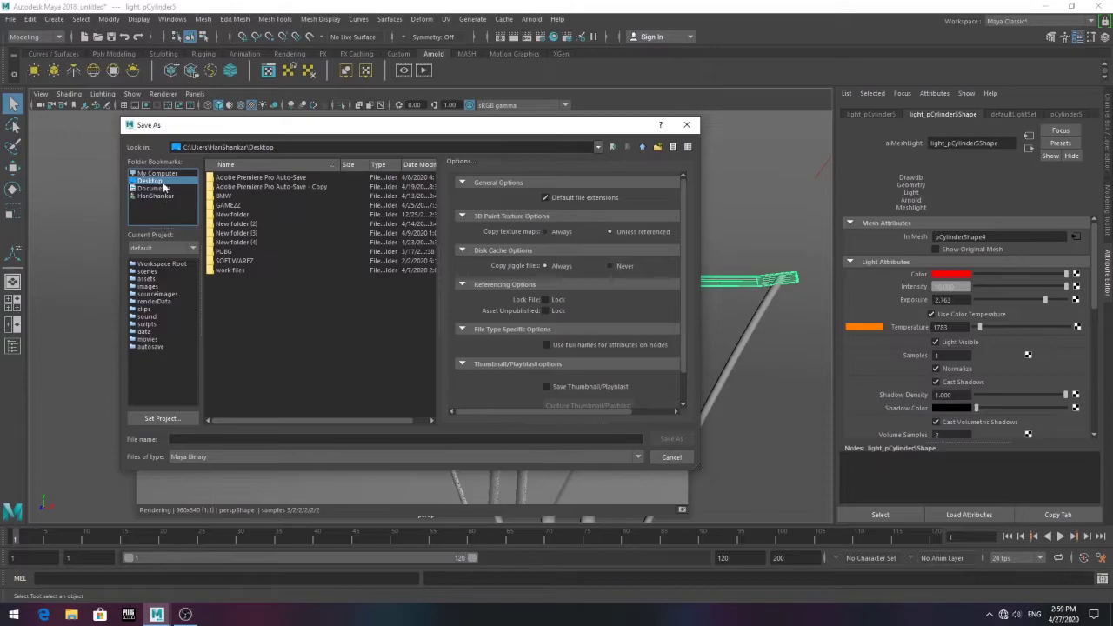
pyautogui.click(157, 174)
pyautogui.doubleClick(242, 225)
pyautogui.doubleClick(224, 195)
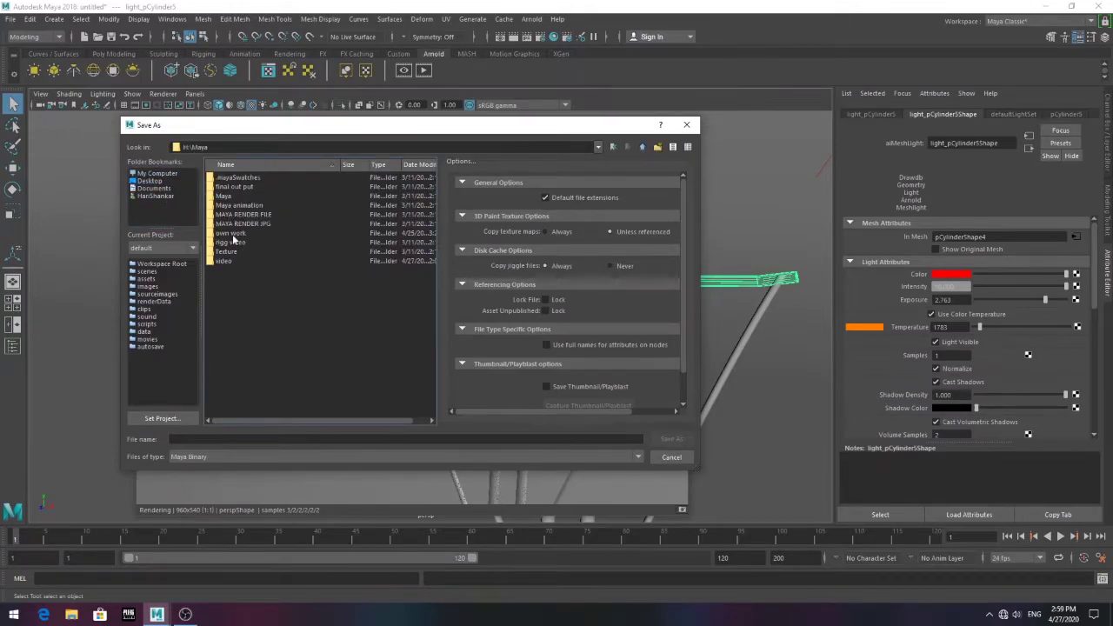
pyautogui.doubleClick(231, 214)
pyautogui.write('bu')
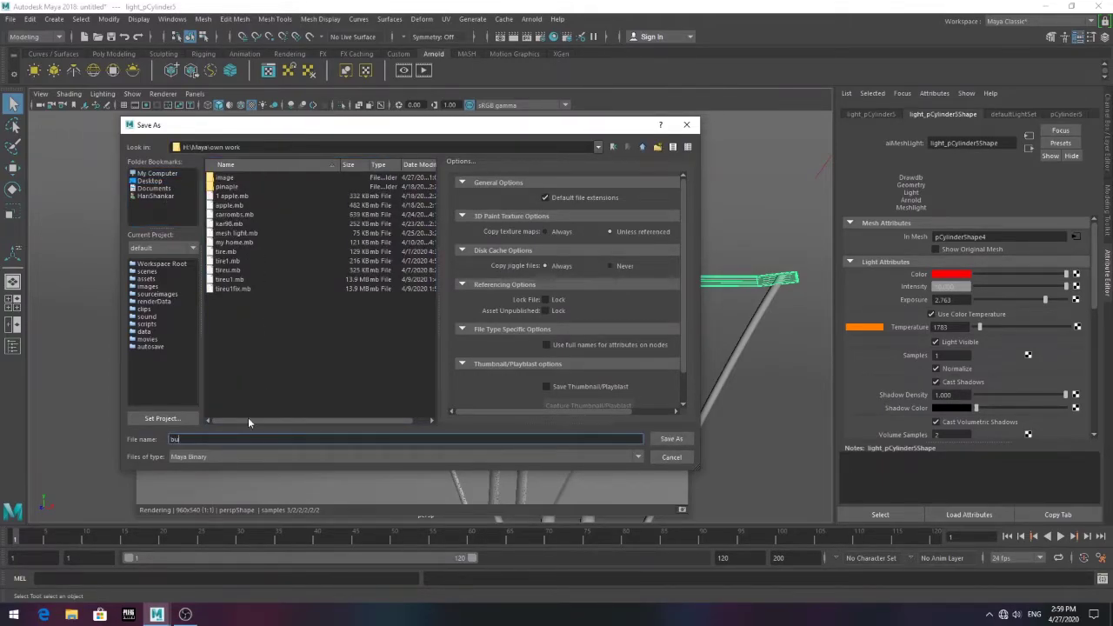
pyautogui.write('lb1')
pyautogui.press('Return')
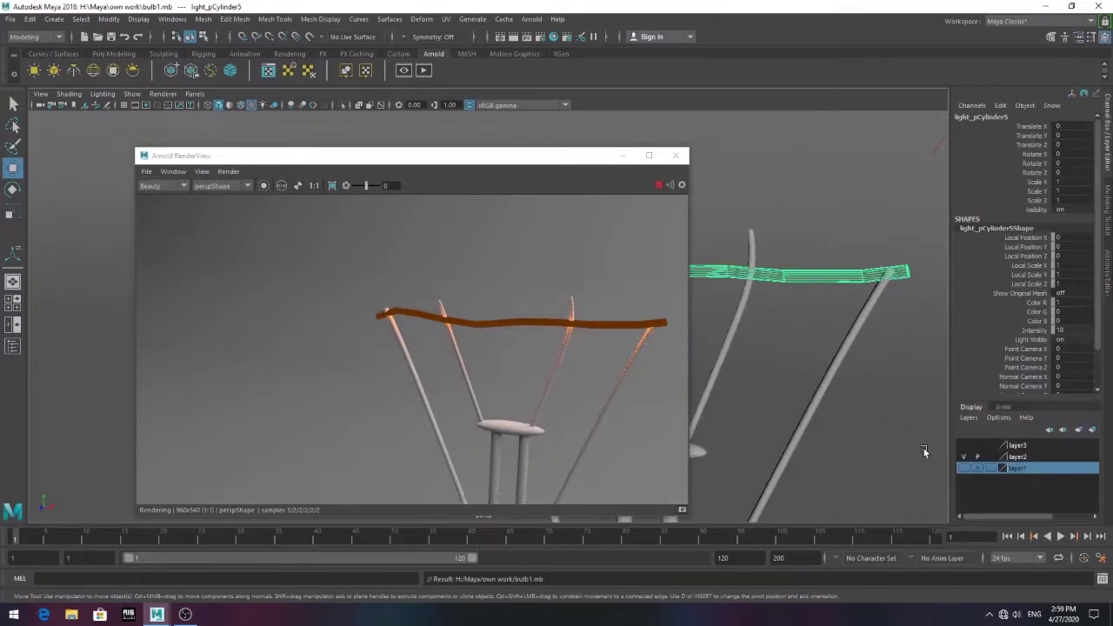
# Show layer1 again and run an interactive Arnold render of the bulb
pyautogui.click(965, 468)
pyautogui.scroll(-5, 787, 392)
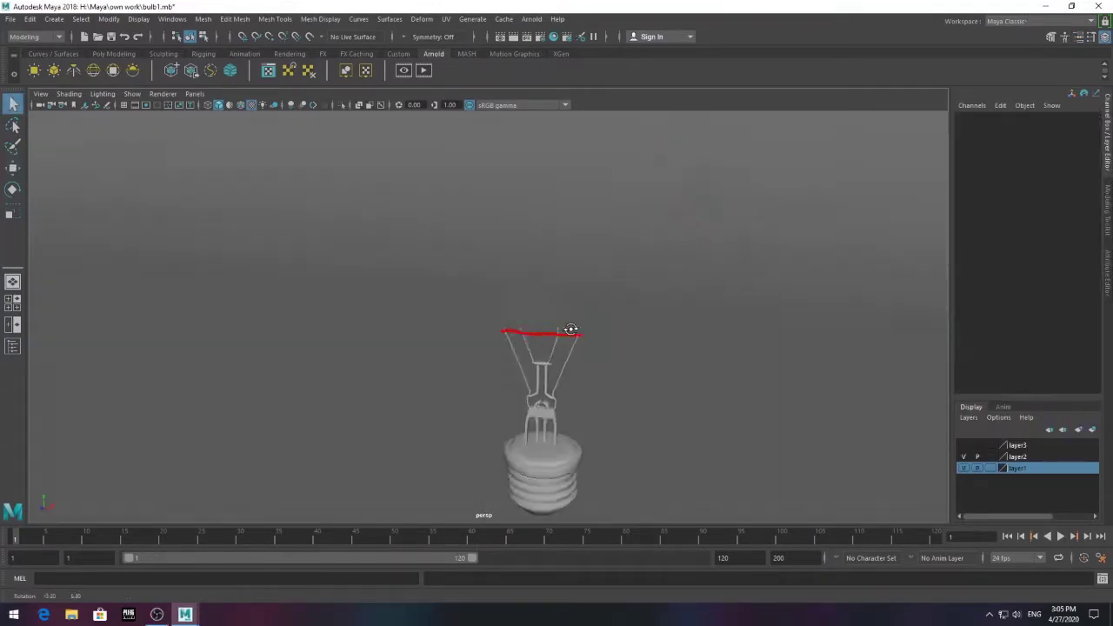
pyautogui.scroll(-2, 621, 342)
pyautogui.scroll(3, 587, 318)
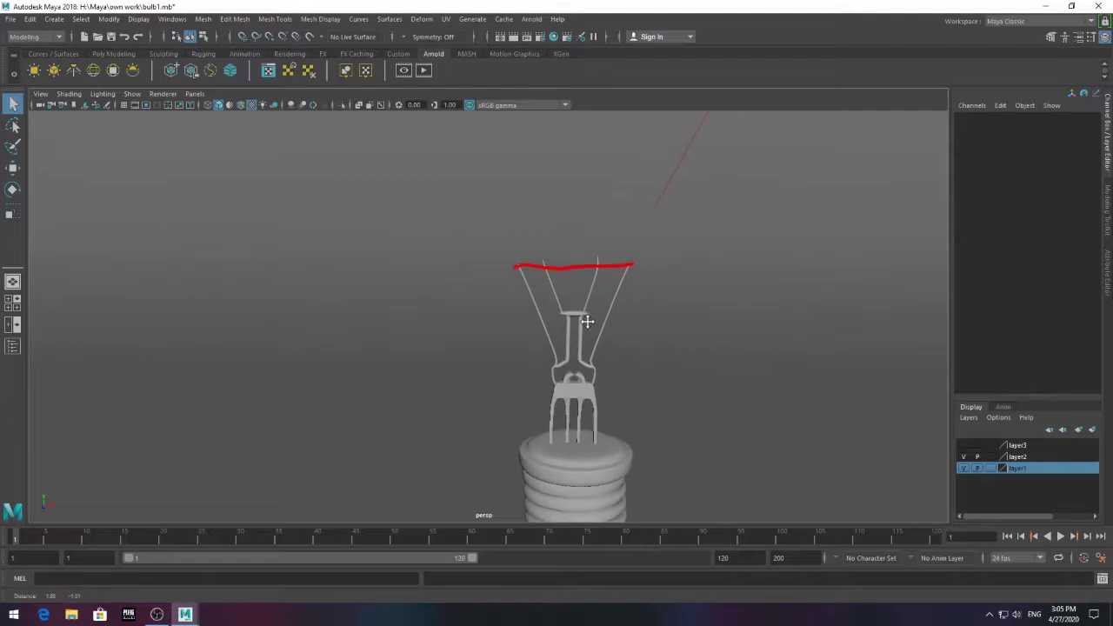
pyautogui.scroll(2, 586, 318)
pyautogui.click(532, 18)
pyautogui.click(550, 35)
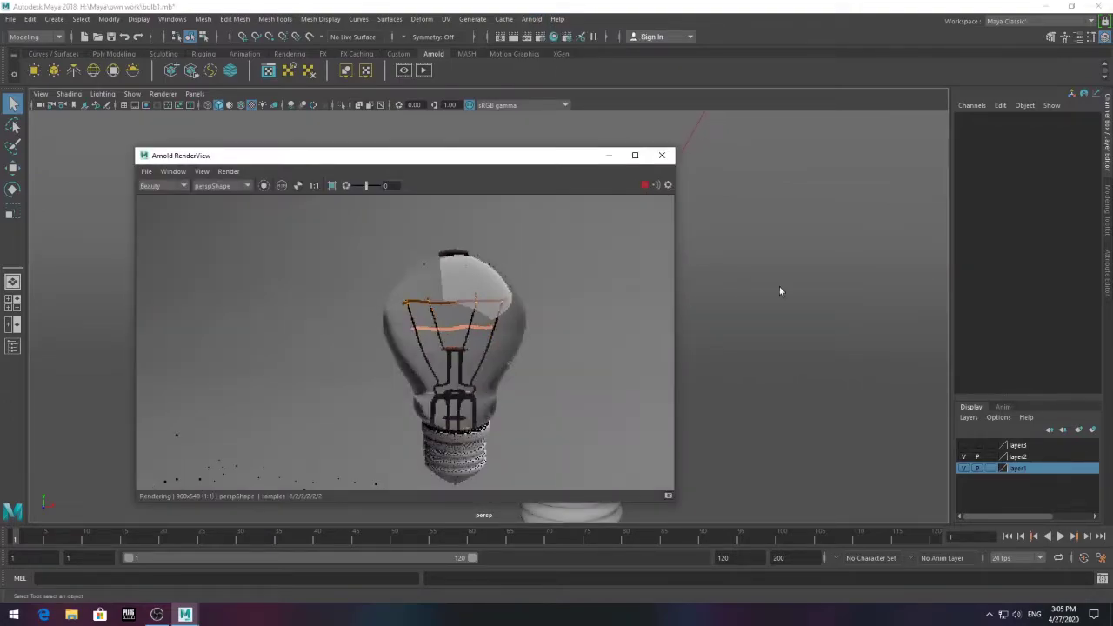
pyautogui.scroll(-2, 760, 319)
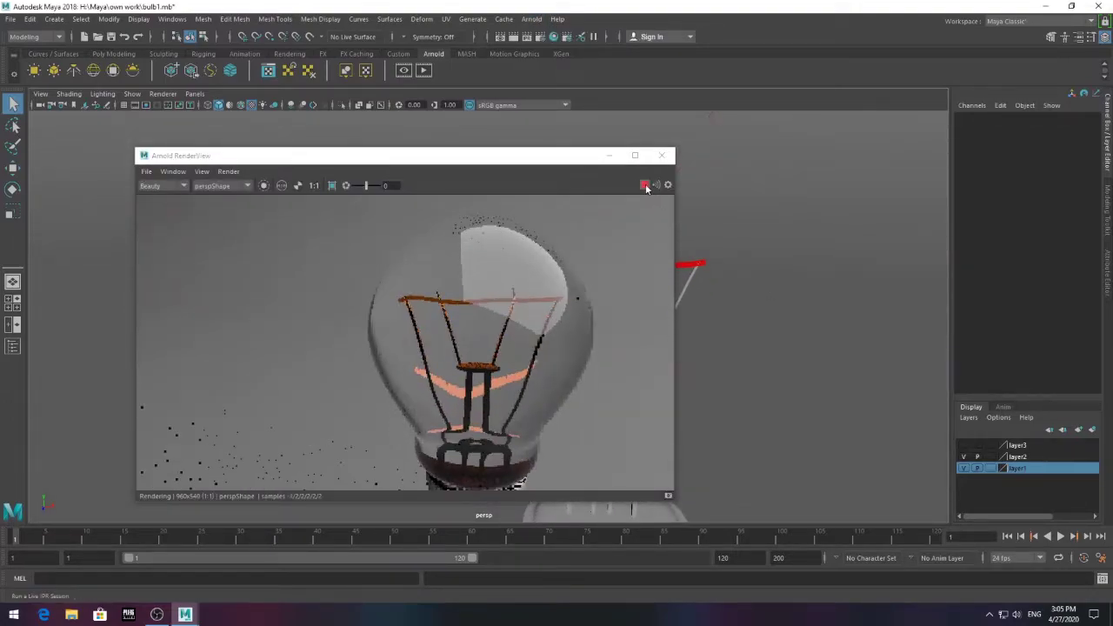
pyautogui.click(609, 156)
# Hide the glass shell with Ctrl+H and select the red filament mesh light
pyautogui.click(690, 293)
pyautogui.hotkey('ctrl', 'h')
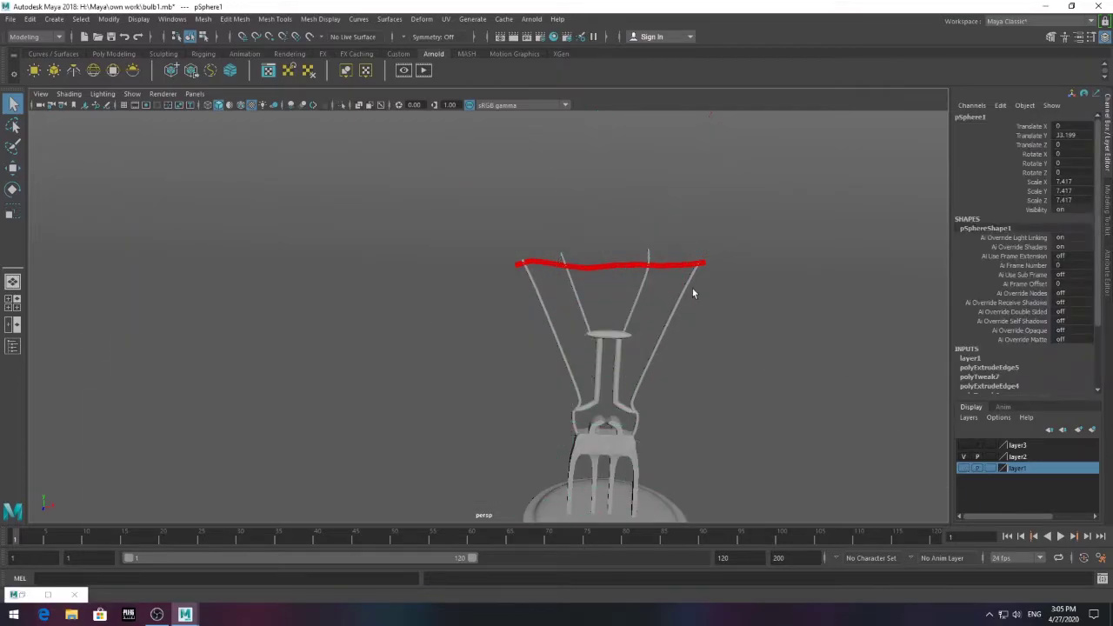
pyautogui.hotkey('ctrl', 'a')
pyautogui.click(1005, 114)
pyautogui.click(1057, 114)
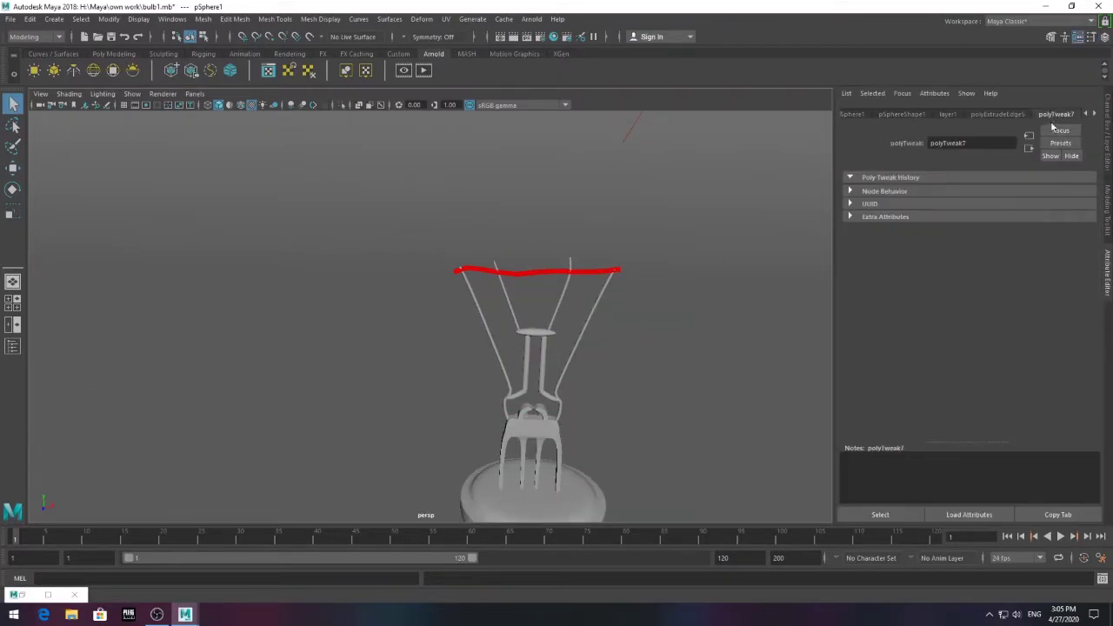
pyautogui.moveTo(624, 275); pyautogui.dragTo(732, 403, button='right')
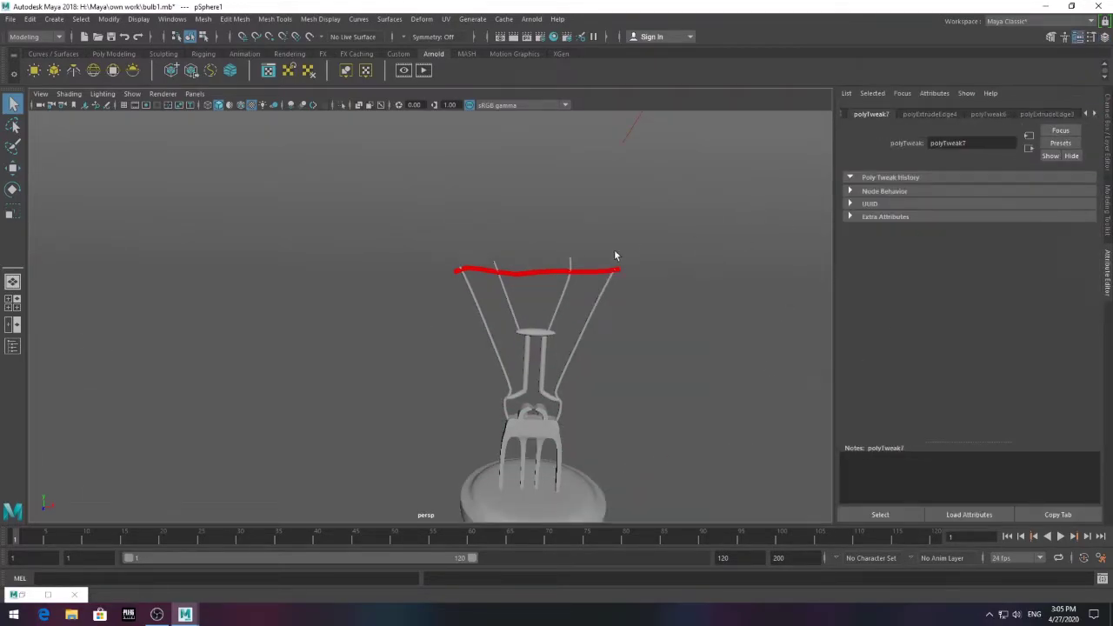
pyautogui.moveTo(615, 255); pyautogui.dragTo(626, 465, button='right')
pyautogui.click(536, 209)
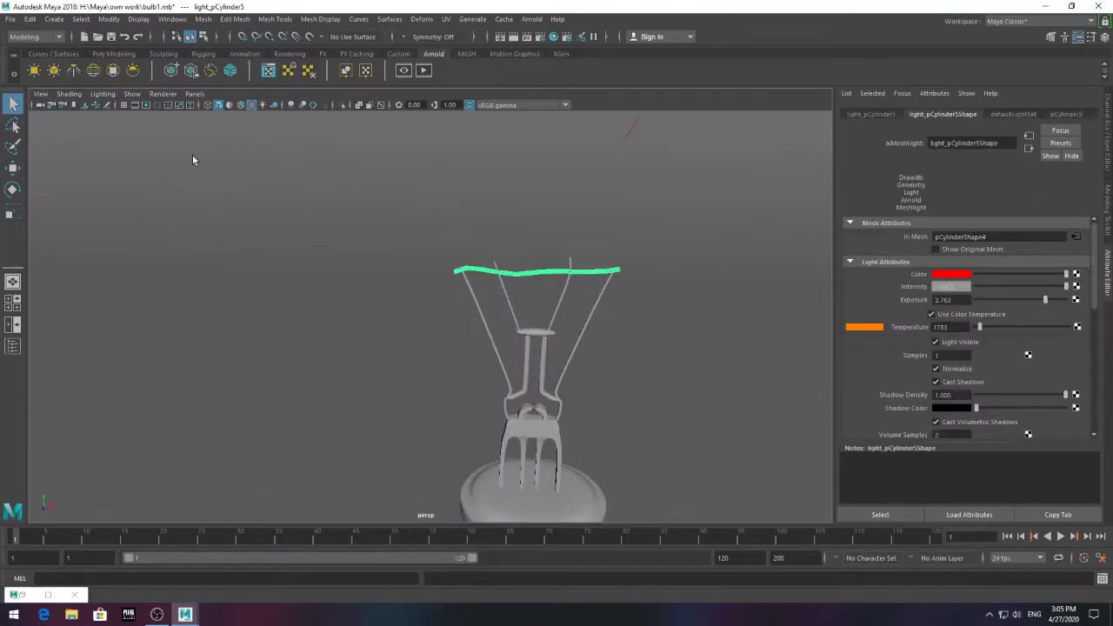
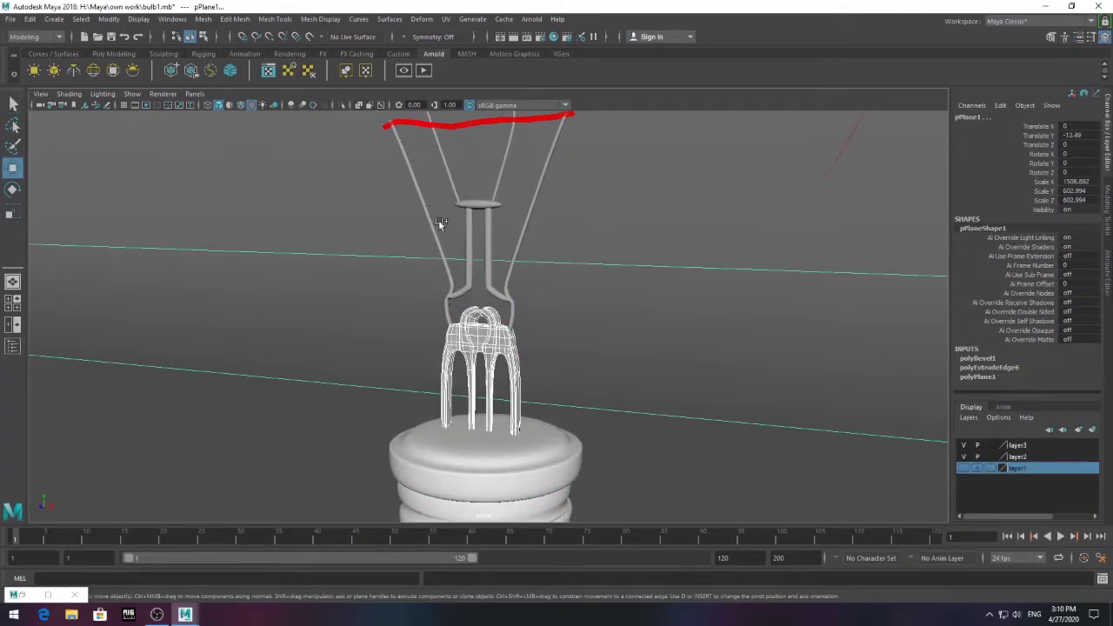
# Assign a new aiStandardSurface material to the filament stem
pyautogui.click(497, 187)
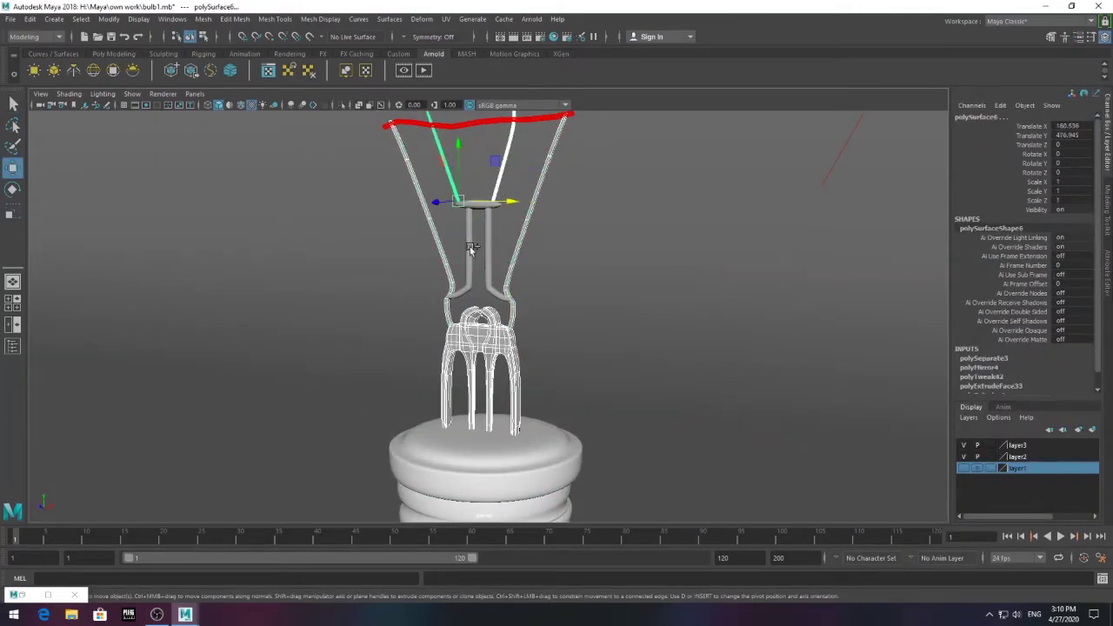
pyautogui.keyDown('shift'); pyautogui.click(515, 285); pyautogui.keyUp('shift')
pyautogui.rightClick(461, 337)
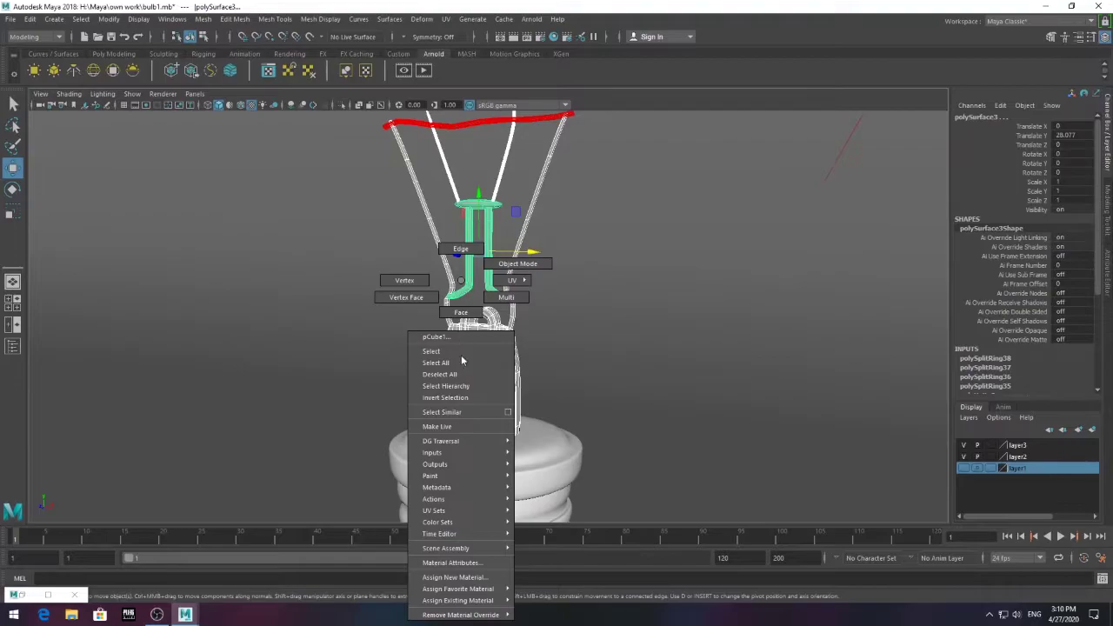
pyautogui.click(461, 568)
pyautogui.click(406, 303)
pyautogui.click(502, 402)
# Apply a metal preset to the stem's Arnold material
pyautogui.rightClick(427, 280)
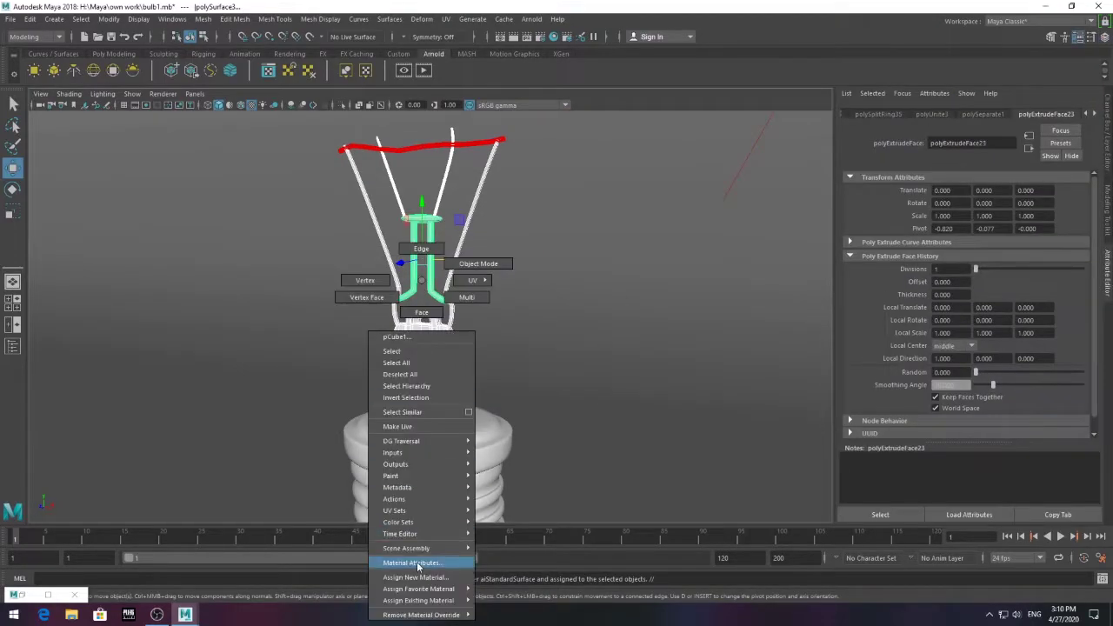
pyautogui.click(402, 566)
pyautogui.click(1060, 142)
pyautogui.click(1009, 291)
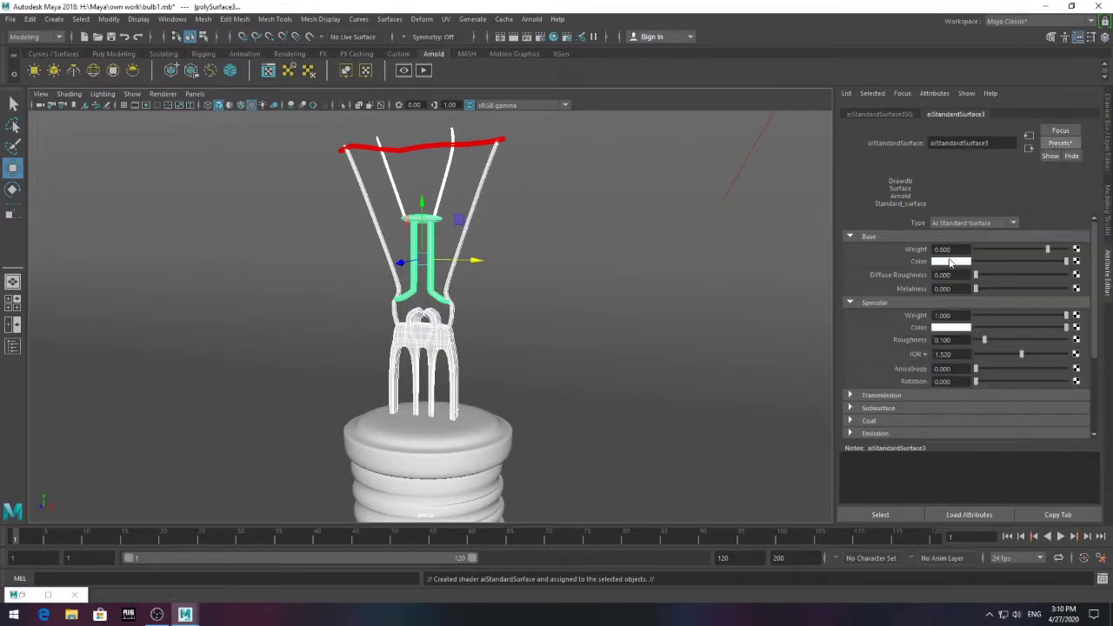
pyautogui.scroll(-3, 529, 256)
pyautogui.scroll(3, 583, 258)
pyautogui.scroll(2, 601, 304)
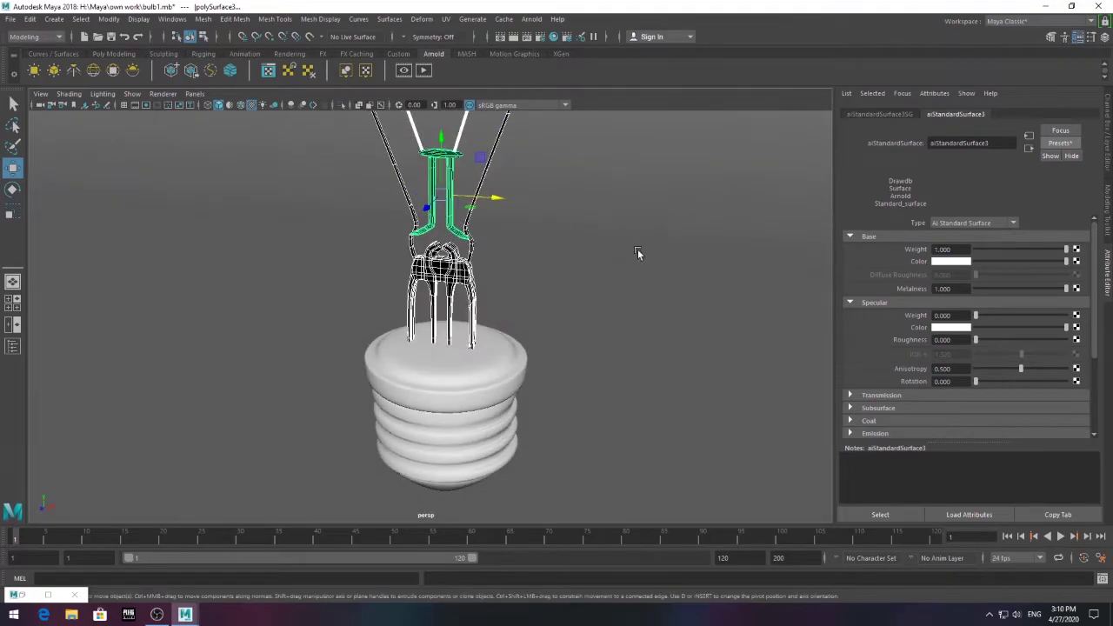
# Replace the screw base's material with a material preset
pyautogui.click(449, 363)
pyautogui.rightClick(445, 281)
pyautogui.click(458, 564)
pyautogui.click(1061, 142)
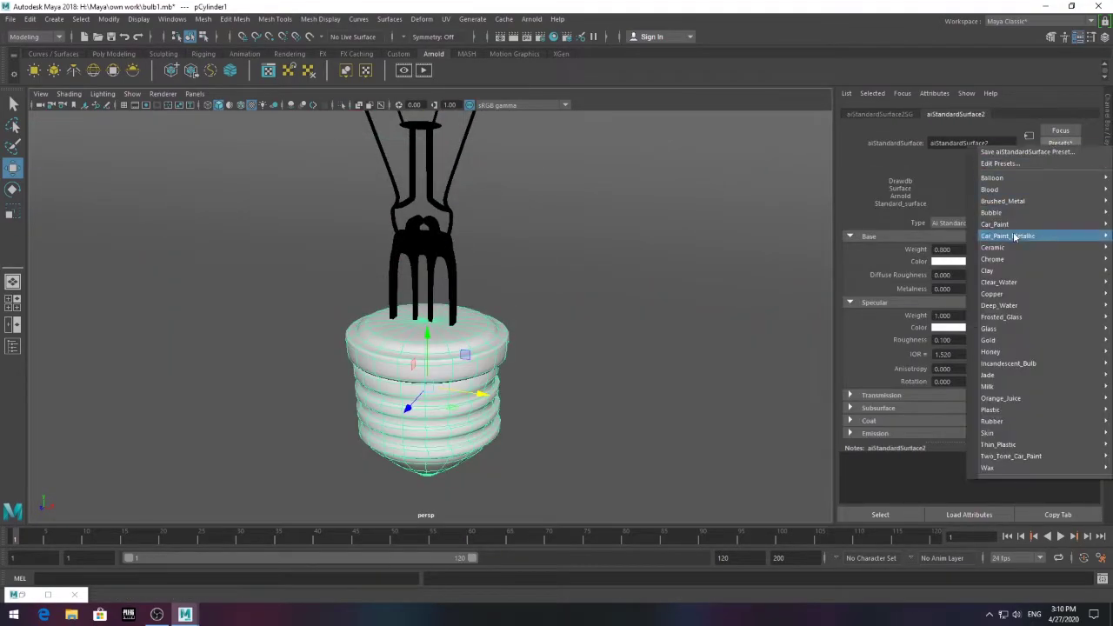
pyautogui.click(1009, 259)
pyautogui.click(597, 254)
# Replace the bulb shell's material with the Glass preset
pyautogui.hotkey('ctrl', 'a')
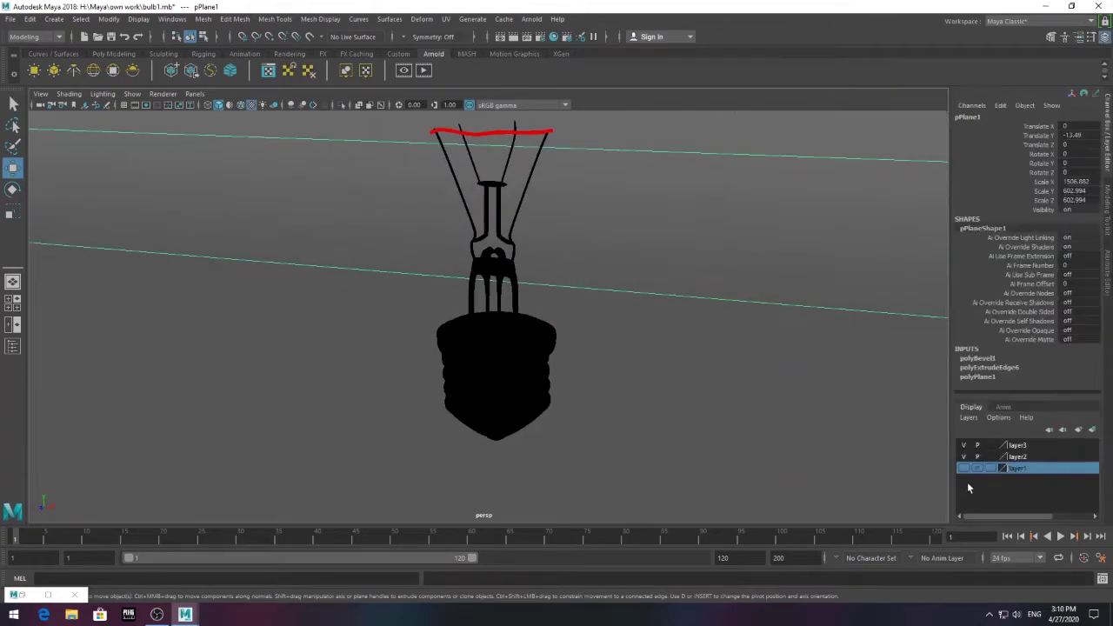
pyautogui.rightClick(507, 229)
pyautogui.click(545, 395)
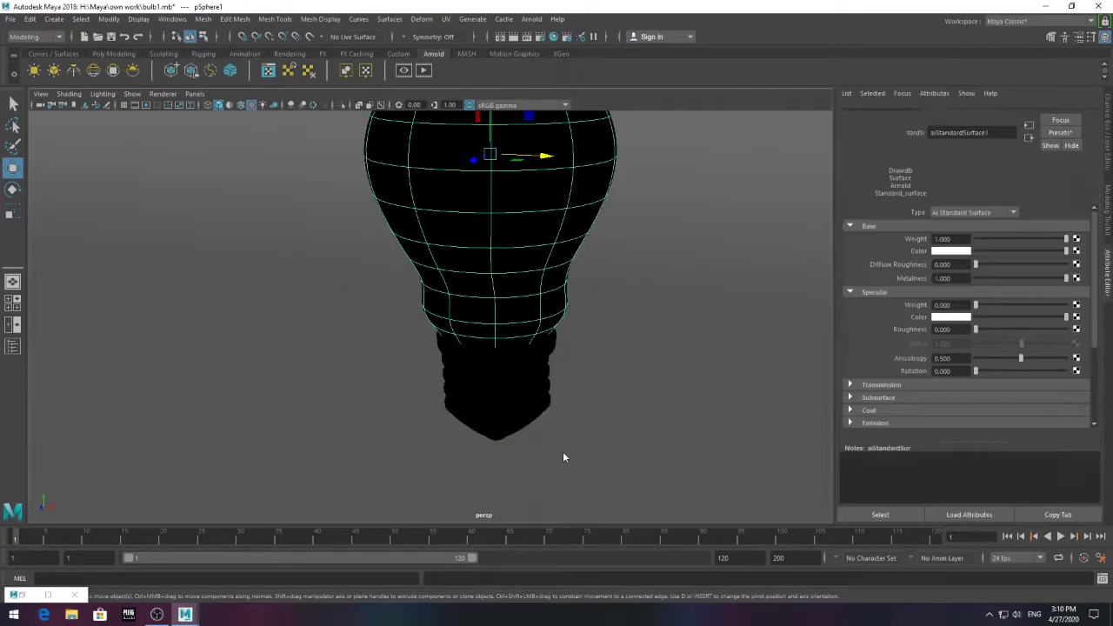
pyautogui.rightClick(474, 205)
pyautogui.click(510, 474)
pyautogui.click(1060, 143)
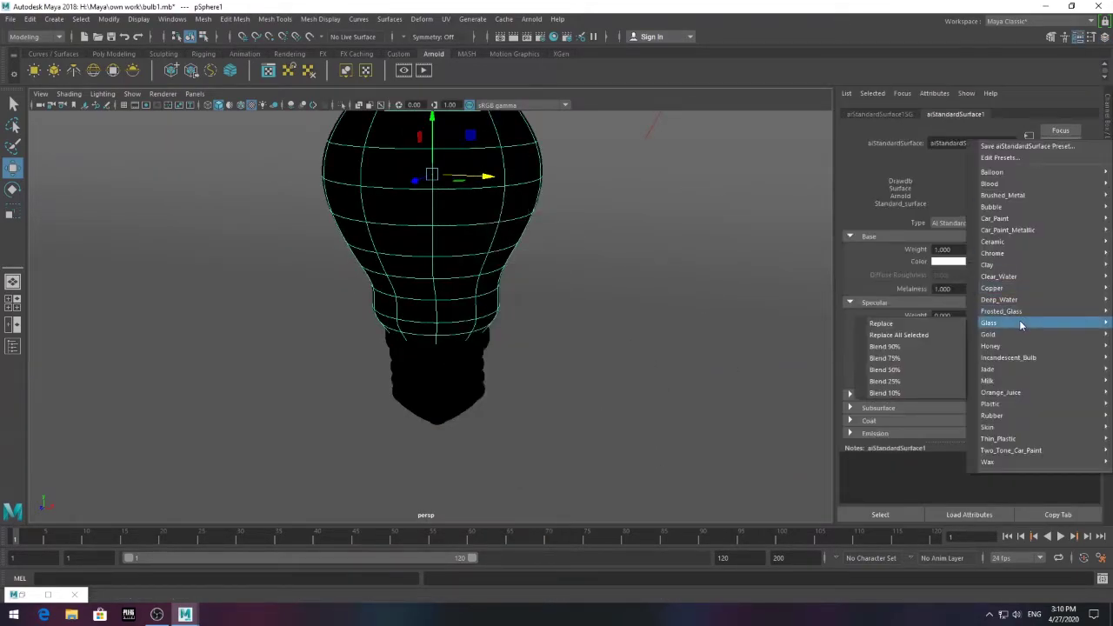
pyautogui.click(881, 313)
# Restore the Arnold RenderView, then minimize it again
pyautogui.click(514, 207)
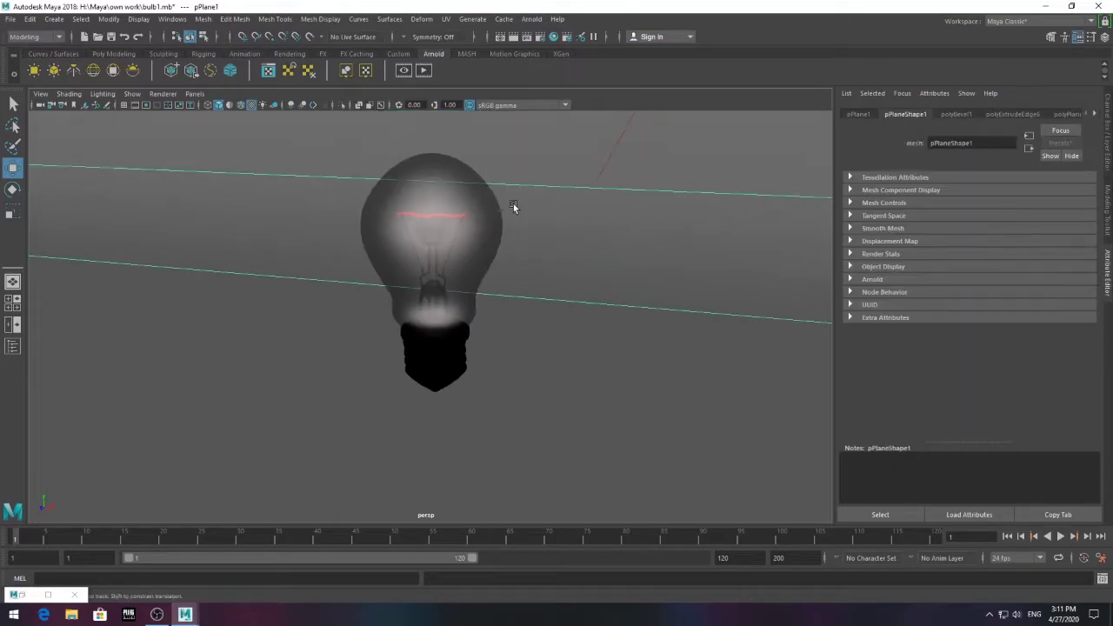
pyautogui.scroll(3, 545, 233)
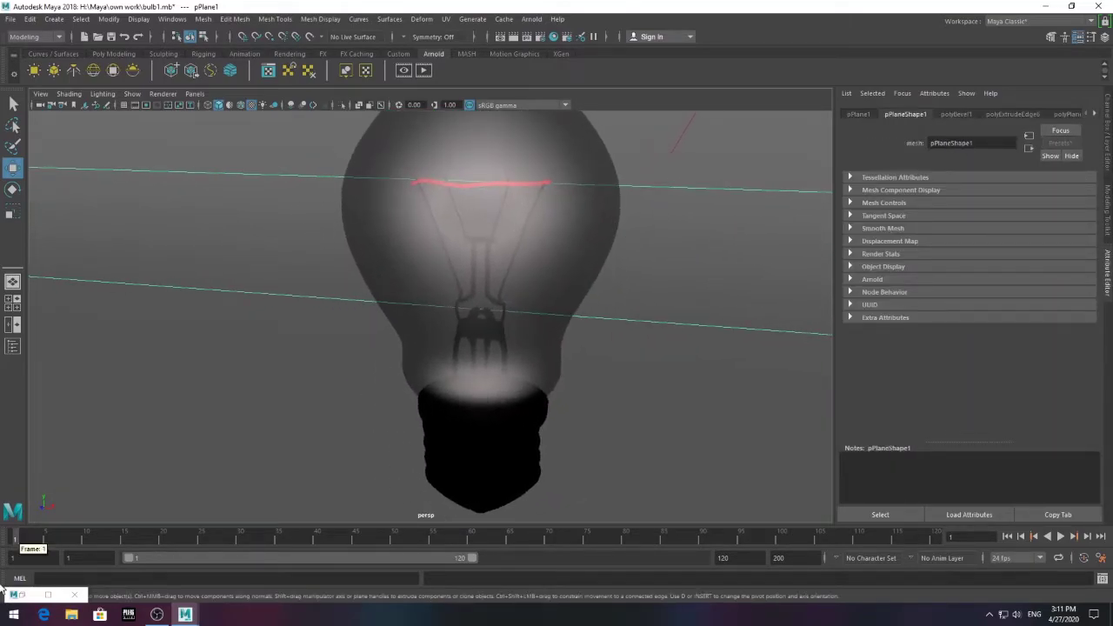
pyautogui.click(48, 595)
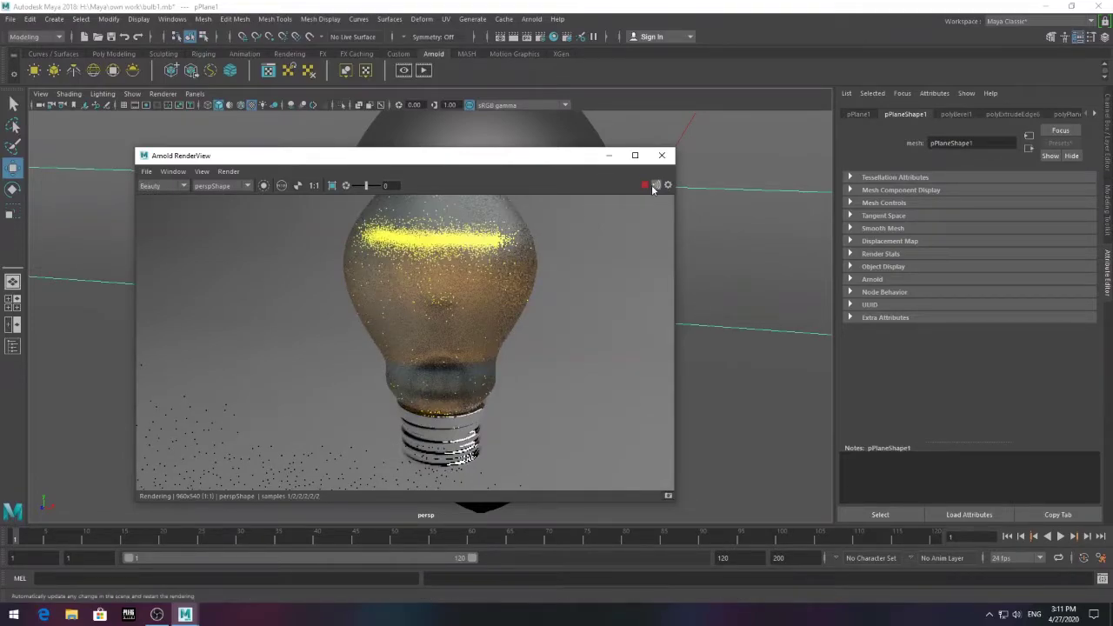
pyautogui.click(609, 155)
# Reapply the Glass preset to the bulb shell's material
pyautogui.click(535, 206)
pyautogui.moveTo(535, 206); pyautogui.dragTo(559, 500, button='right')
pyautogui.click(1060, 143)
pyautogui.moveTo(989, 327)
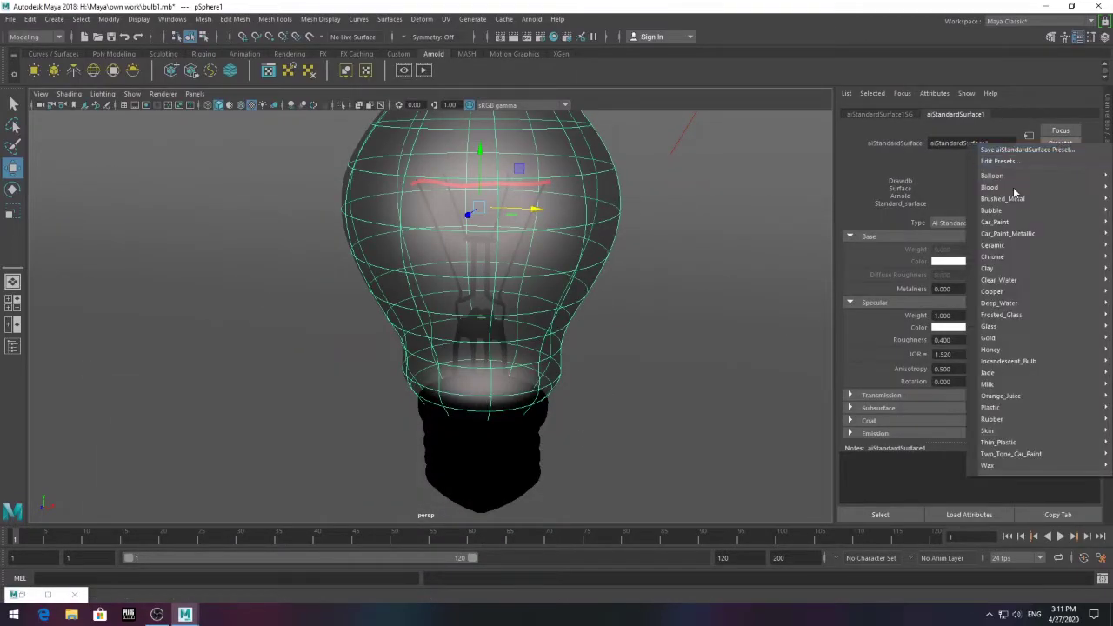
pyautogui.click(881, 327)
pyautogui.scroll(-2, 609, 331)
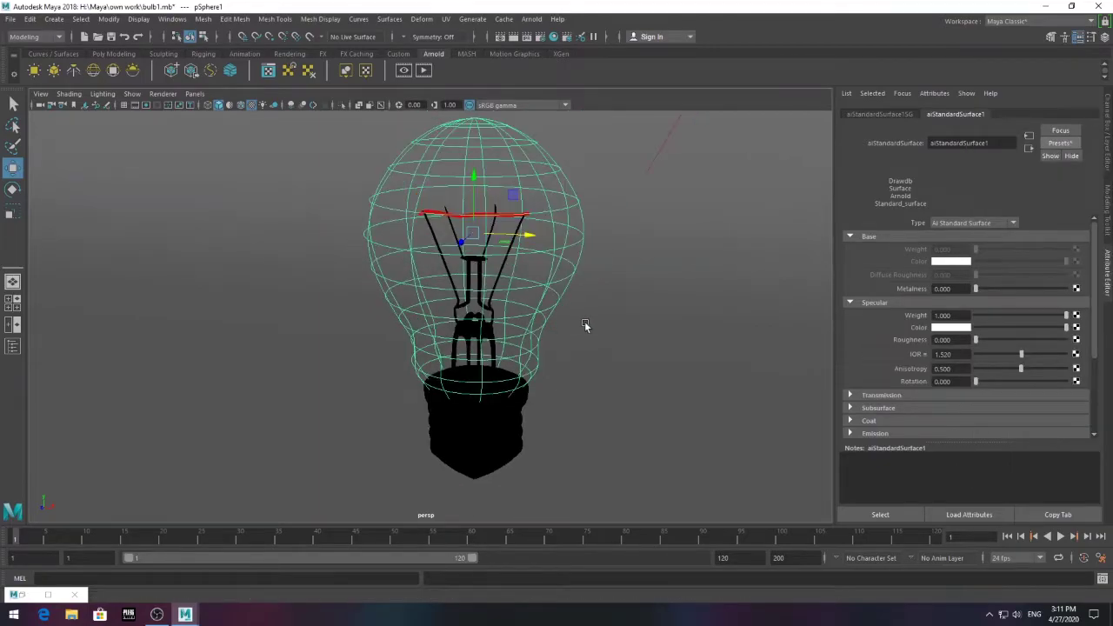
pyautogui.scroll(-1, 601, 318)
# Toggle layer1's visibility in the Layer Editor
pyautogui.click(532, 244)
pyautogui.hotkey('ctrl', 'a')
pyautogui.click(964, 468)
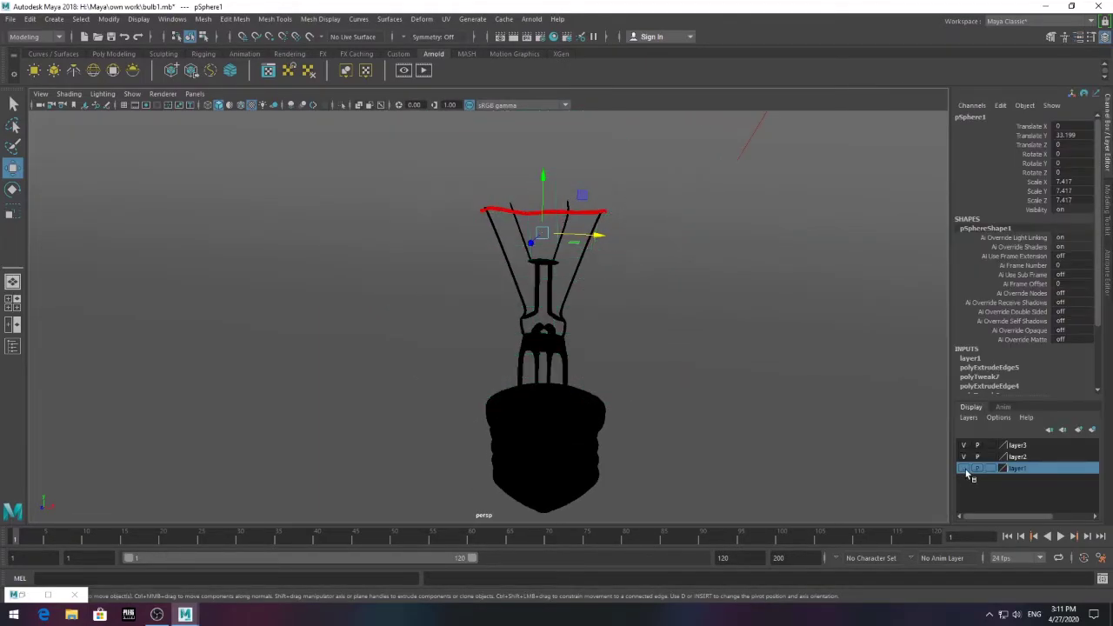
pyautogui.click(746, 377)
pyautogui.scroll(1, 627, 328)
pyautogui.scroll(-1, 626, 328)
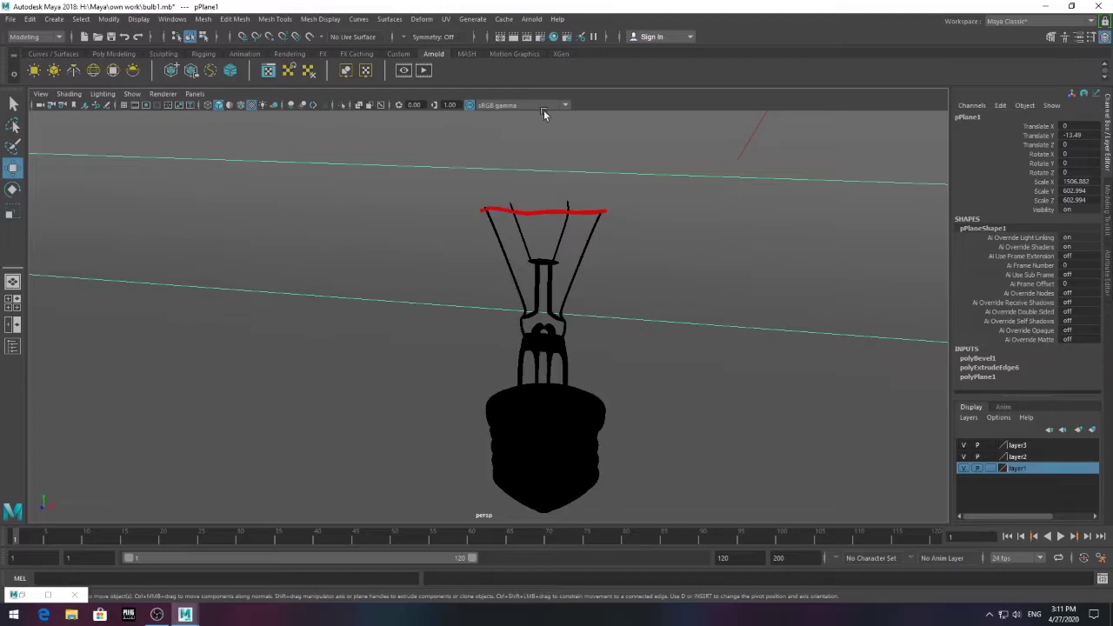
# Run an Arnold IPR render of the bulb, then minimize the RenderView
pyautogui.click(423, 70)
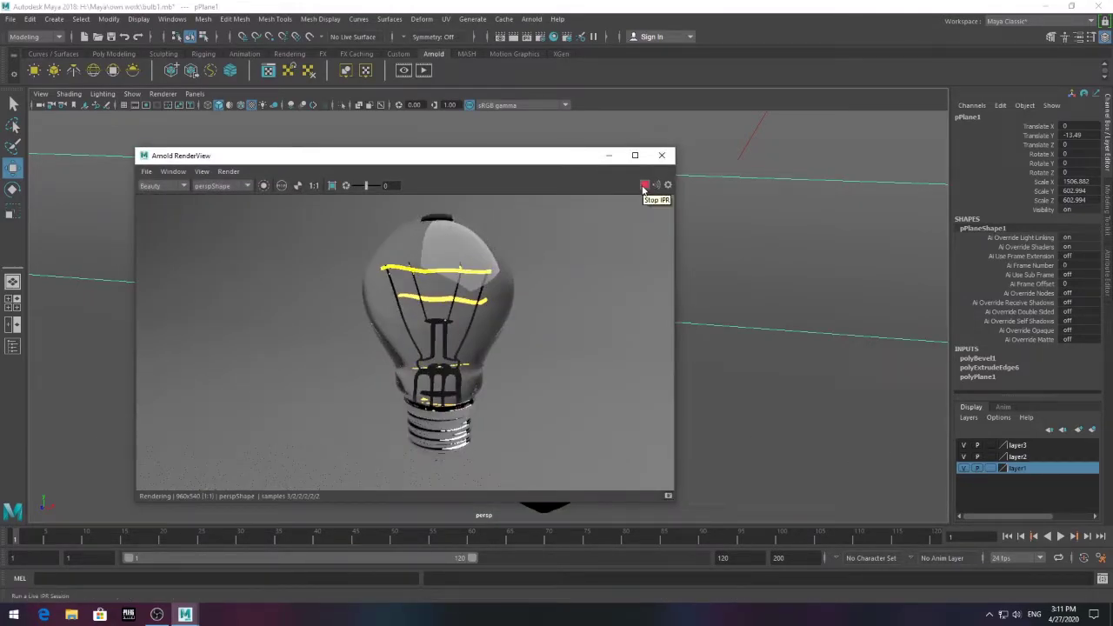
pyautogui.click(608, 154)
pyautogui.scroll(-2, 648, 306)
pyautogui.keyDown('alt'); pyautogui.moveTo(644, 392); pyautogui.dragTo(527, 336); pyautogui.keyUp('alt')
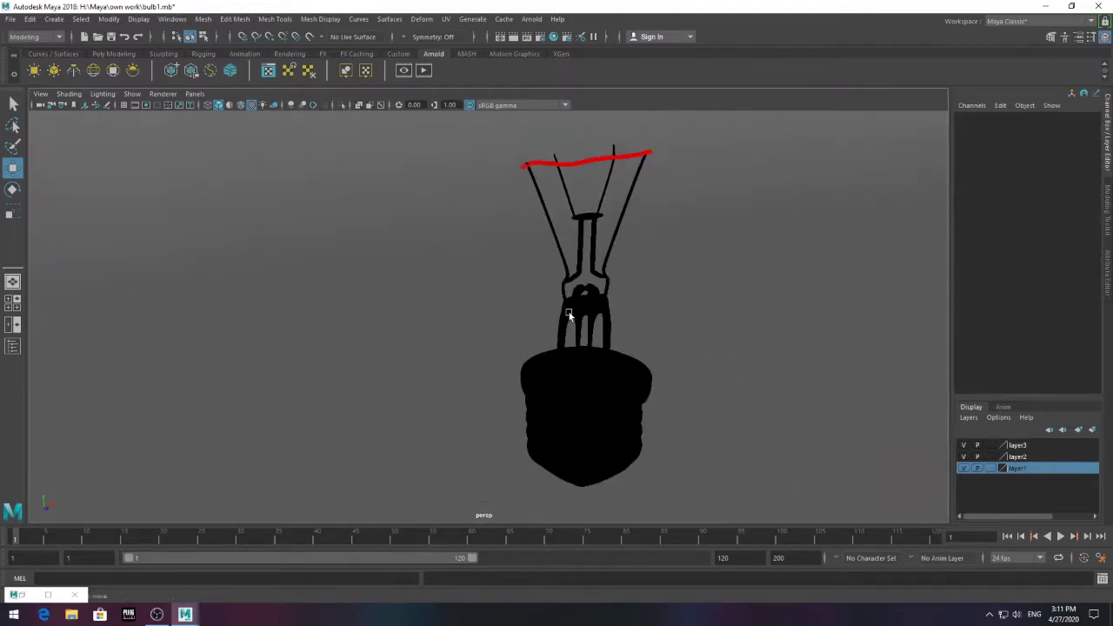
pyautogui.click(574, 139)
# Create an area light at Translate Y 23.718, tilted to Rotate X 84.562
pyautogui.click(289, 53)
pyautogui.click(113, 70)
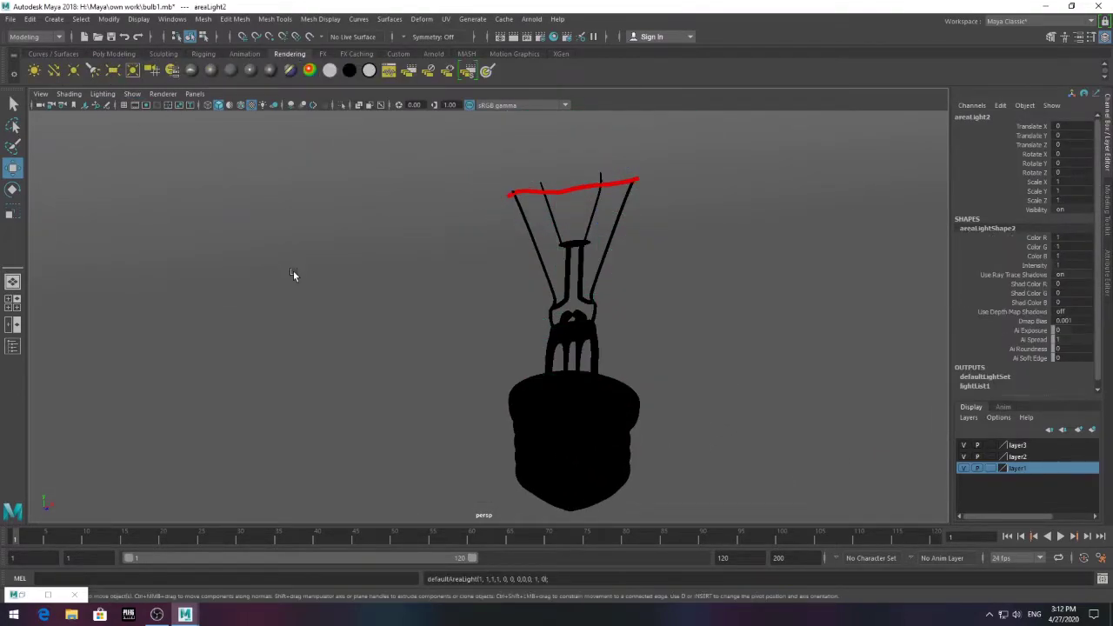
pyautogui.scroll(-5, 496, 417)
pyautogui.moveTo(510, 417); pyautogui.dragTo(509, 305)
pyautogui.scroll(6, 436, 313)
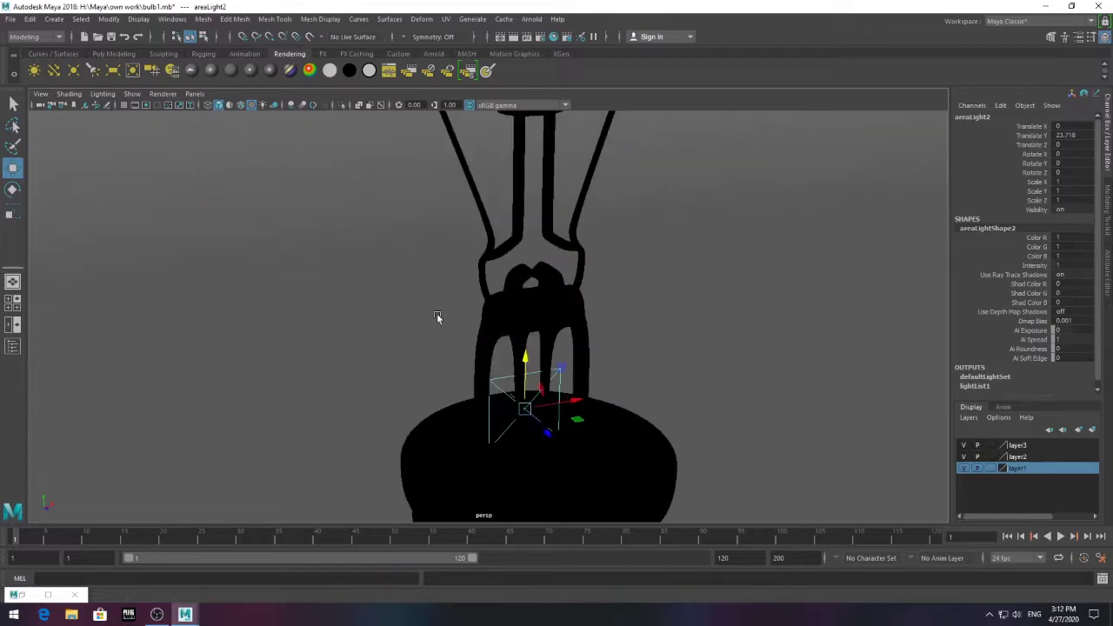
pyautogui.press('e')
pyautogui.moveTo(524, 434); pyautogui.dragTo(541, 463)
pyautogui.press('w')
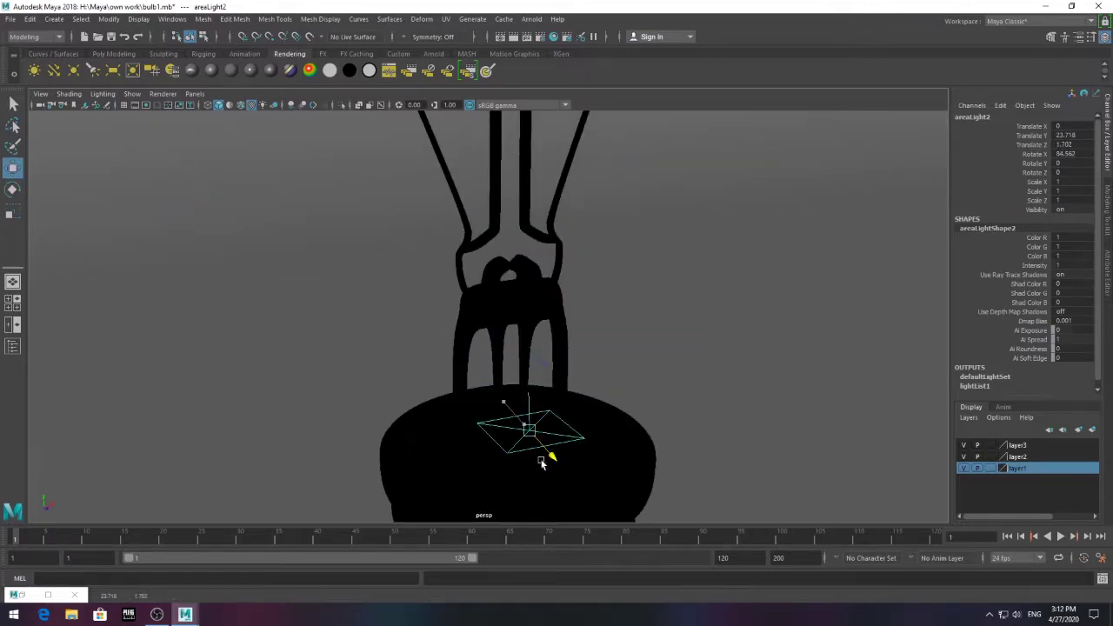
# Give the area light intensity 10 and an orange-yellow colour, then show the Arnold preview
pyautogui.scroll(-3, 530, 402)
pyautogui.hotkey('ctrl', 'a')
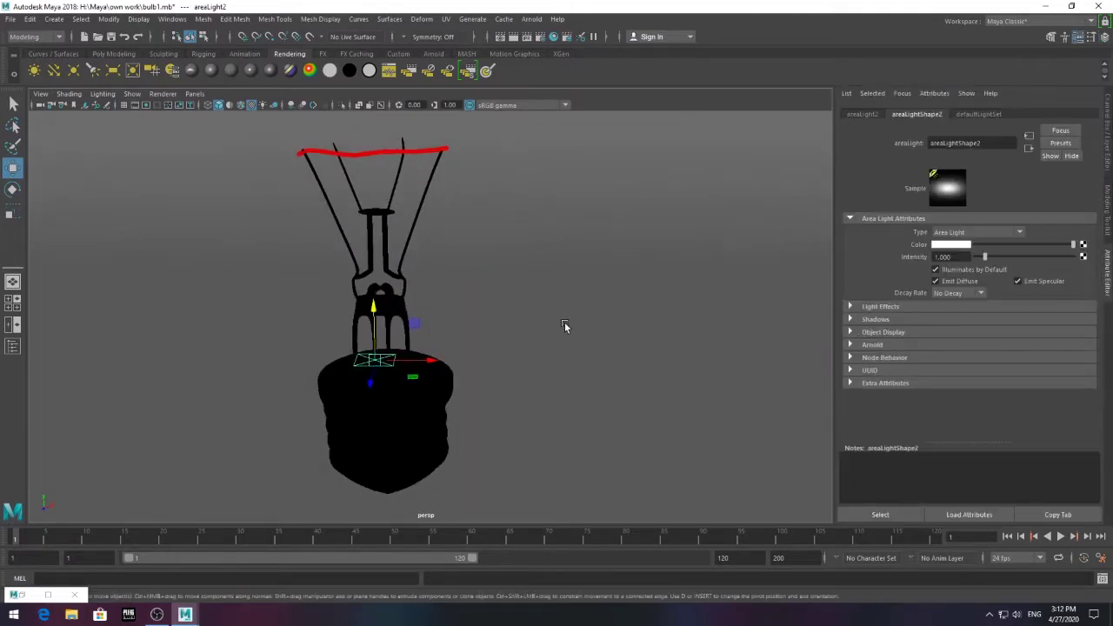
pyautogui.hotkey('alt', 'b')
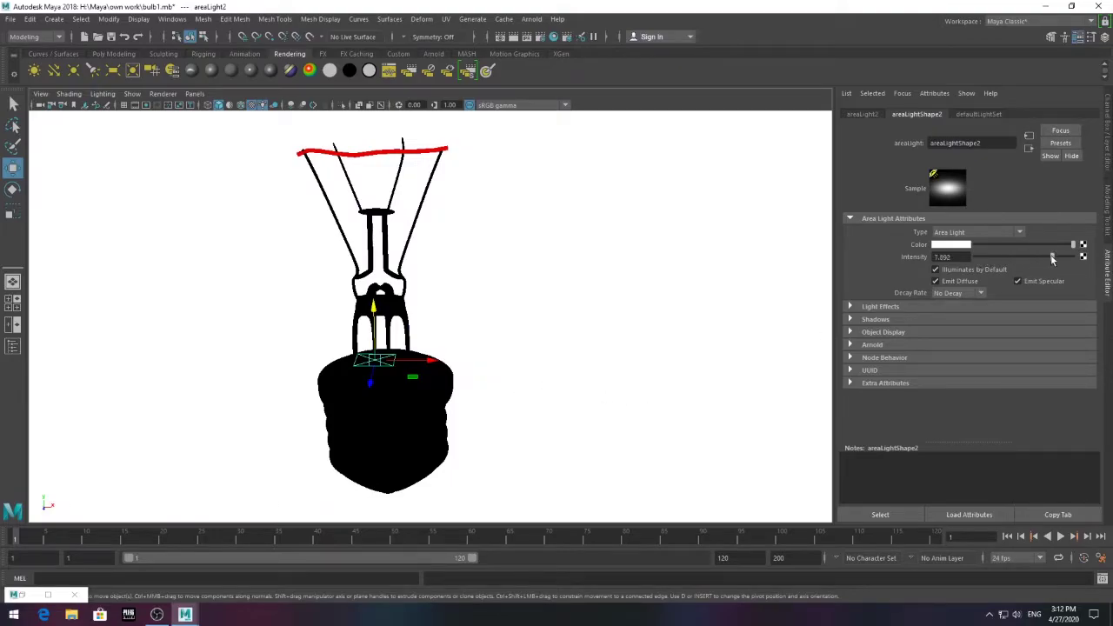
pyautogui.click(872, 345)
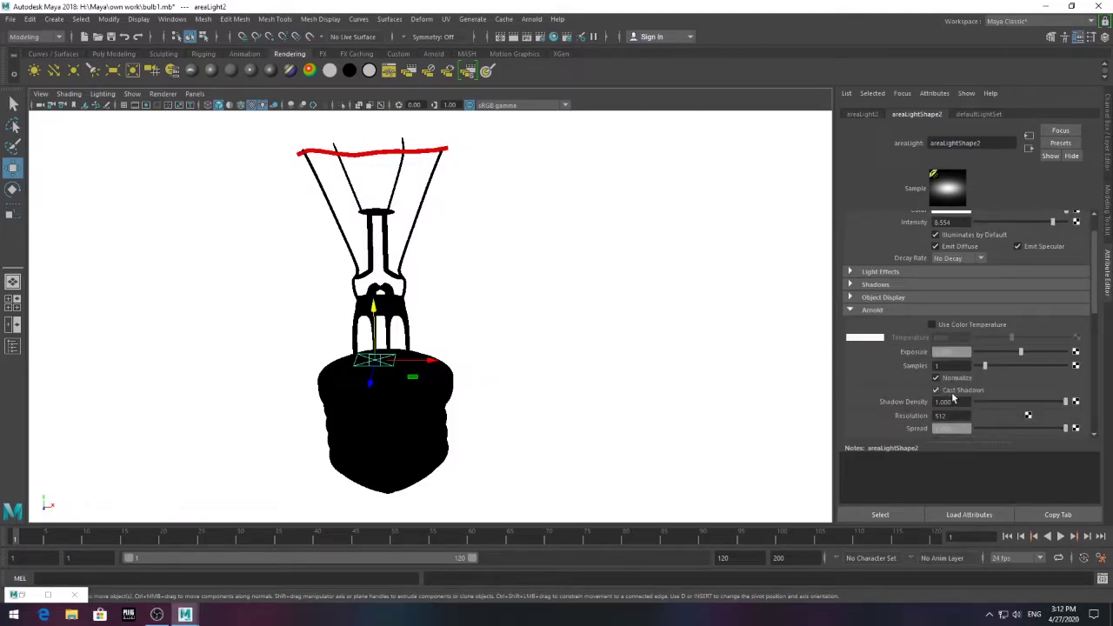
pyautogui.scroll(-1, 563, 361)
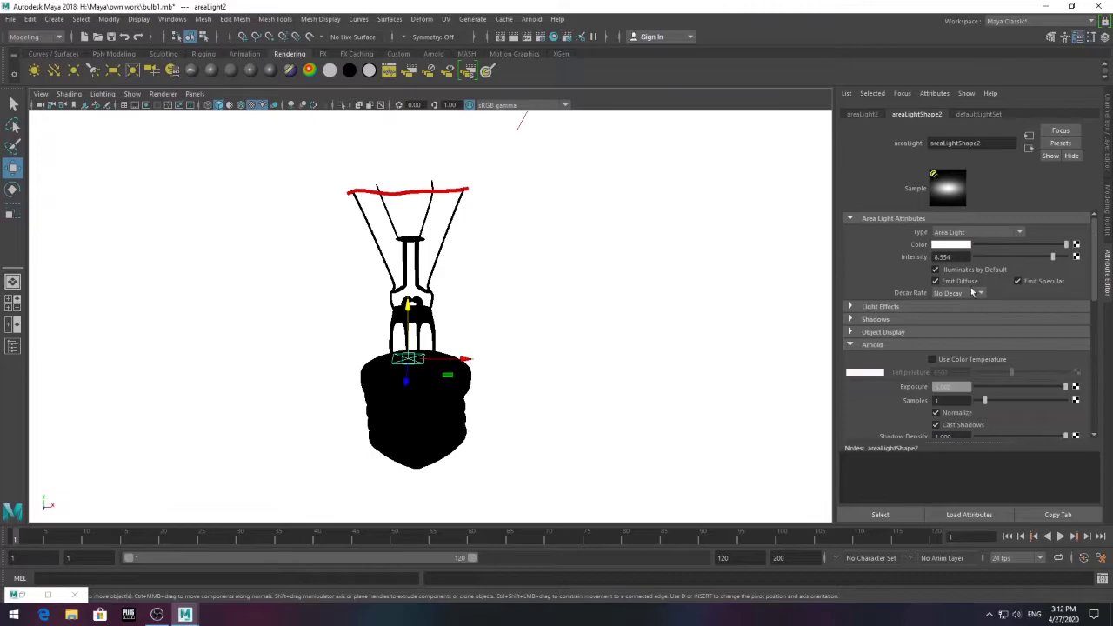
pyautogui.click(954, 249)
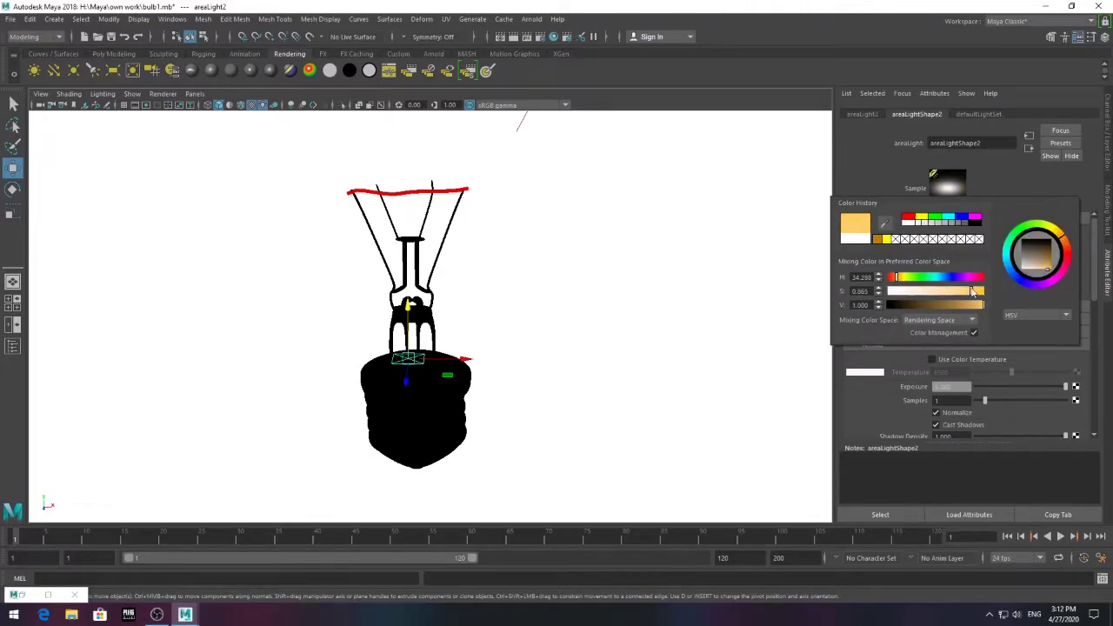
pyautogui.scroll(2, 545, 322)
pyautogui.scroll(1, 545, 322)
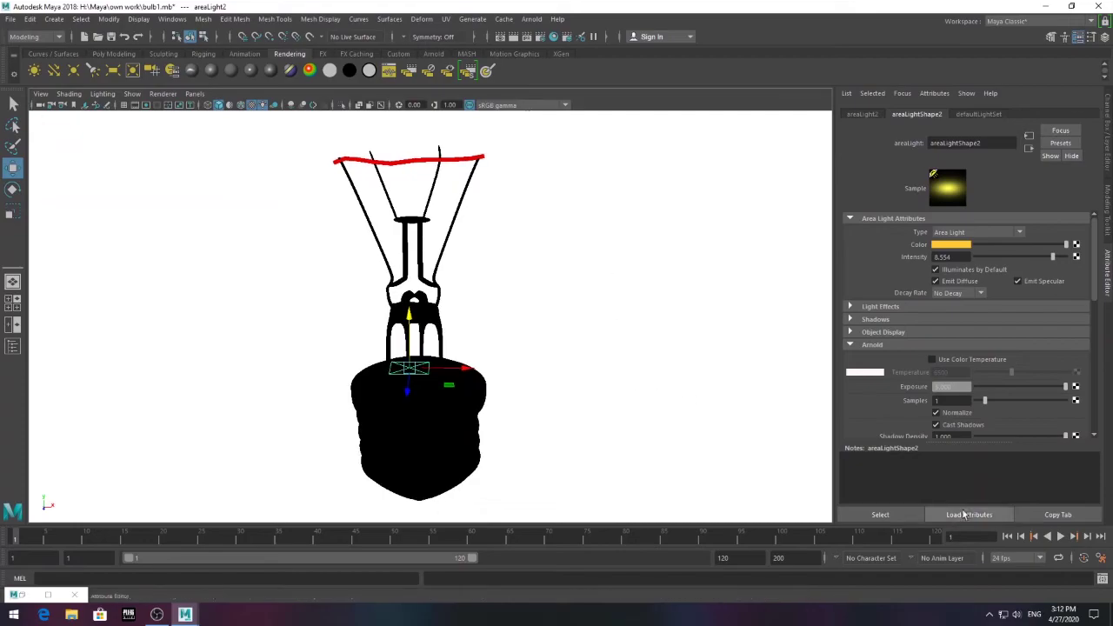
pyautogui.click(28, 597)
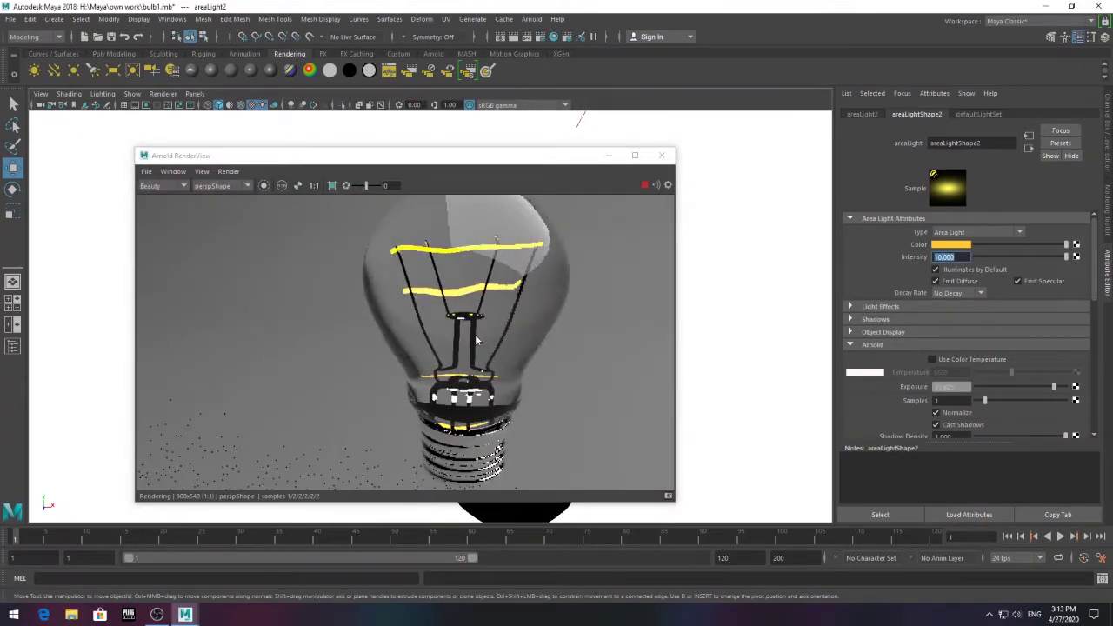
# Set the glass sphere's aiStandardSurface1 Specular Roughness to 0.110
pyautogui.click(610, 154)
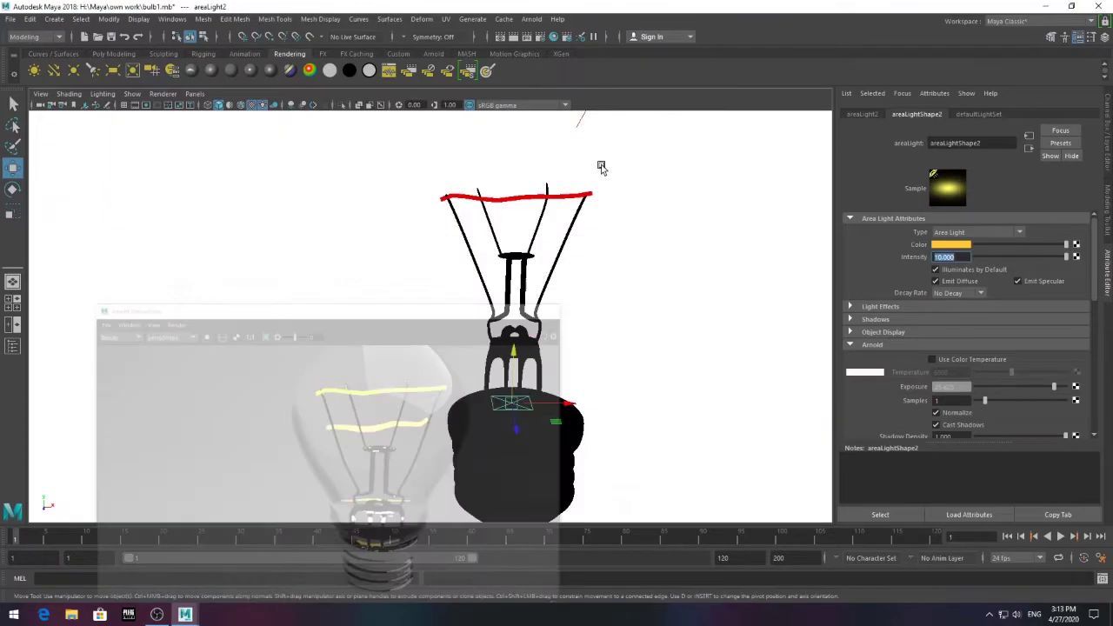
pyautogui.scroll(-5, 641, 325)
pyautogui.click(423, 346)
pyautogui.scroll(5, 421, 344)
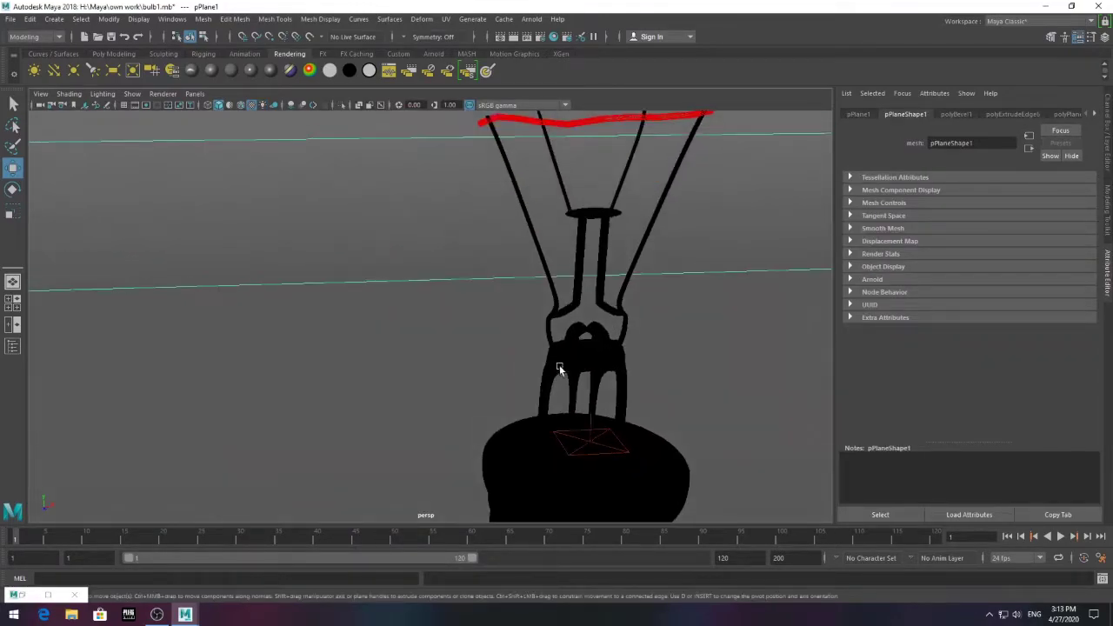
pyautogui.scroll(-3, 614, 429)
pyautogui.click(614, 429)
pyautogui.scroll(2, 614, 429)
pyautogui.scroll(2, 609, 407)
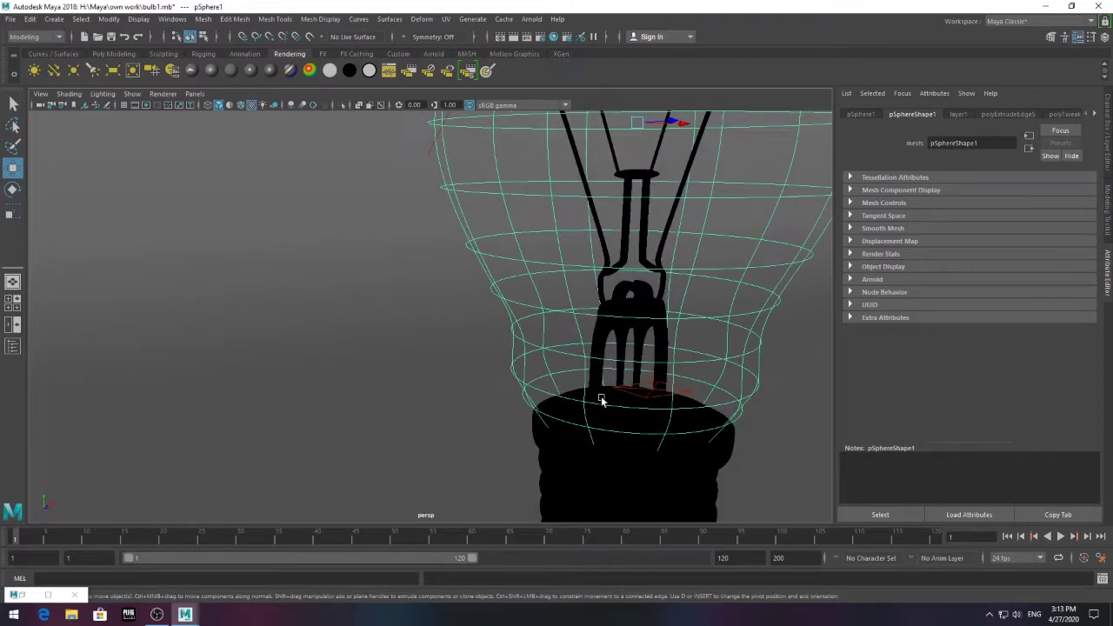
pyautogui.scroll(-3, 601, 400)
pyautogui.hotkey('ctrl', 'a')
pyautogui.moveTo(561, 309); pyautogui.dragTo(625, 521, button='right')
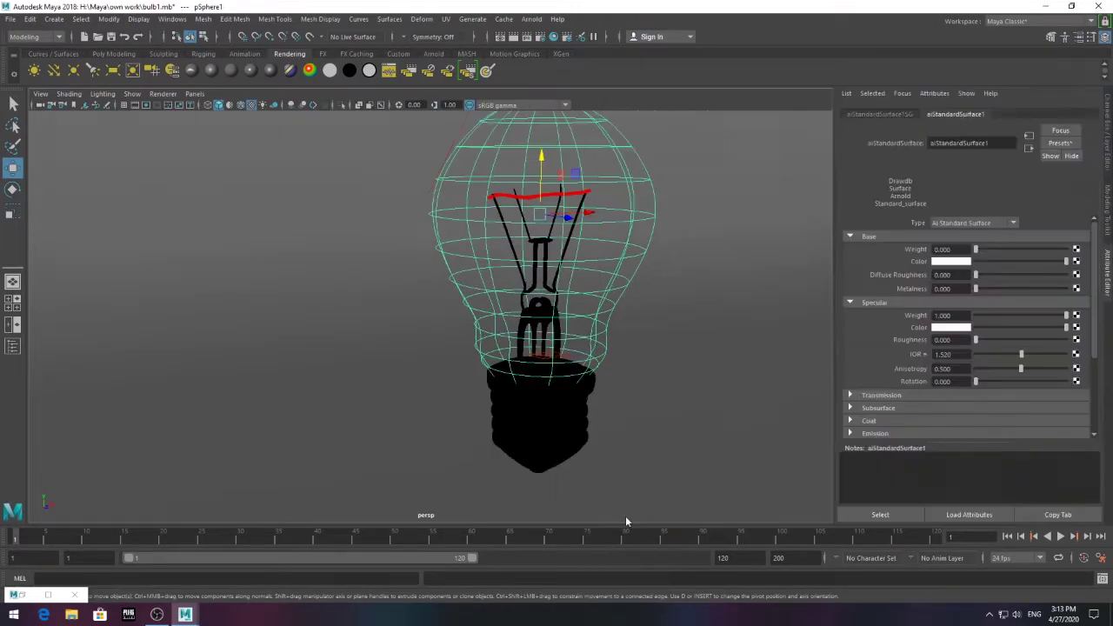
pyautogui.moveTo(595, 270); pyautogui.dragTo(853, 408, button='right')
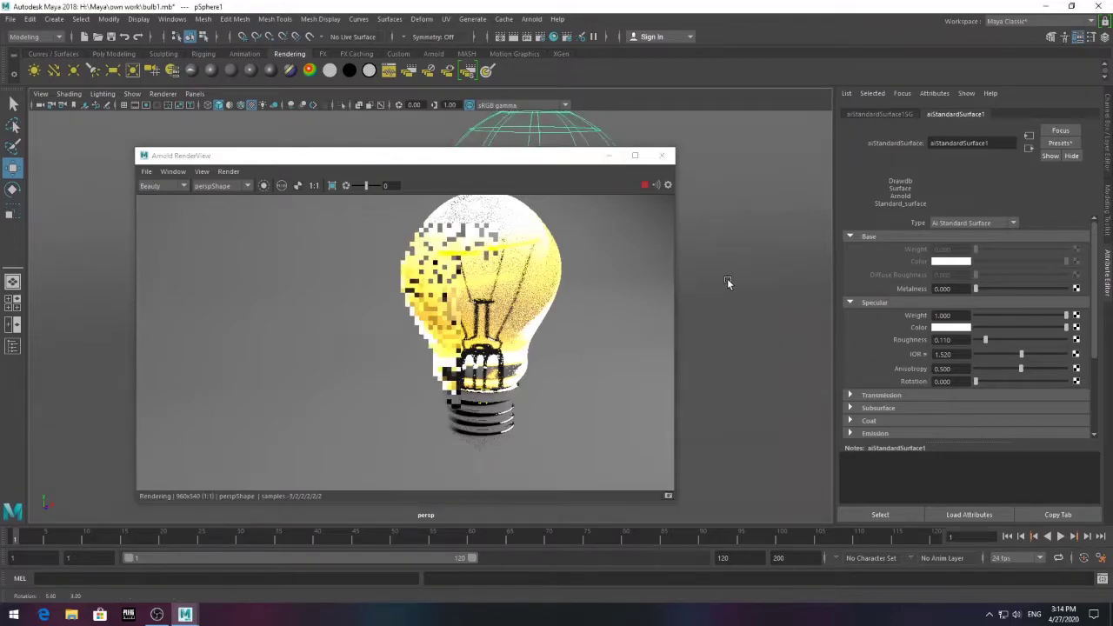
# Hide the glass bulb sphere
pyautogui.keyDown('alt'); pyautogui.moveTo(702, 262); pyautogui.dragTo(764, 283, button='middle'); pyautogui.keyUp('alt')
pyautogui.click(749, 391)
pyautogui.hotkey('ctrl', 'a')
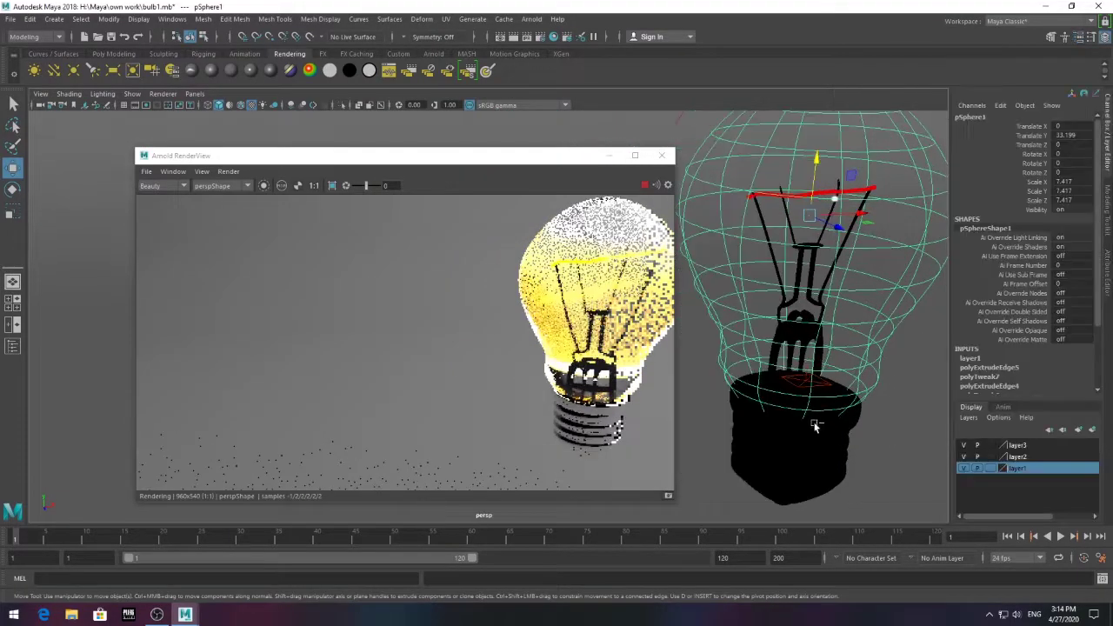
pyautogui.hotkey('ctrl', 'h')
# Select the filament area light and show its attributes
pyautogui.click(806, 390)
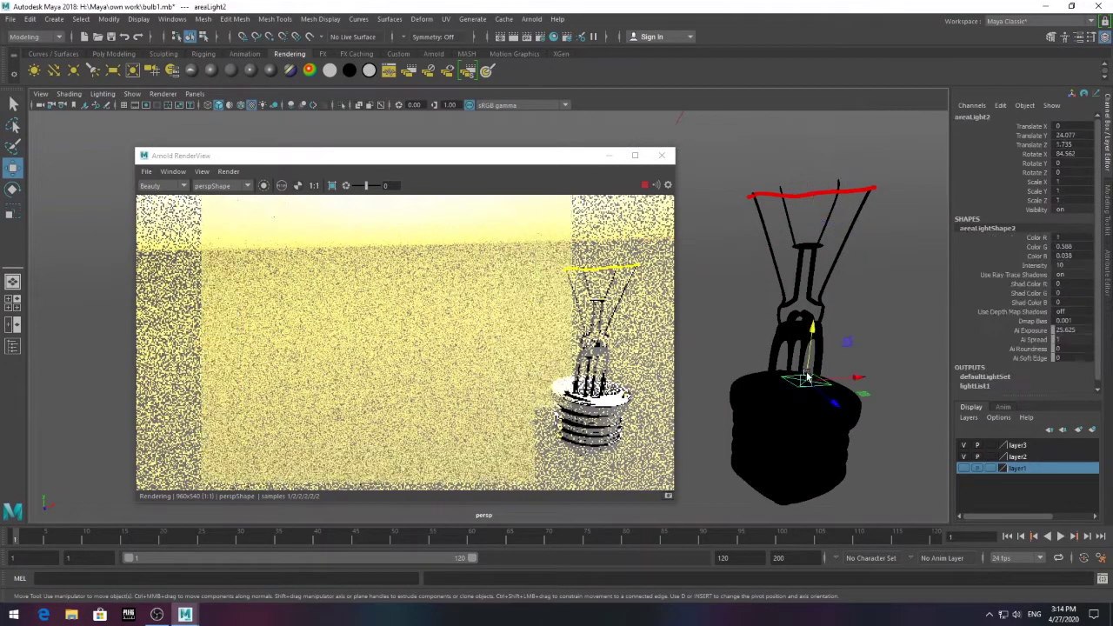
pyautogui.keyDown('alt'); pyautogui.moveTo(865, 332); pyautogui.dragTo(843, 324, button='middle'); pyautogui.keyUp('alt')
pyautogui.scroll(2, 843, 323)
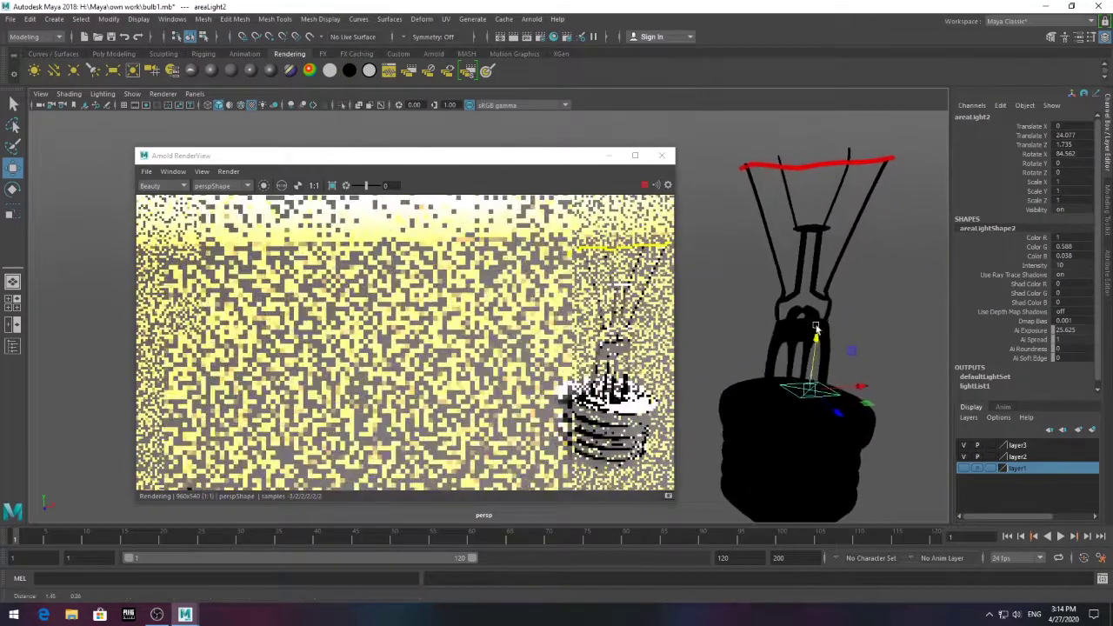
pyautogui.scroll(1, 843, 324)
pyautogui.hotkey('ctrl', 'a')
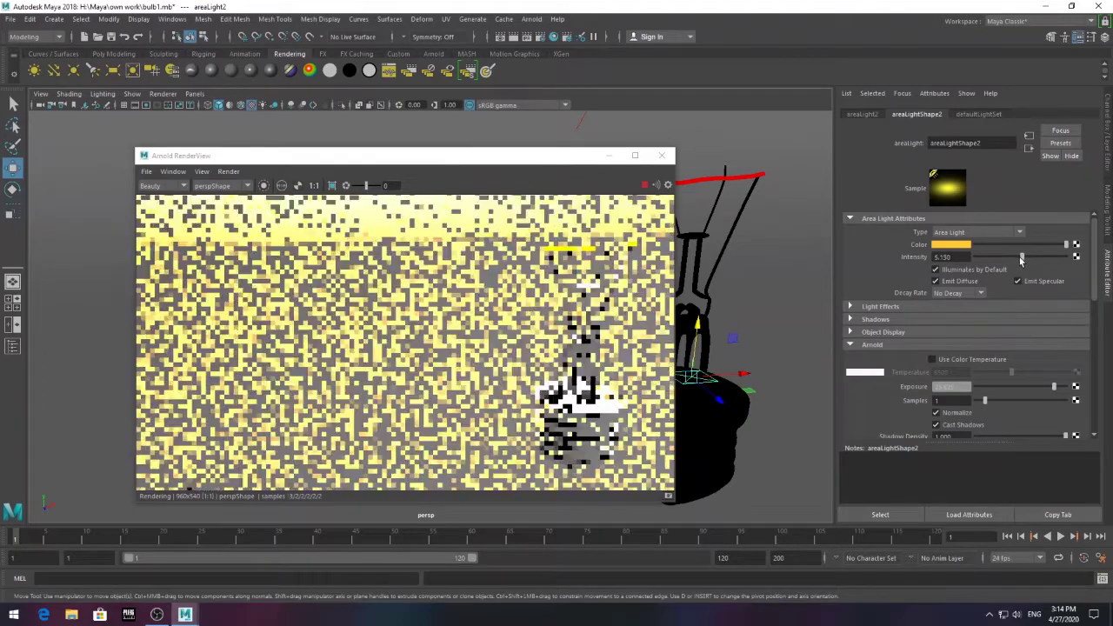
pyautogui.hotkey('ctrl', 'a')
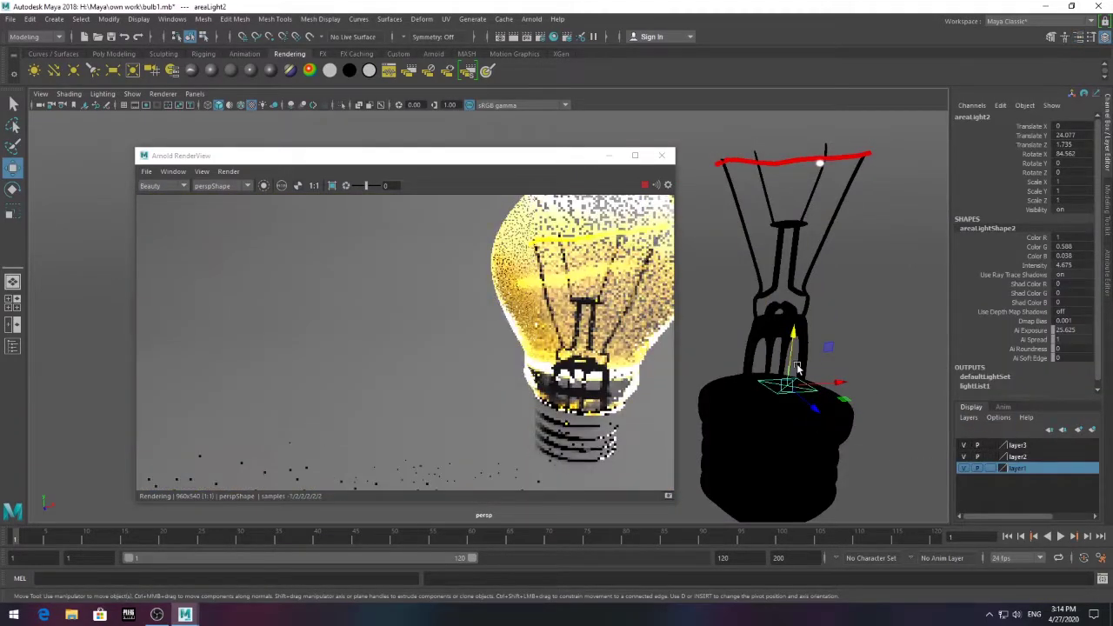
pyautogui.moveTo(861, 341)
pyautogui.keyDown('alt'); pyautogui.mouseDown(button='middle')
pyautogui.moveTo(800, 348)
pyautogui.moveTo(826, 368)
pyautogui.mouseUp(button='middle'); pyautogui.keyUp('alt')
pyautogui.hotkey('ctrl', 'a')
# Lower the light's intensity to 4.286, disable Illuminates by Default, and adjust exposure
pyautogui.moveTo(1020, 257)
pyautogui.mouseDown()
pyautogui.moveTo(998, 257)
pyautogui.moveTo(1013, 262)
pyautogui.mouseUp()
pyautogui.click(936, 270)
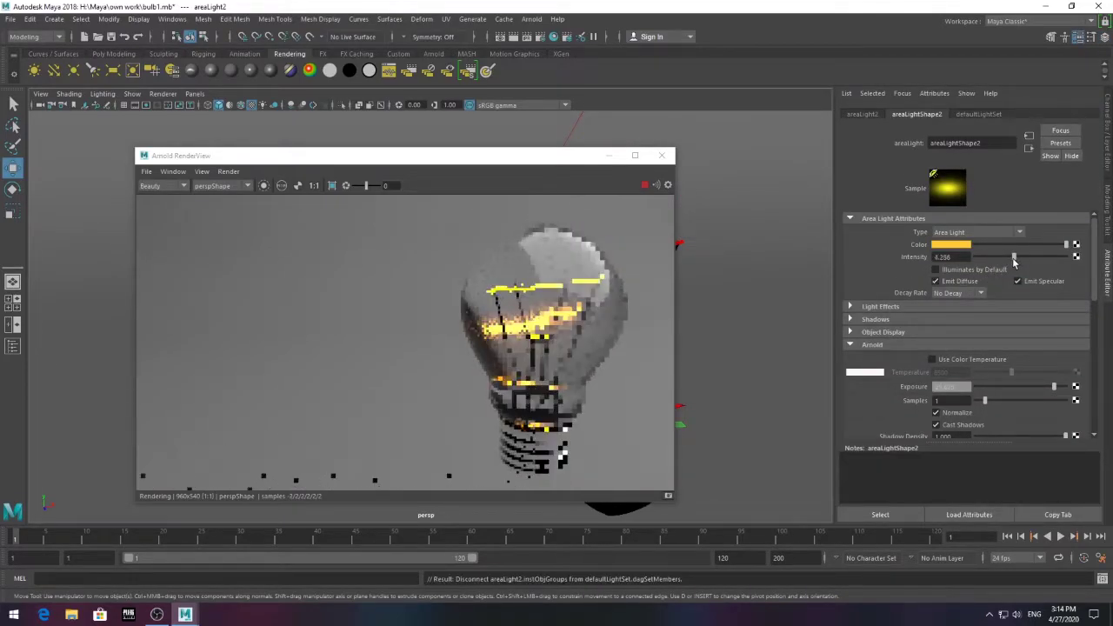
pyautogui.keyDown('alt'); pyautogui.moveTo(846, 355); pyautogui.dragTo(741, 338); pyautogui.keyUp('alt')
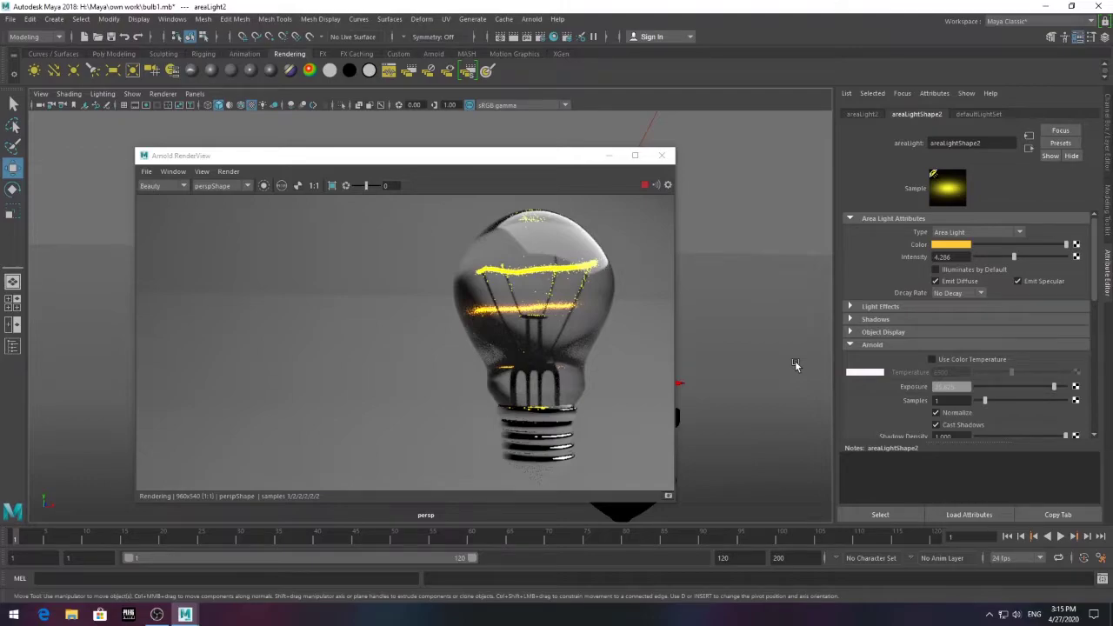
pyautogui.scroll(-2, 1009, 379)
pyautogui.moveTo(1027, 352); pyautogui.dragTo(1012, 353)
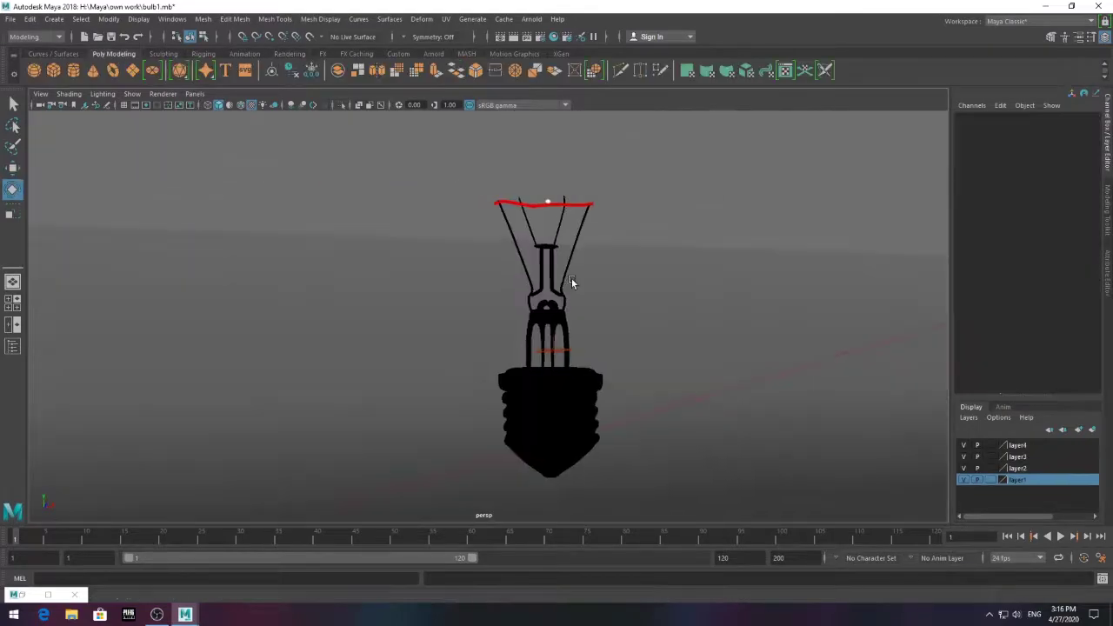
# Start an interactive Arnold render, move the RenderView aside, and tumble the camera closer
pyautogui.keyDown('alt'); pyautogui.moveTo(572, 279); pyautogui.dragTo(633, 280, button='middle'); pyautogui.keyUp('alt')
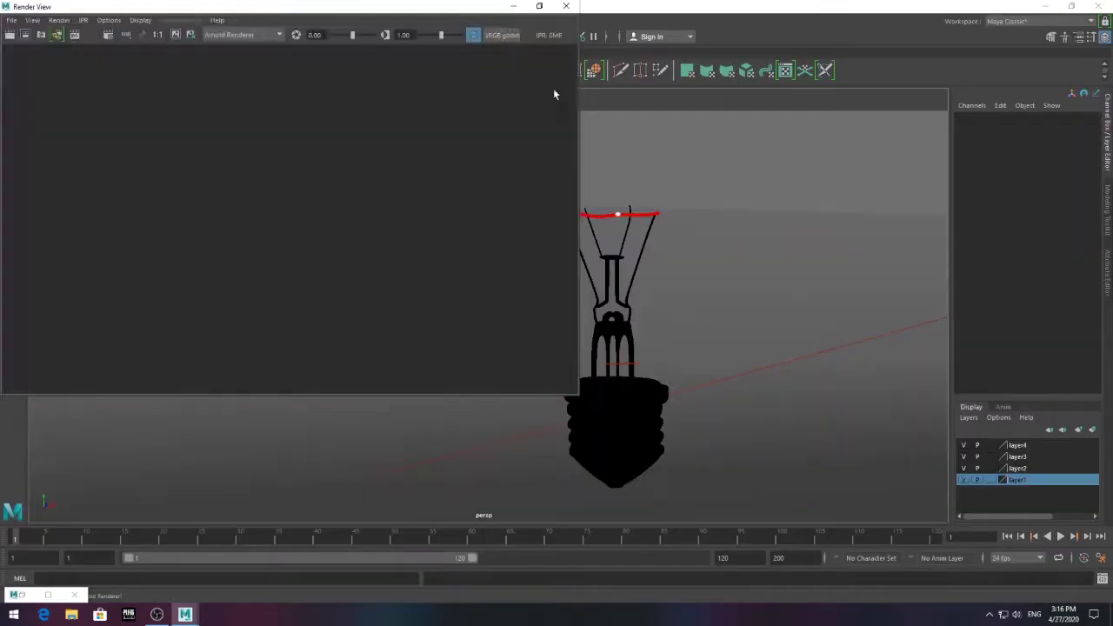
pyautogui.click(10, 35)
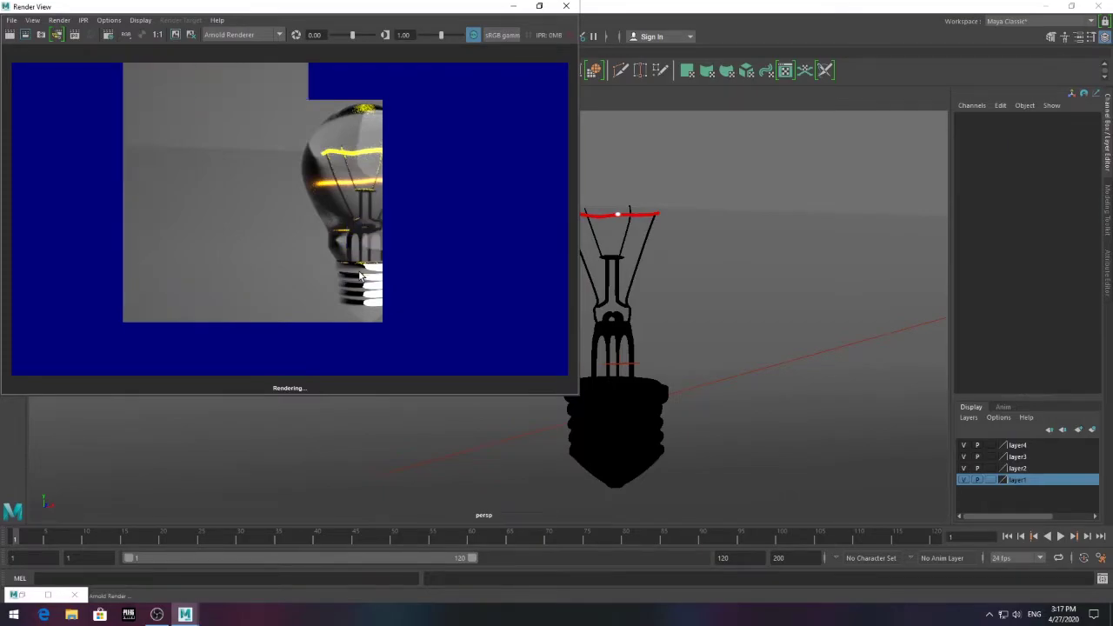
pyautogui.click(565, 6)
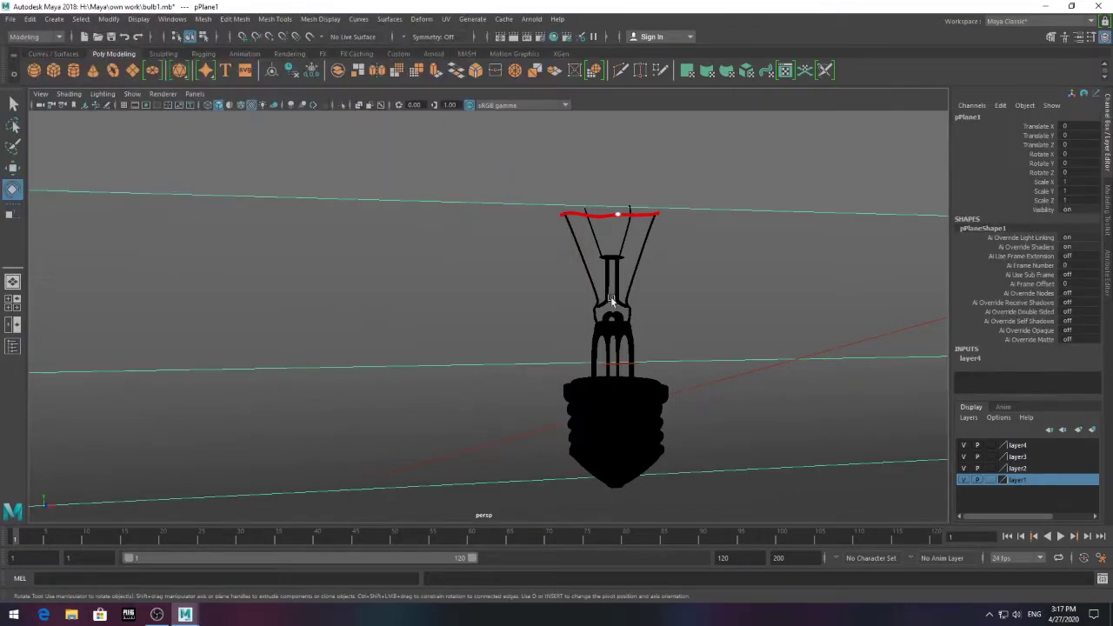
pyautogui.click(533, 19)
pyautogui.click(565, 45)
pyautogui.moveTo(522, 155); pyautogui.dragTo(400, 125)
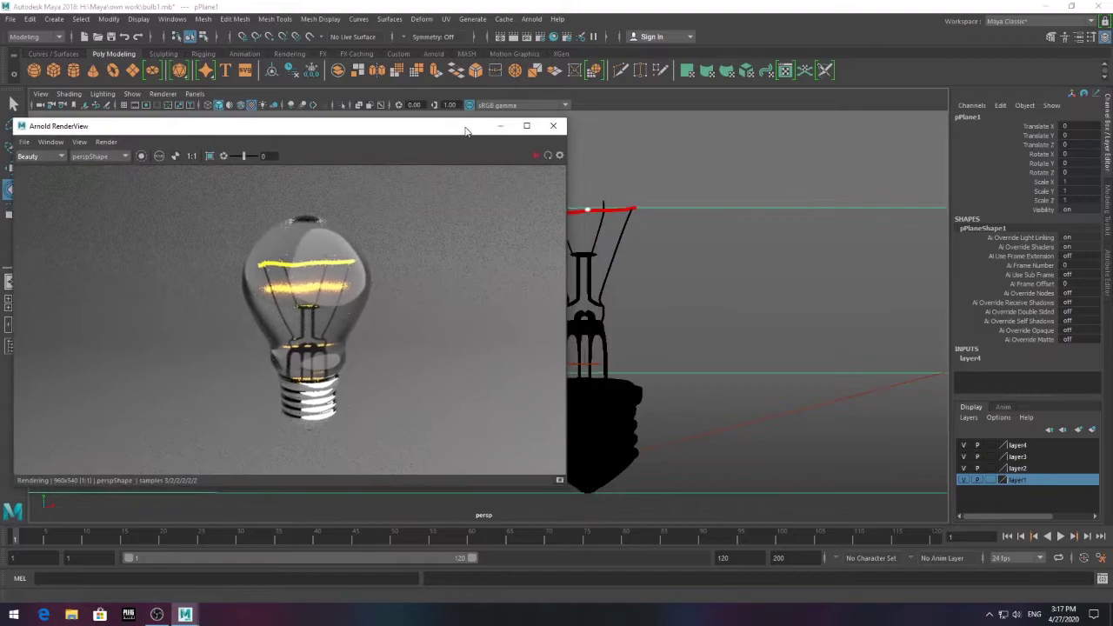
pyautogui.moveTo(661, 263)
pyautogui.keyDown('alt'); pyautogui.mouseDown()
pyautogui.moveTo(630, 265)
pyautogui.moveTo(678, 268)
pyautogui.mouseUp(); pyautogui.keyUp('alt')
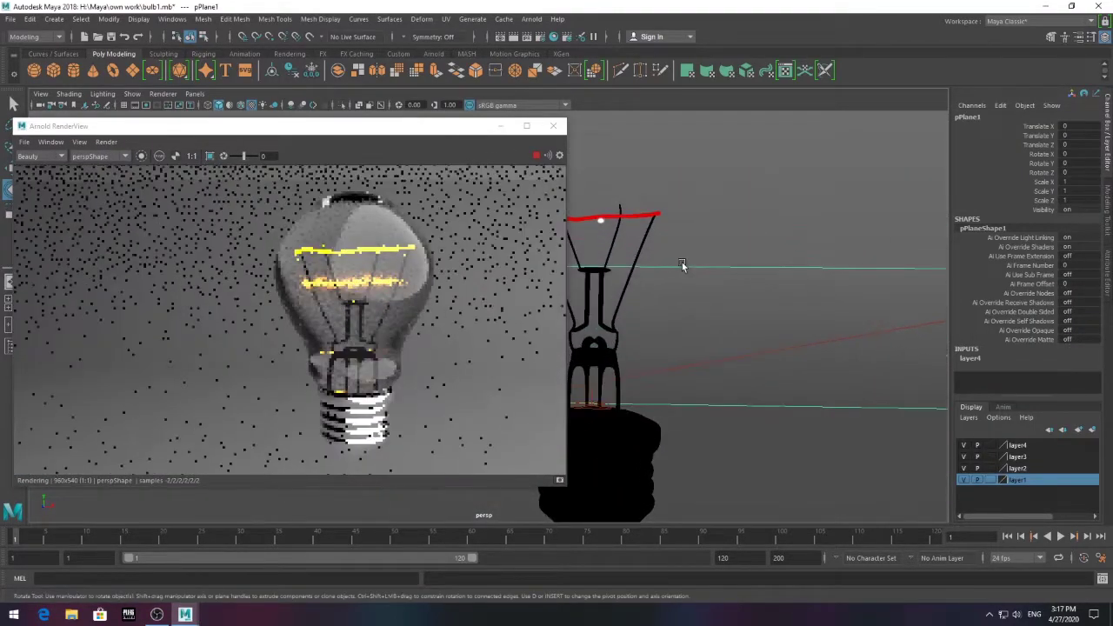
pyautogui.moveTo(675, 269)
pyautogui.keyDown('alt'); pyautogui.mouseDown(button='right')
pyautogui.moveTo(747, 231)
pyautogui.moveTo(757, 209)
pyautogui.mouseUp(button='right'); pyautogui.keyUp('alt')
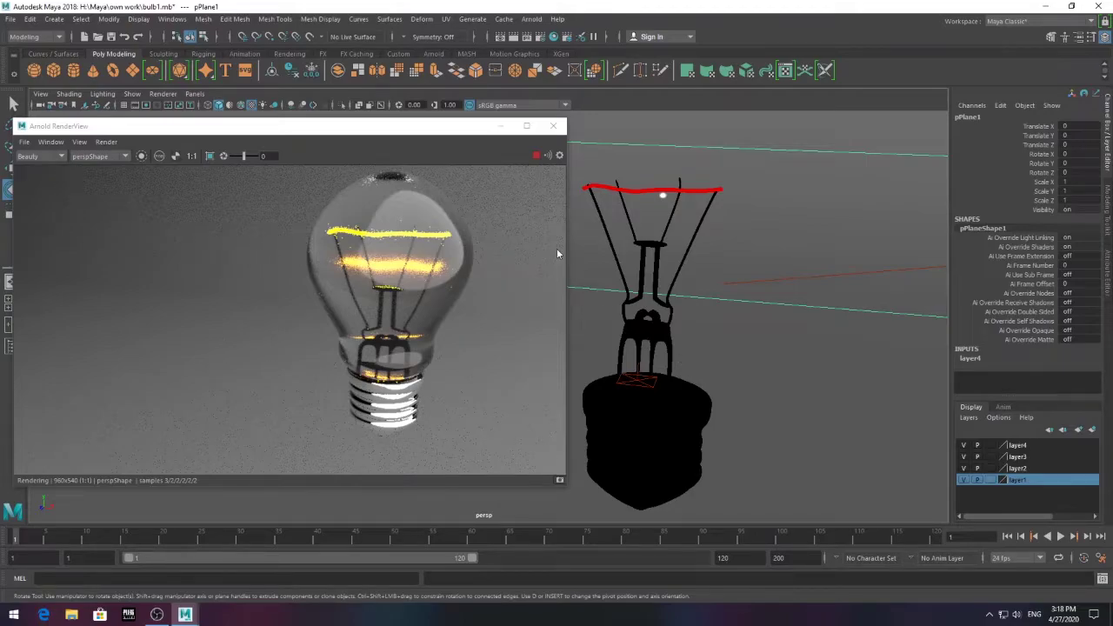
# Hide the glass, then raise the area light inside the bulb, rotated to -36.889 on X
pyautogui.click(640, 384)
pyautogui.hotkey('ctrl', 'h')
pyautogui.click(640, 379)
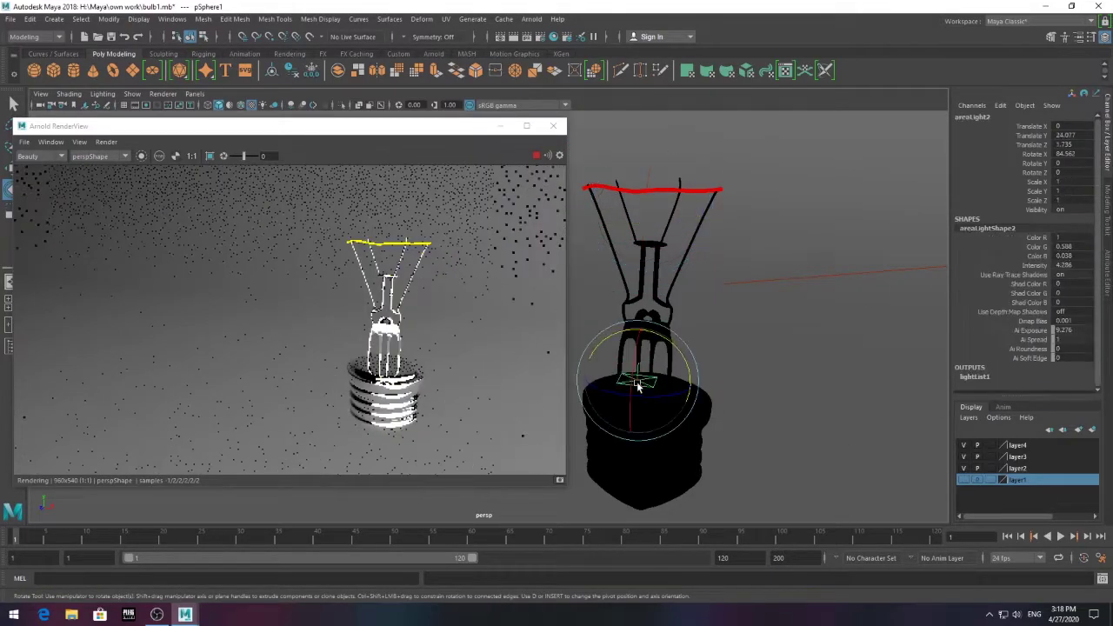
pyautogui.press('w')
pyautogui.moveTo(641, 368)
pyautogui.mouseDown()
pyautogui.moveTo(642, 266)
pyautogui.moveTo(661, 252)
pyautogui.moveTo(661, 296)
pyautogui.mouseUp()
pyautogui.press('e')
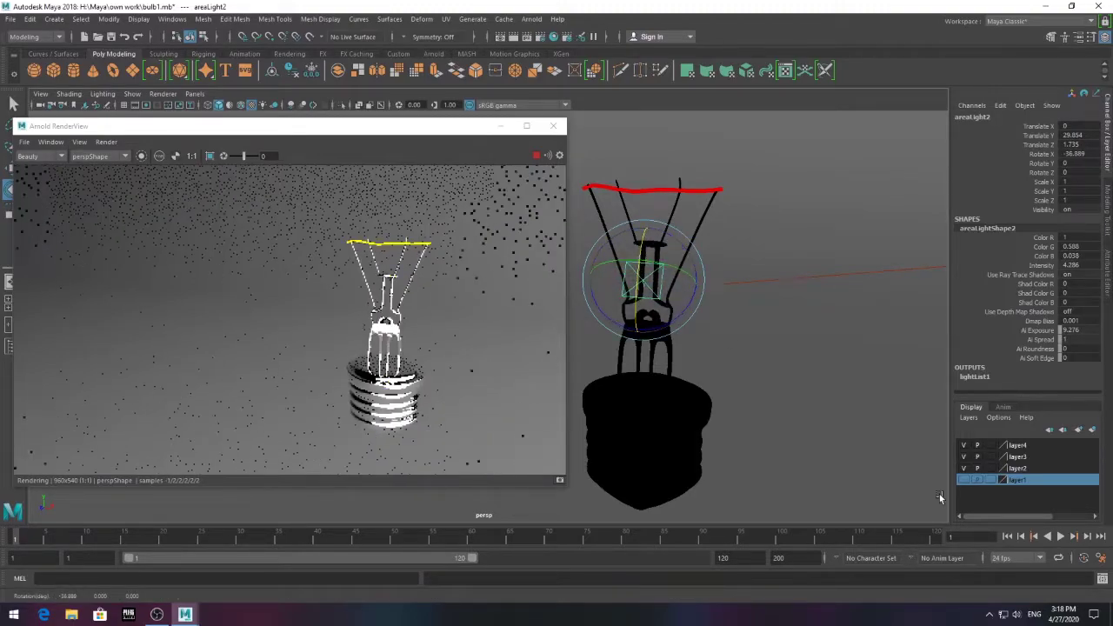
pyautogui.click(963, 480)
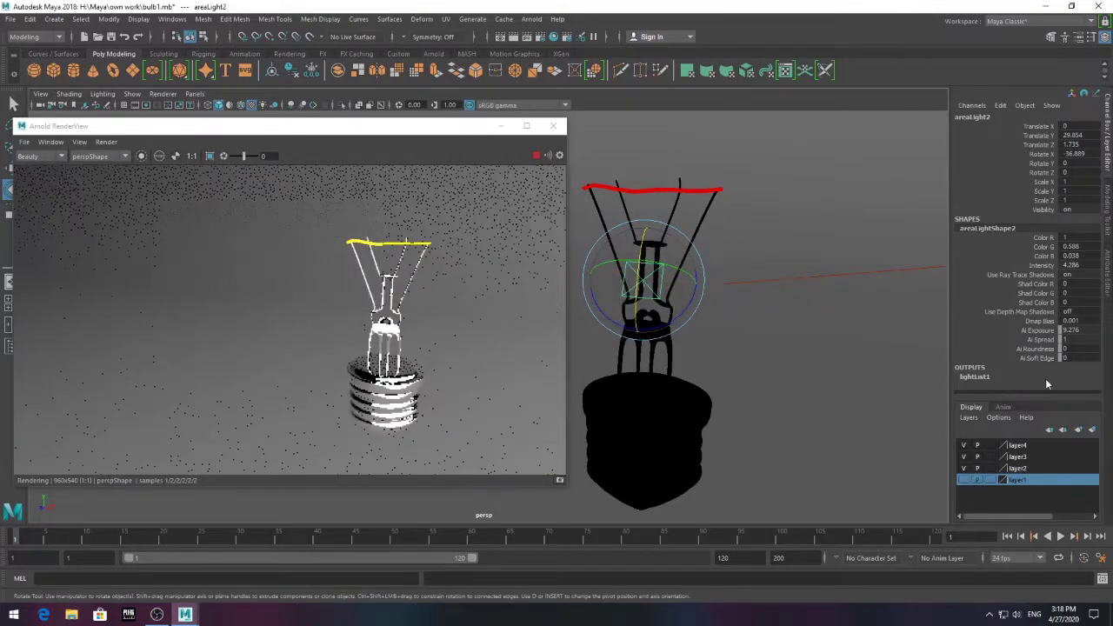
pyautogui.hotkey('ctrl', 'a')
pyautogui.hotkey('ctrl', 'z')
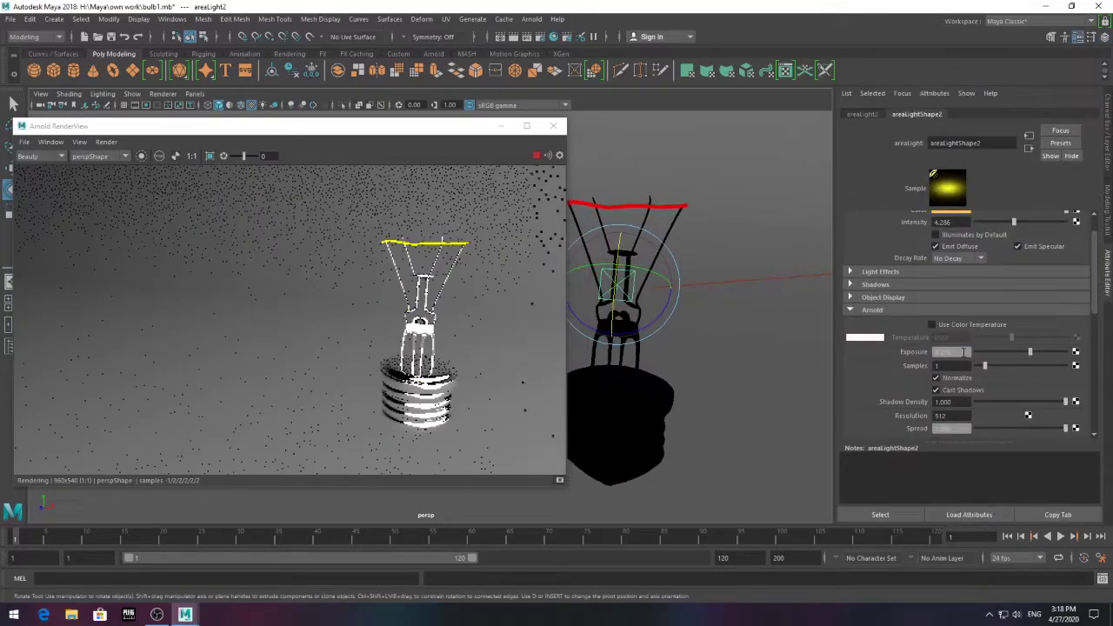
# Raise the filament mesh light's intensity with colour temperature 1783 and Normalize on
pyautogui.click(690, 272)
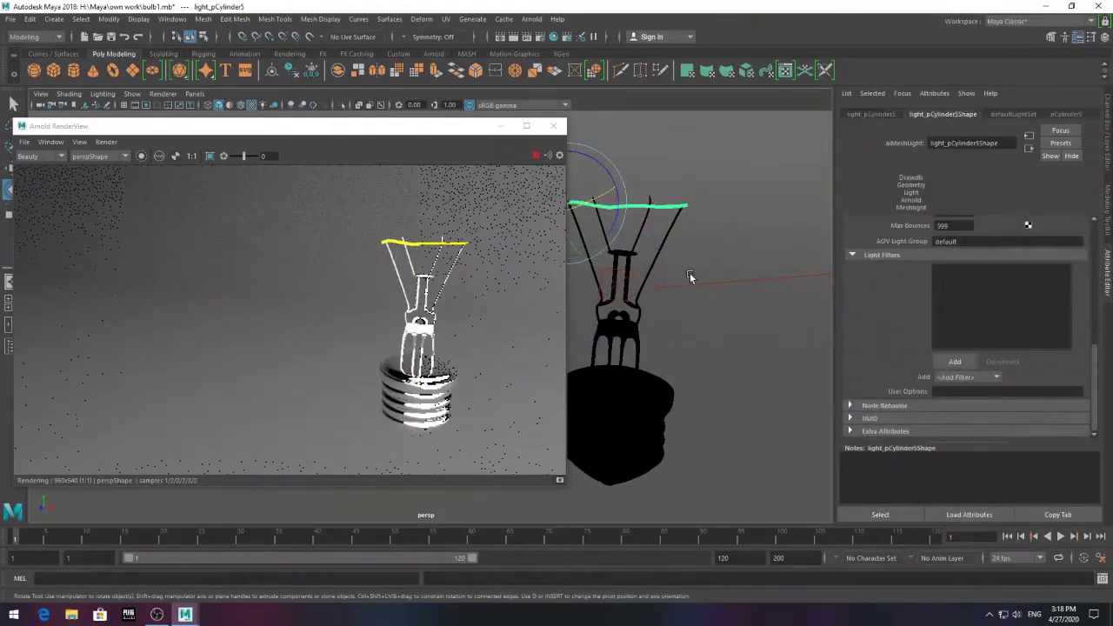
pyautogui.click(935, 118)
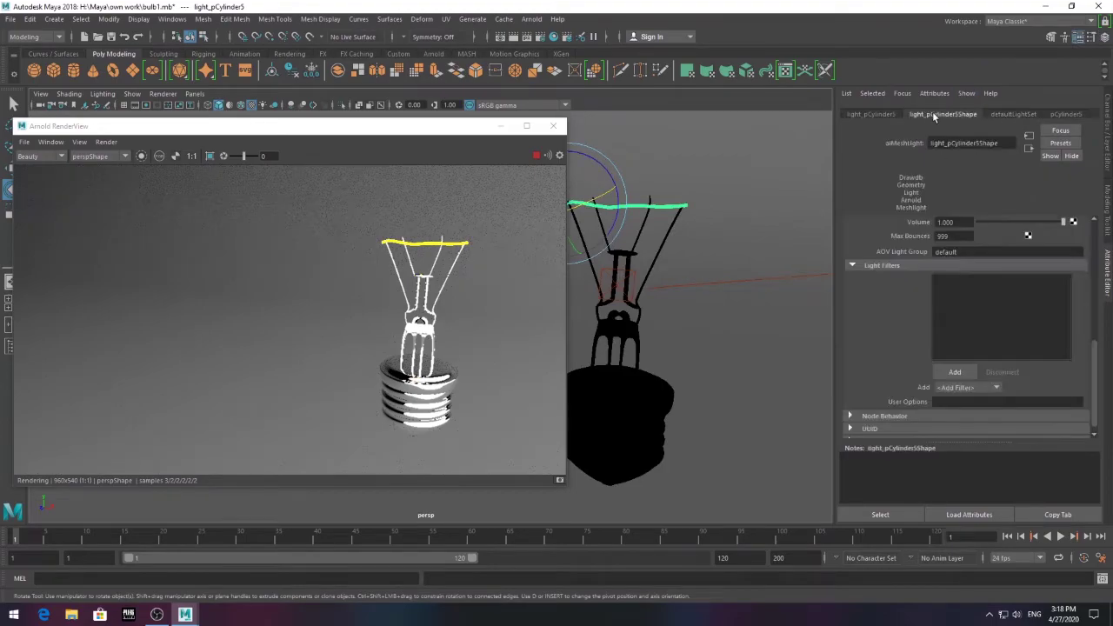
pyautogui.scroll(5, 948, 263)
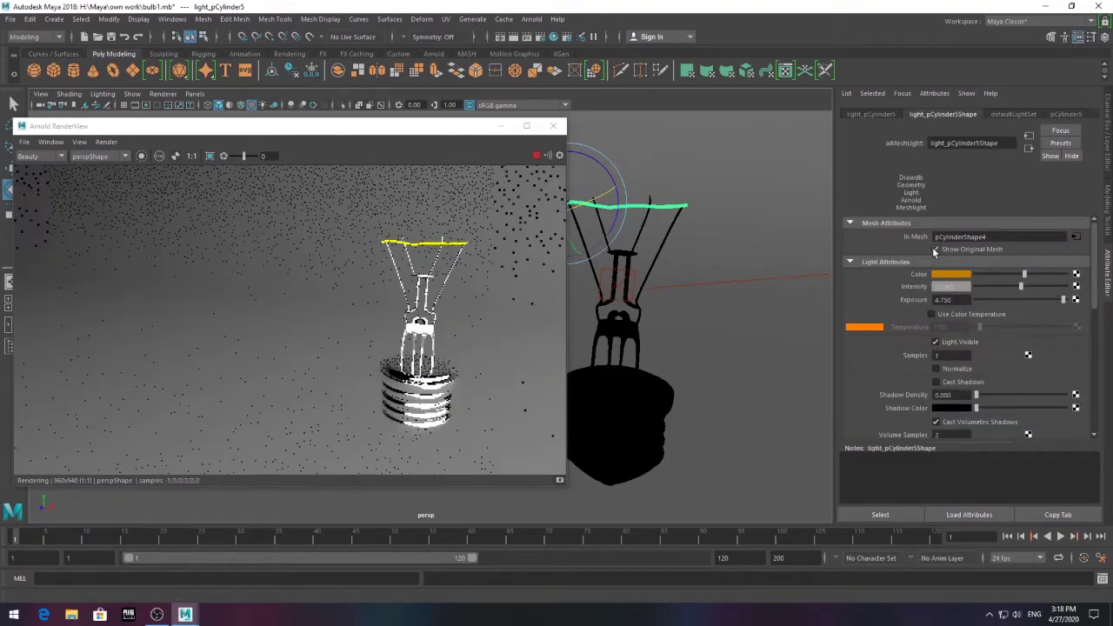
pyautogui.moveTo(1022, 288); pyautogui.dragTo(1056, 287)
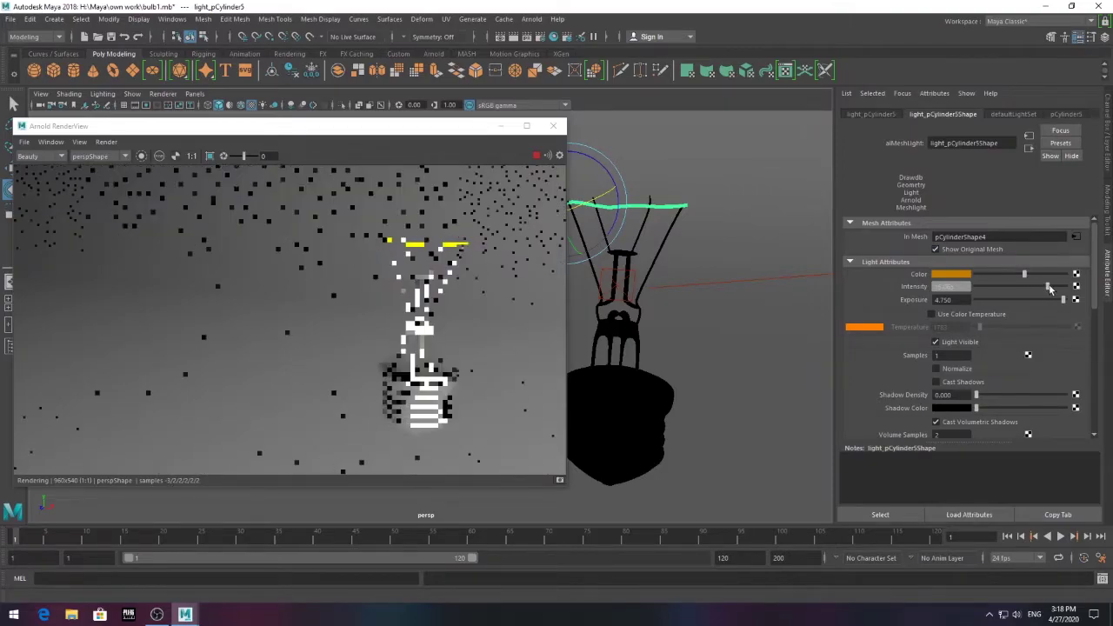
pyautogui.click(933, 314)
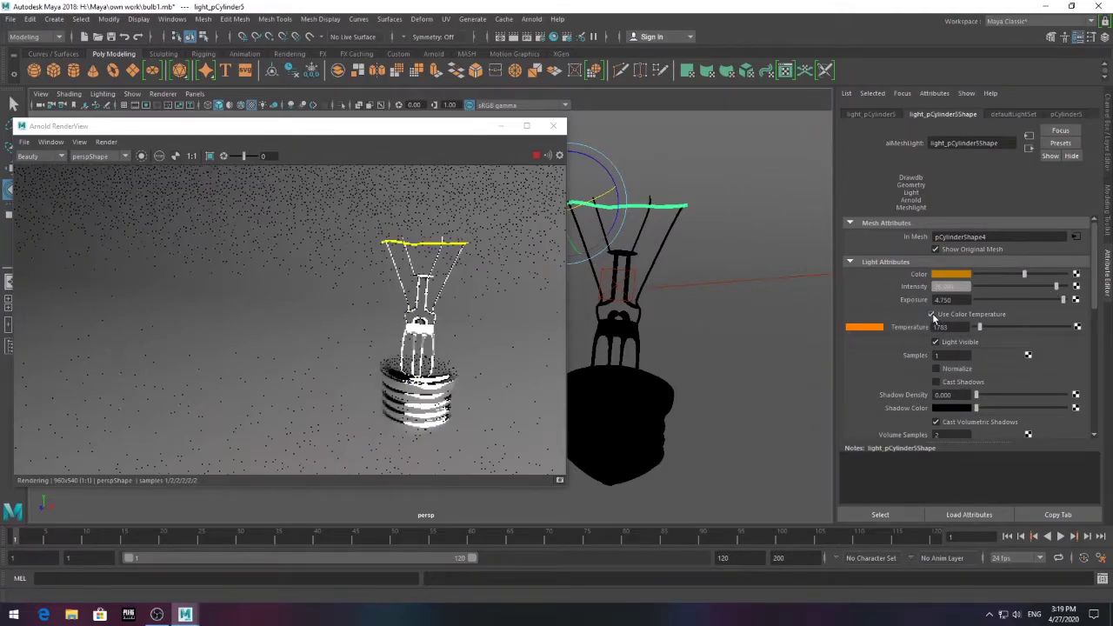
pyautogui.click(936, 368)
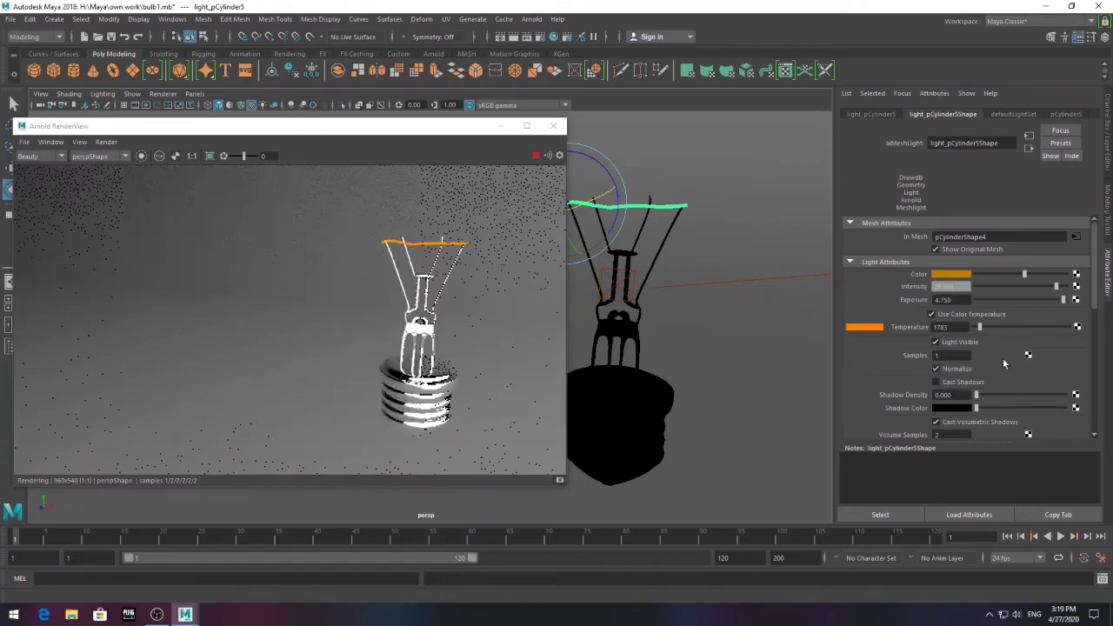
pyautogui.click(936, 382)
# Turn on layer1's visibility to show the glass bulb, then tumble the camera
pyautogui.click(700, 283)
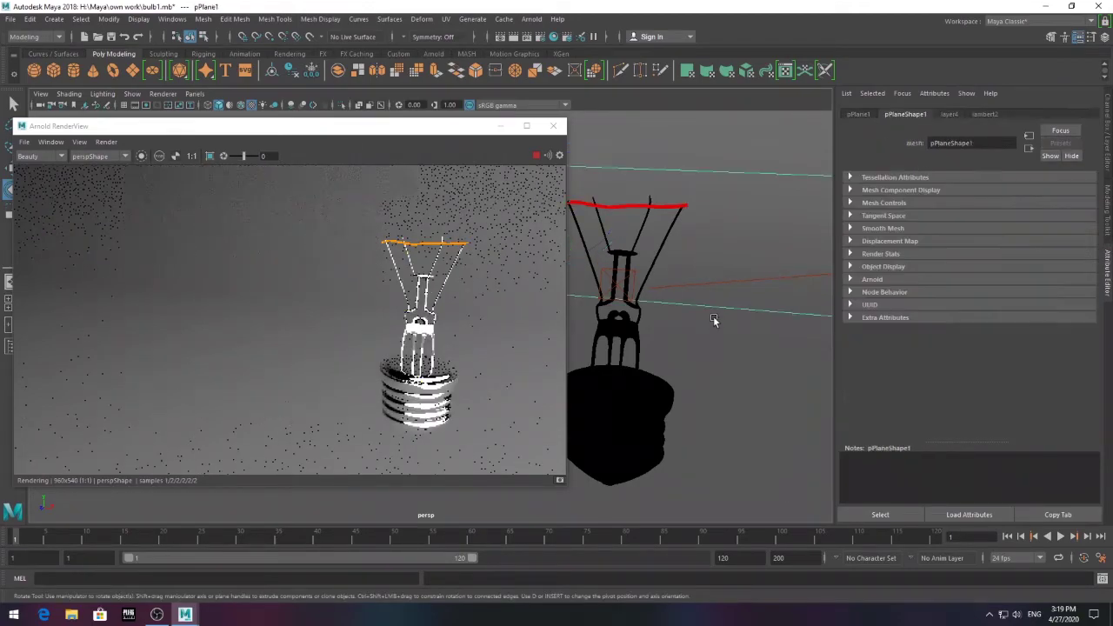
pyautogui.hotkey('ctrl', 'a')
pyautogui.click(970, 481)
pyautogui.click(964, 480)
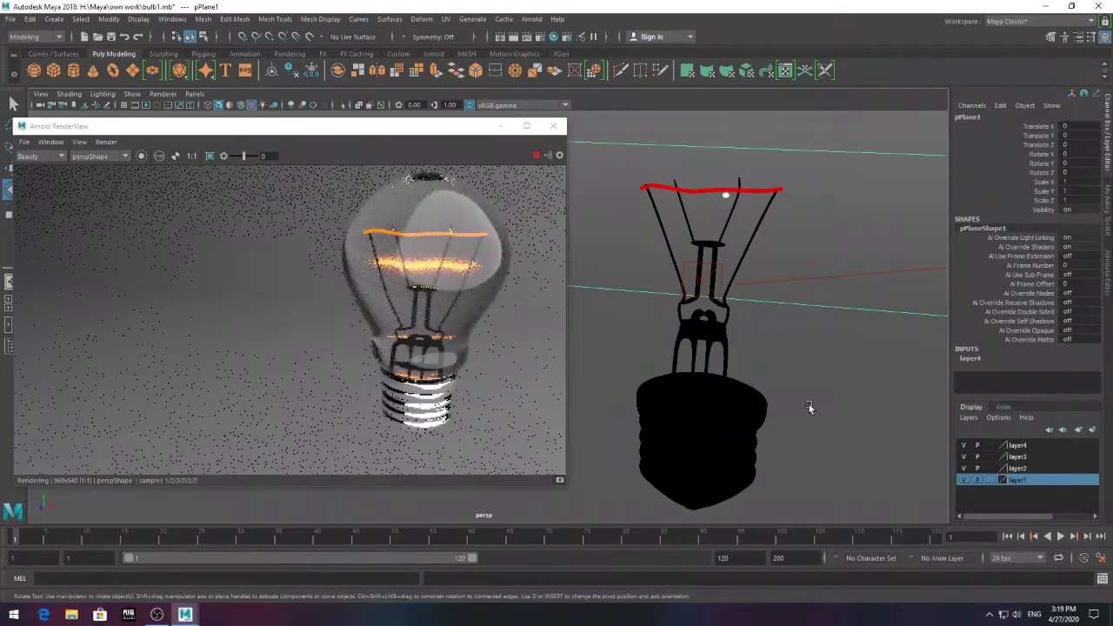
pyautogui.moveTo(805, 371)
pyautogui.keyDown('alt'); pyautogui.mouseDown()
pyautogui.moveTo(819, 304)
pyautogui.moveTo(820, 313)
pyautogui.moveTo(748, 293)
pyautogui.mouseUp(); pyautogui.keyUp('alt')
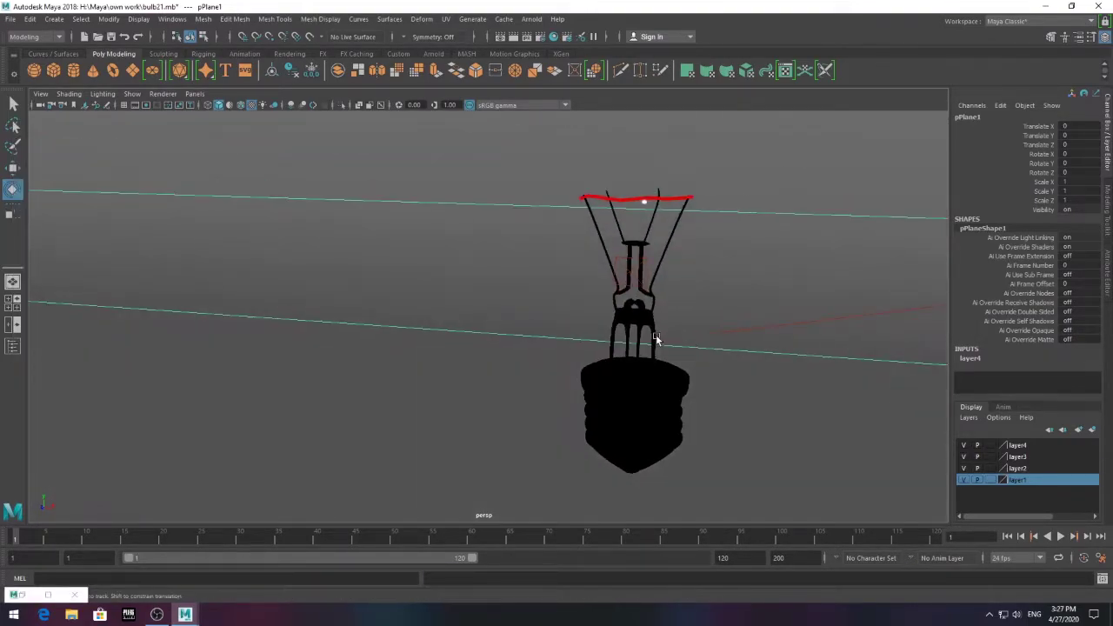
# Review the finished render, minimize the Render View, and render the current frame again
pyautogui.keyDown('alt'); pyautogui.moveTo(657, 339); pyautogui.dragTo(662, 350); pyautogui.keyUp('alt')
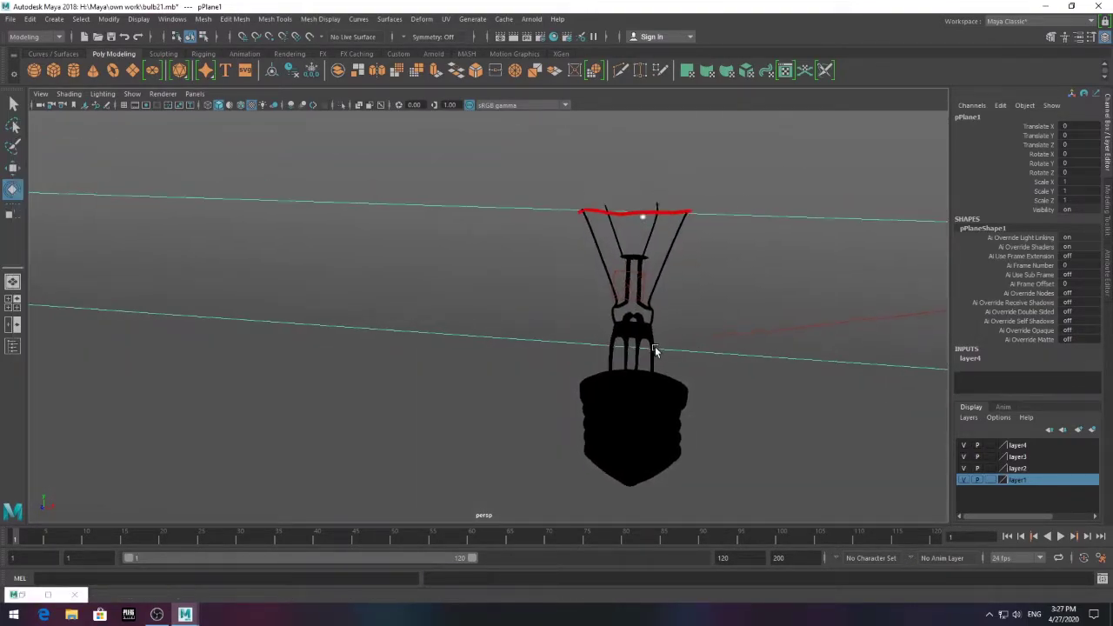
pyautogui.click(501, 37)
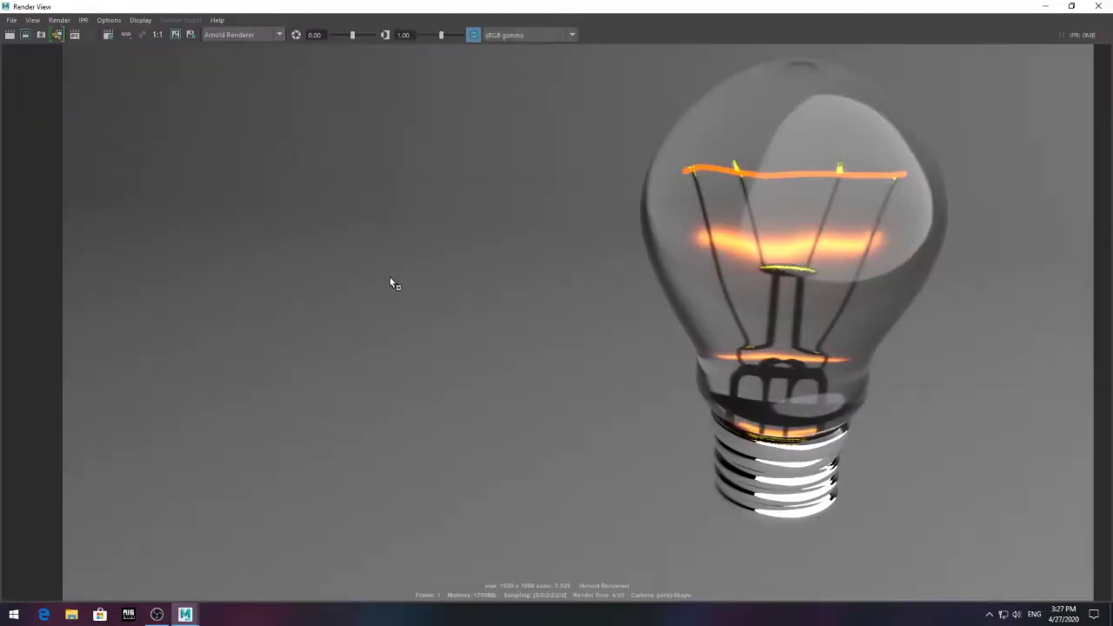
pyautogui.click(1045, 7)
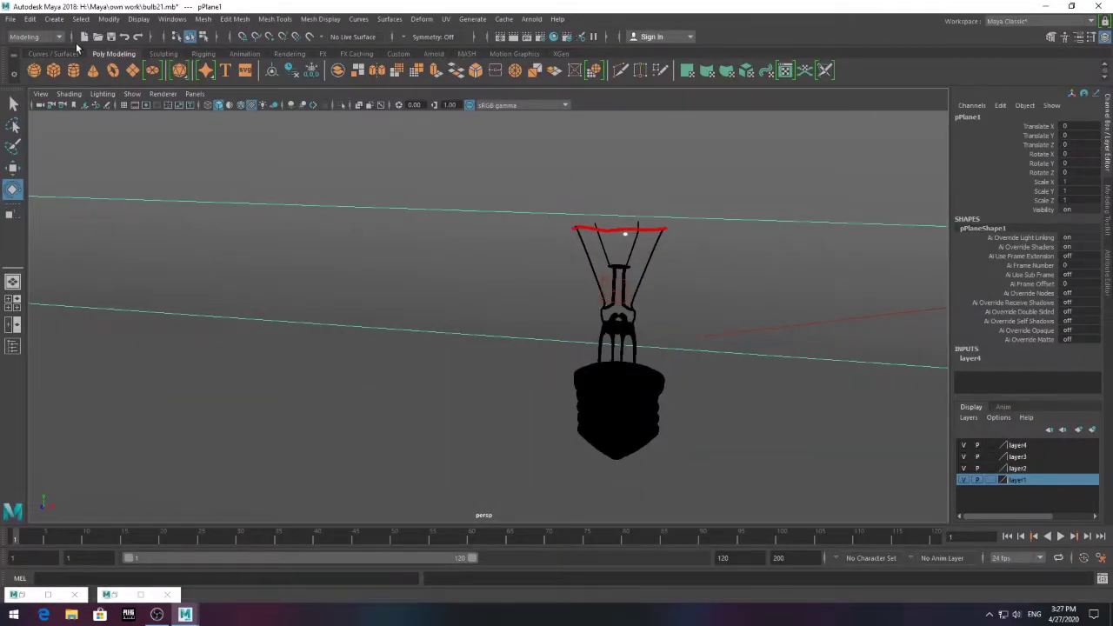
pyautogui.click(500, 37)
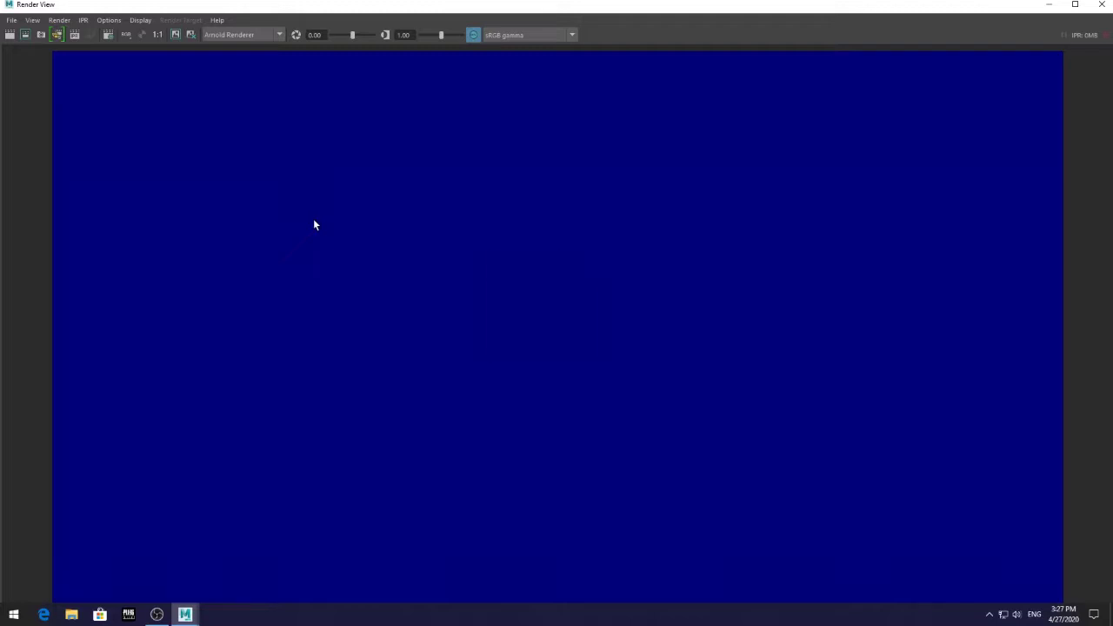